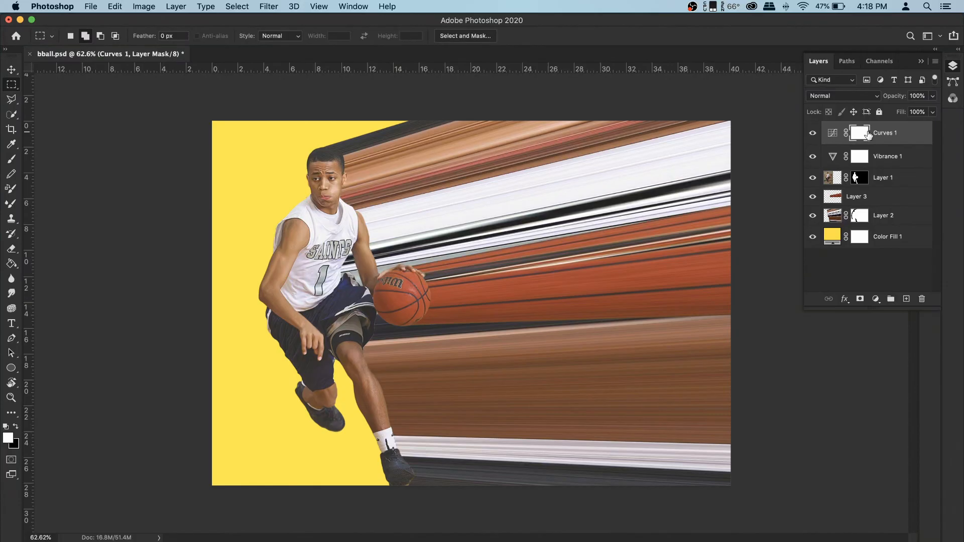
- Open the stock photo Untitled-2.jpg from the stocks folder
left_click(91, 6)
left_click(98, 32)
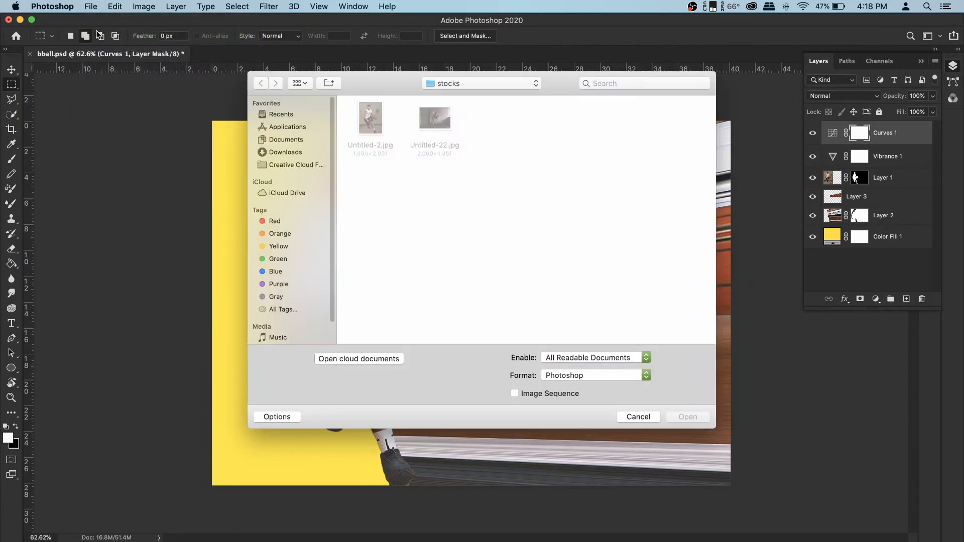
left_click(370, 126)
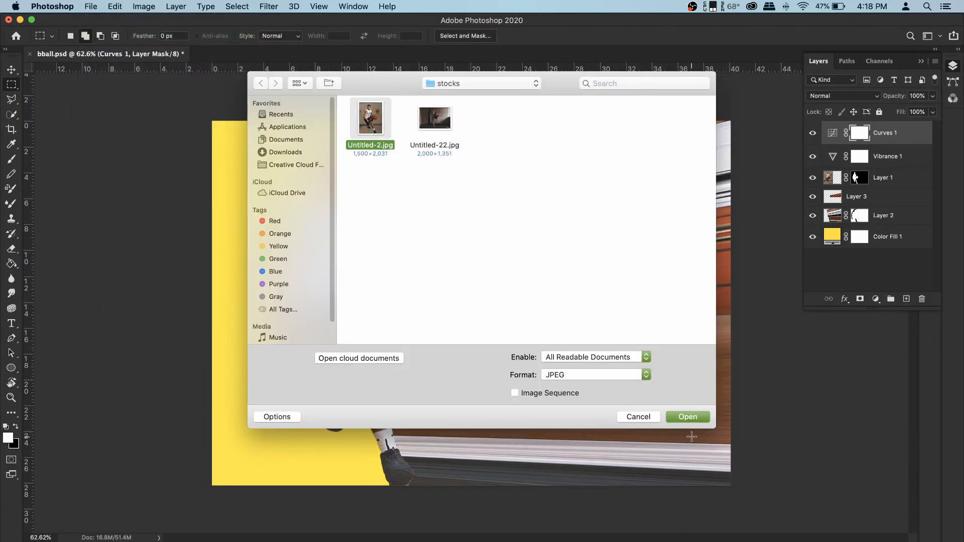
left_click(686, 418)
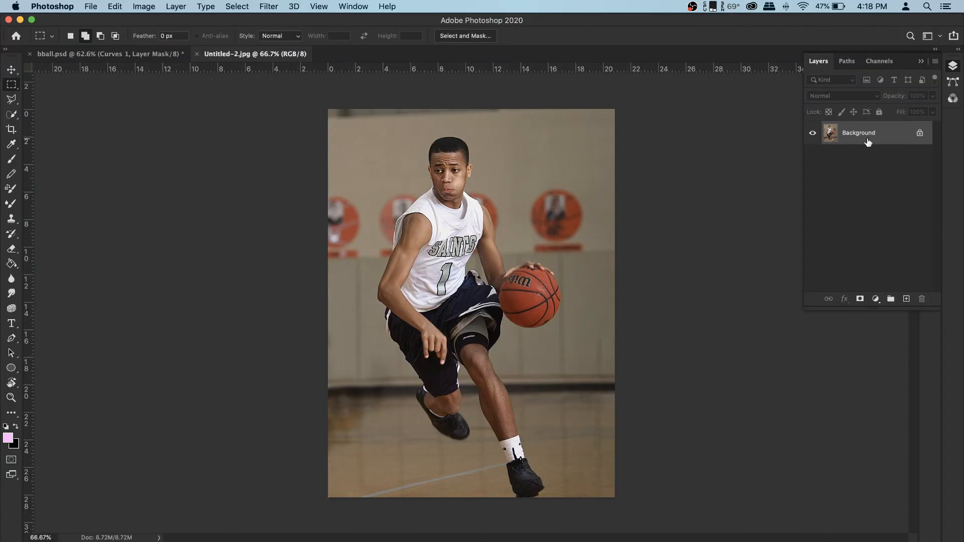
- Convert the locked background into a regular layer named Layer 0
double_click(884, 134)
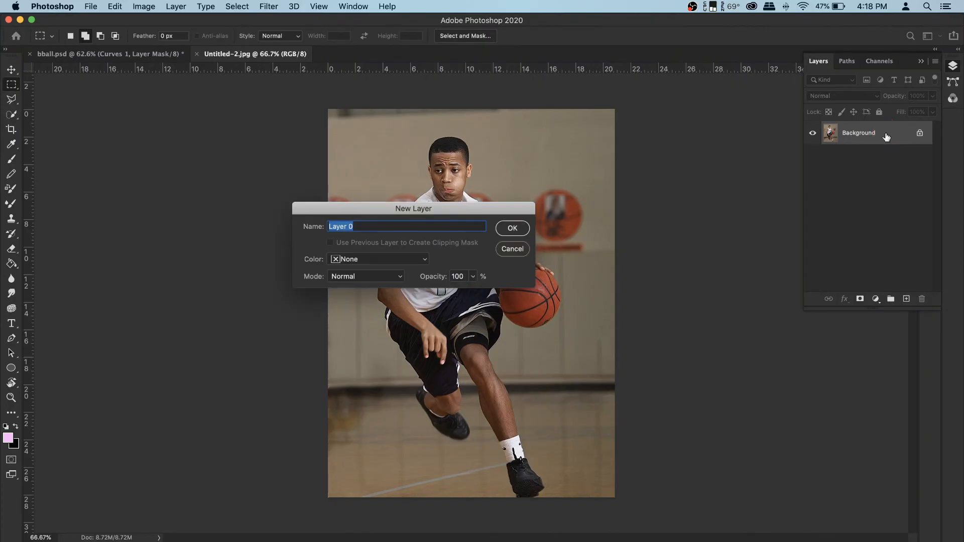
left_click(512, 229)
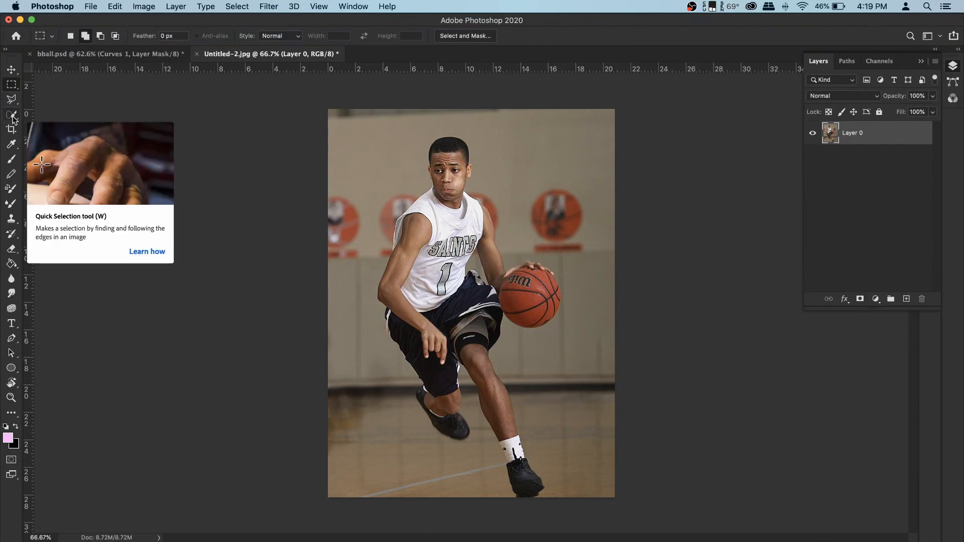
- Select the basketball player, including the ball and head, with the Quick Selection tool
mouse_move(12, 119)
left_mouse_down()
mouse_move(40, 135)
mouse_move(74, 124)
left_mouse_up()
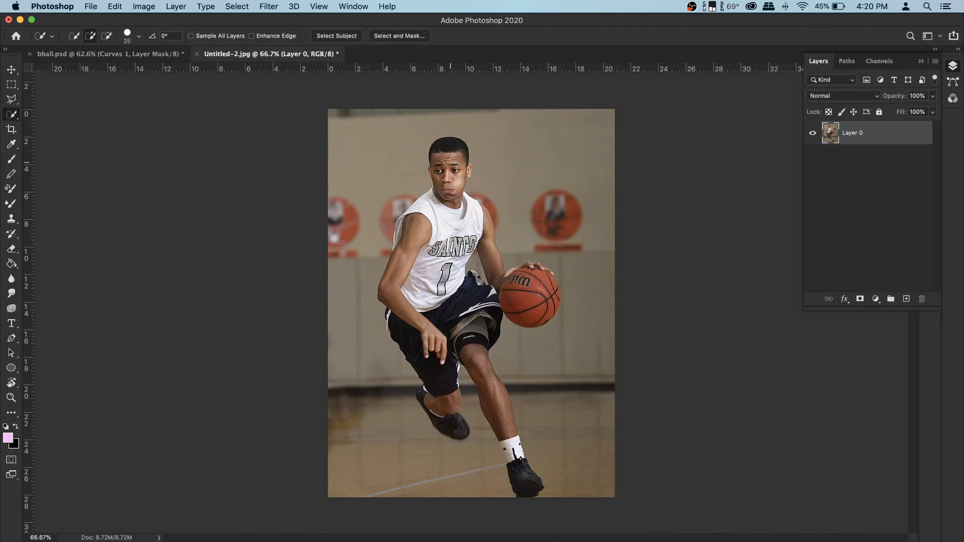
mouse_move(448, 151)
left_mouse_down()
mouse_move(446, 205)
mouse_move(412, 305)
mouse_move(419, 342)
left_mouse_up()
mouse_move(445, 302)
left_mouse_down()
mouse_move(469, 339)
mouse_move(428, 369)
mouse_move(455, 427)
left_mouse_up()
left_click_drag(489, 385, 507, 427)
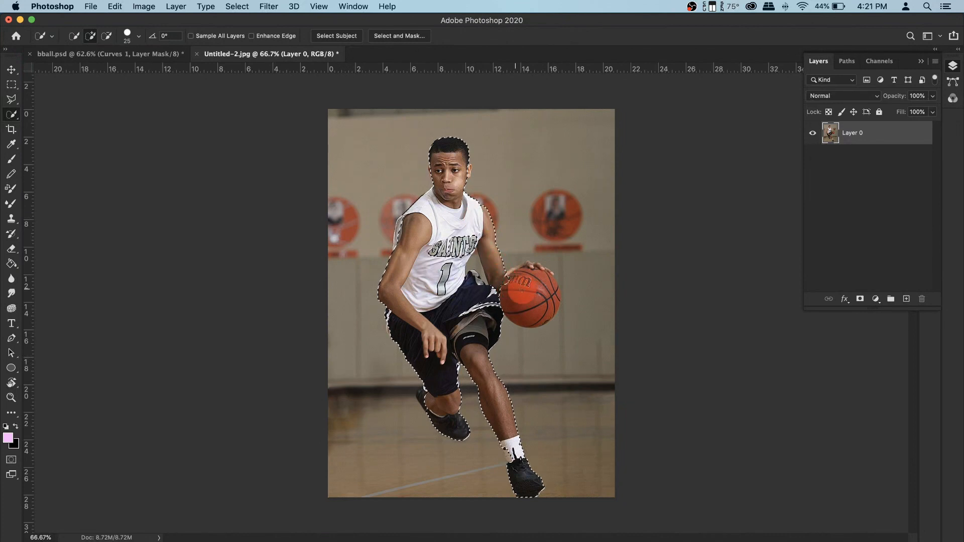
left_click_drag(536, 278, 533, 281)
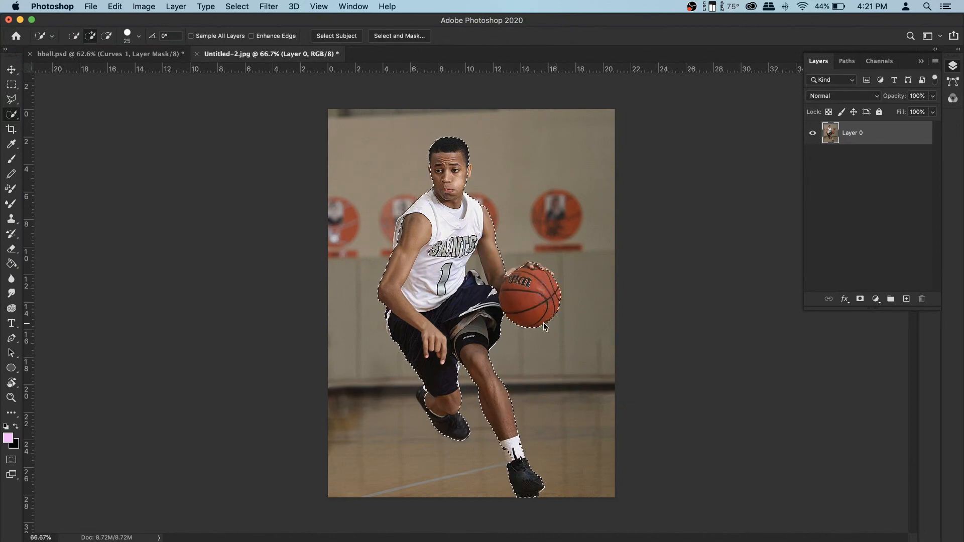
left_click_drag(457, 168, 502, 167)
key("super+0")
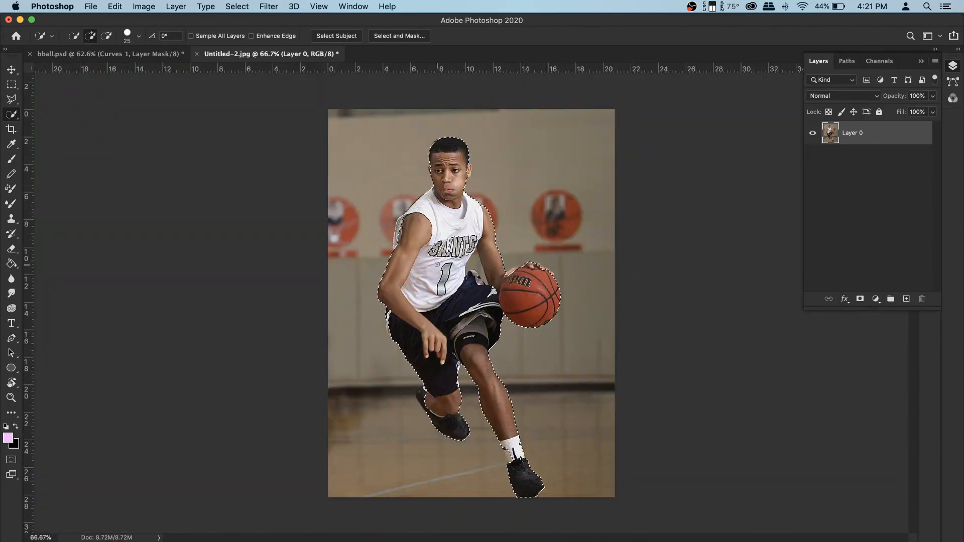
left_click_drag(430, 168, 501, 166)
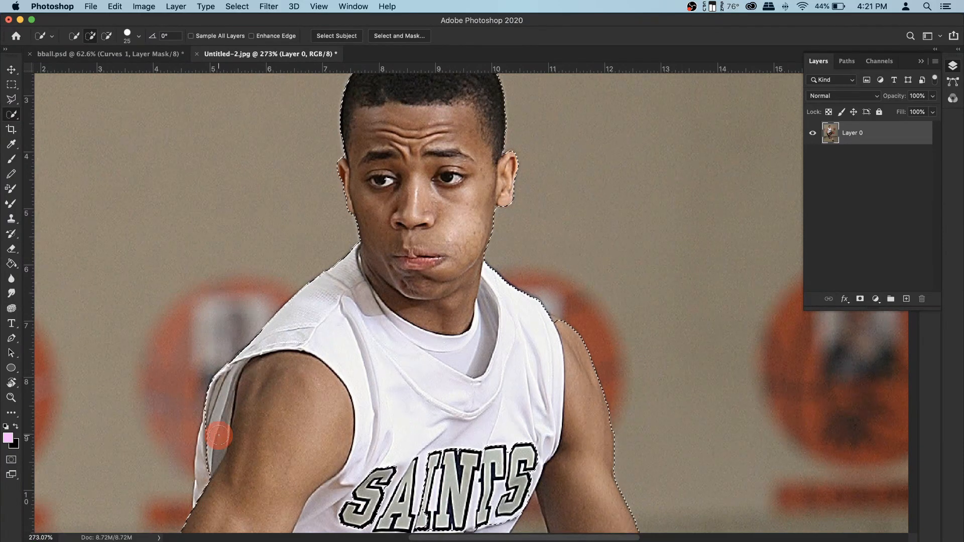
- Refine the selection along the edge of the player's upper arm
left_click(214, 471)
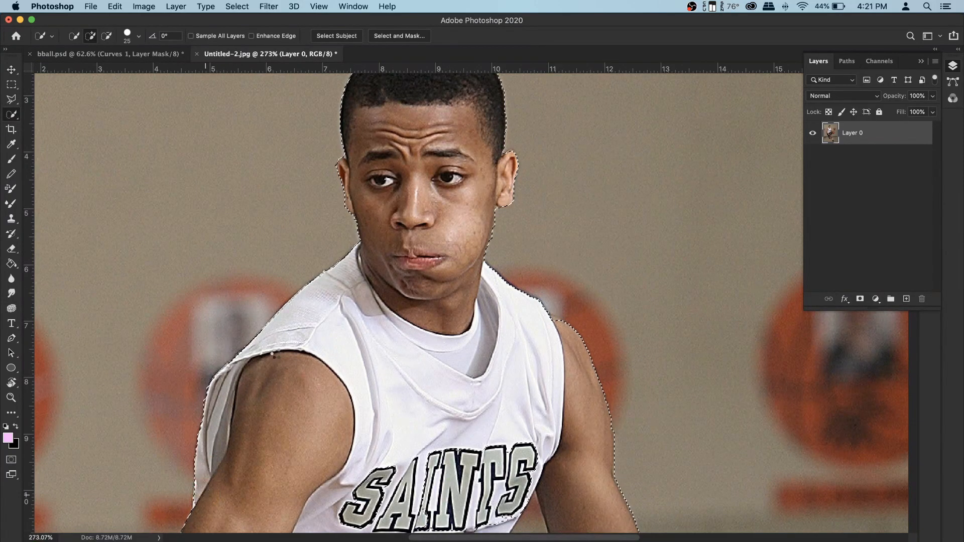
scroll(380, 263, "down", 2)
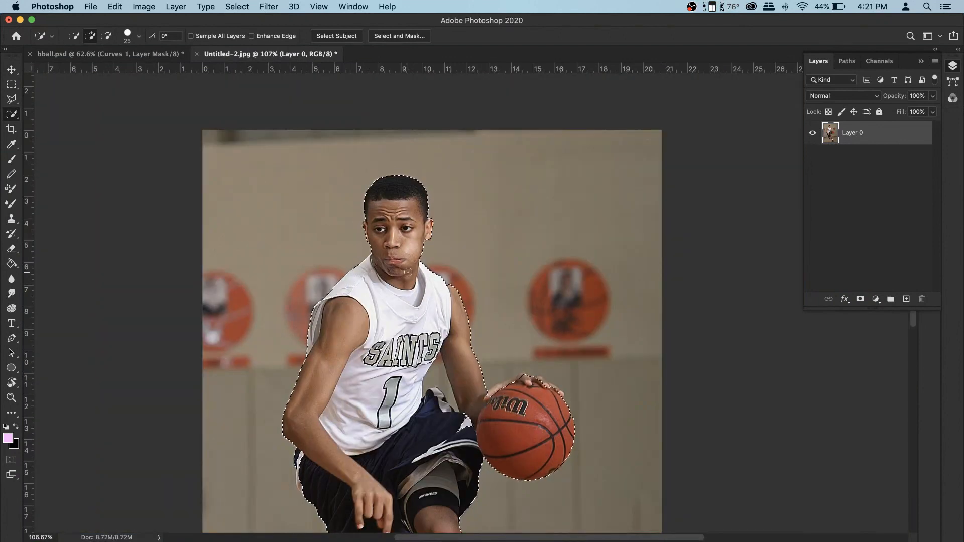
key("super+d")
left_click_drag(448, 380, 437, 283)
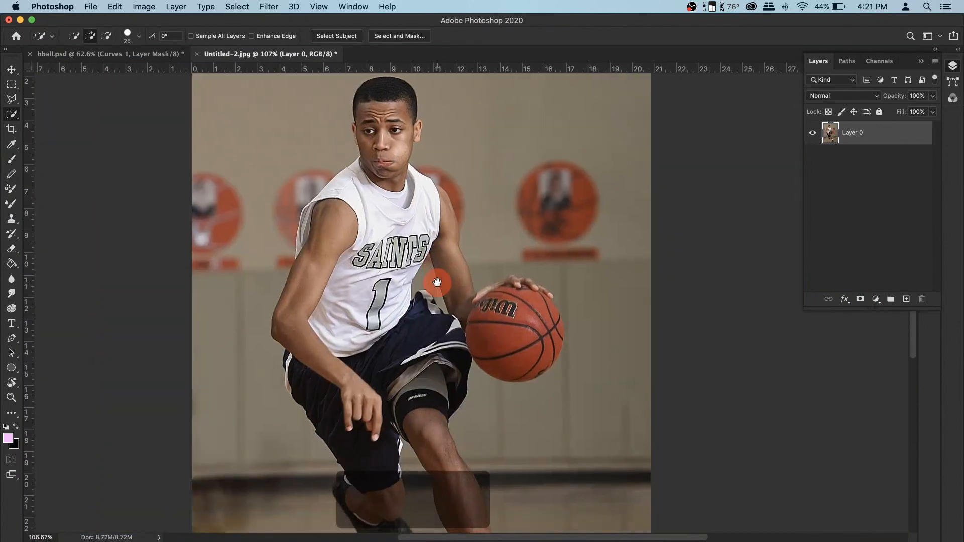
key("super+z")
- Add the gap at the waist of the shorts to the selection
scroll(432, 285, "up", 1)
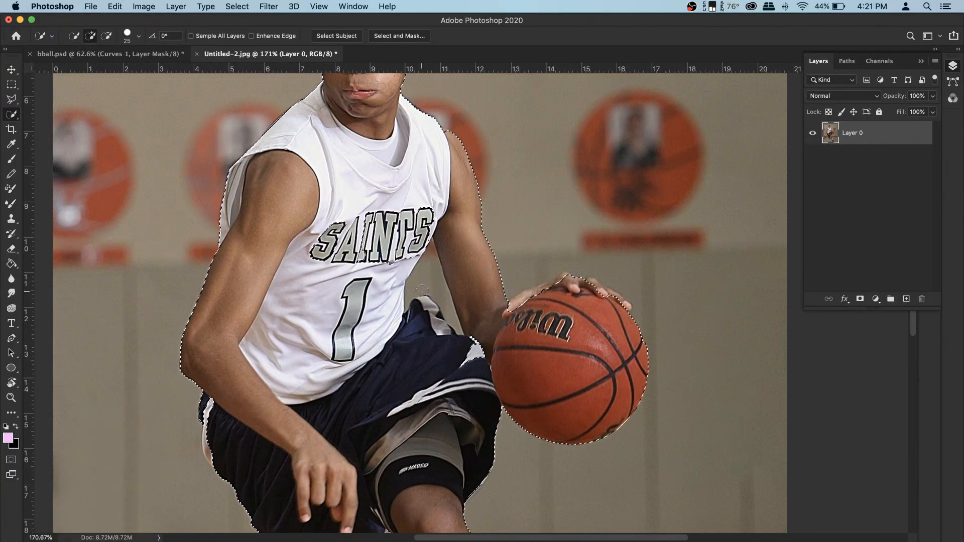
key("super+equal")
key("super+minus")
key("super+equal")
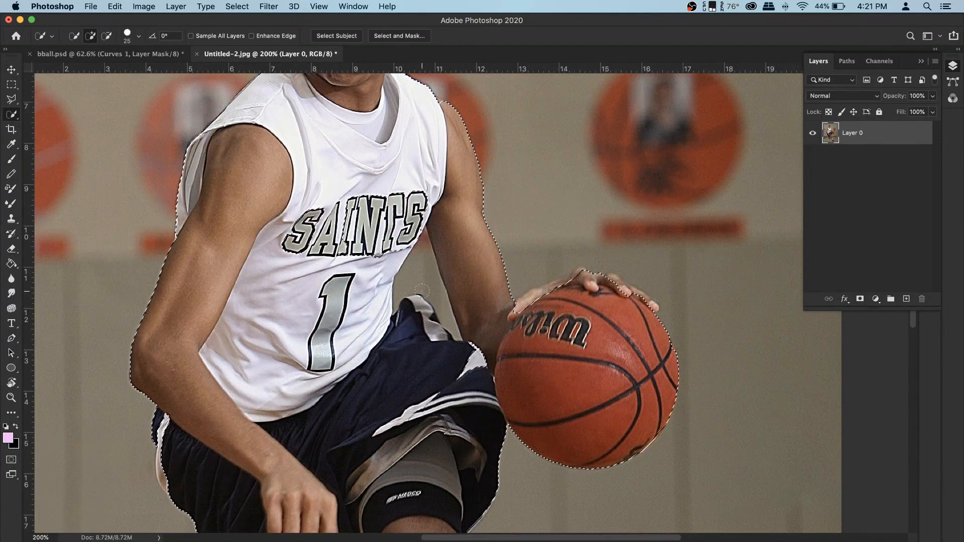
left_click(108, 36)
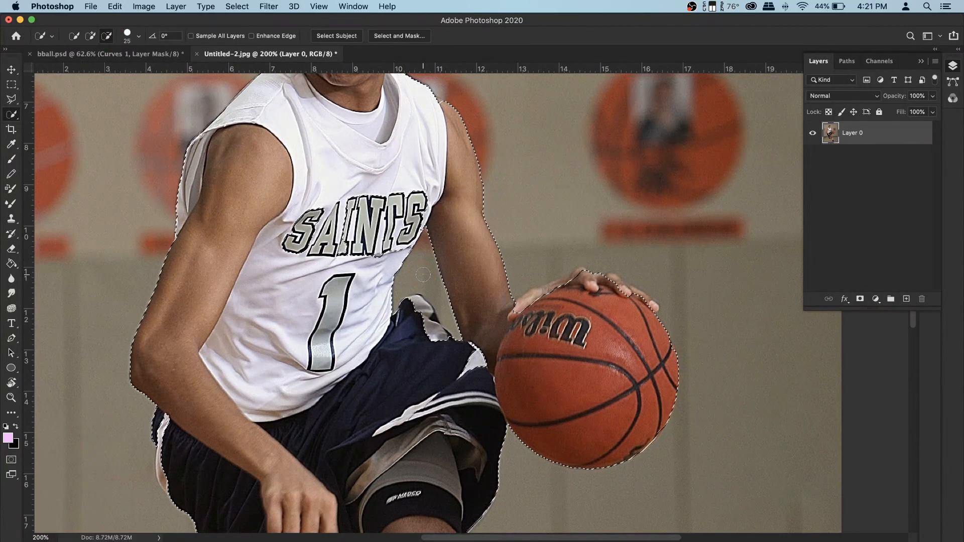
scroll(422, 274, "up", 3)
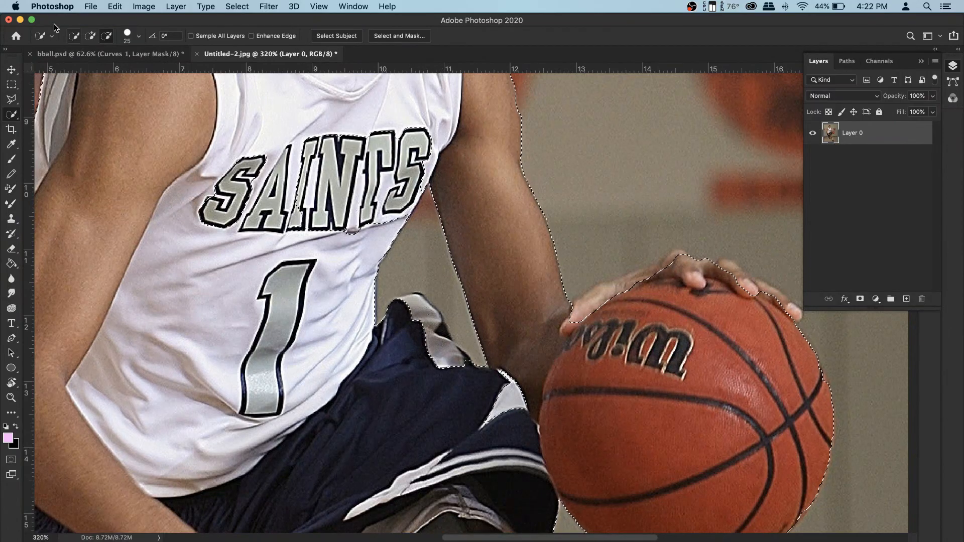
left_click(92, 35)
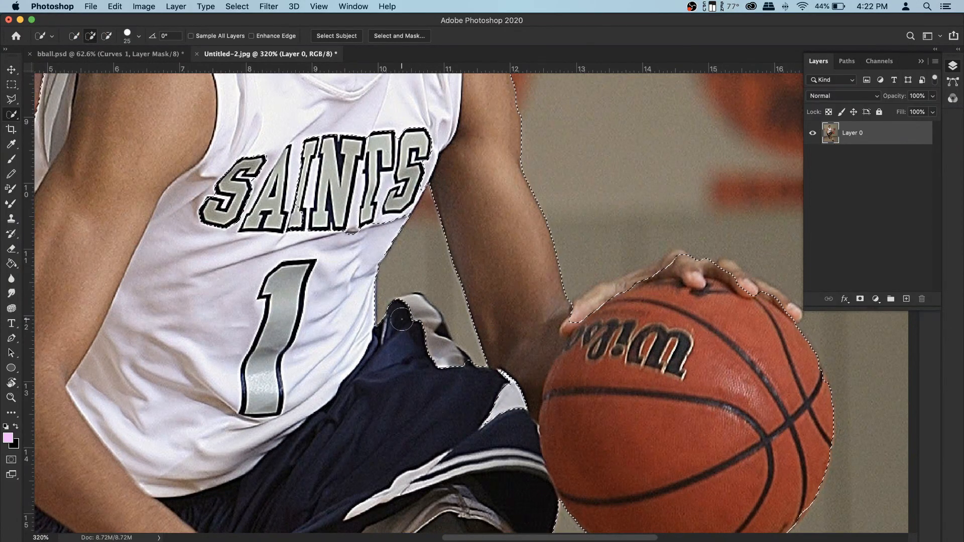
mouse_move(418, 317)
left_mouse_down()
mouse_move(435, 354)
mouse_move(433, 347)
left_mouse_up()
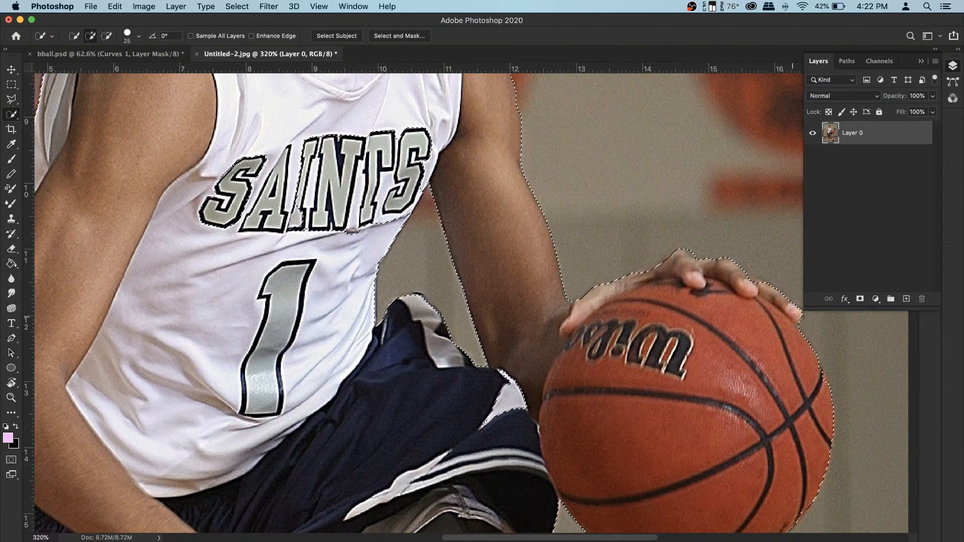
- Refine the selection around the player's lower legs and shoe
key("h")
left_click_drag(724, 268, 423, 433)
left_click_drag(421, 190, 412, 181)
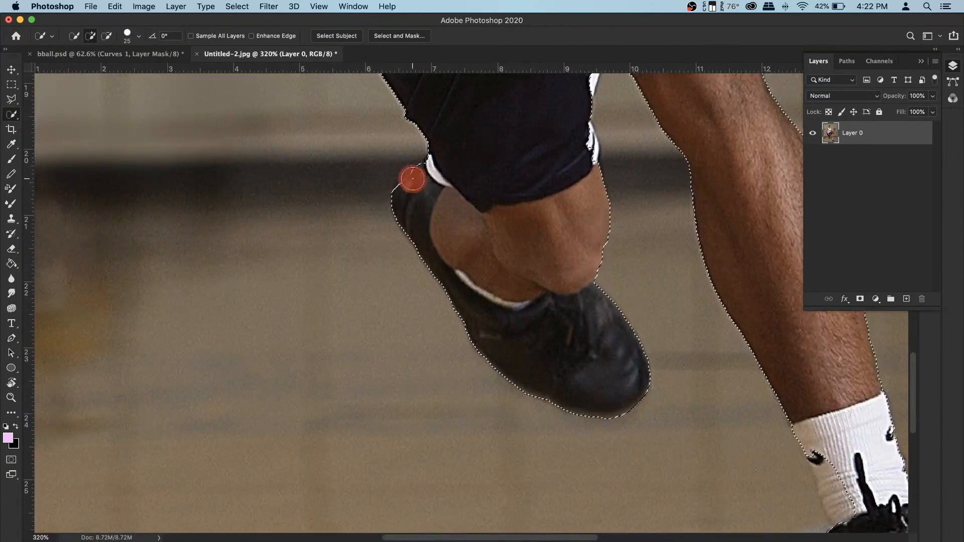
scroll(630, 306, "down", 2)
scroll(737, 394, "up", 3)
left_click_drag(676, 327, 692, 367)
scroll(721, 311, "down", 4)
scroll(514, 433, "up", 4)
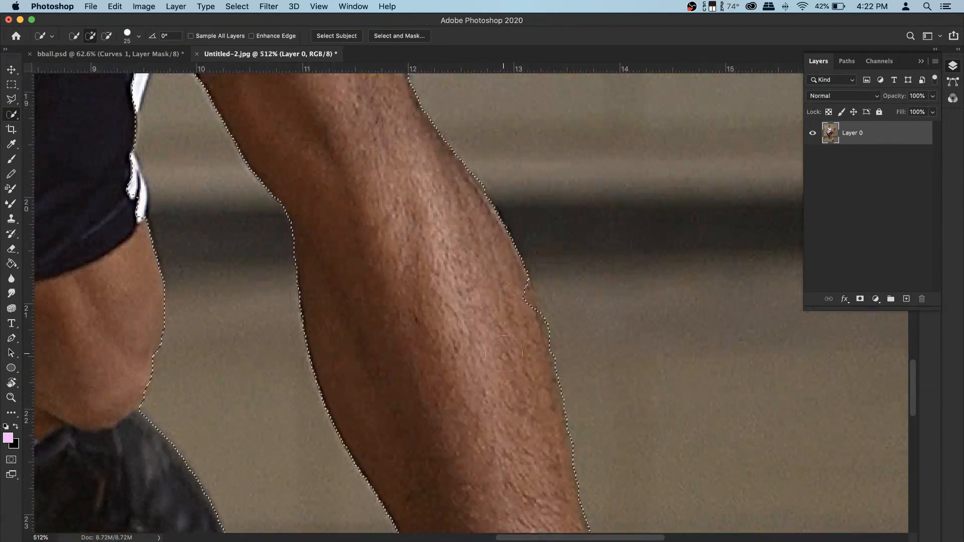
scroll(447, 207, "down", 4)
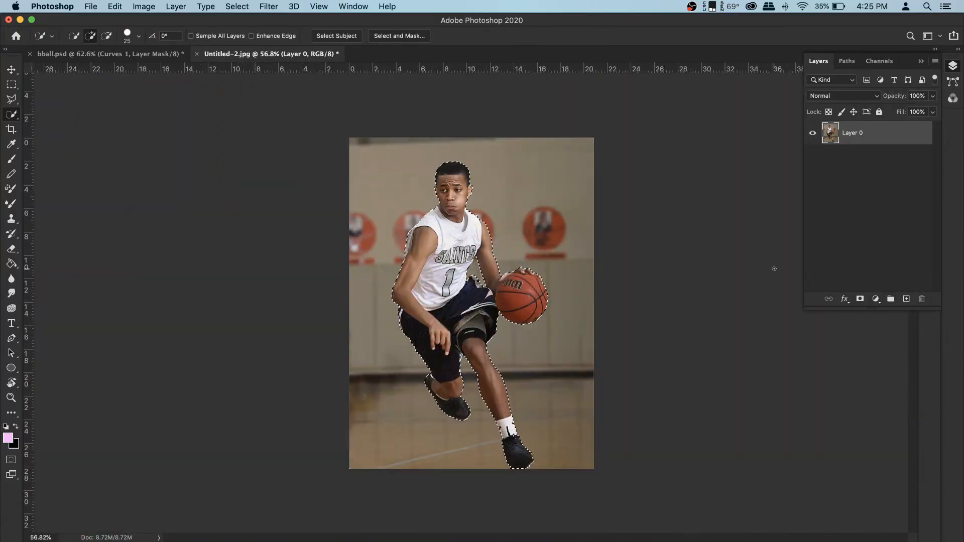
- Add a layer mask to Layer 0 from the player selection
left_click(861, 299)
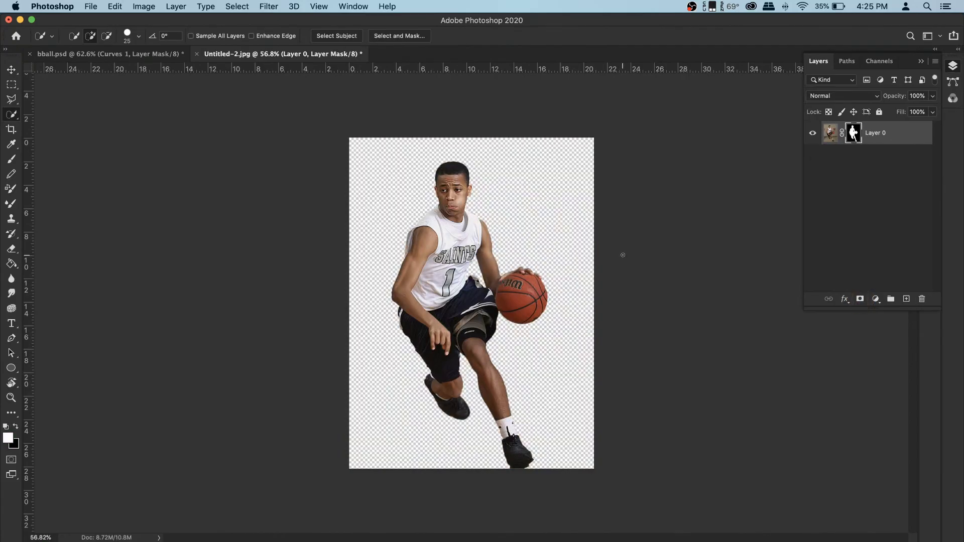
scroll(502, 269, "up", 10)
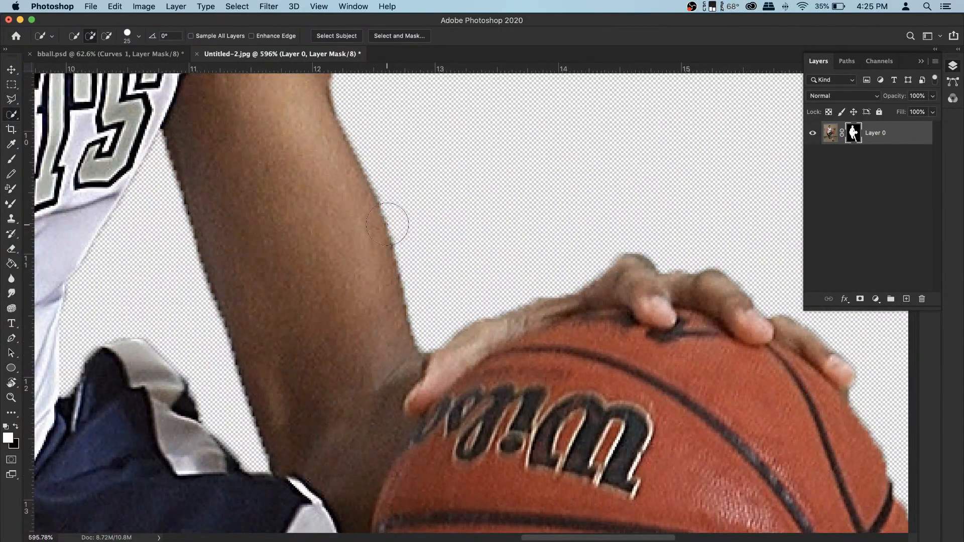
scroll(387, 225, "down", 10)
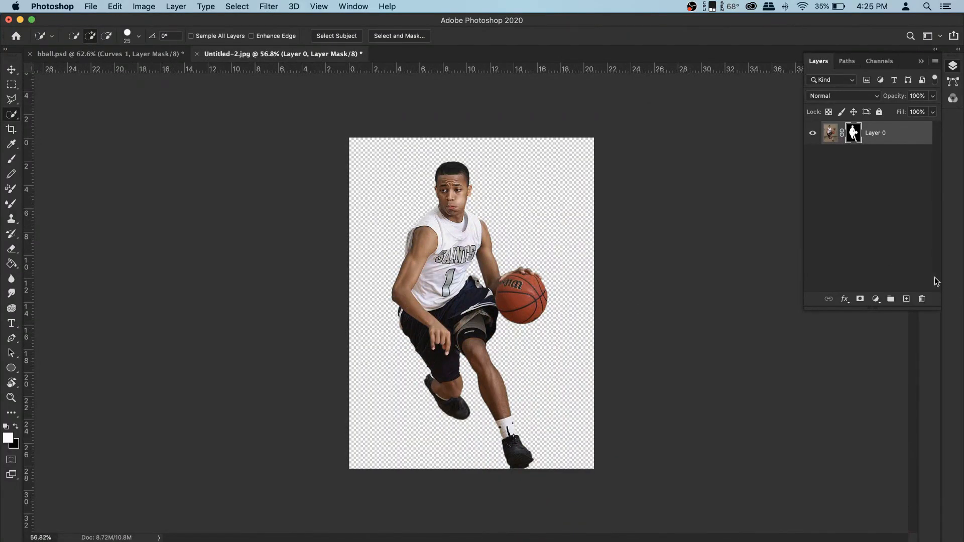
- Add a Solid Color fill layer set to yellow #ffe21c
left_click(877, 299)
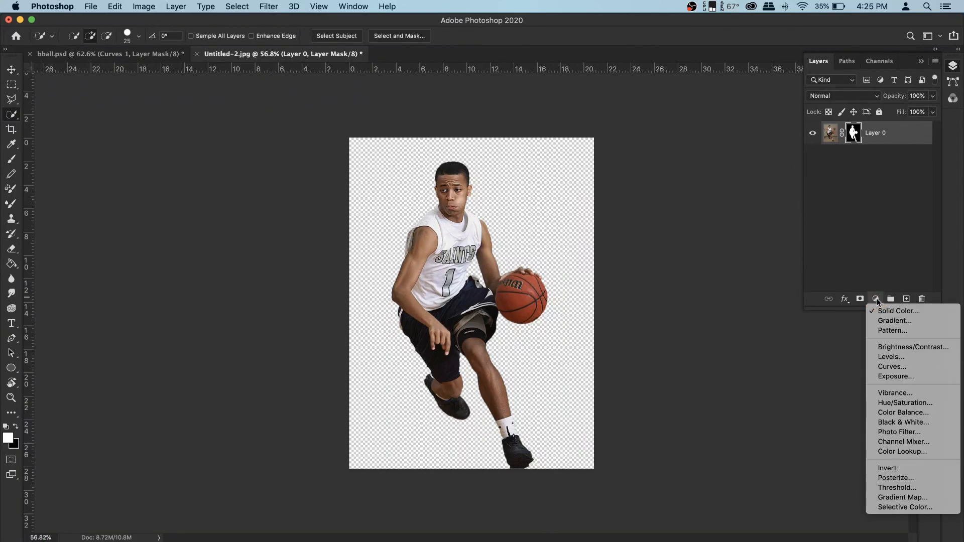
left_click(899, 312)
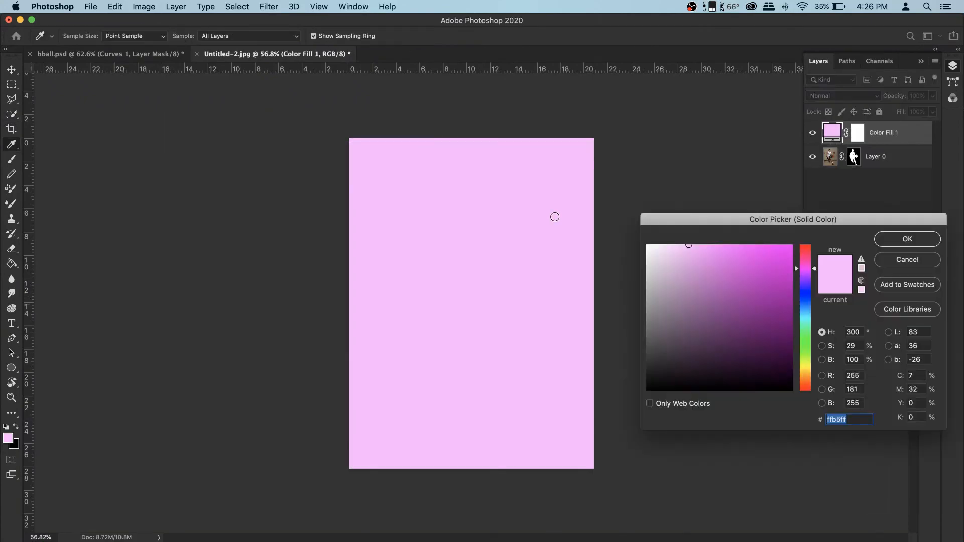
left_click(806, 319)
left_click_drag(806, 319, 806, 369)
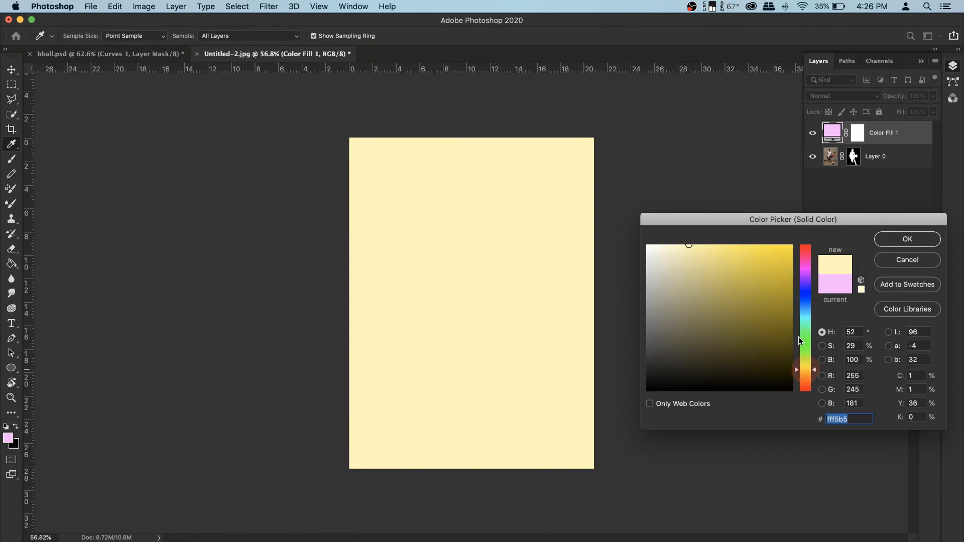
left_click_drag(770, 259, 775, 243)
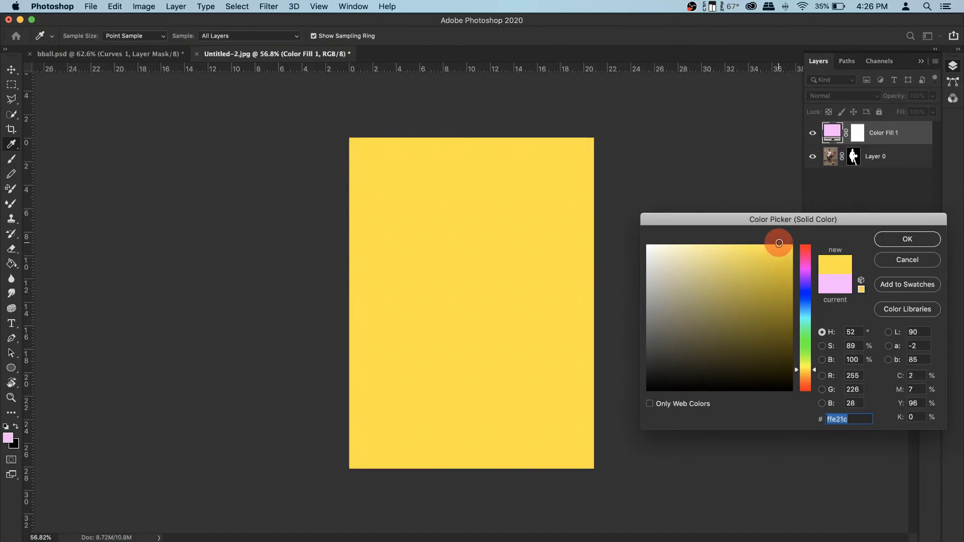
left_click(922, 240)
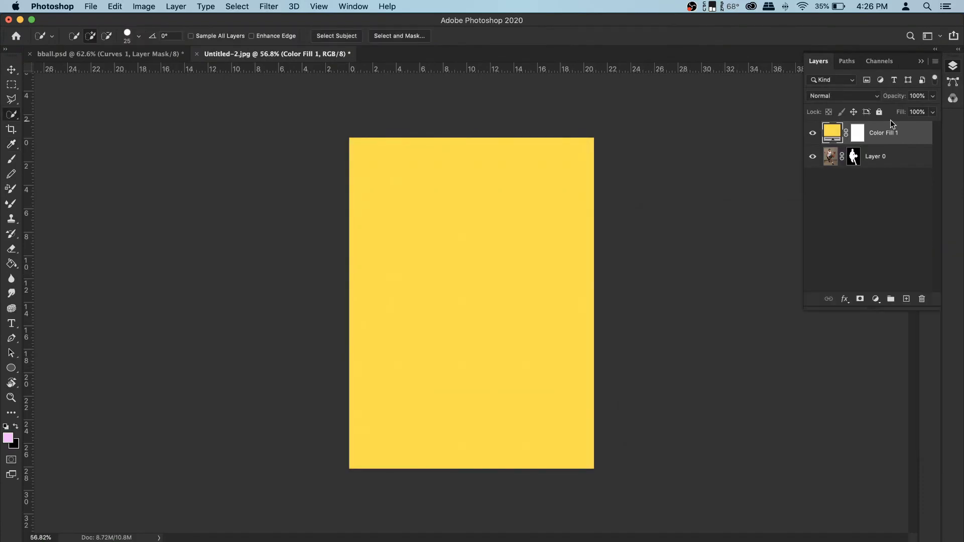
- Move the yellow fill layer below the player layer
left_click_drag(895, 134, 894, 177)
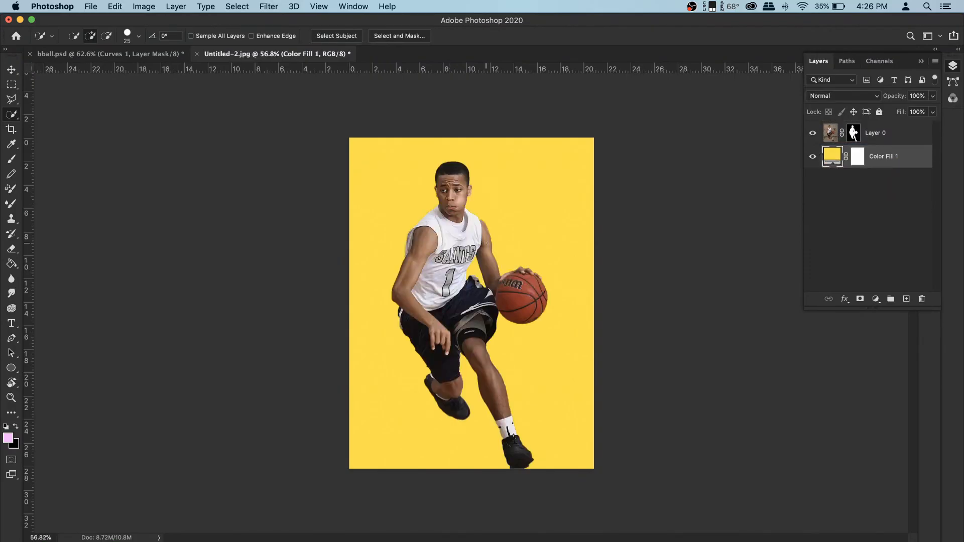
scroll(454, 240, "up", 5)
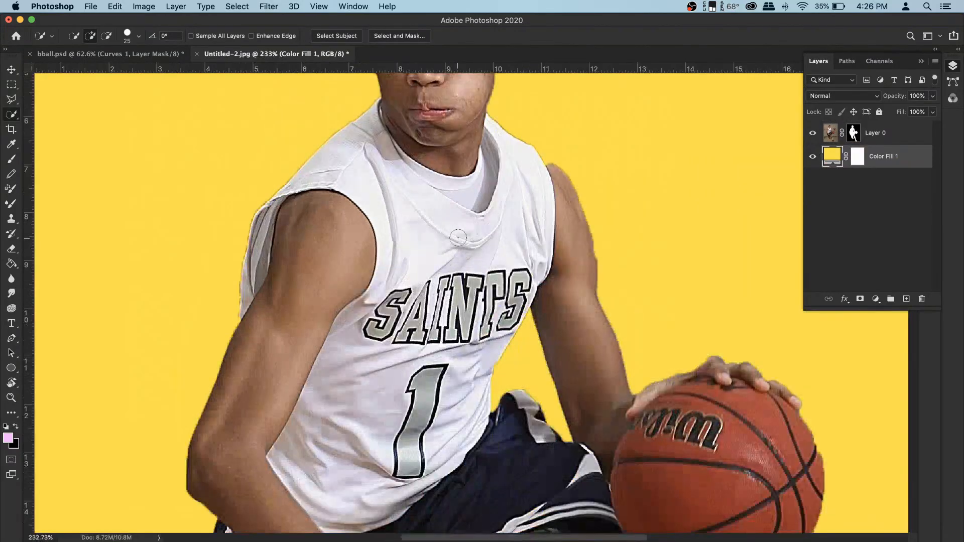
- Open Select and Mask on Layer 0's mask and set Smooth to 24 and Feather to 4.7 px
left_click(854, 134)
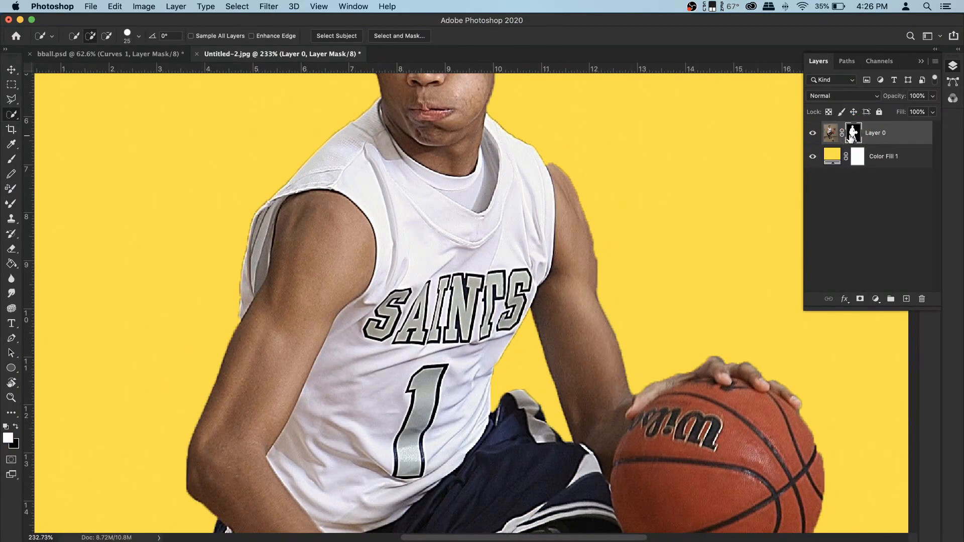
right_click(852, 137)
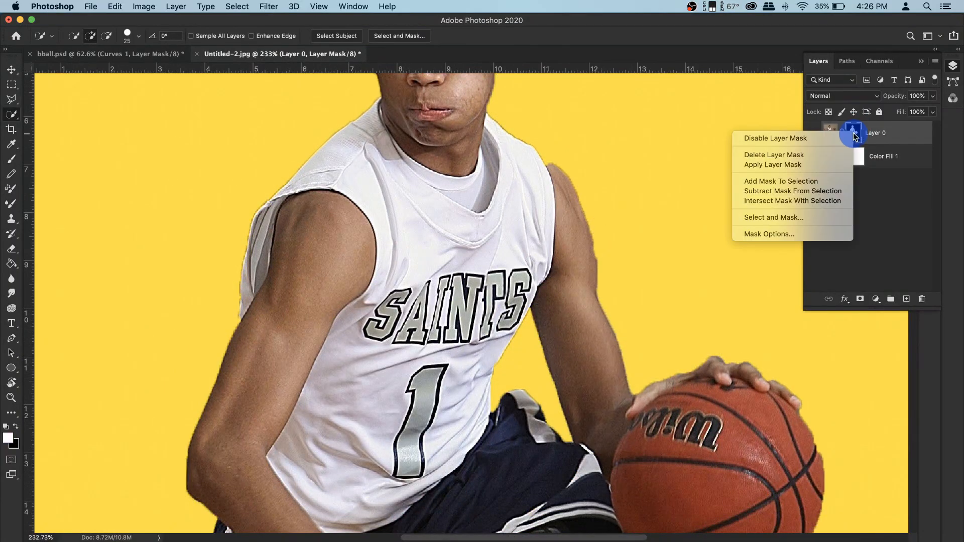
left_click(808, 218)
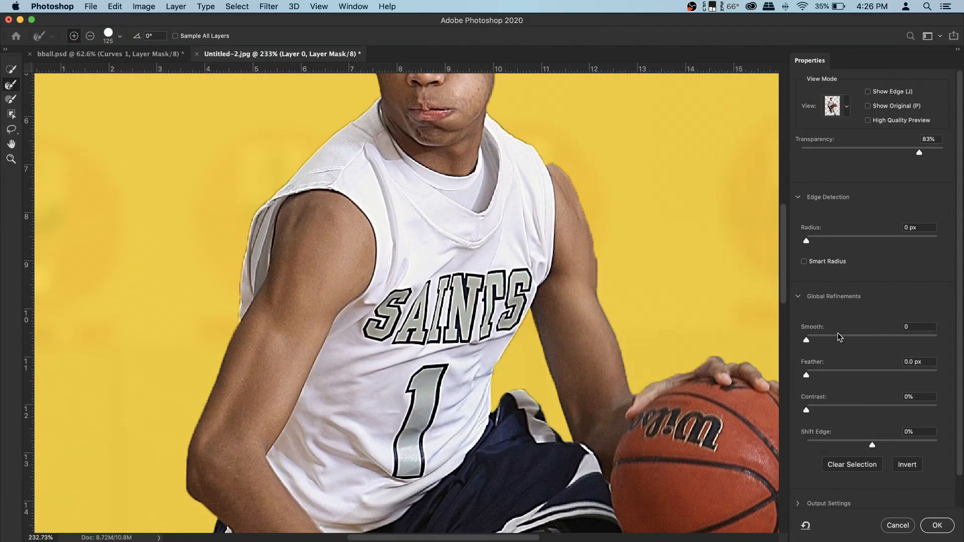
left_click_drag(830, 340, 839, 340)
left_click_drag(833, 374, 840, 375)
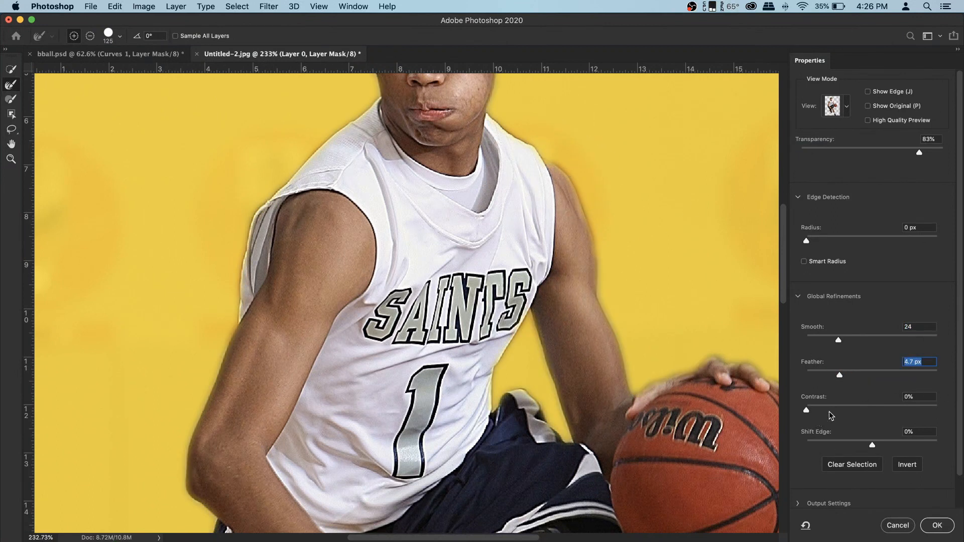
- Raise the mask's Contrast to 41%, comparing against the original mask, and apply the refinement
left_click(844, 407)
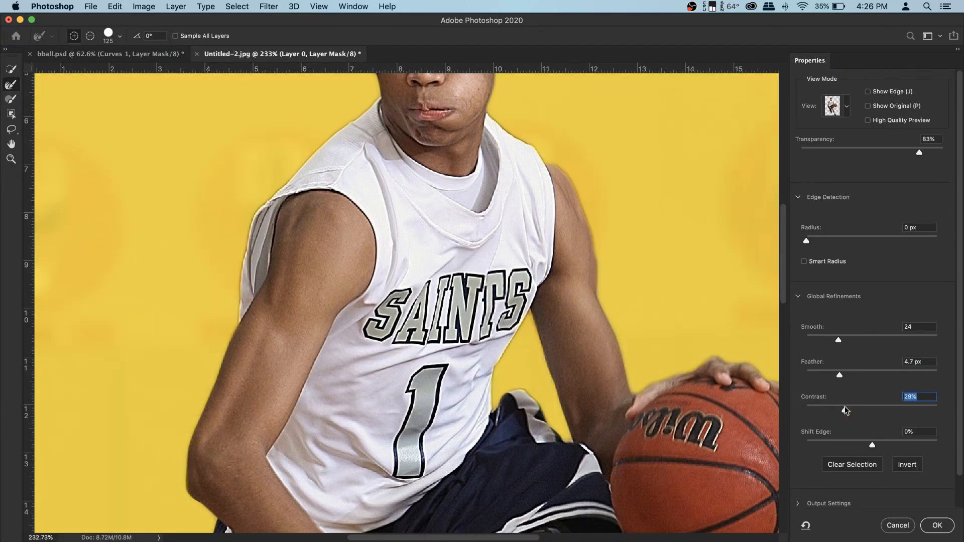
left_click_drag(845, 410, 848, 409)
scroll(844, 296, "down", 3)
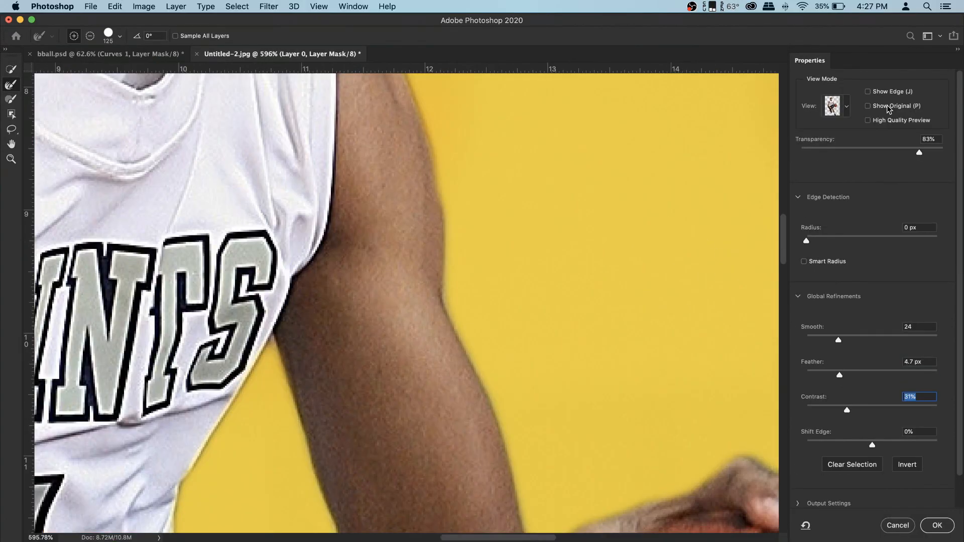
left_click(889, 107)
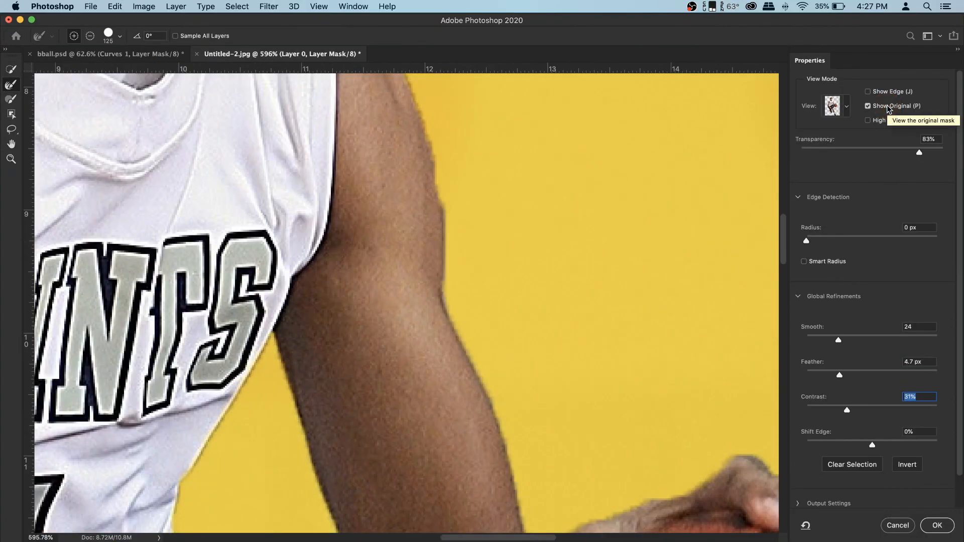
left_click(888, 106)
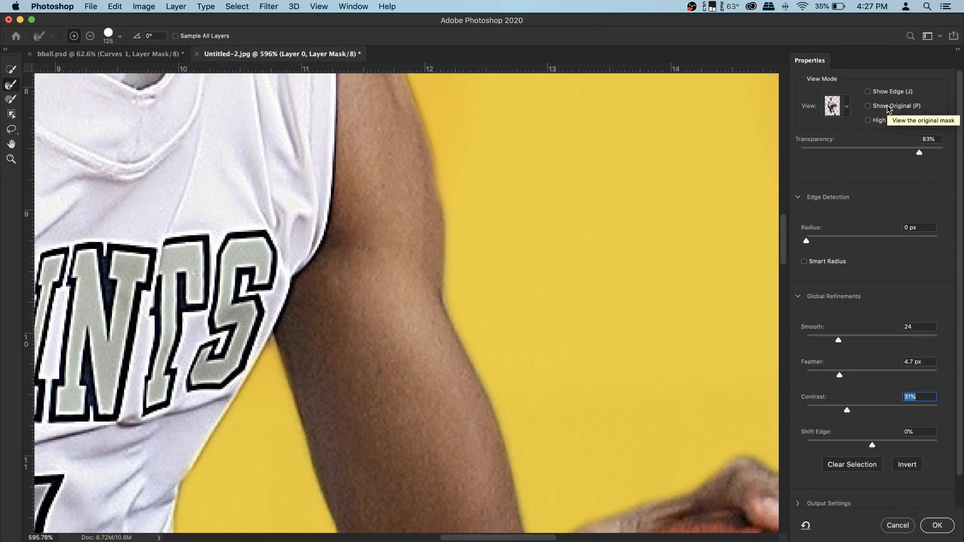
left_click_drag(848, 412, 861, 413)
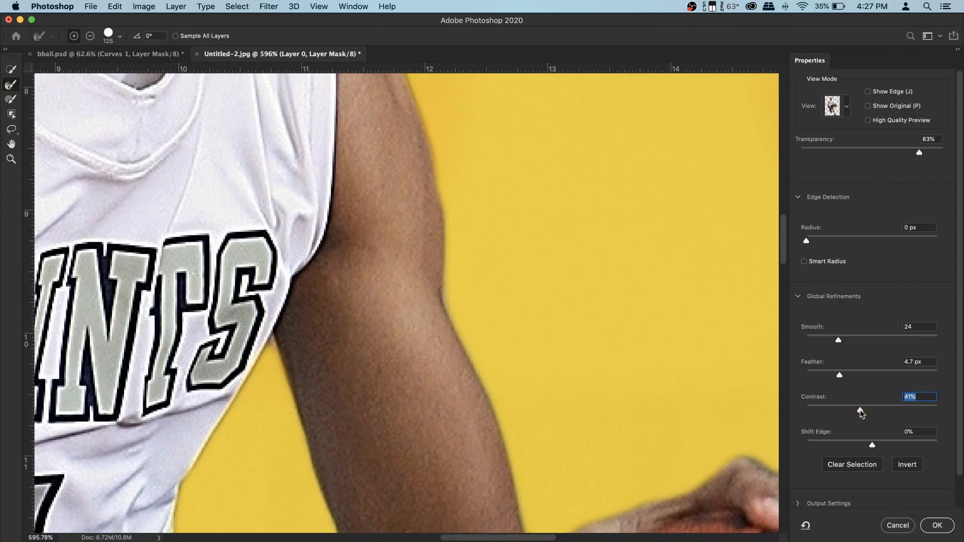
left_click(938, 526)
- Target Layer 0's image instead of its mask and switch to the Rectangular Marquee tool
key("super+0")
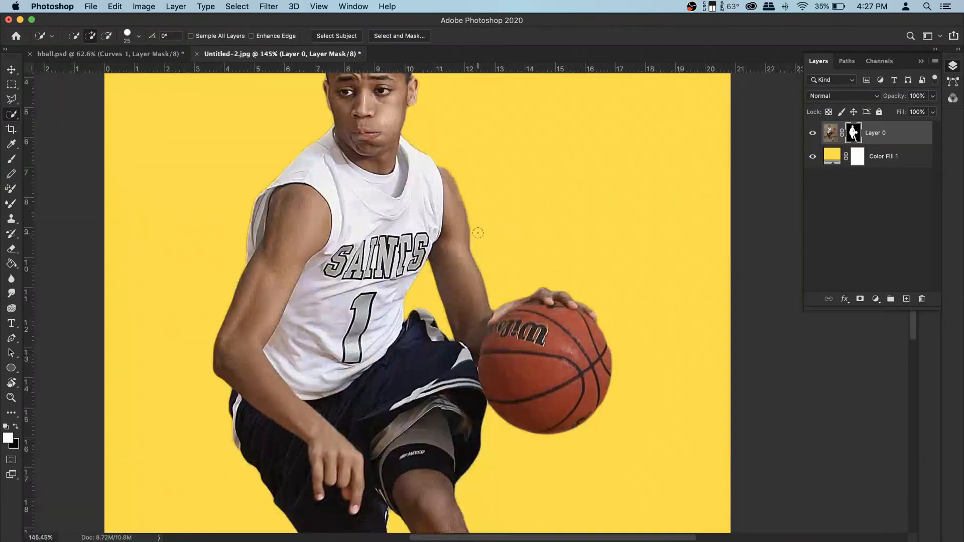
key("super+minus")
key("super+minus")
key("super+0")
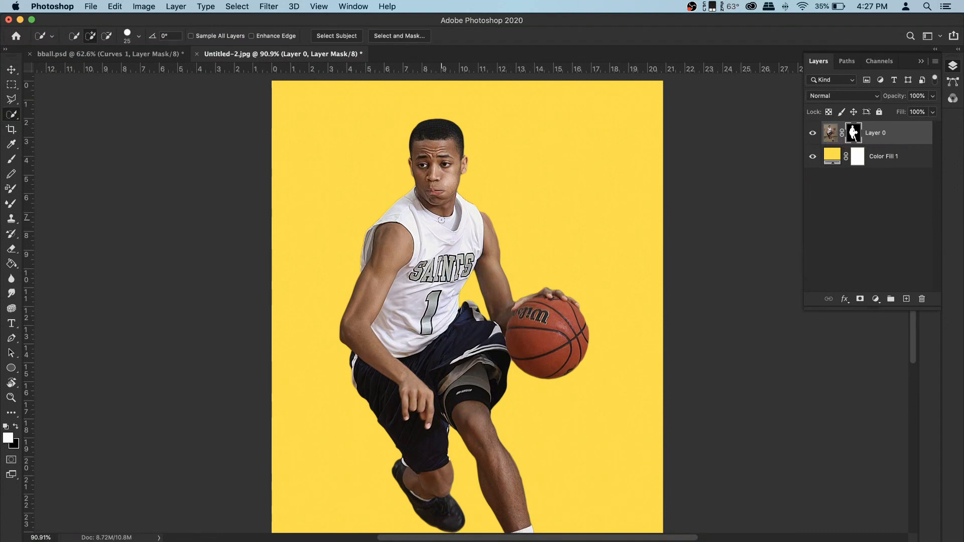
left_click(829, 132)
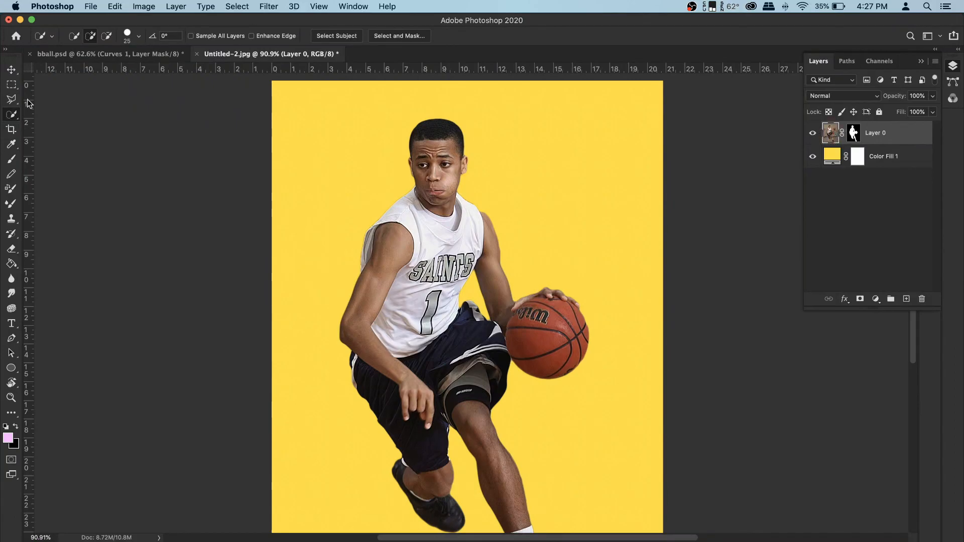
left_click(12, 89)
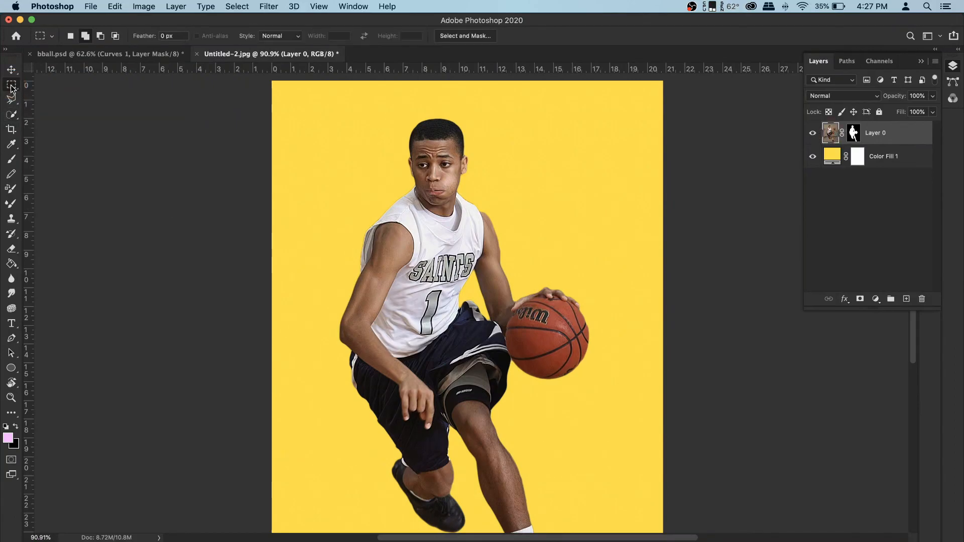
right_click(11, 85)
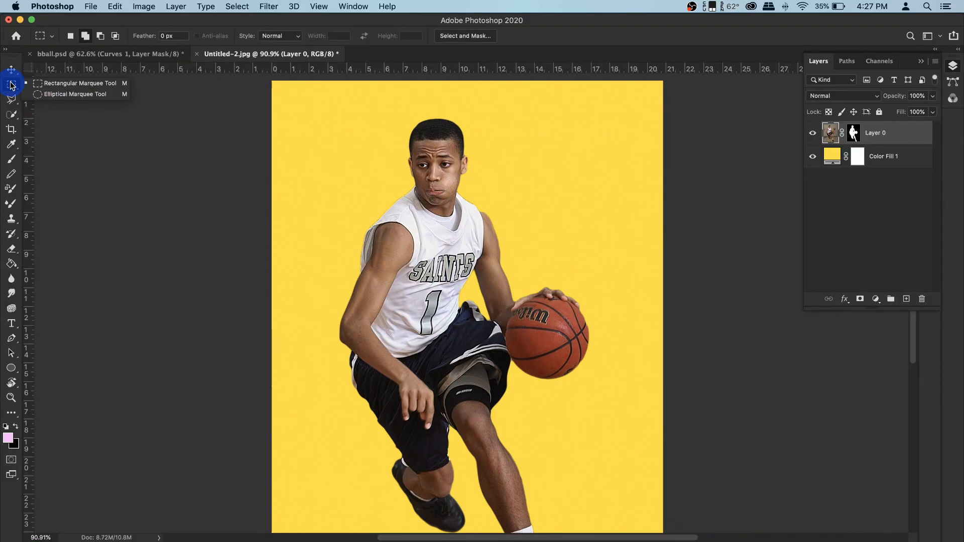
left_click(71, 85)
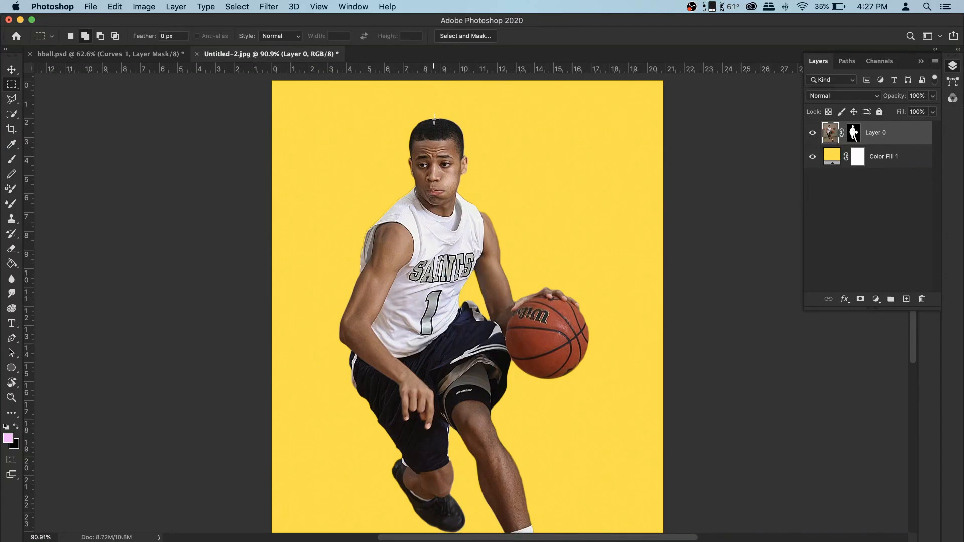
left_click_drag(434, 126, 436, 526)
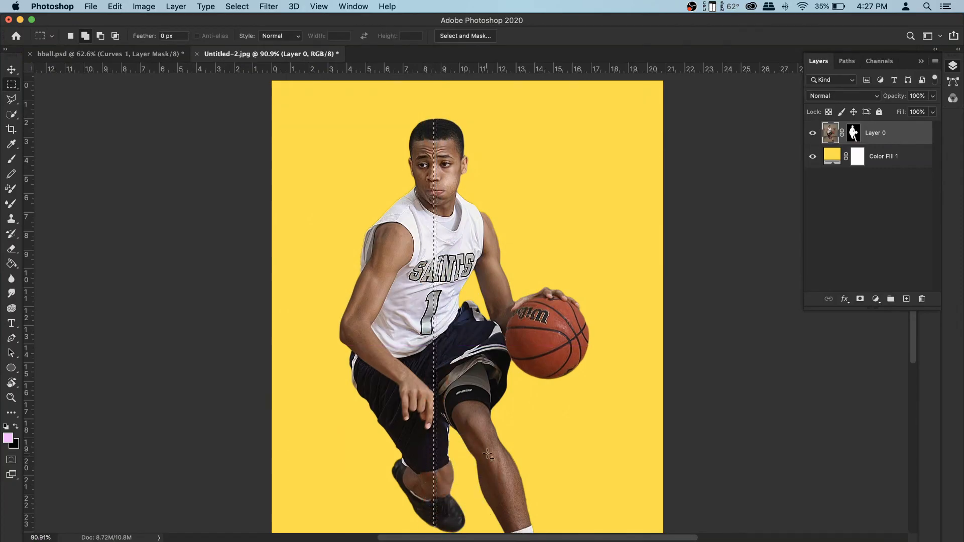
scroll(473, 382, "down", 4)
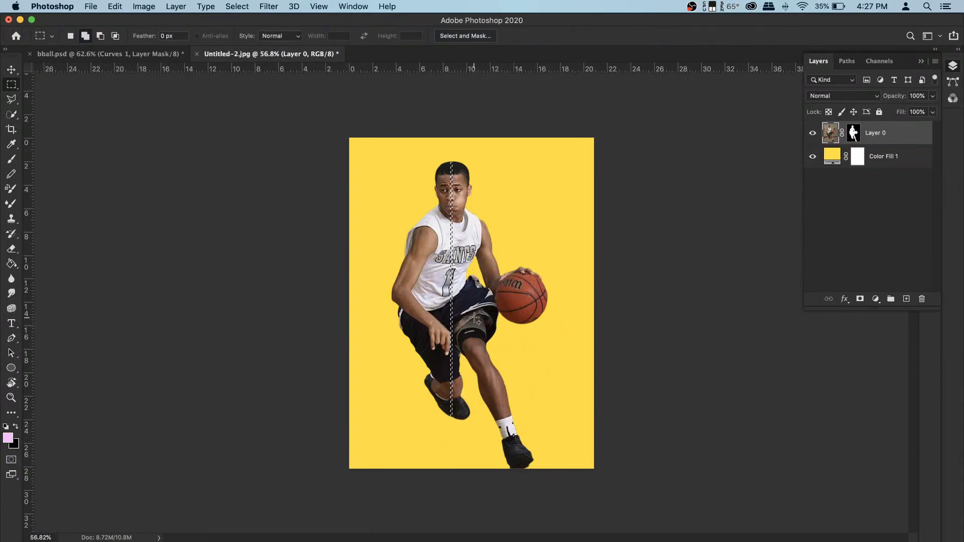
left_click_drag(477, 161, 516, 475)
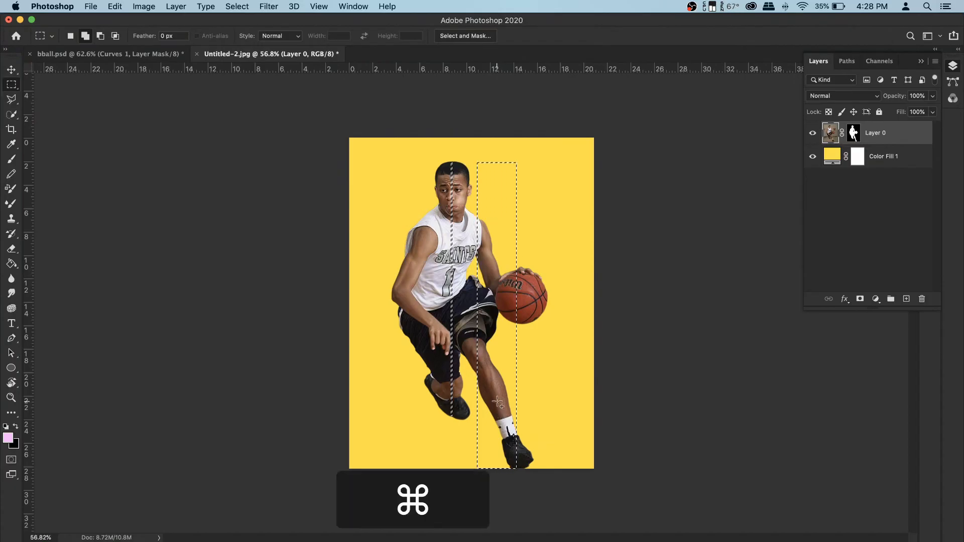
key("super+d")
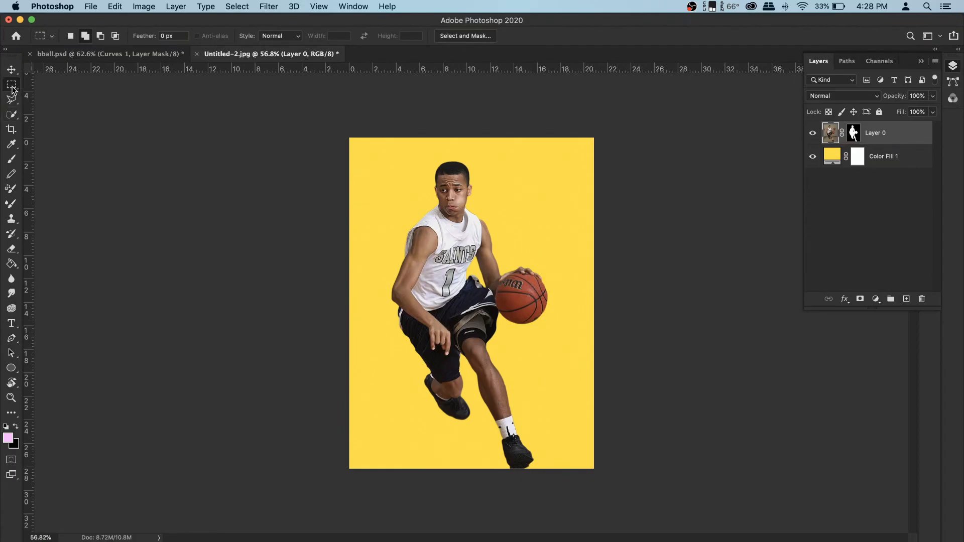
- Select a thin vertical strip through the player's head and torso and copy it to a new layer
scroll(473, 243, "up", 3)
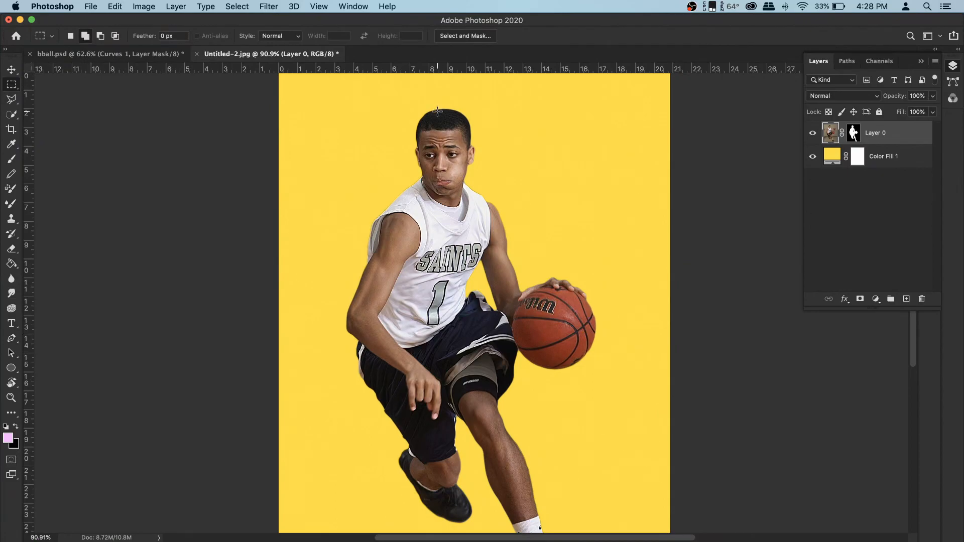
left_click_drag(439, 110, 444, 379)
right_click(439, 206)
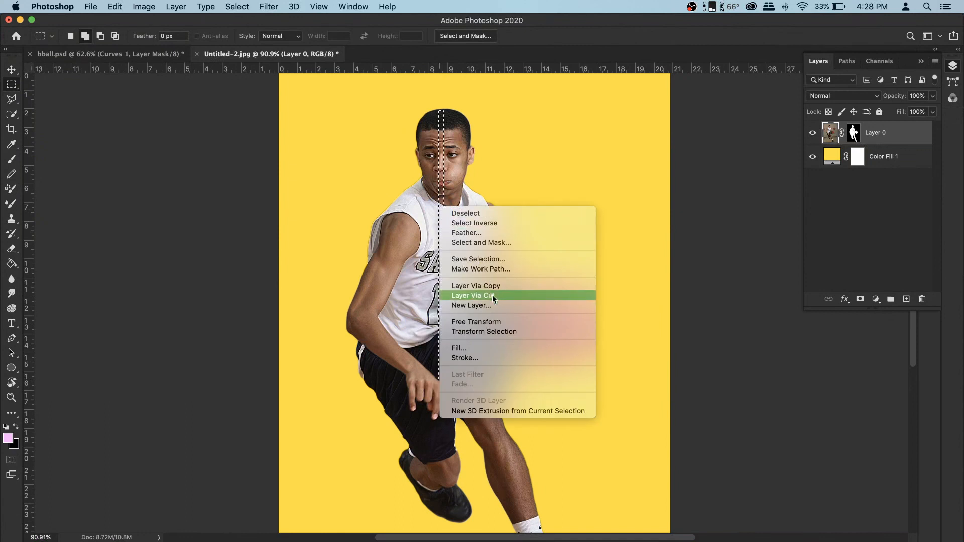
left_click(498, 287)
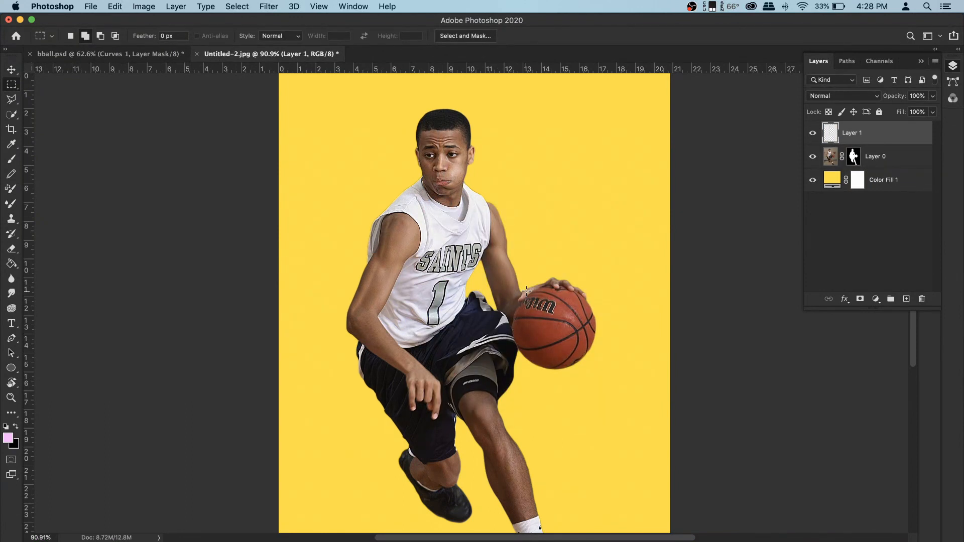
- Hide Layer 0 so only the copied strip shows over the yellow fill
left_click(813, 157)
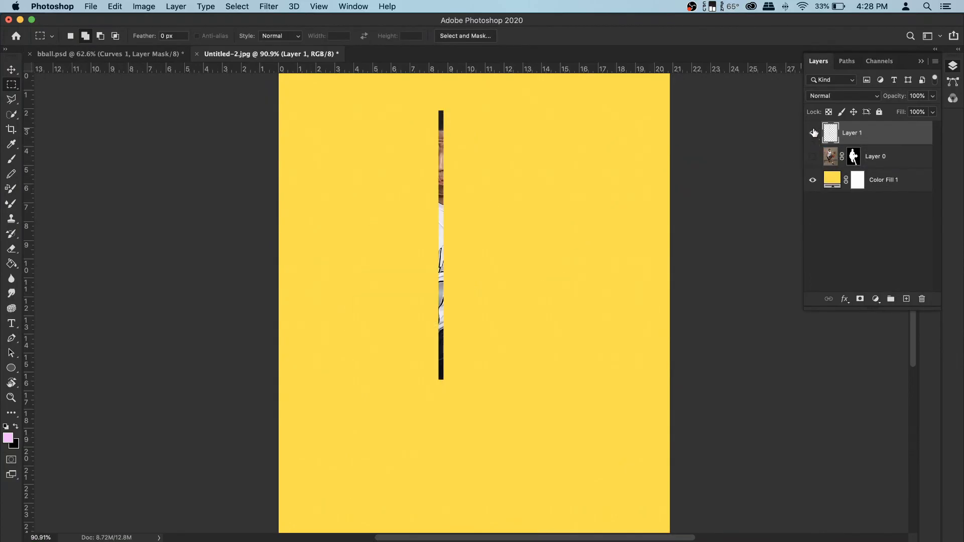
left_click(813, 132)
left_click(813, 133)
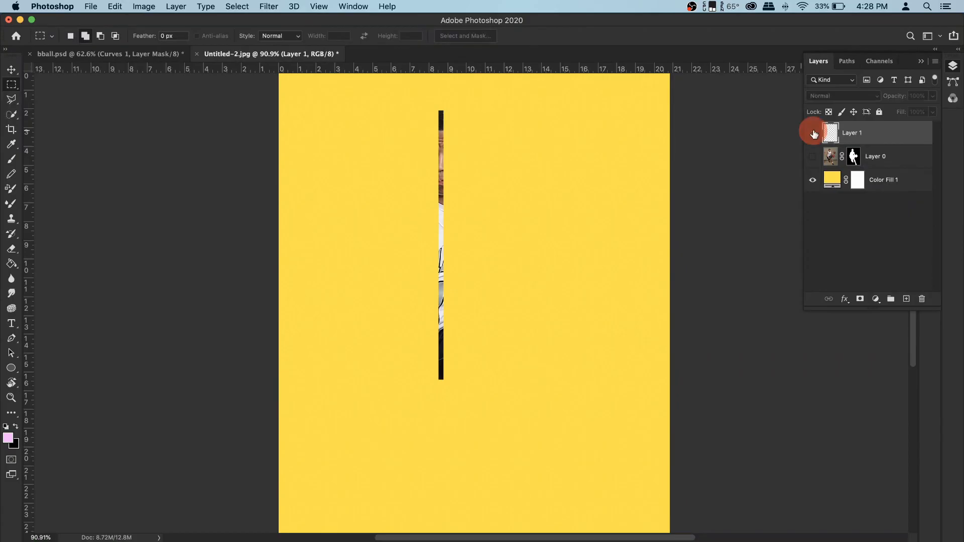
left_click(814, 134)
left_click(813, 156)
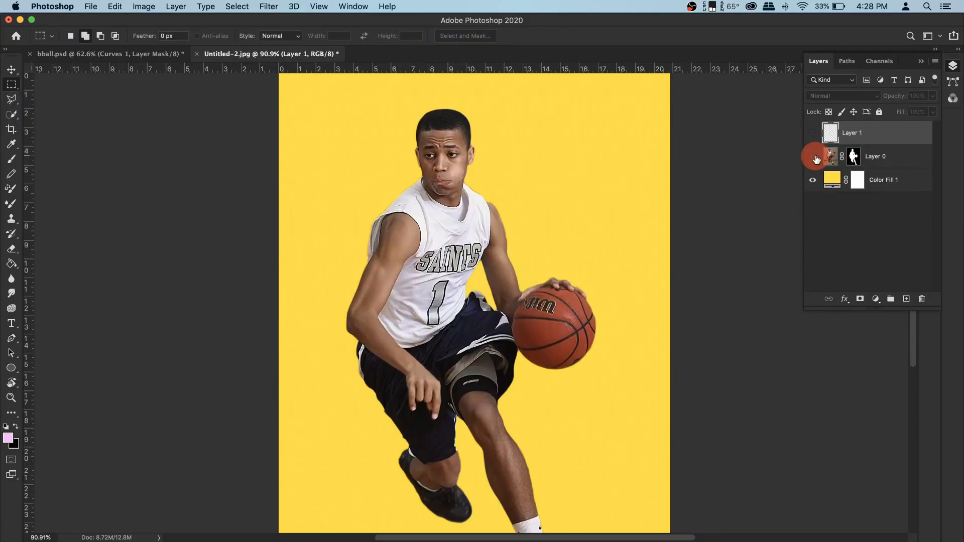
left_click(813, 157)
left_click(813, 133)
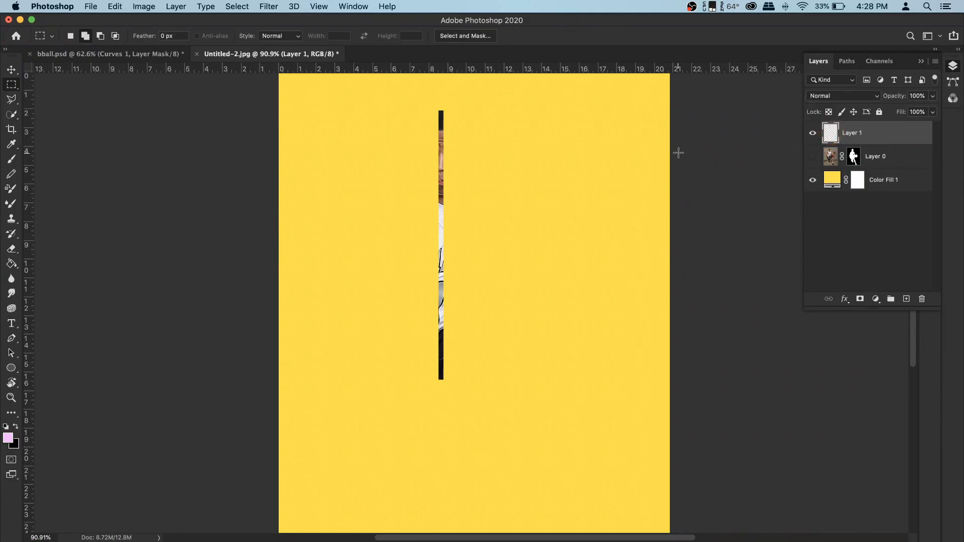
- Widen the canvas to the right with the Crop tool
scroll(517, 250, "down", 3)
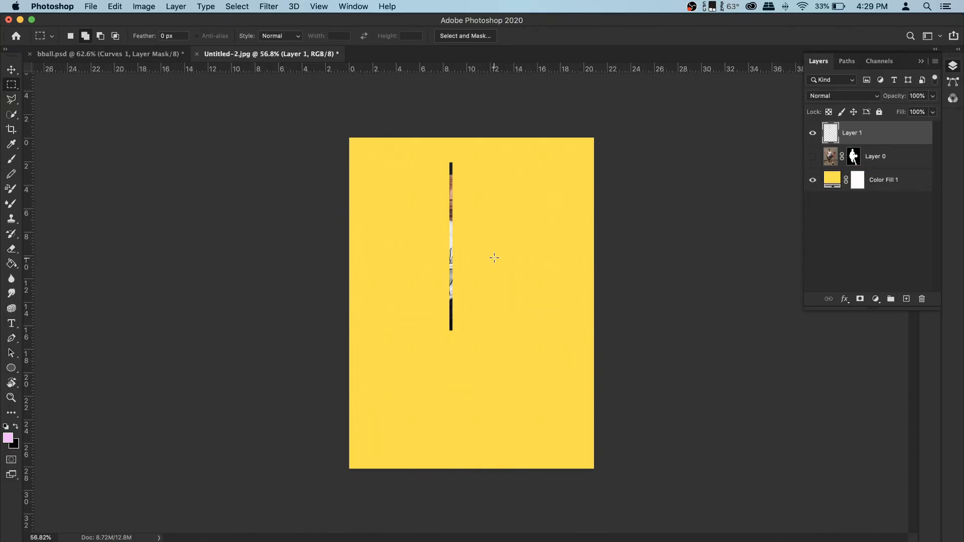
left_click(11, 129)
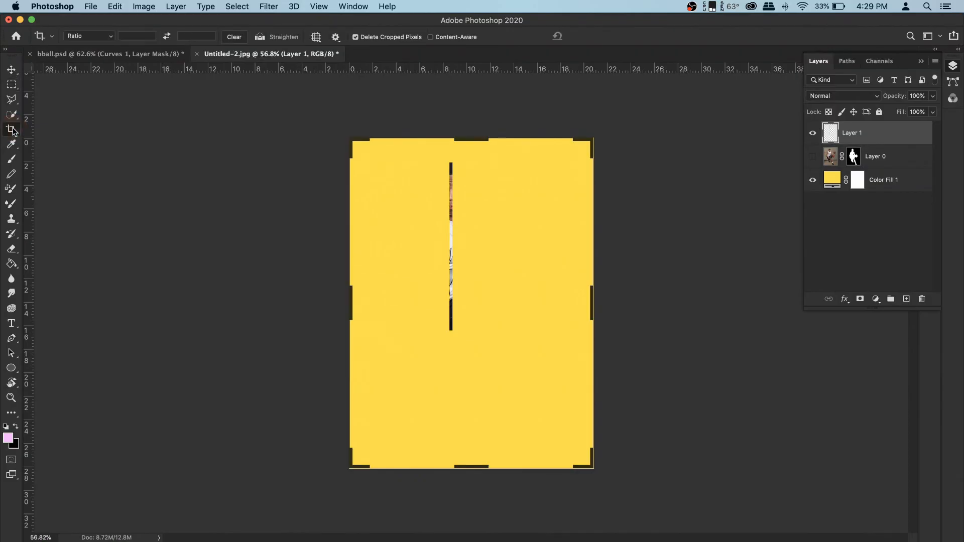
left_click_drag(593, 301, 714, 310)
key("Return")
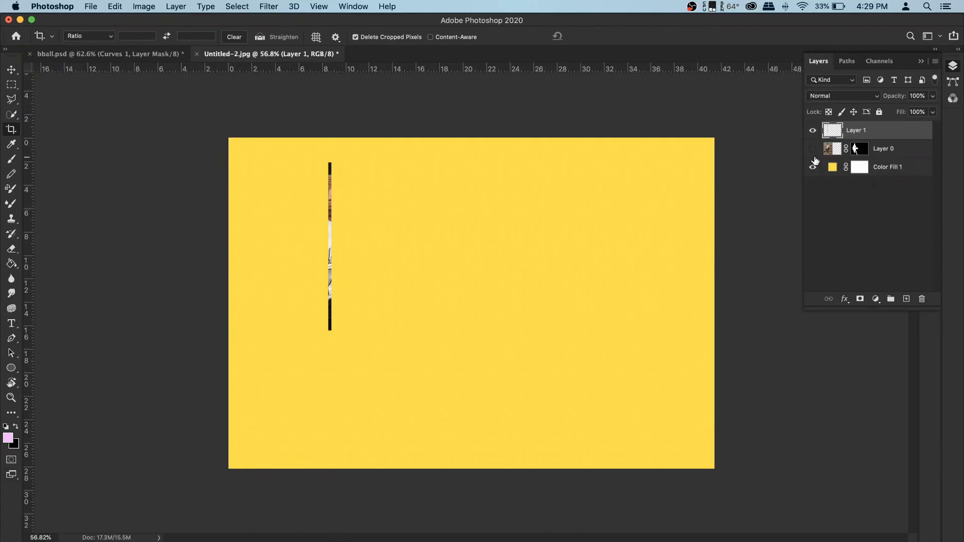
- Stretch the copied strip horizontally to the canvas's right edge with Free Transform
left_click(813, 131)
left_click(813, 131)
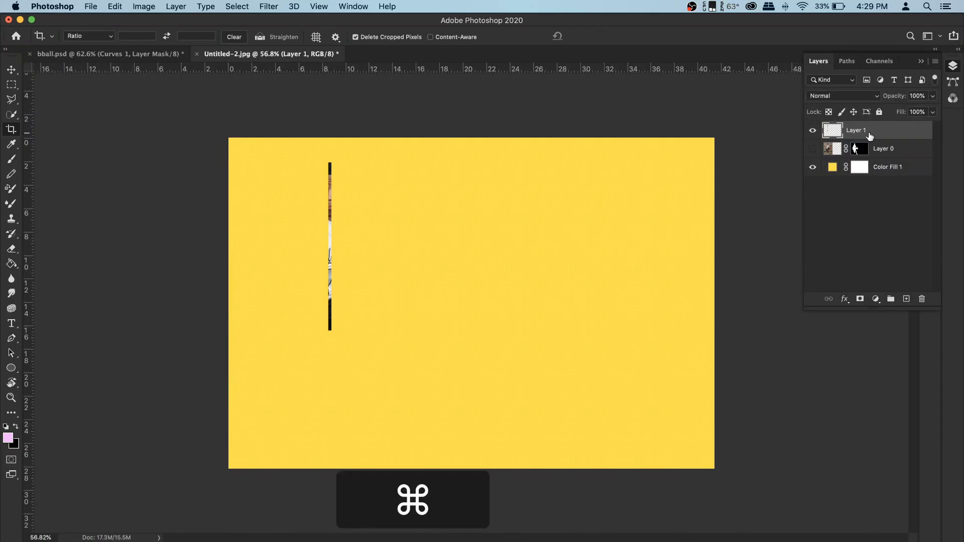
key("super+t")
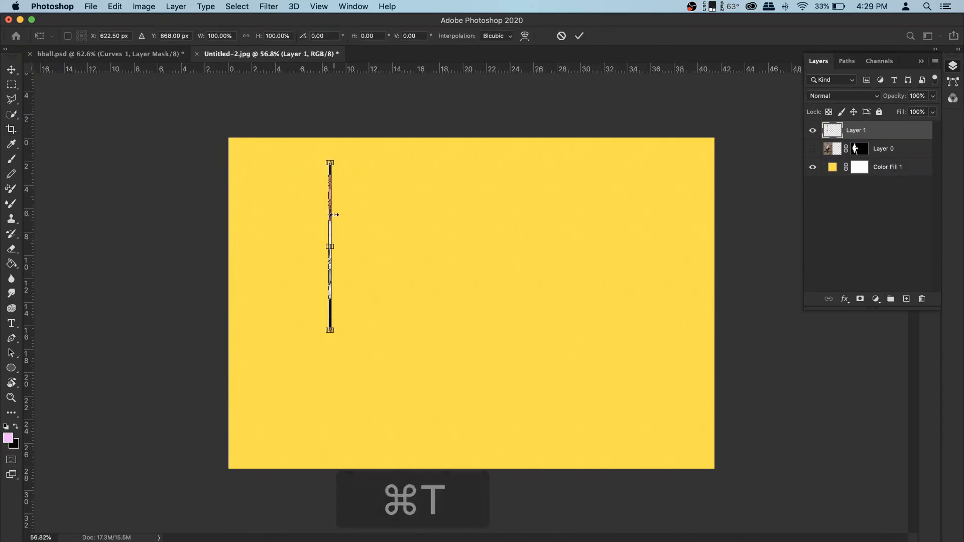
left_click_drag(331, 247, 756, 262)
key("Return")
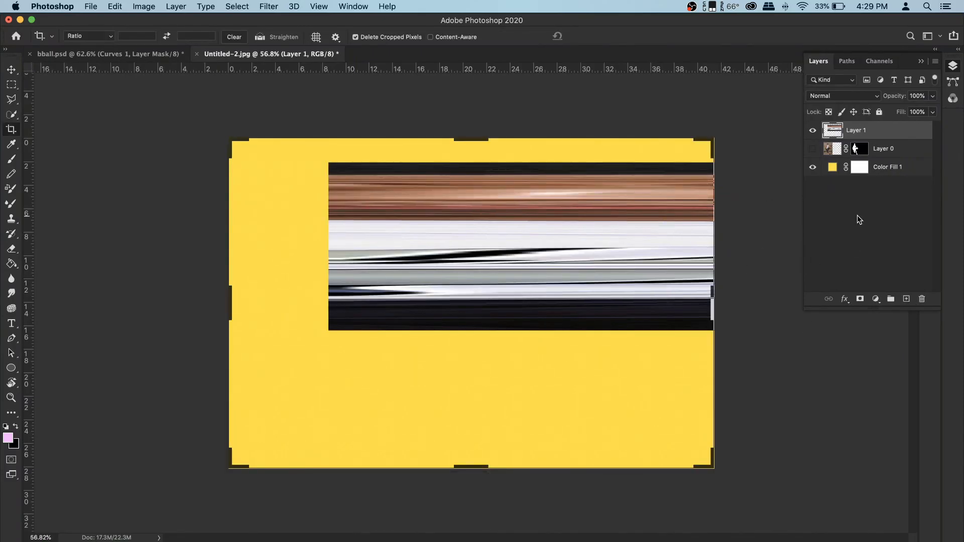
- Show Layer 0 again and move the stretched strip layer beneath it
left_click(813, 149)
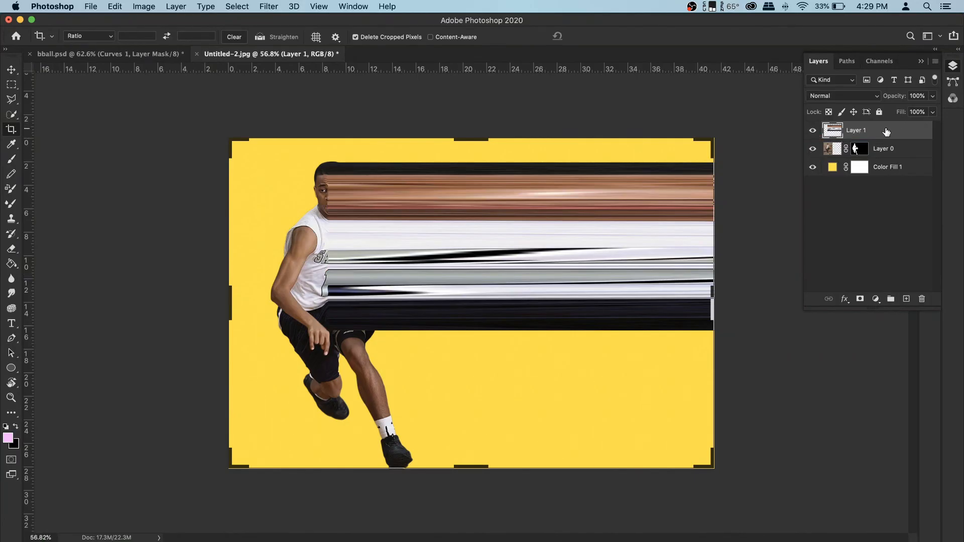
left_click_drag(888, 133, 890, 154)
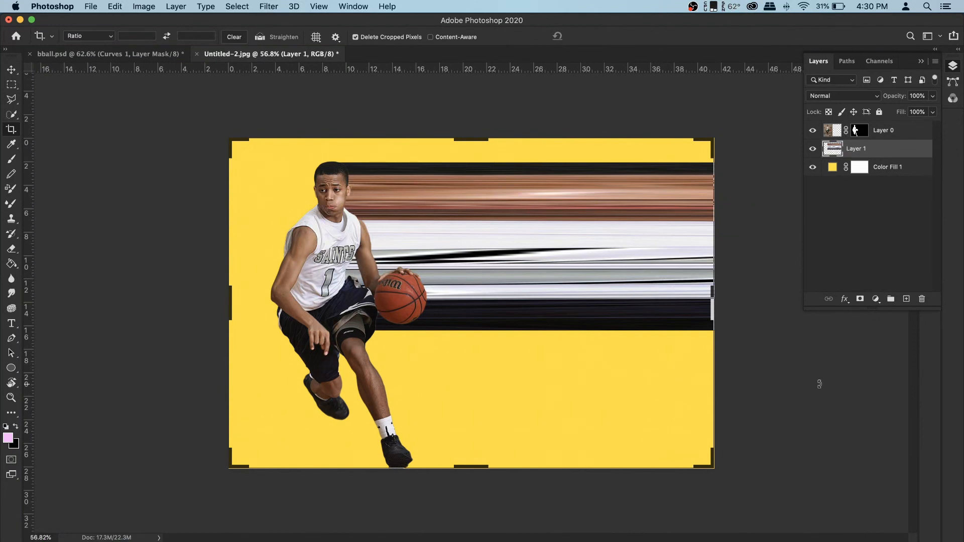
left_click(15, 87)
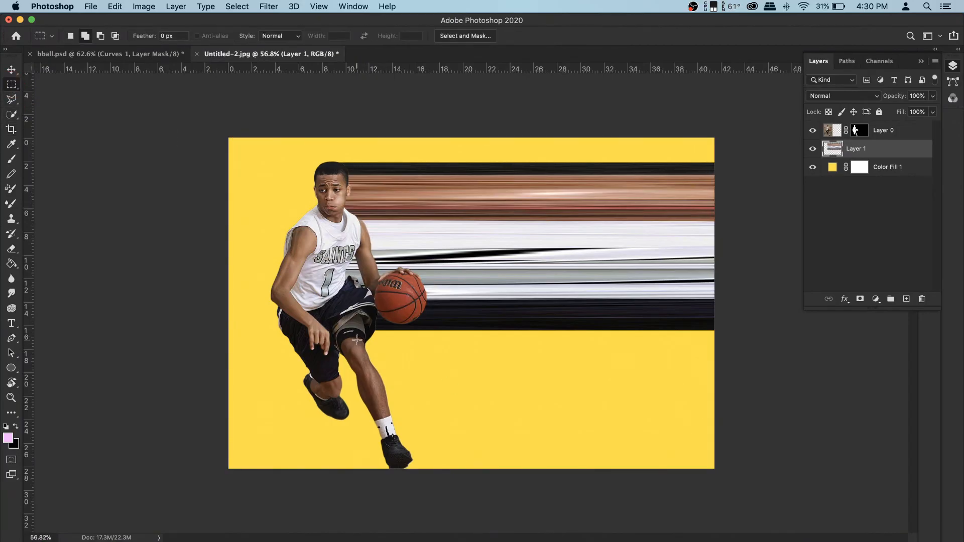
left_click_drag(358, 337, 385, 468)
key("super+d")
- Outline a narrow strip along the player's lower leg and shoe with the Polygonal Lasso tool
left_click(14, 99)
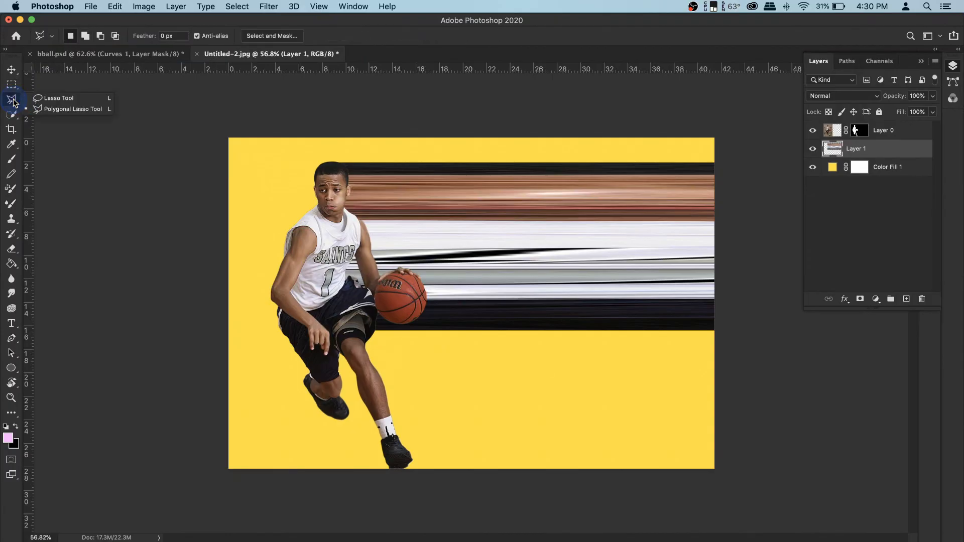
left_click(62, 111)
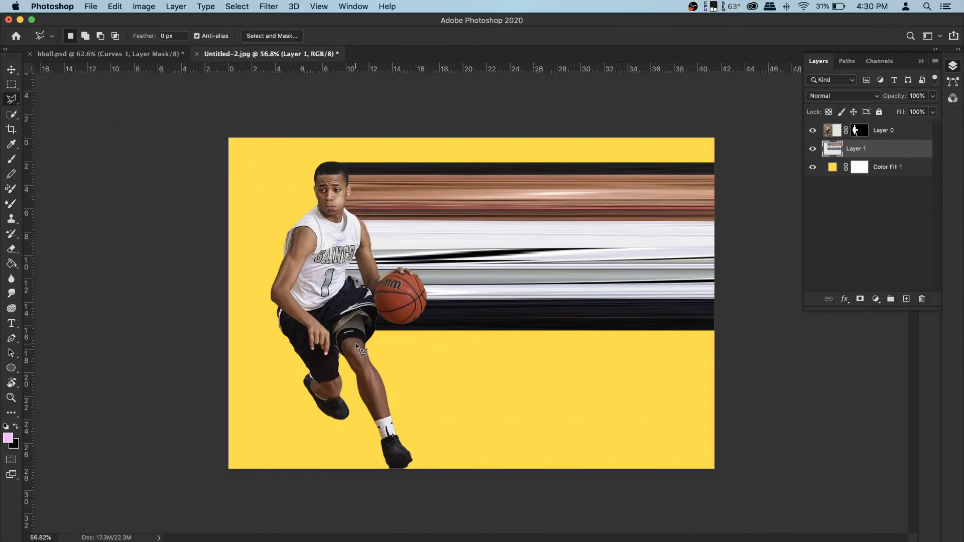
scroll(345, 334, "up", 3)
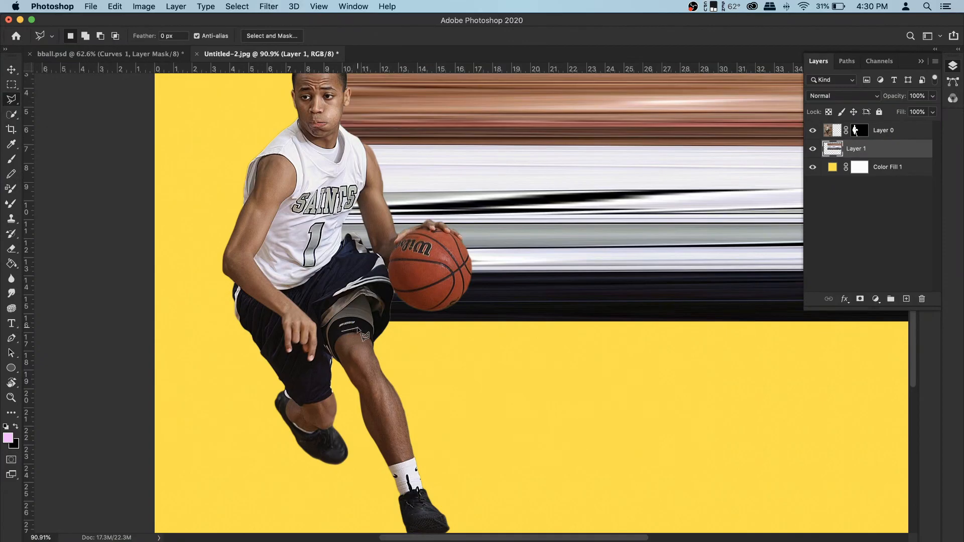
left_click(356, 326)
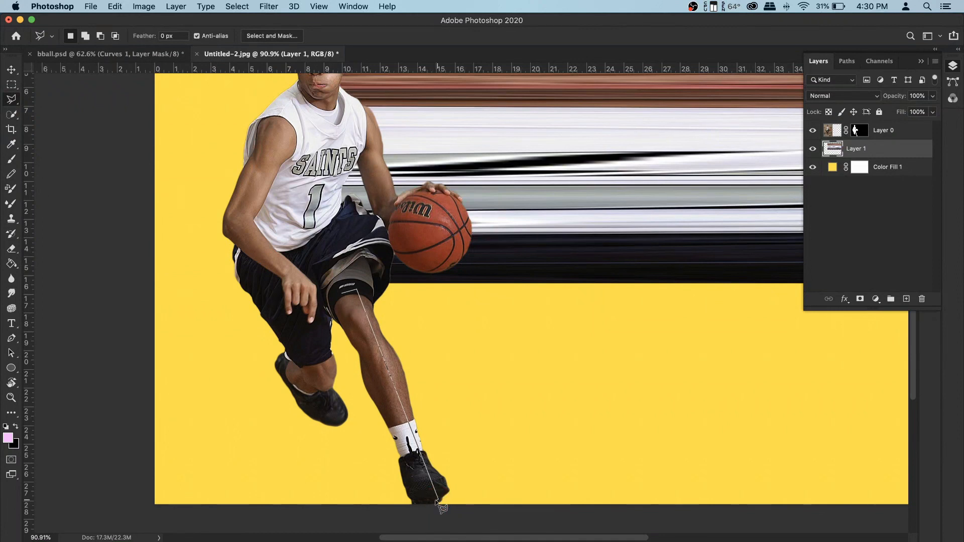
left_click(439, 502)
left_click(428, 502)
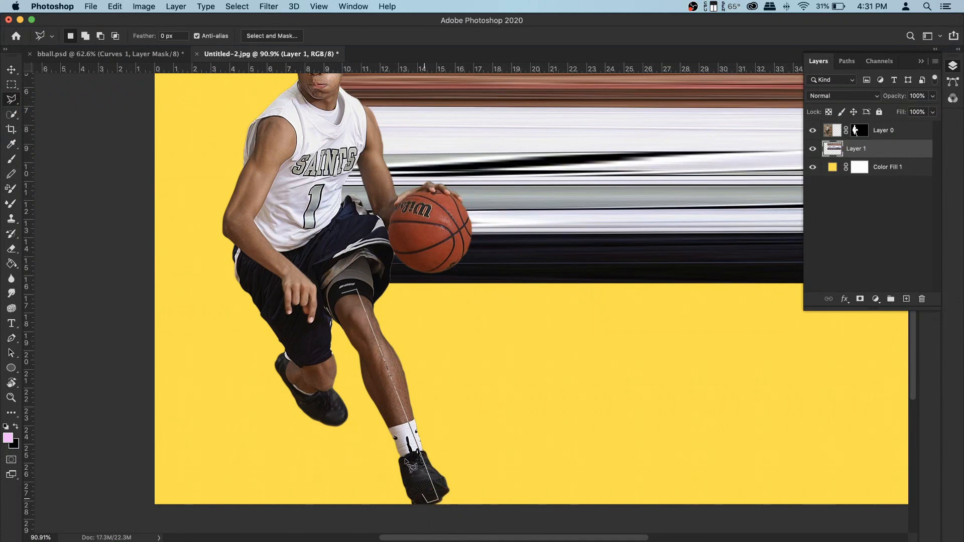
left_click(348, 299)
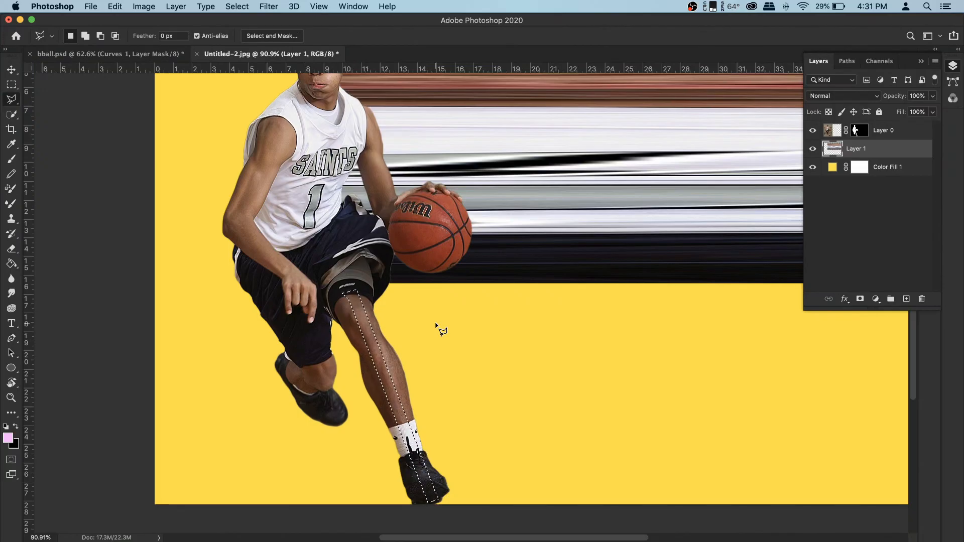
- Copy the selected leg strip from Layer 0 onto a new layer
left_click(816, 132)
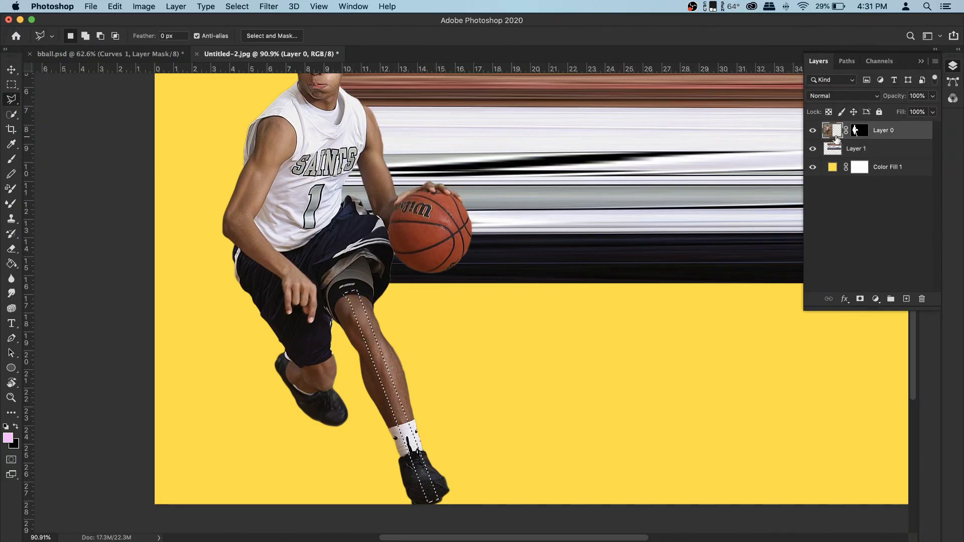
left_click(814, 130)
left_click(813, 130)
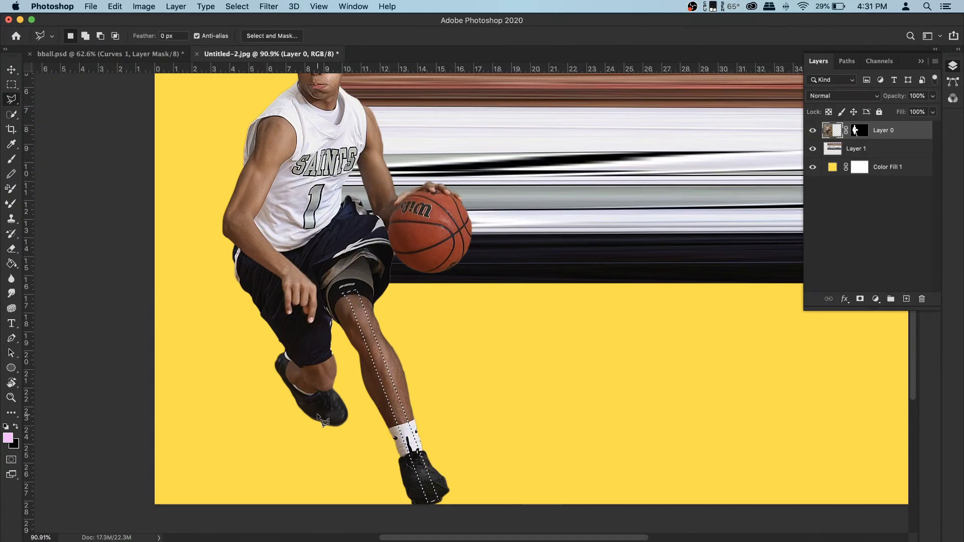
right_click(393, 372)
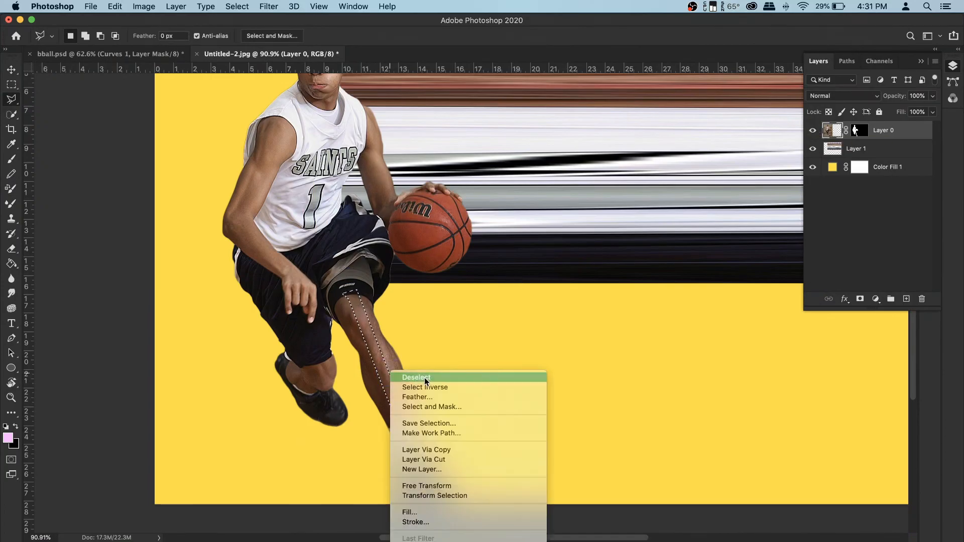
left_click(452, 447)
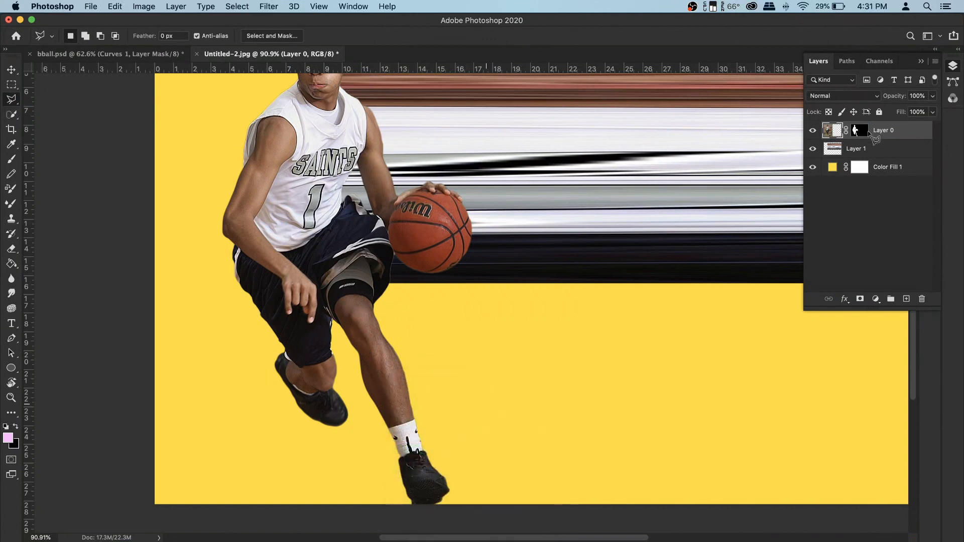
- Hide Layer 0 so only the copied leg strip shows over the background
left_click(813, 150)
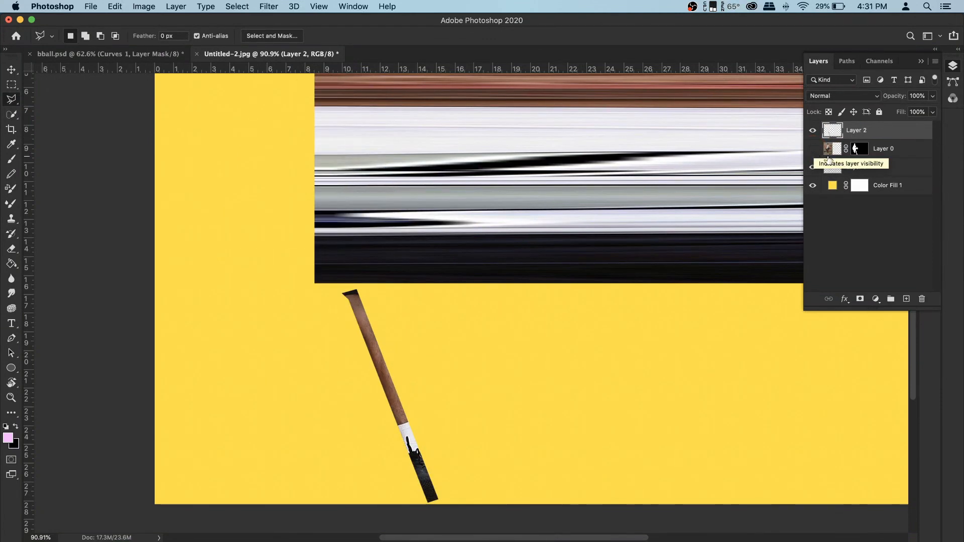
scroll(335, 263, "down", 5)
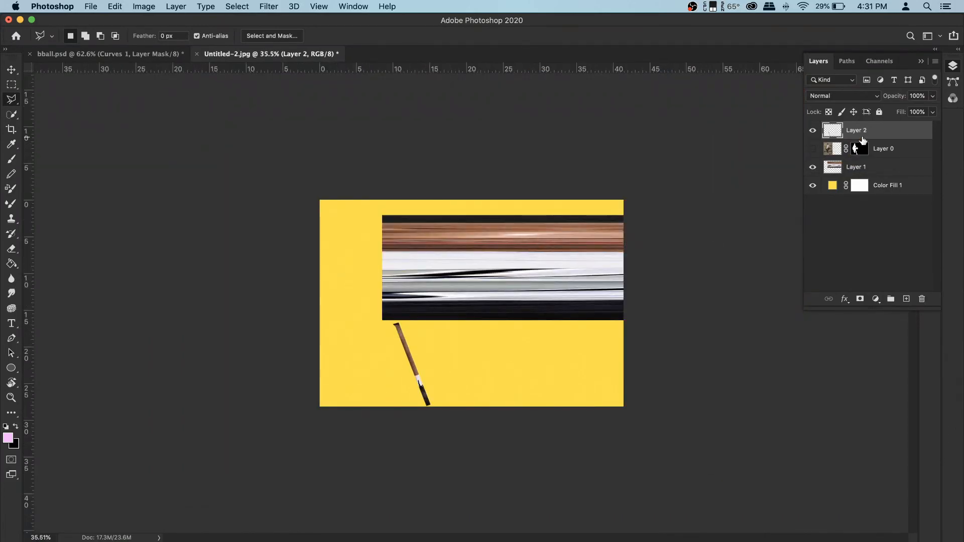
left_click(814, 131)
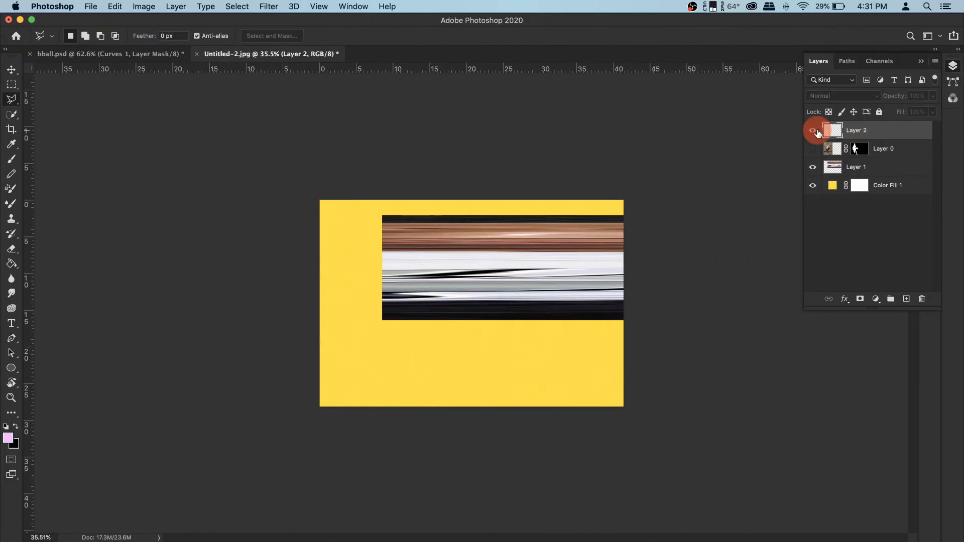
left_click(814, 131)
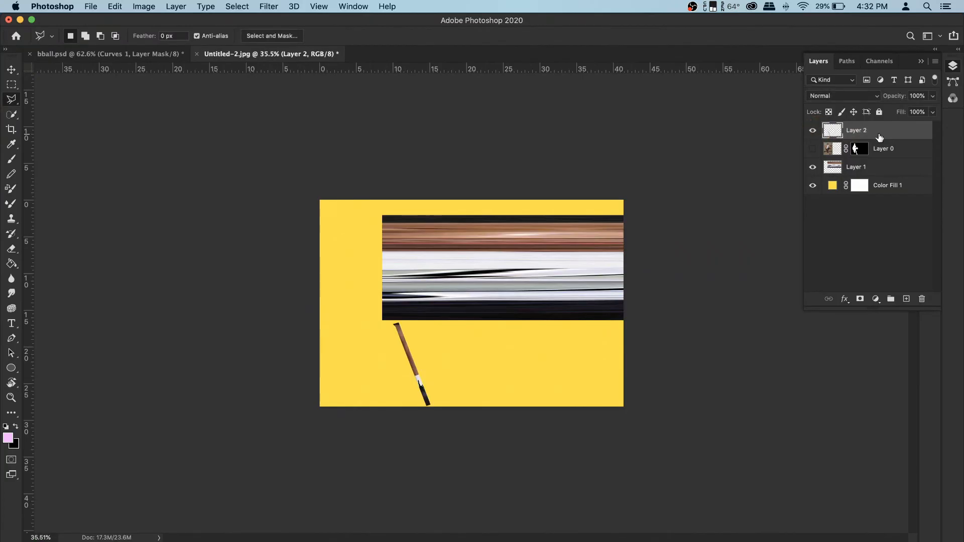
- Rotate the copied leg strip upright by about 21 degrees with Free Transform
key("super+t")
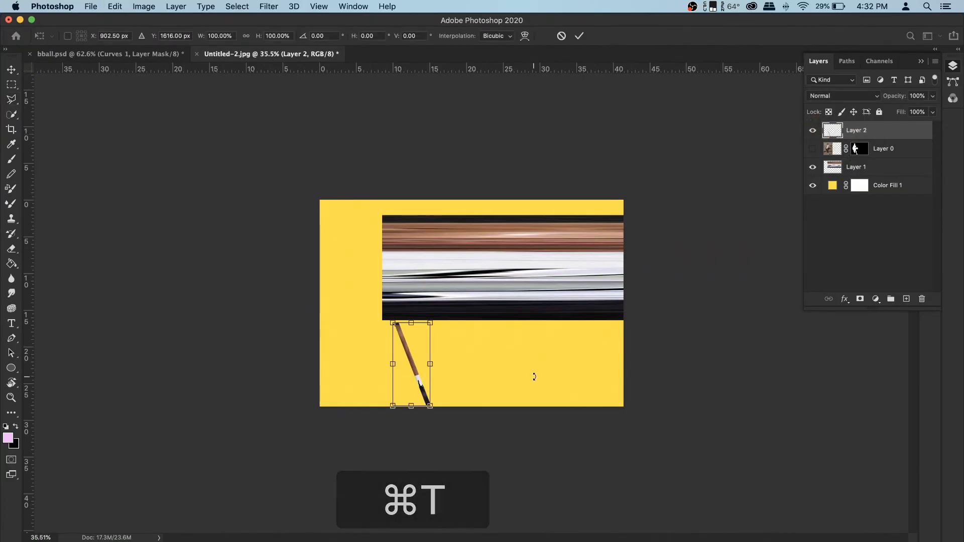
left_click_drag(430, 368, 613, 373)
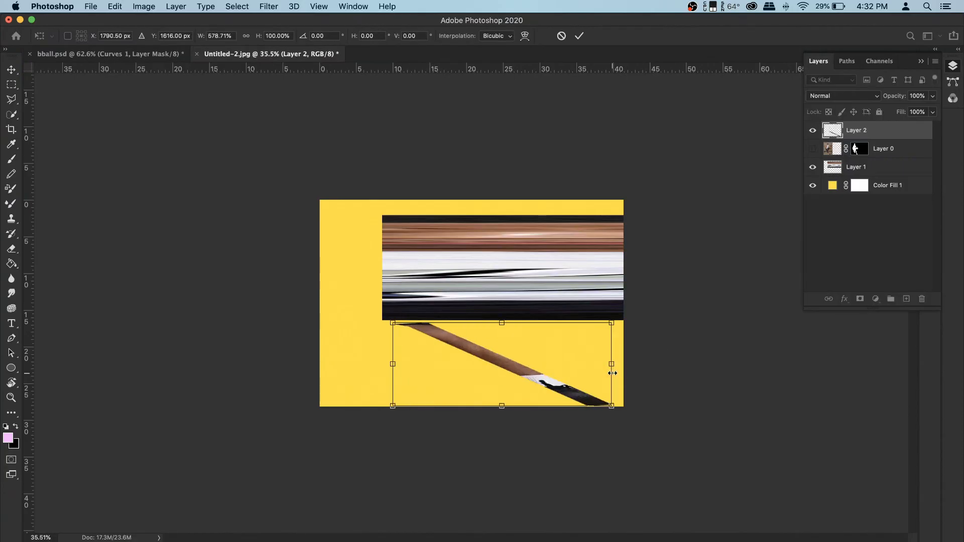
key("super+z")
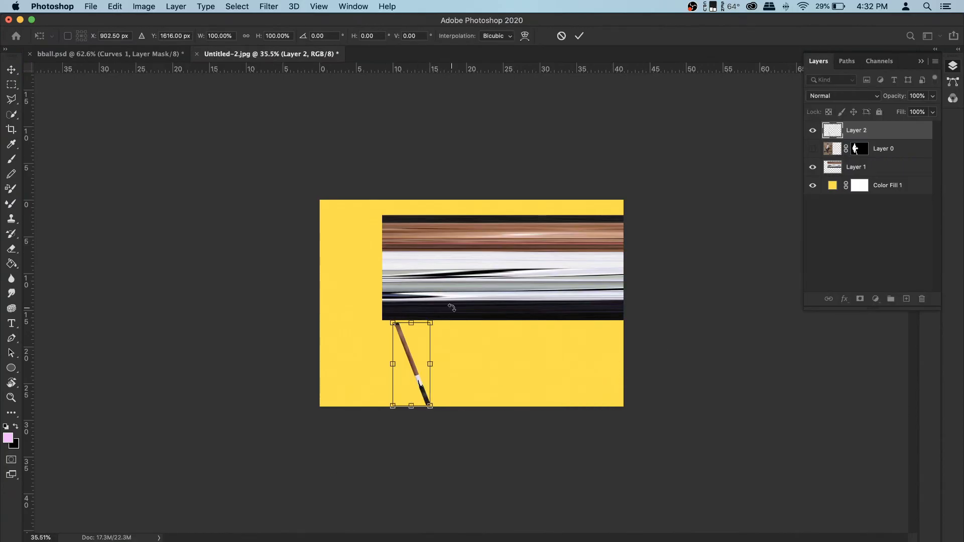
left_click_drag(442, 313, 460, 328)
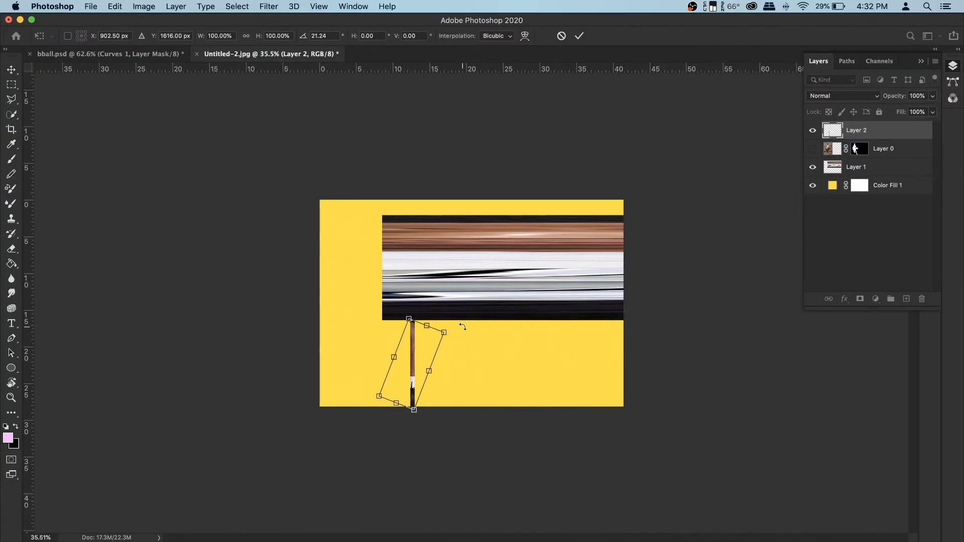
key("Return")
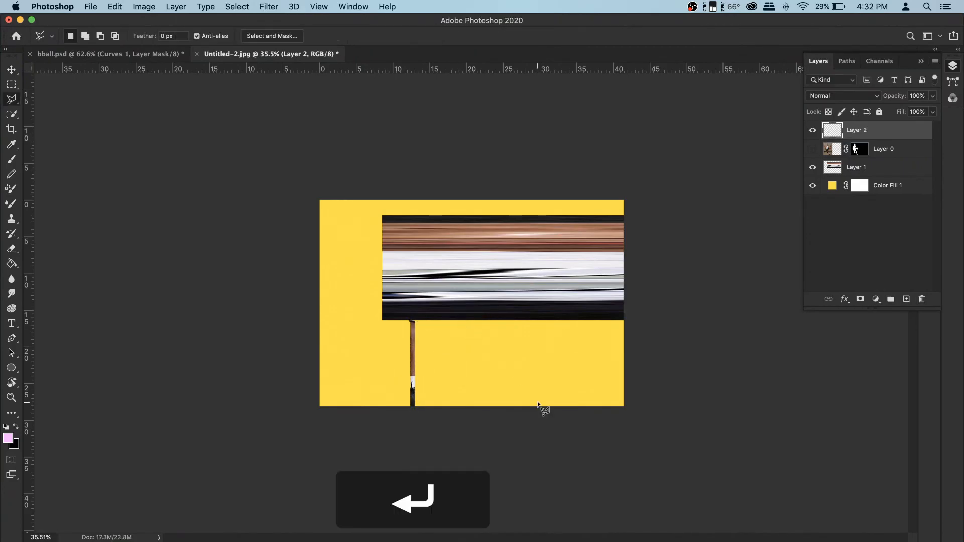
- Stretch the upright leg strip horizontally with Free Transform and shift it slightly left
key("super")
key("super+t")
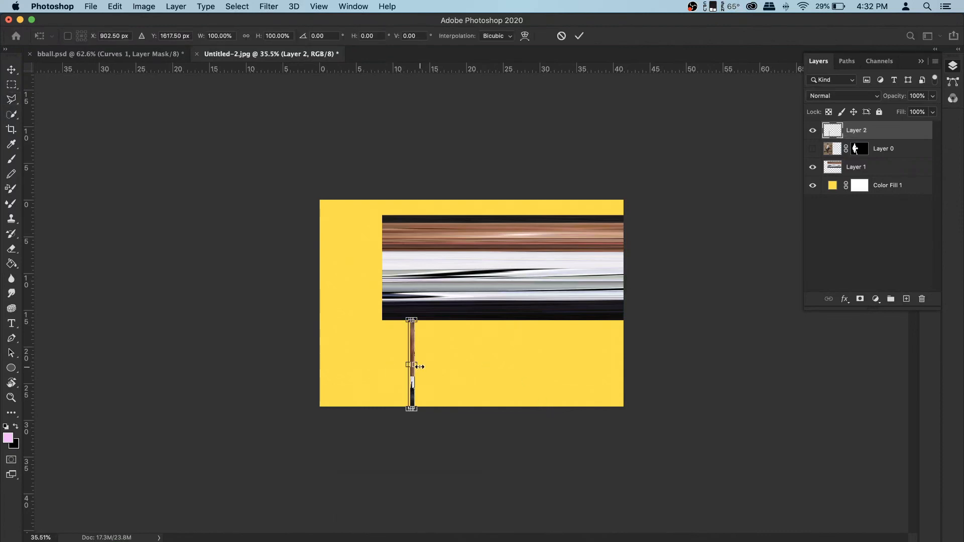
left_click_drag(419, 367, 629, 376)
left_click_drag(542, 372, 484, 370)
key("Return")
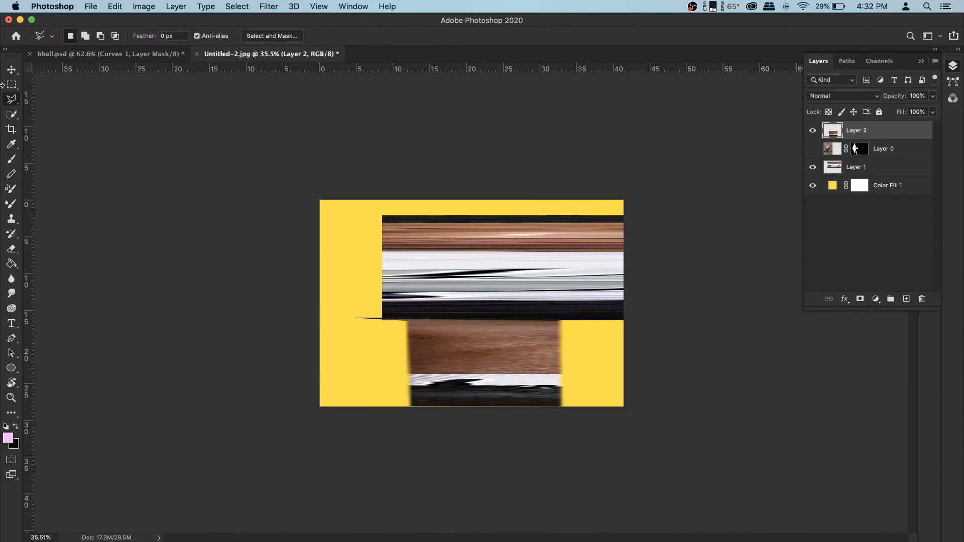
- Select a thin vertical slice of the stretched strip with the Rectangular Marquee and copy it to a new layer
left_click_drag(11, 84, 53, 86)
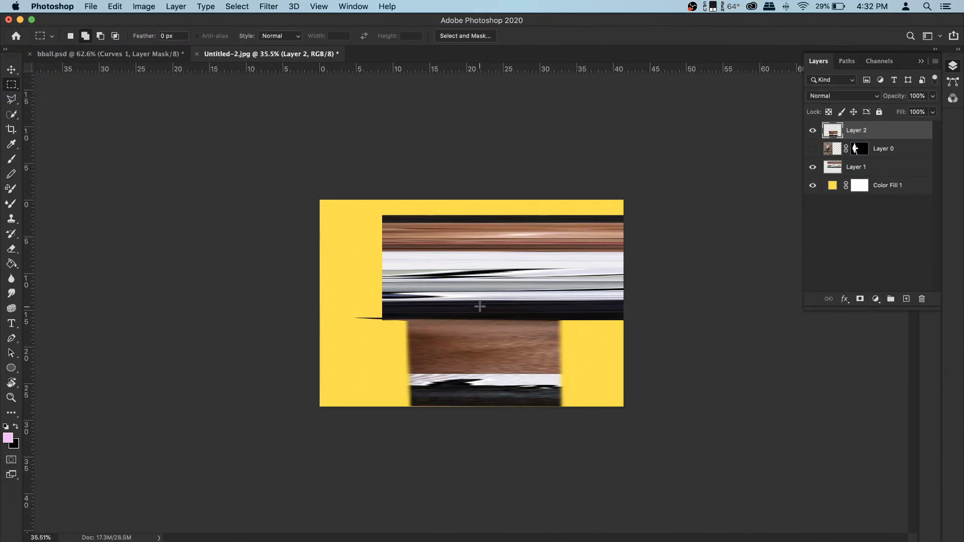
left_click_drag(490, 308, 494, 425)
right_click(495, 350)
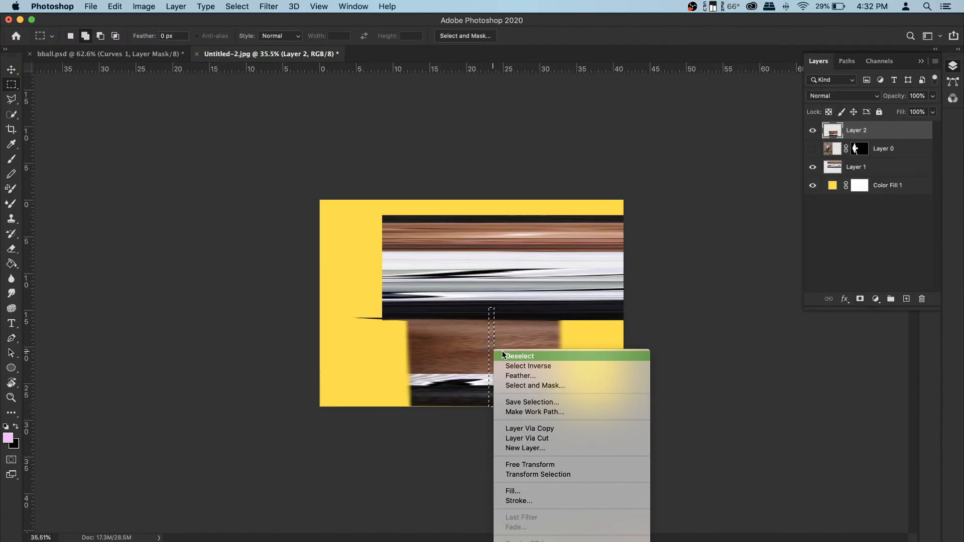
left_click(538, 427)
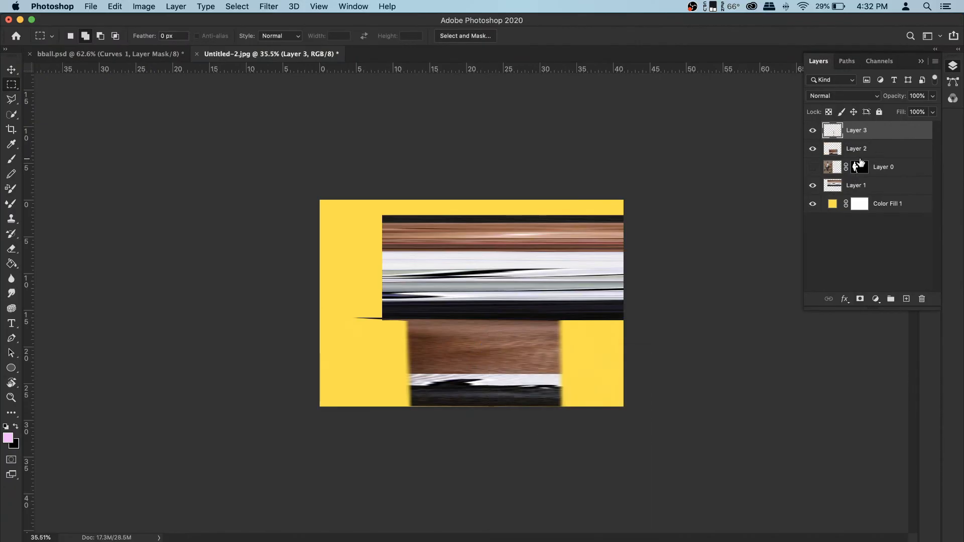
- Hide and delete the stretched leg strip layer, Layer 2
left_click(818, 149)
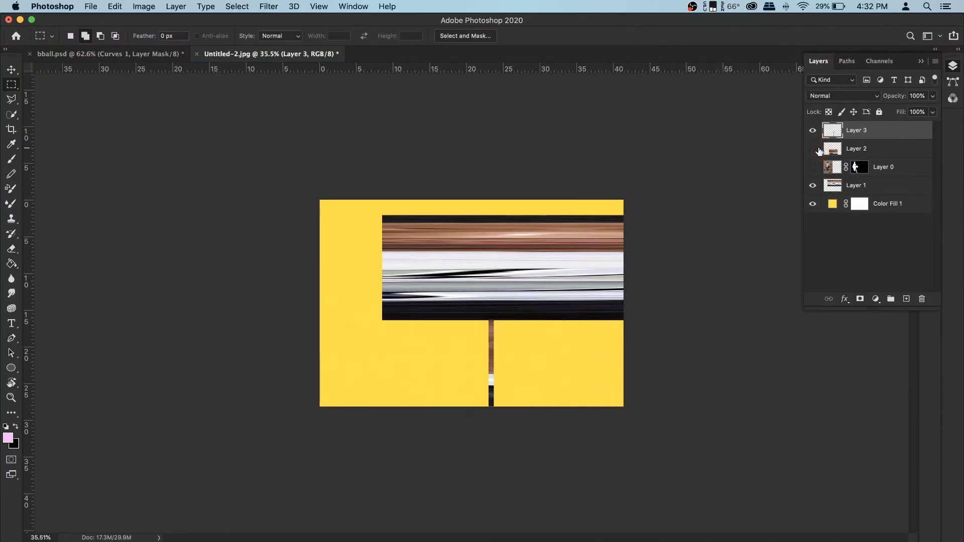
left_click(869, 150)
key("BackSpace")
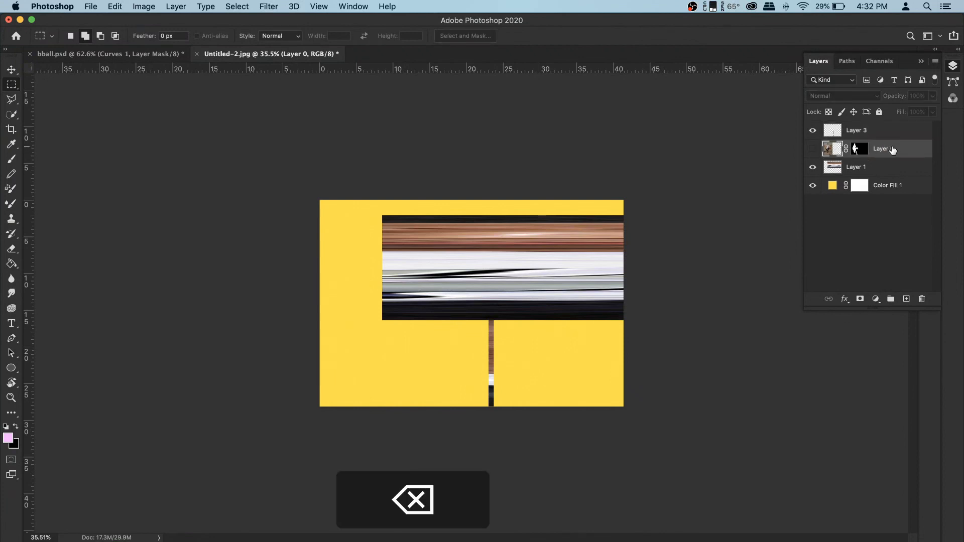
left_click(813, 132)
left_click(813, 133)
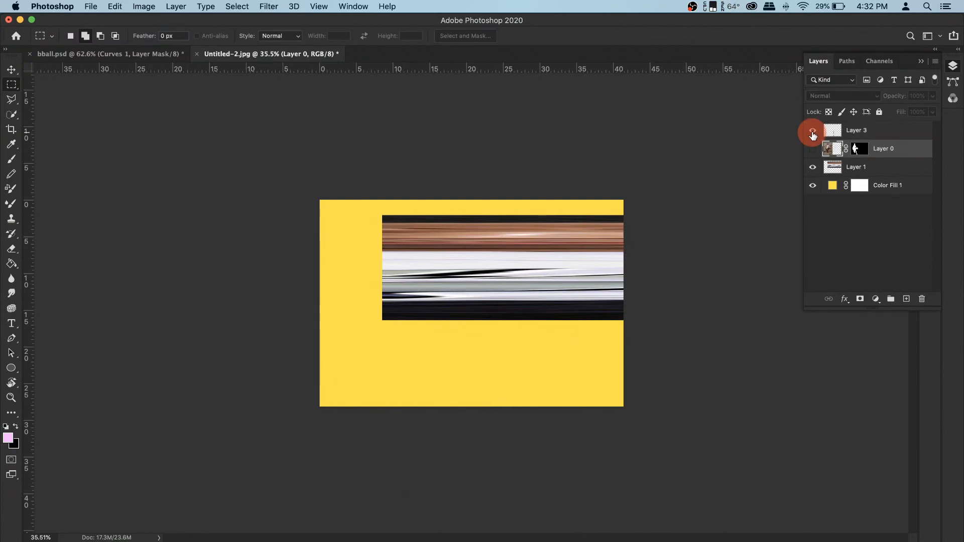
key("super+t")
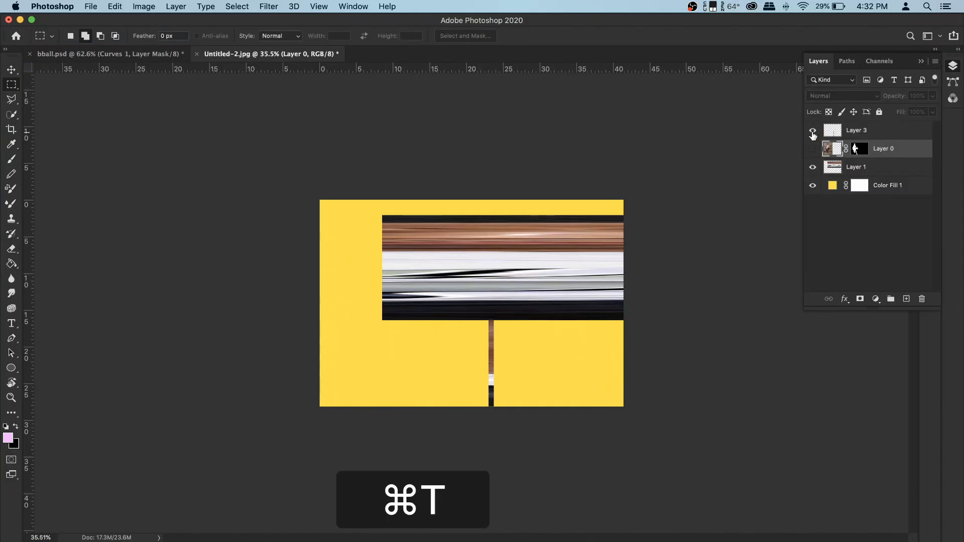
left_click(813, 149)
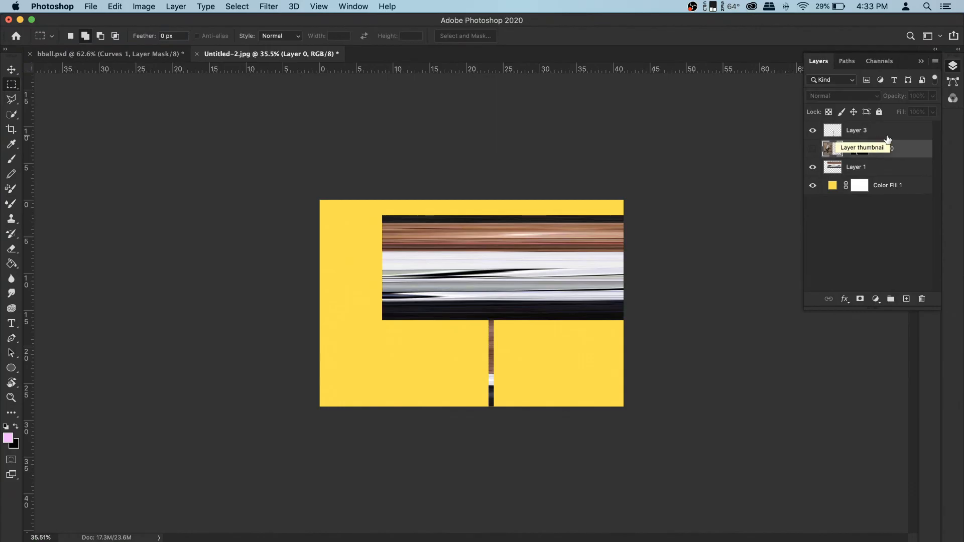
- Stretch the thin slice on Layer 3 horizontally from the streaks' left edge to the canvas's right edge
left_click(869, 131)
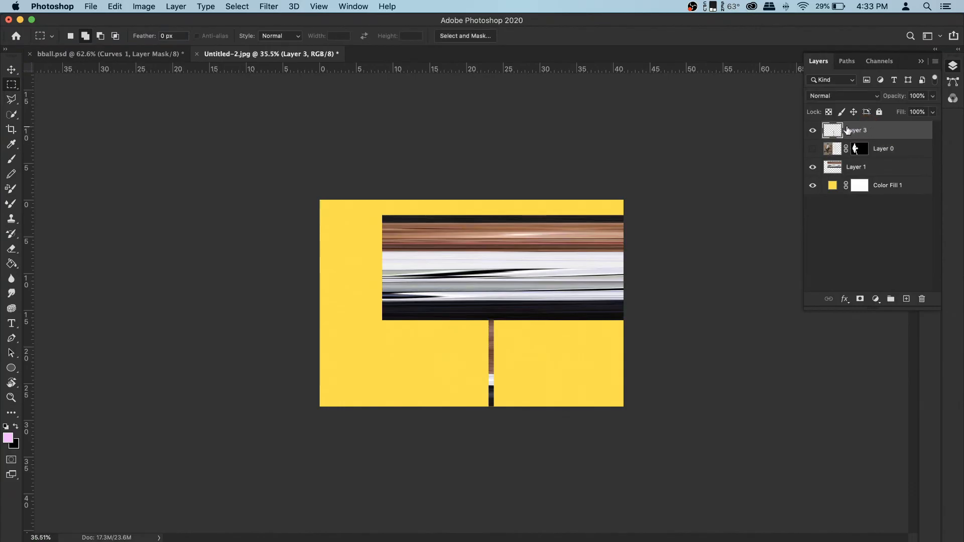
left_click(813, 130)
left_click(814, 131)
key("super+t")
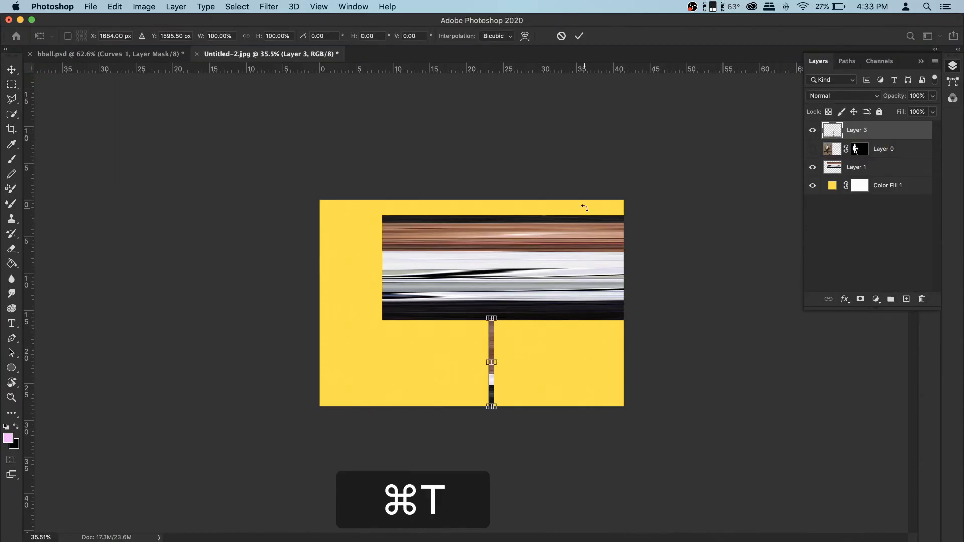
left_click_drag(489, 362, 377, 362)
left_click_drag(494, 362, 627, 362)
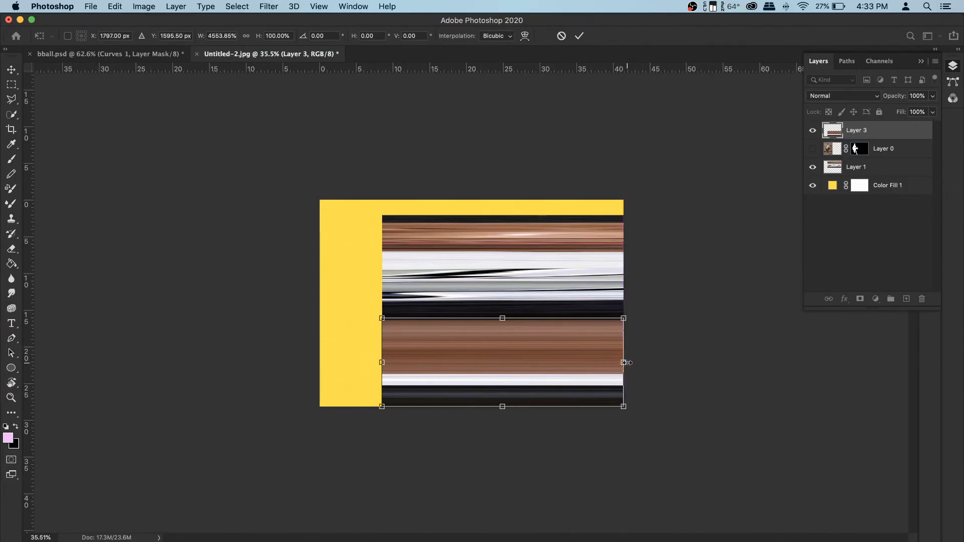
key("Return")
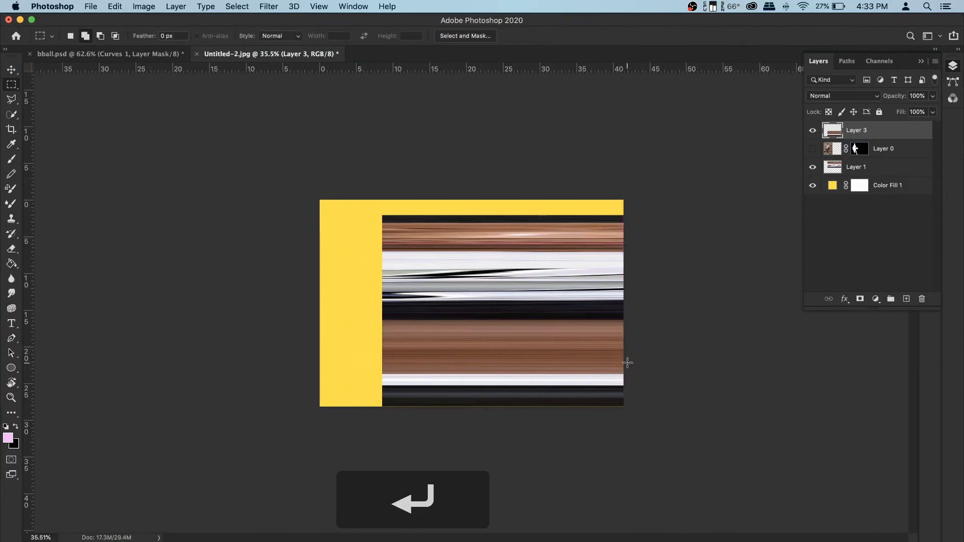
- Show the player layer again and move Layer 3 beneath it
left_click(814, 149)
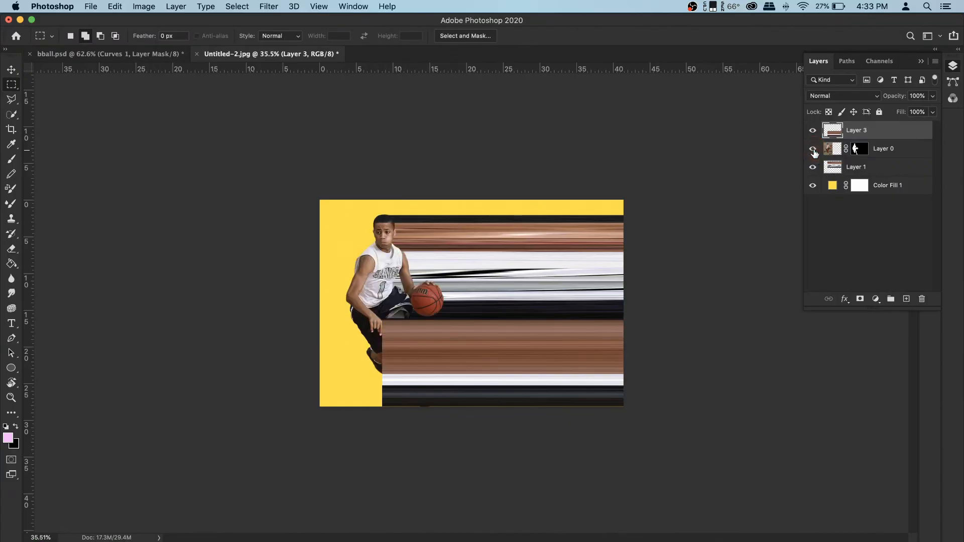
double_click(883, 132)
left_click(898, 257)
left_click_drag(896, 134, 899, 160)
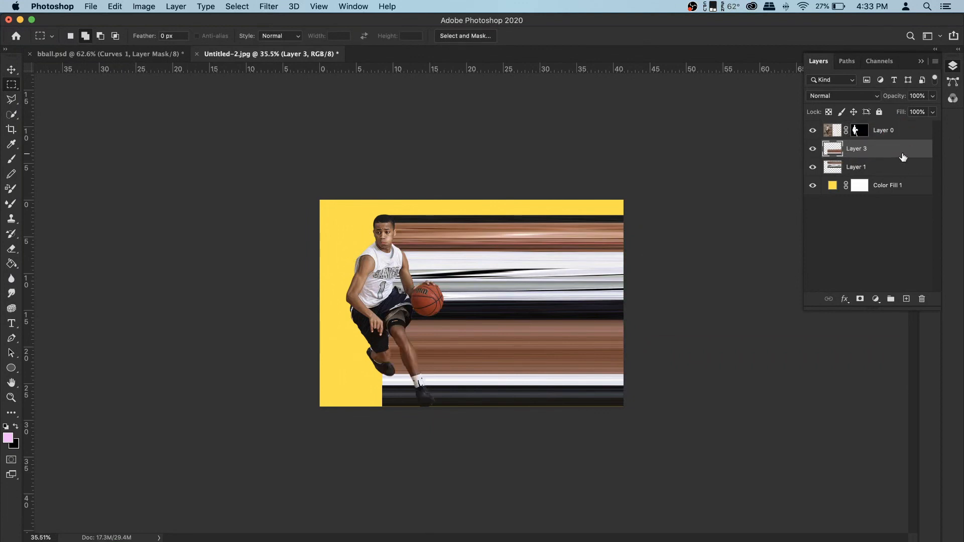
- Compare the two streak layers by toggling their visibility, then merge Layer 1 and Layer 3 into one layer
left_click(812, 149)
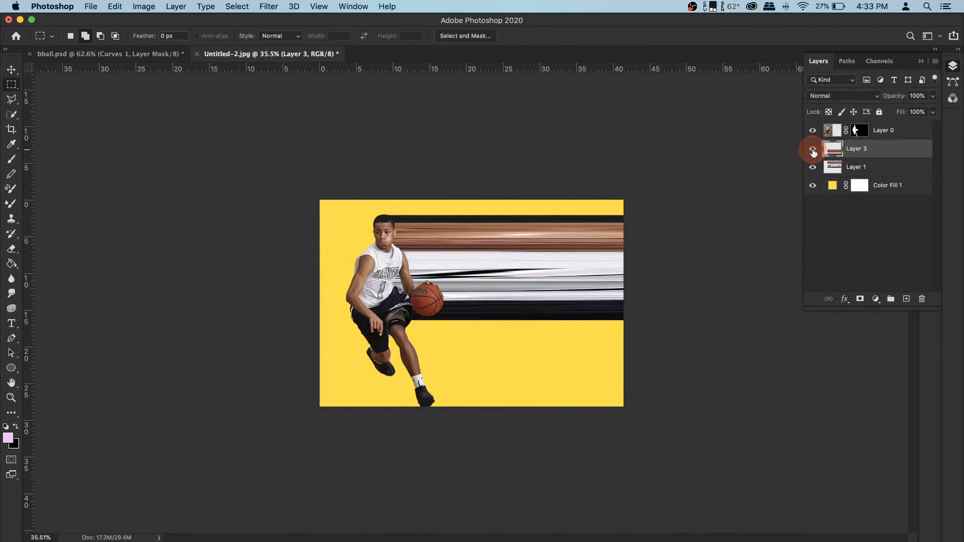
left_click(813, 149)
left_click(834, 167)
left_click(813, 168)
left_click(812, 167)
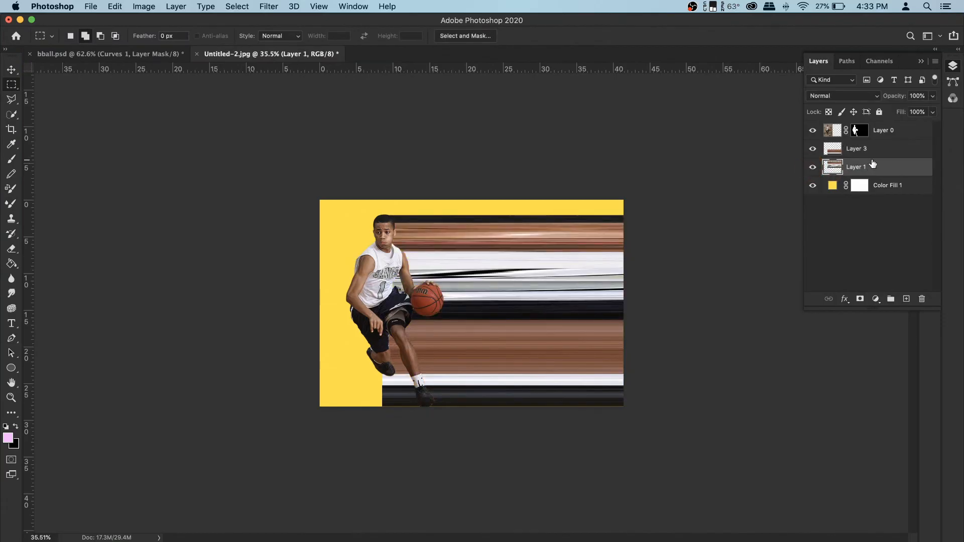
key("super")
left_click(884, 149, "super")
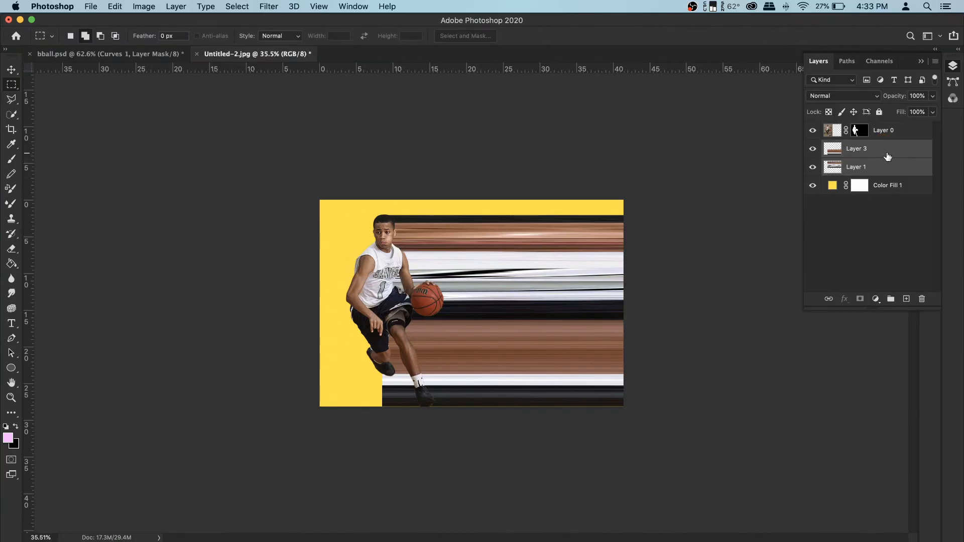
key("super+e")
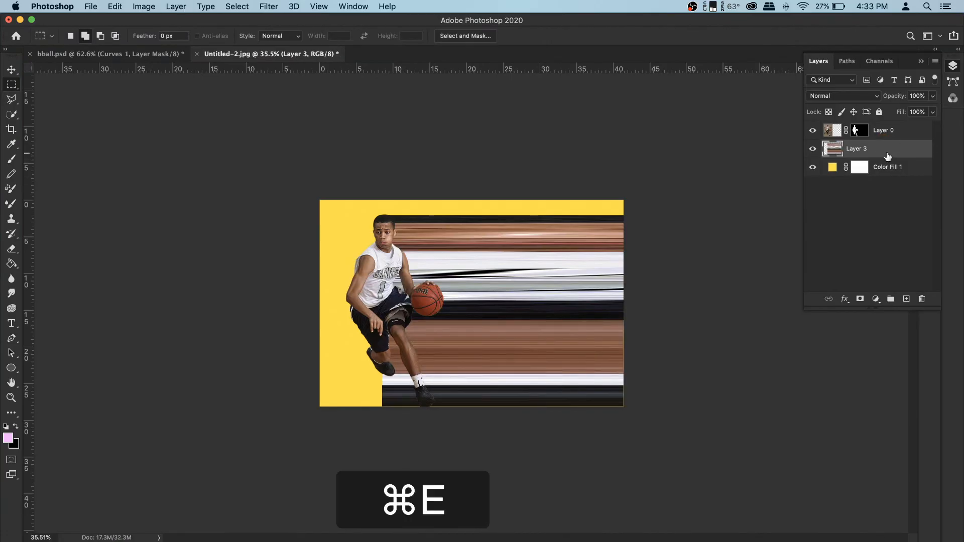
- Apply a Perspective transform to the merged streak layer, flaring its right edge far above and below the canvas
left_click(814, 149)
left_click(813, 148)
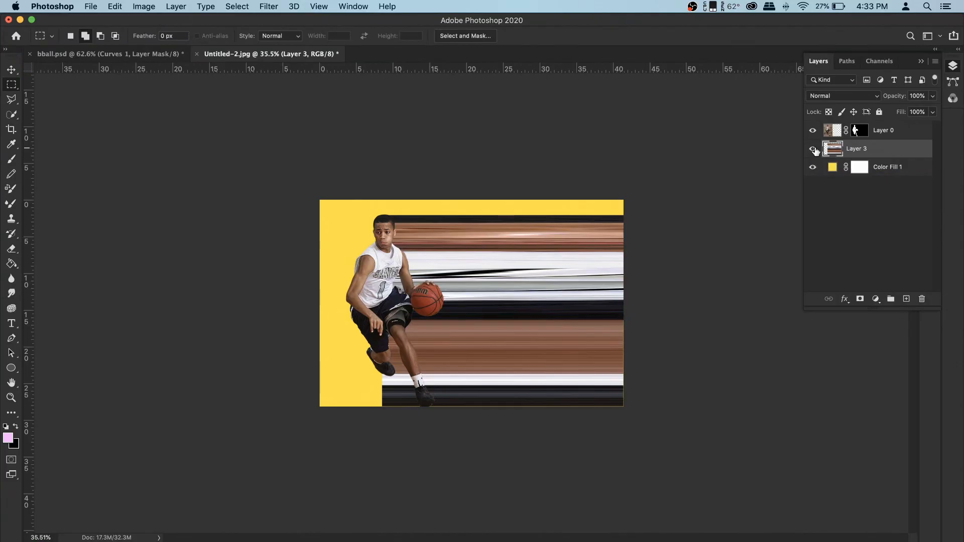
key("super")
key("super+t")
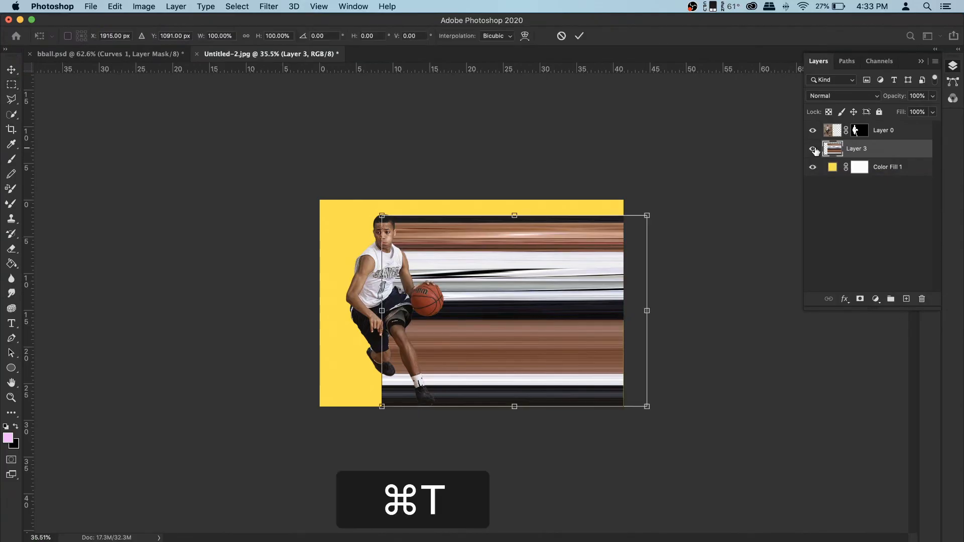
right_click(583, 252)
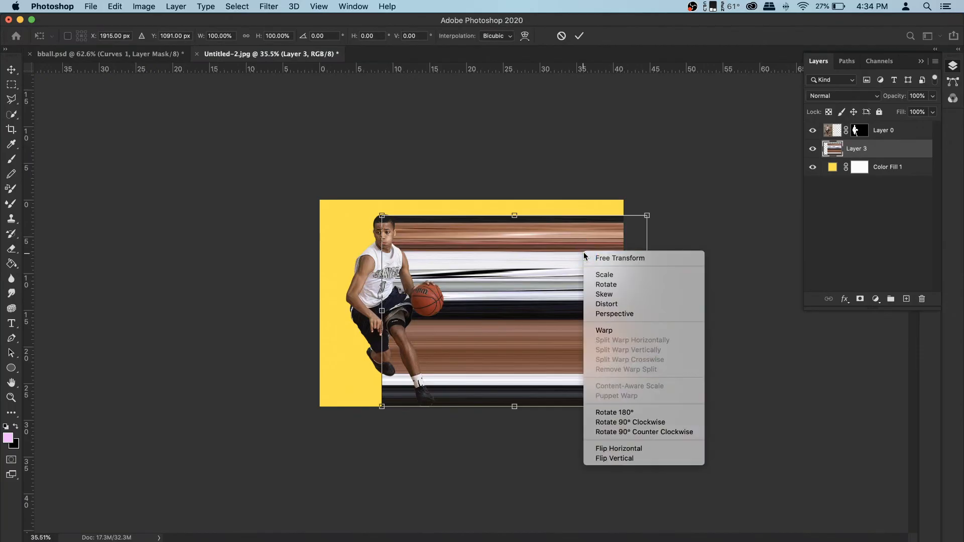
left_click(616, 296)
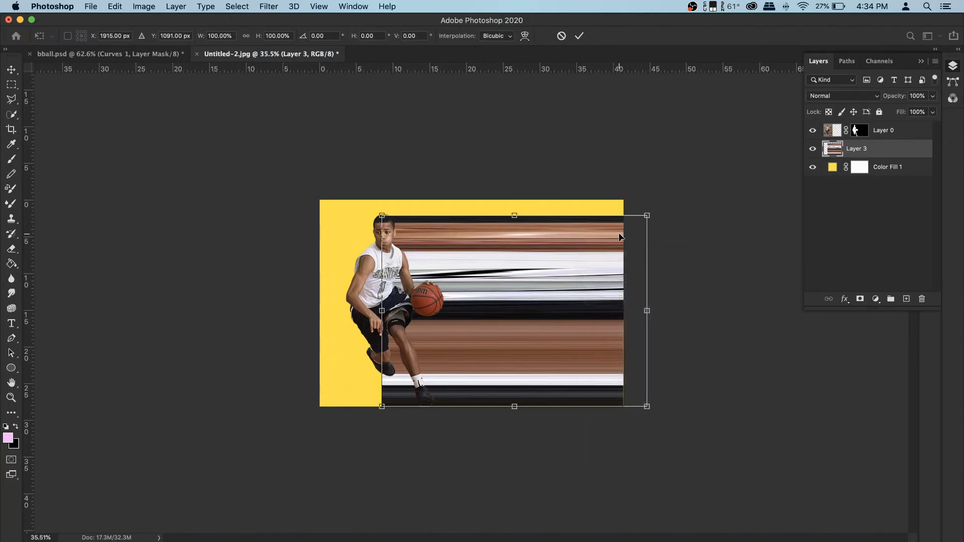
left_click_drag(647, 212, 659, 107)
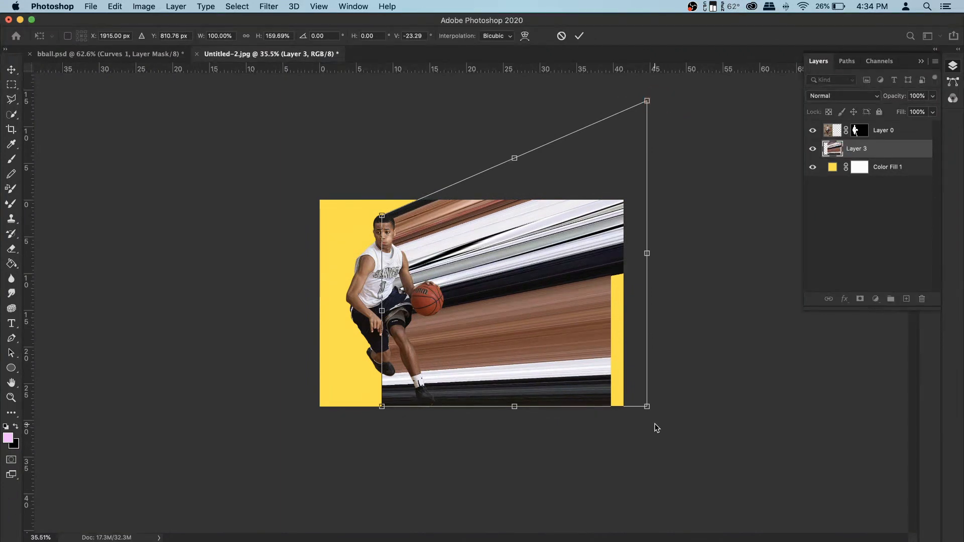
left_click_drag(650, 414, 665, 497)
key("Return")
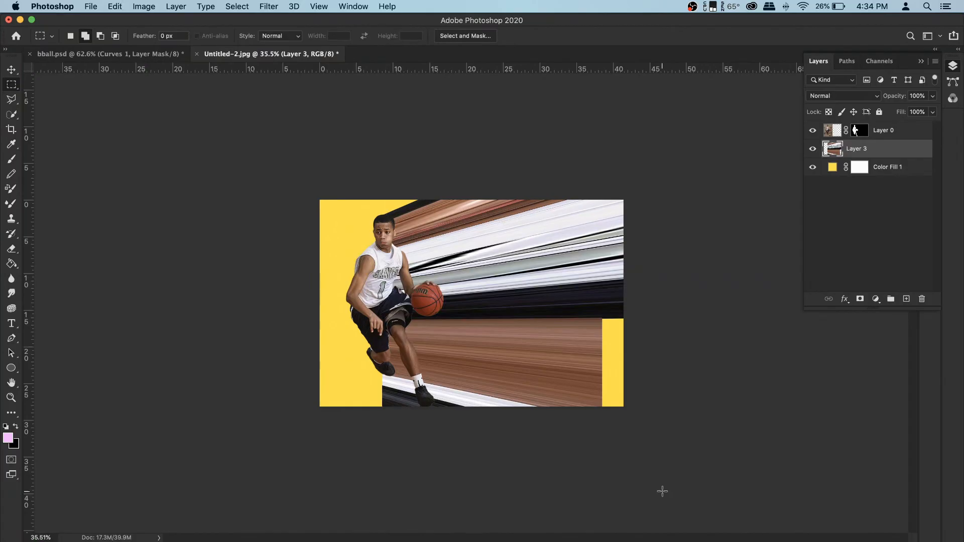
- Stretch the streak layer horizontally to about 115% width so it fills the canvas's right side
left_click(603, 351)
key("super+t")
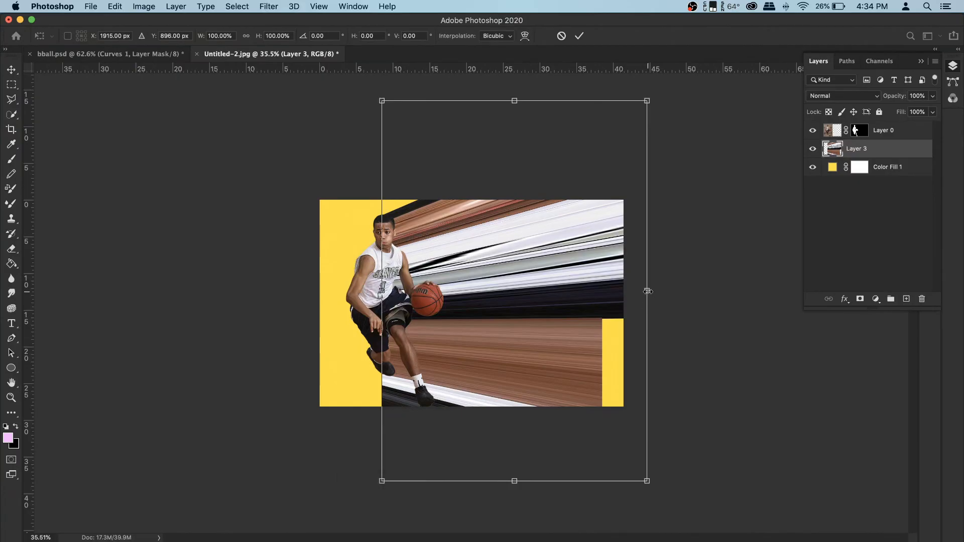
left_click_drag(647, 291, 688, 293)
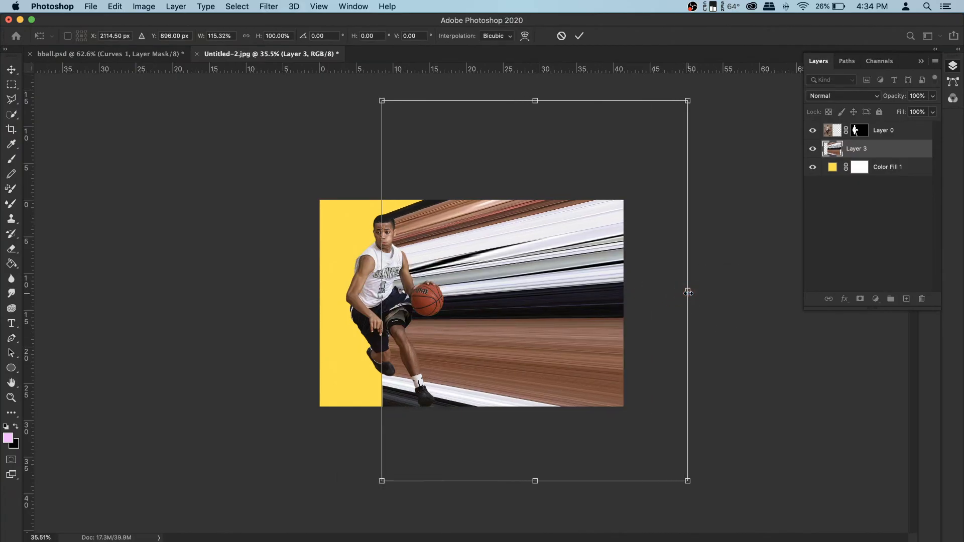
key("Return")
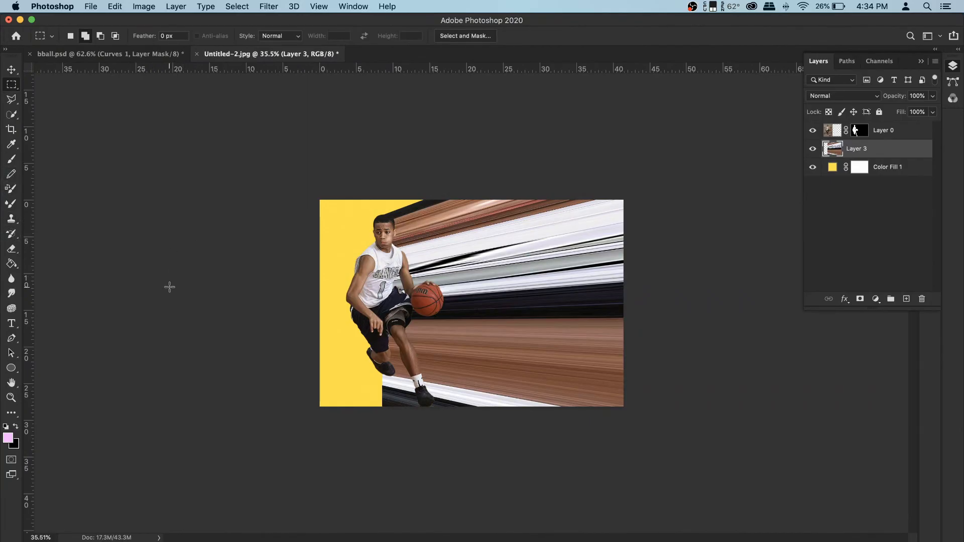
- Erase the streaks along the player's back leg and foot with a 130 px hard Eraser
left_click(11, 249)
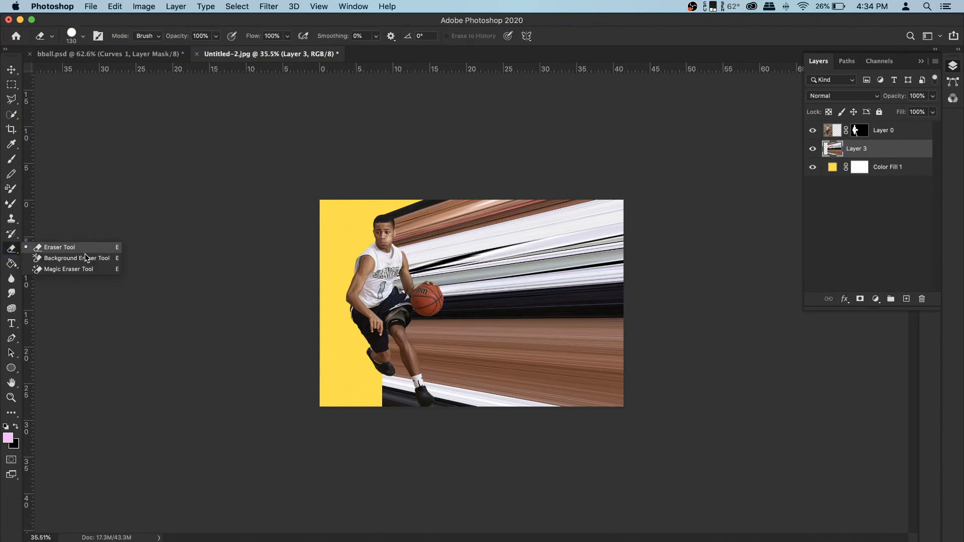
left_click(70, 248)
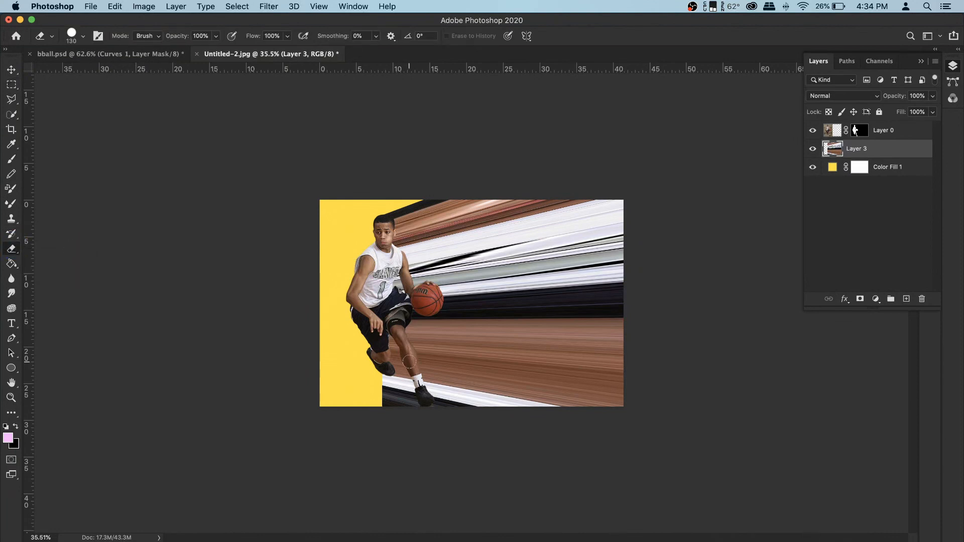
left_click(843, 146)
mouse_move(388, 372)
left_mouse_down()
mouse_move(385, 347)
mouse_move(394, 419)
left_mouse_up()
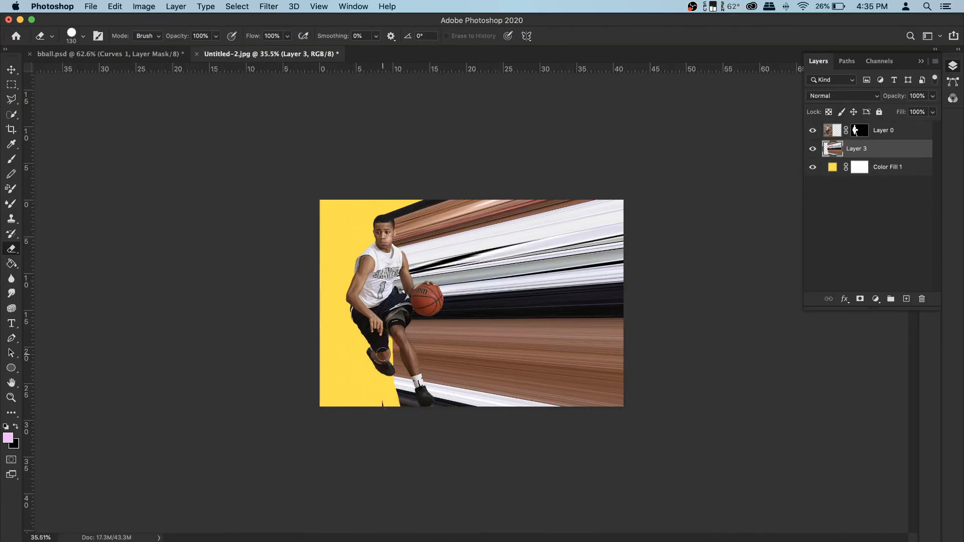
right_click(389, 374)
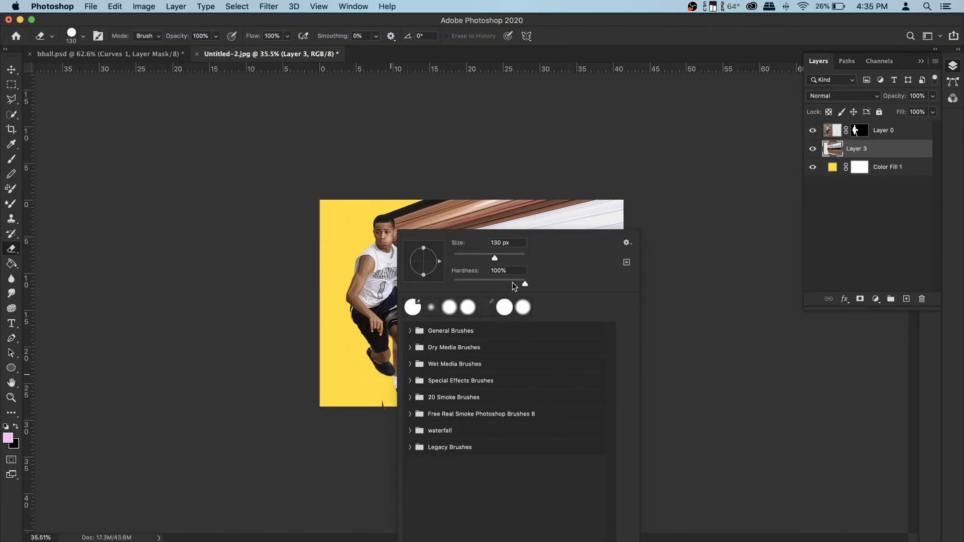
left_click(378, 312)
scroll(388, 348, "up", 10)
scroll(388, 347, "down", 6)
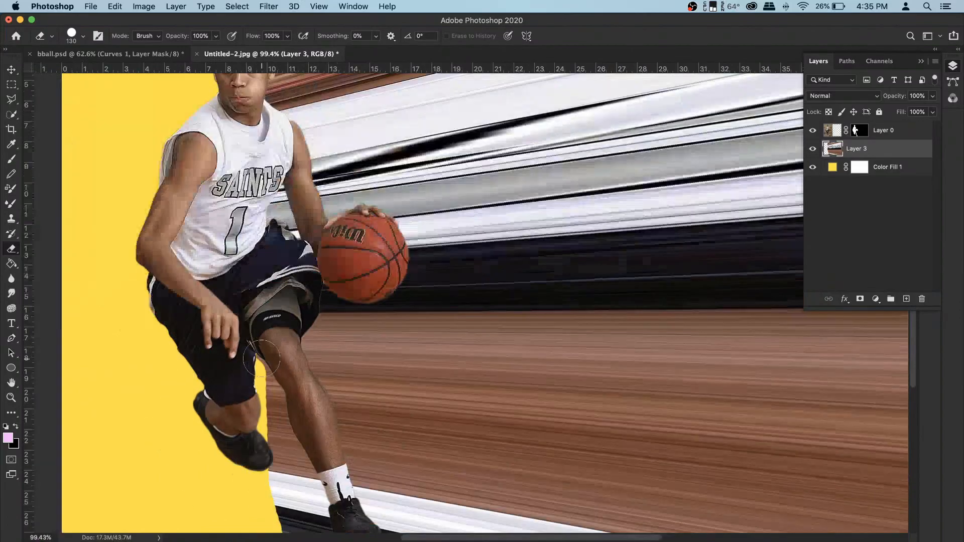
mouse_move(324, 361)
left_mouse_down()
mouse_move(369, 506)
mouse_move(322, 400)
mouse_move(328, 467)
mouse_move(327, 505)
left_mouse_up()
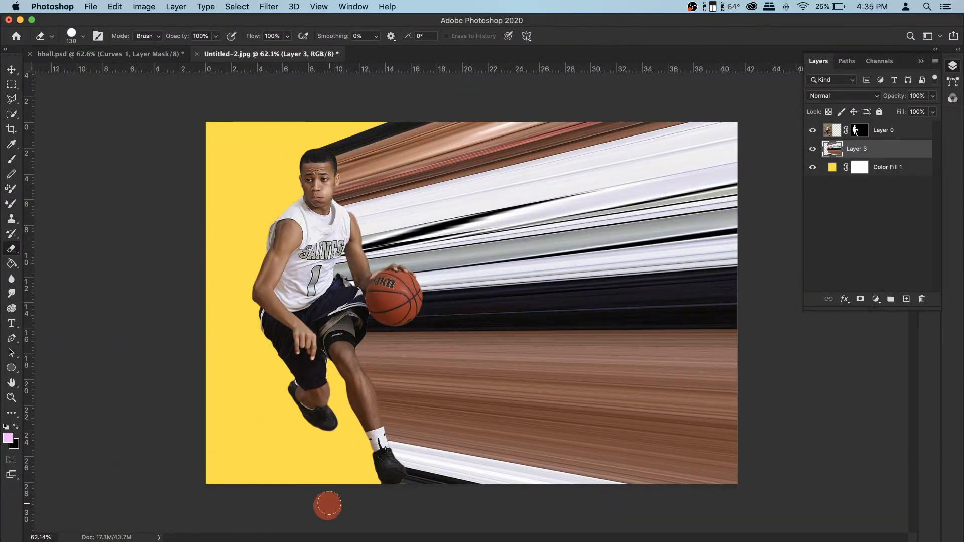
left_click(361, 493)
scroll(325, 339, "down", 3)
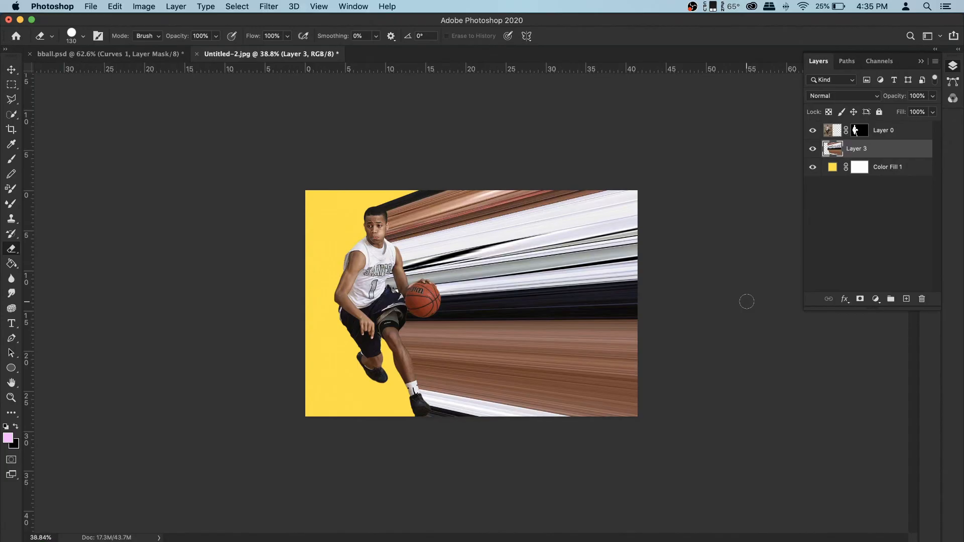
- Add a Curves adjustment above the player layer, raising the black point output to 42 and lifting the midtones slightly
left_click(899, 132)
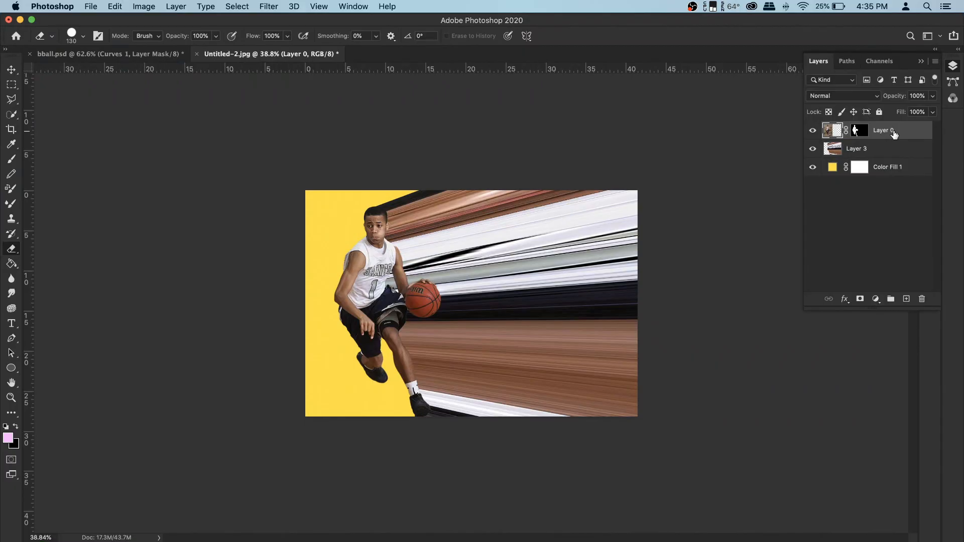
left_click(876, 300)
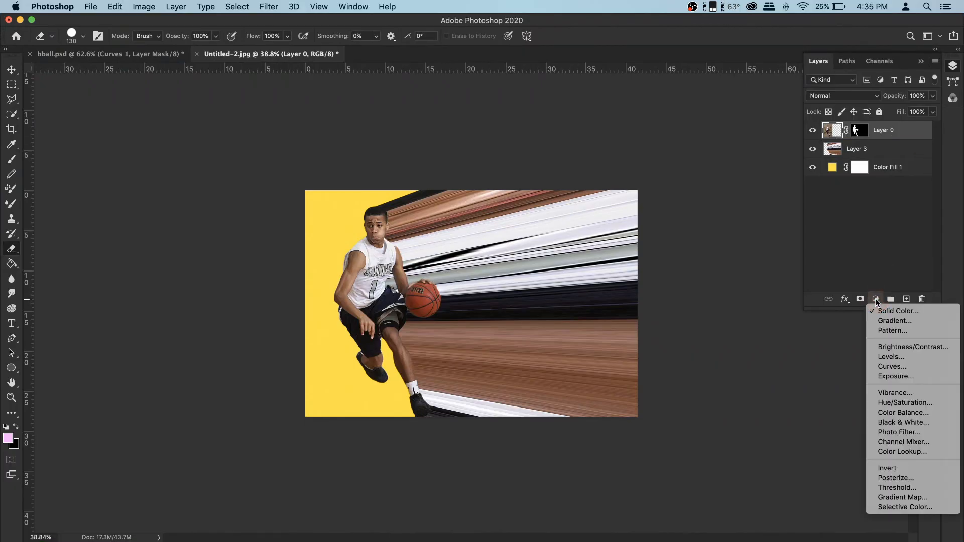
left_click(899, 371)
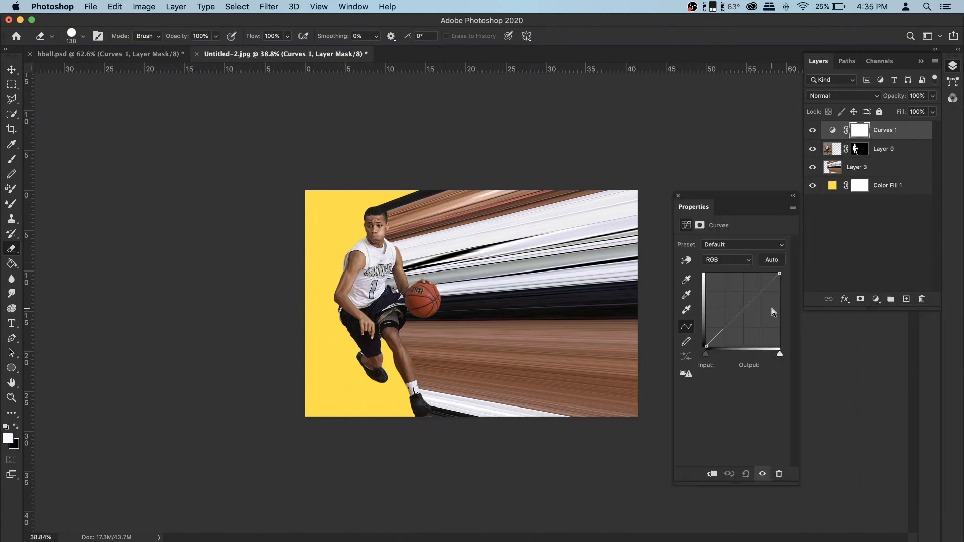
left_click(746, 308)
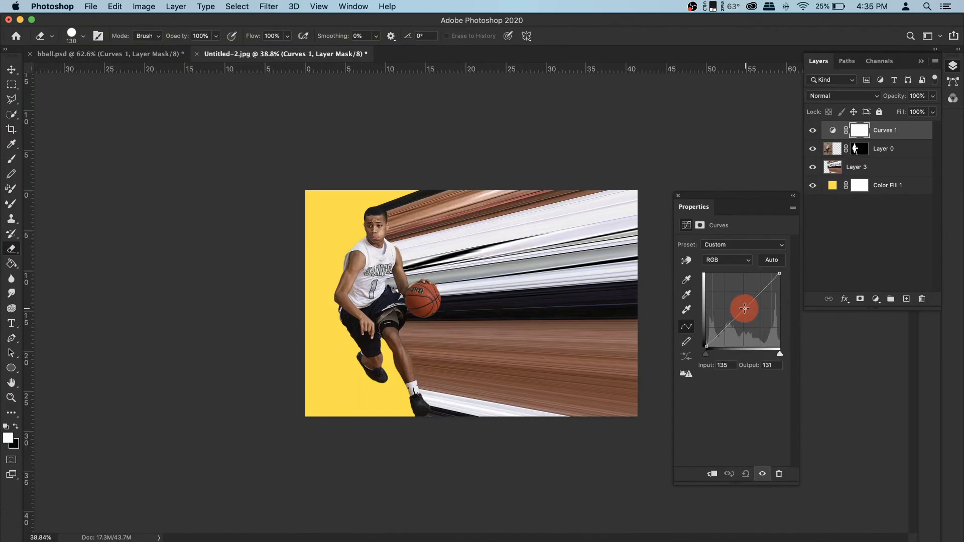
left_click_drag(745, 309, 744, 307)
left_click_drag(706, 346, 701, 338)
left_click_drag(744, 308, 742, 306)
scroll(439, 279, "up", 5)
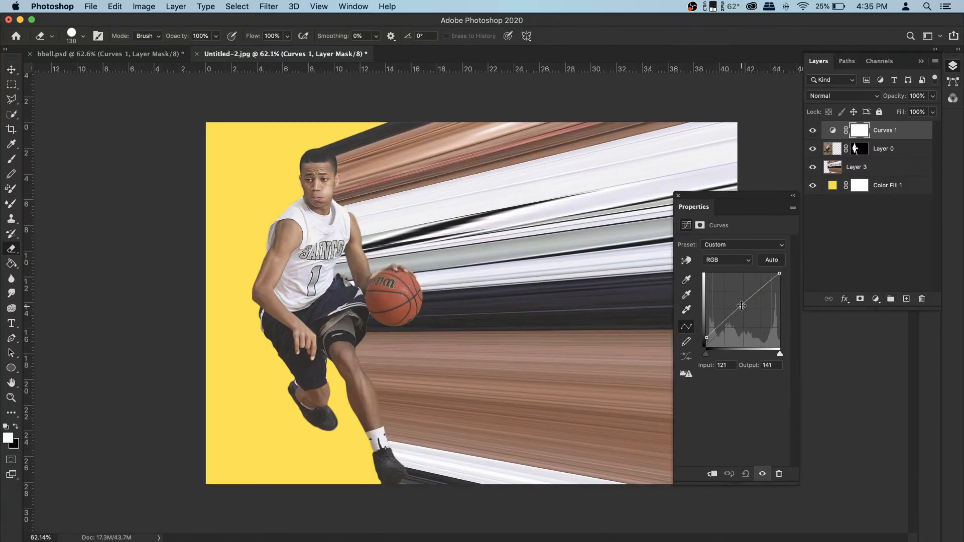
left_click_drag(742, 306, 741, 306)
left_click_drag(706, 337, 703, 333)
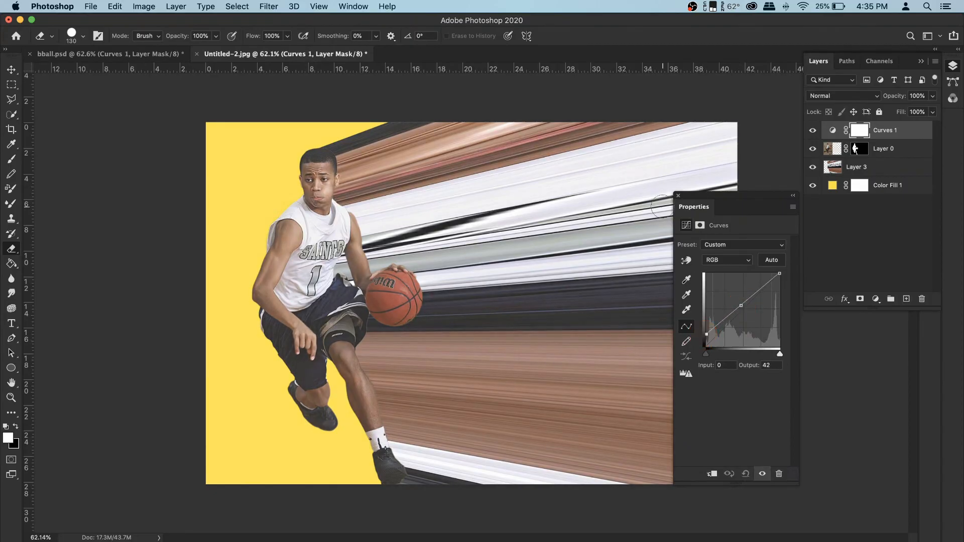
left_click(678, 196)
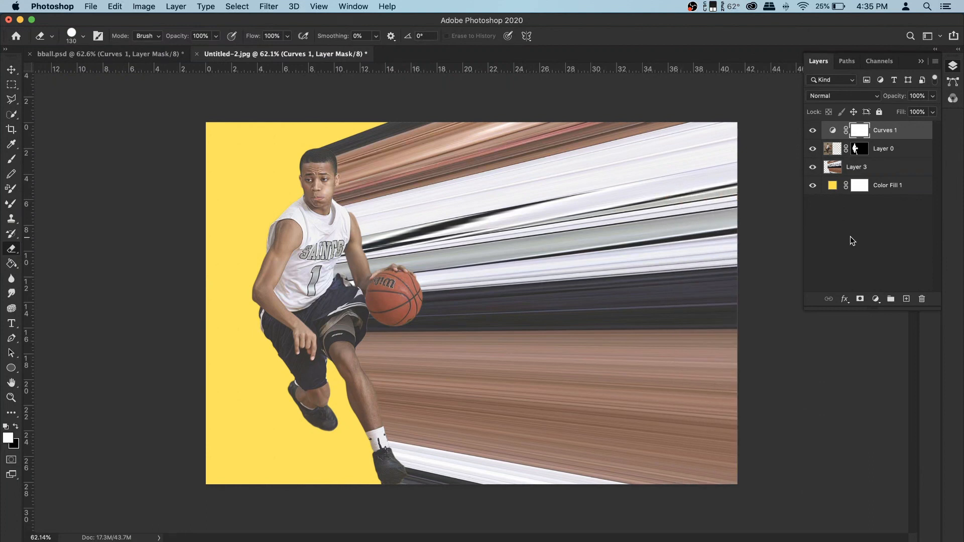
- Try a Brightness/Contrast adjustment with brightness 117, then delete that adjustment layer
left_click(876, 299)
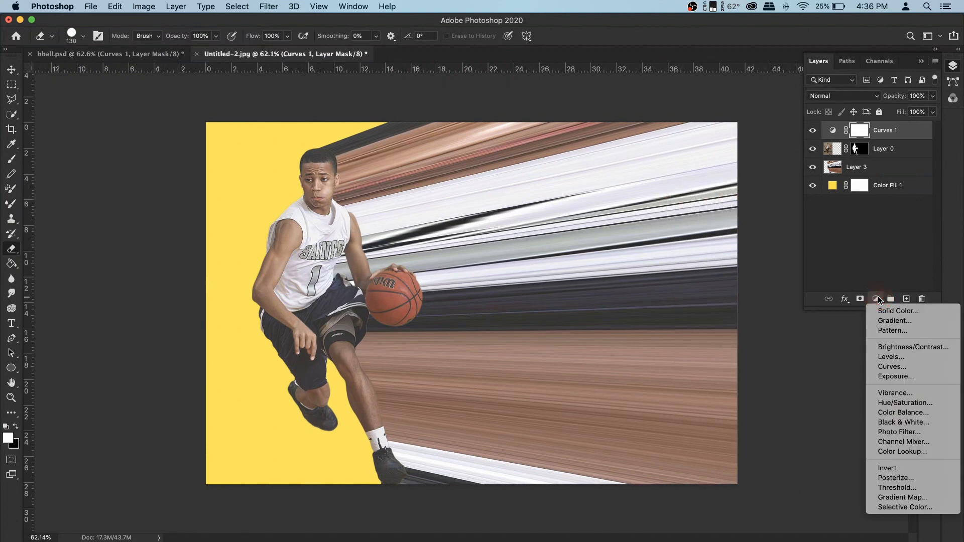
left_click(917, 348)
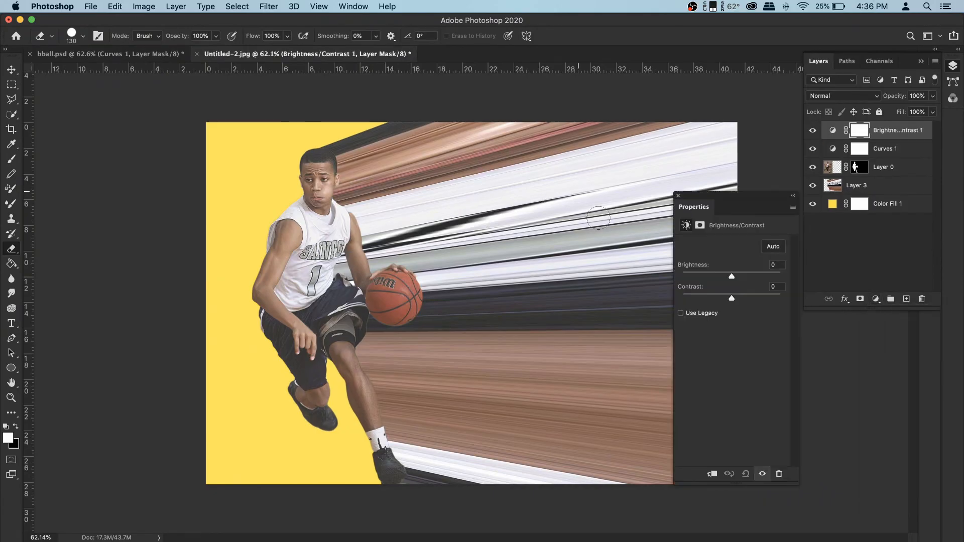
left_click_drag(734, 276, 771, 275)
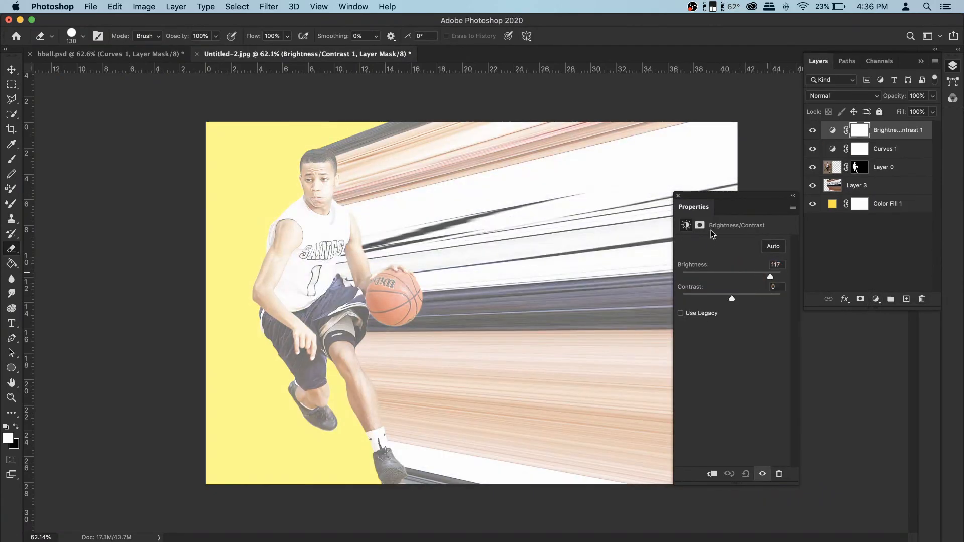
left_click(678, 195)
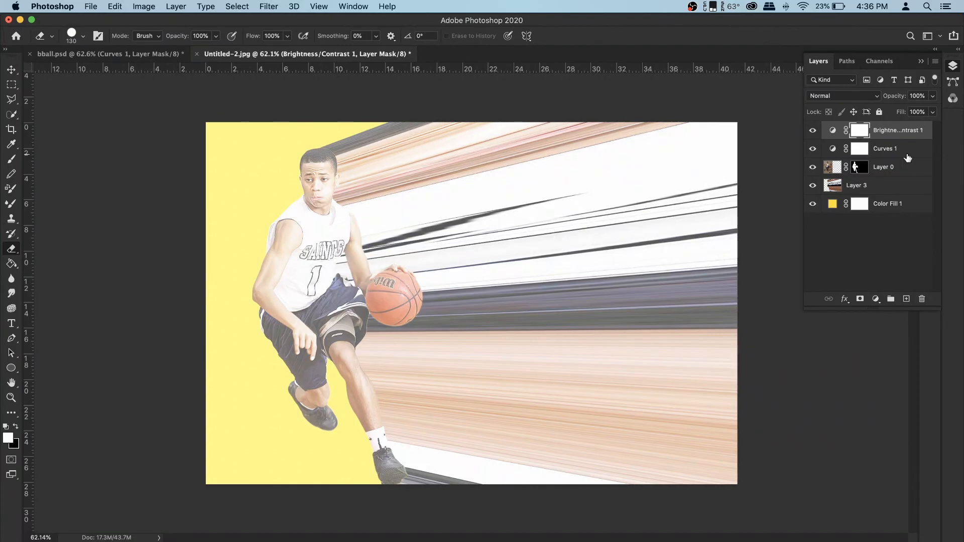
key("BackSpace")
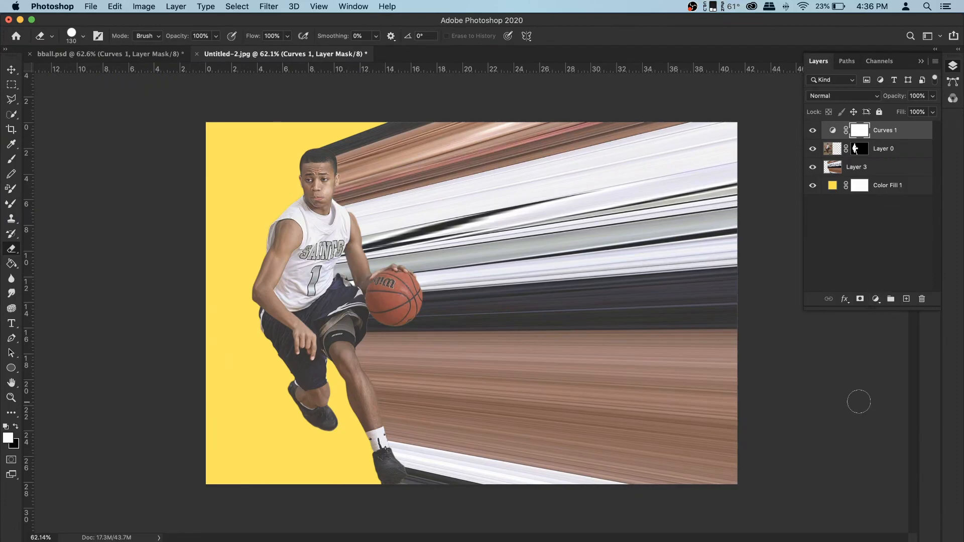
- Add a Vibrance adjustment layer with Vibrance set to +100
left_click(876, 299)
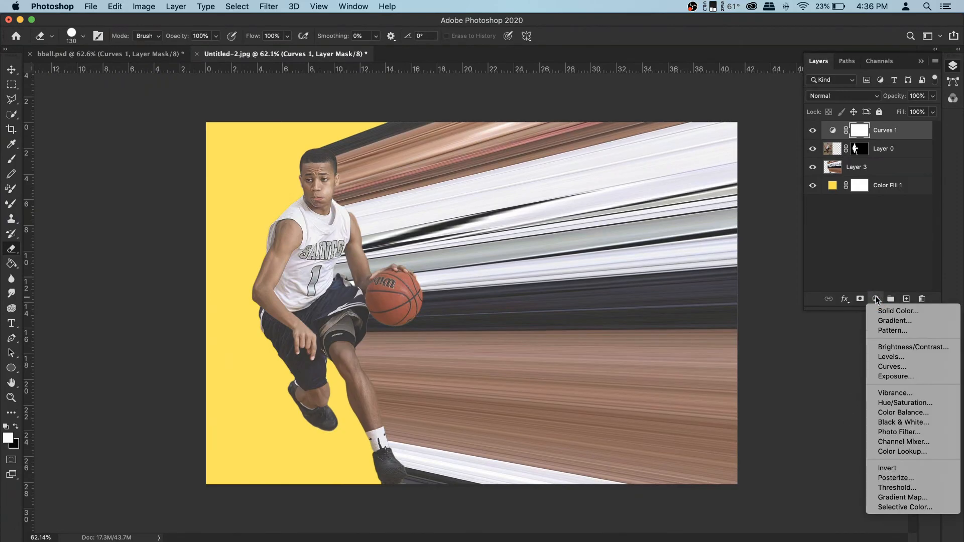
left_click(896, 392)
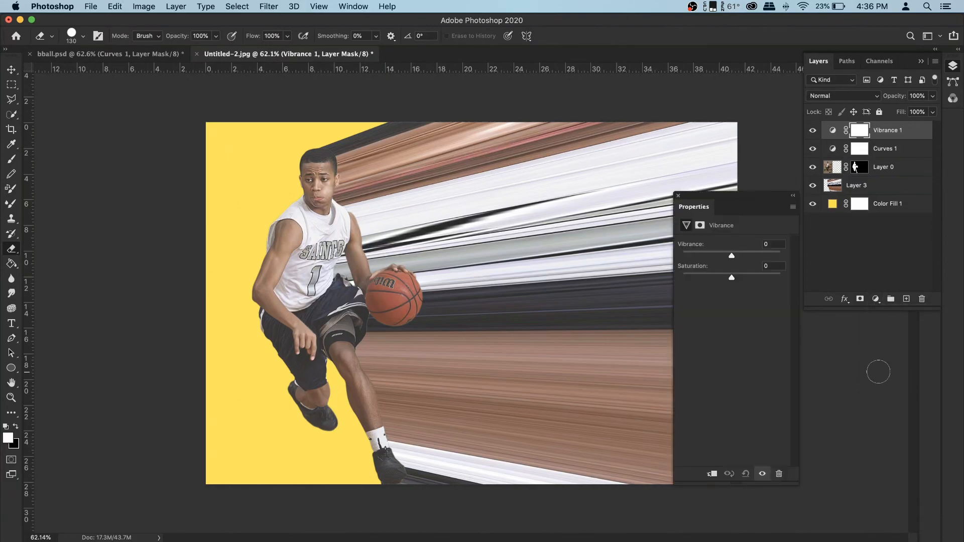
left_click_drag(732, 256, 792, 256)
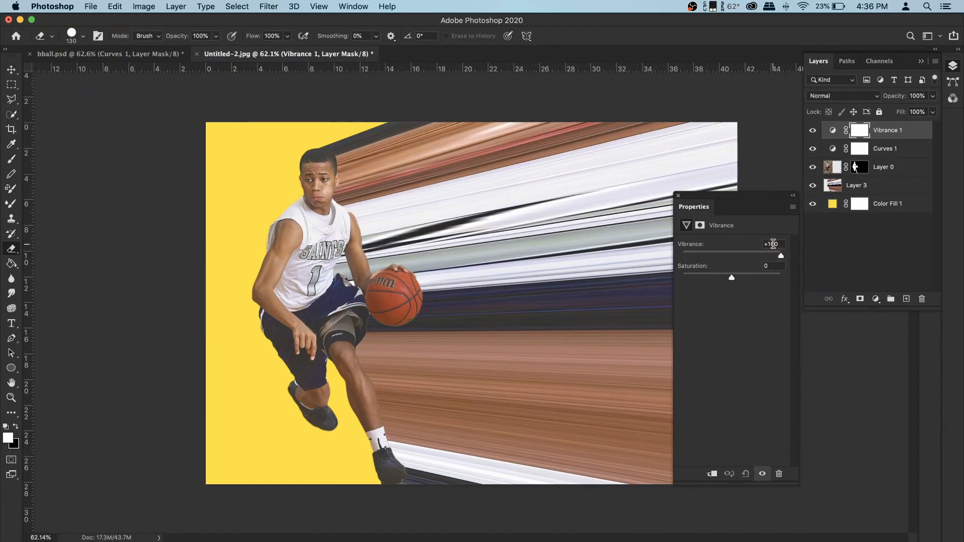
- In the Untitled-1 skateboarder document, add a Solid Color fill layer set to light cyan 9bfbf3
left_click(678, 196)
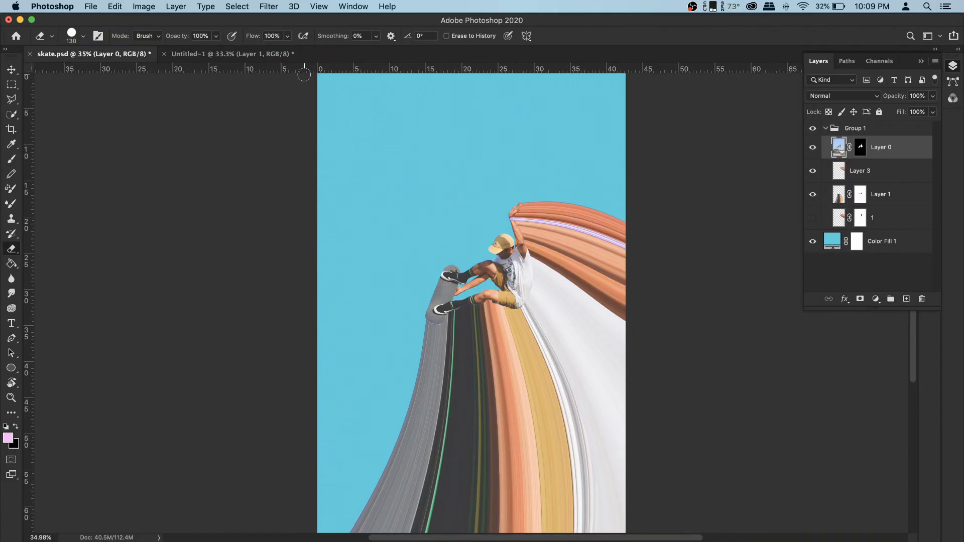
left_click(259, 56)
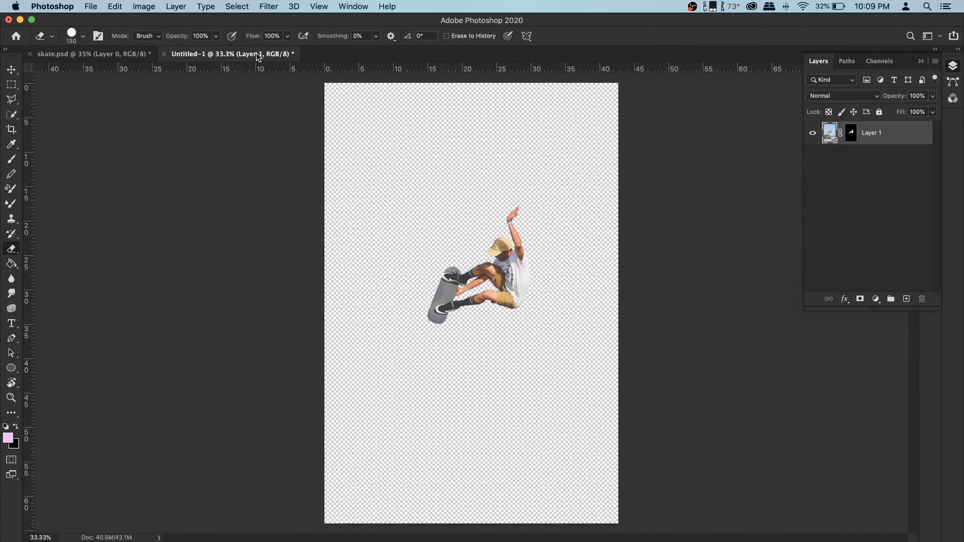
left_click(878, 300)
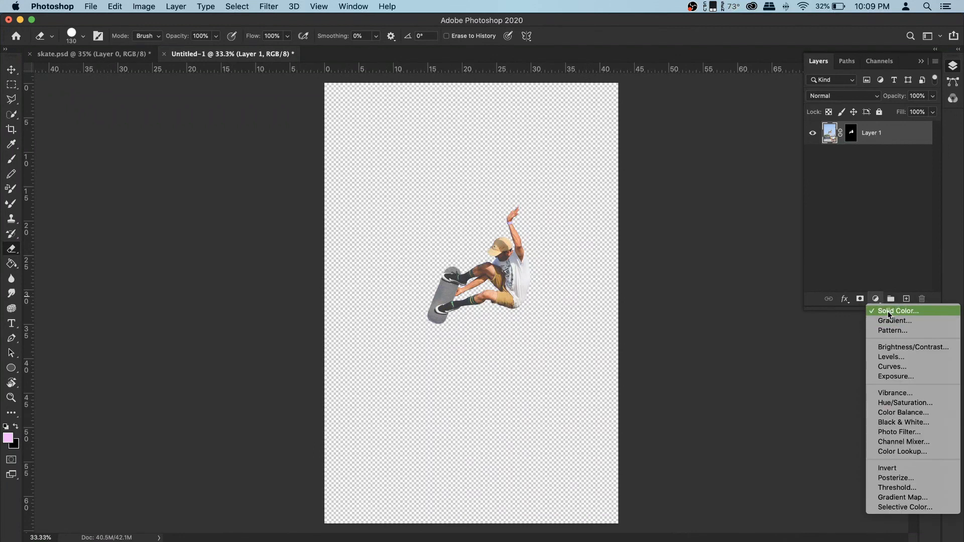
left_click(888, 311)
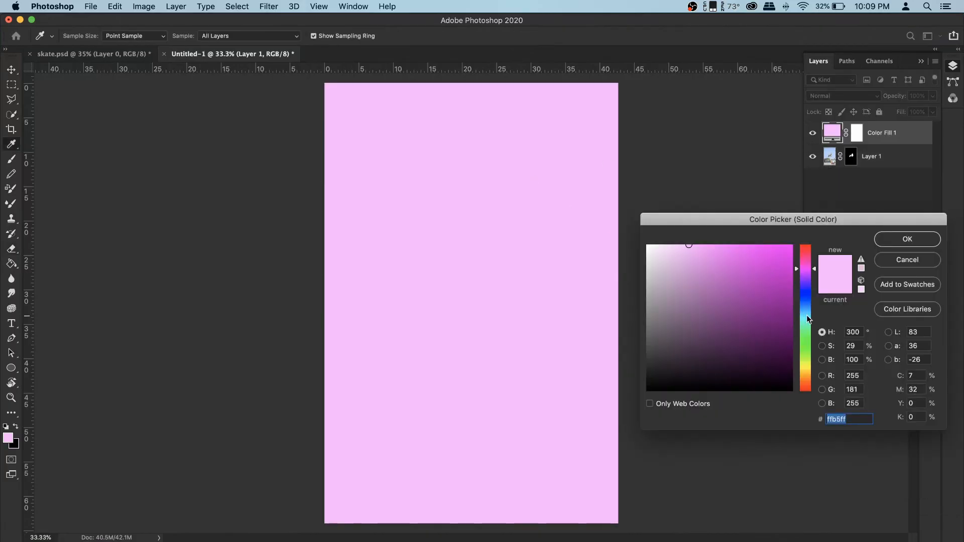
left_click(807, 318)
mouse_move(751, 271)
left_mouse_down()
mouse_move(735, 243)
mouse_move(705, 247)
left_mouse_up()
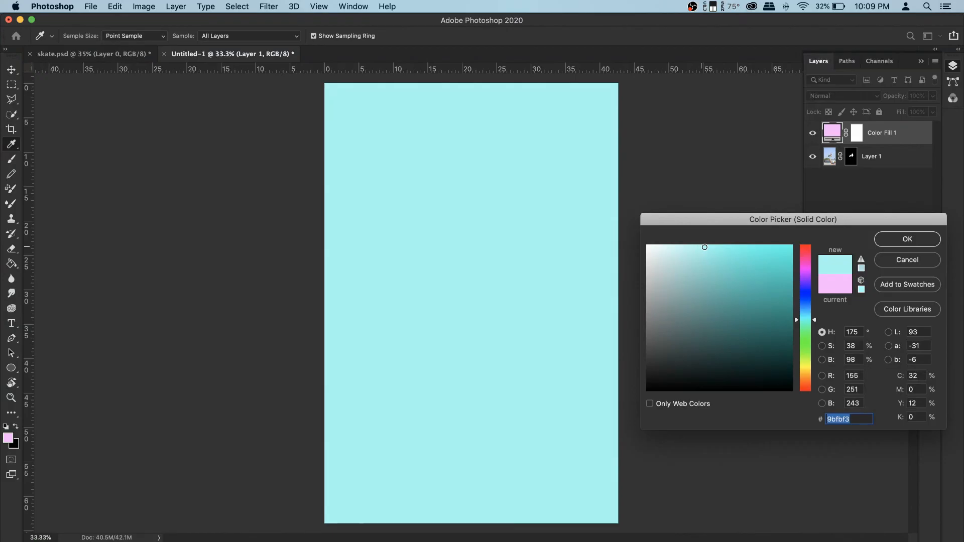
left_click(907, 240)
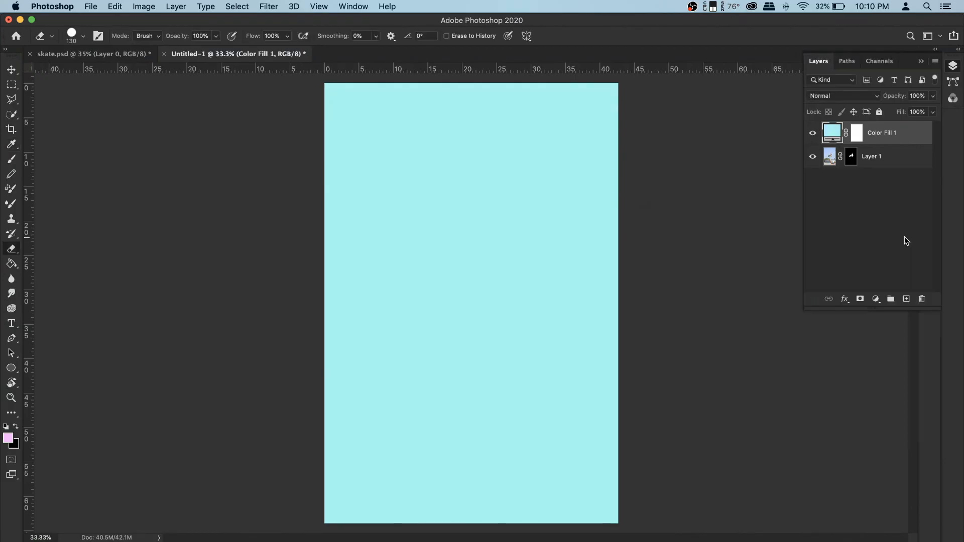
- Move the cyan Color Fill 1 layer below the skateboarder's Layer 1
left_click_drag(891, 134, 891, 176)
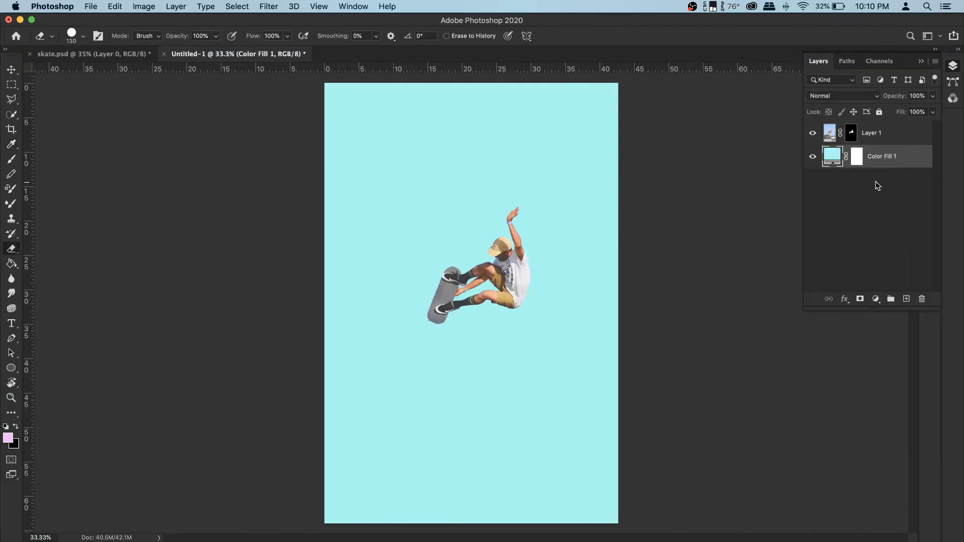
scroll(557, 235, "up", 5)
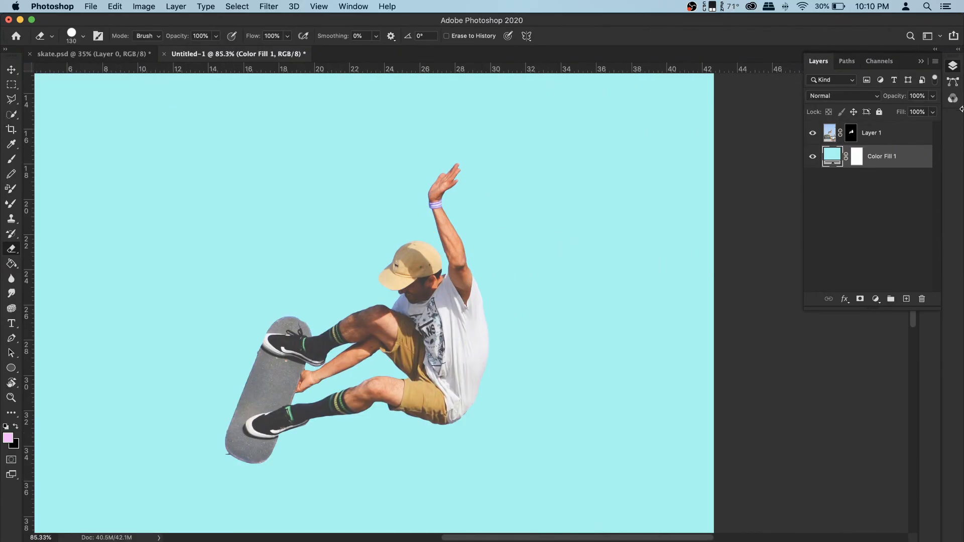
- Sketch pink guide lines on a new layer around the skater's raised arm and along the canvas edges
left_click(907, 134)
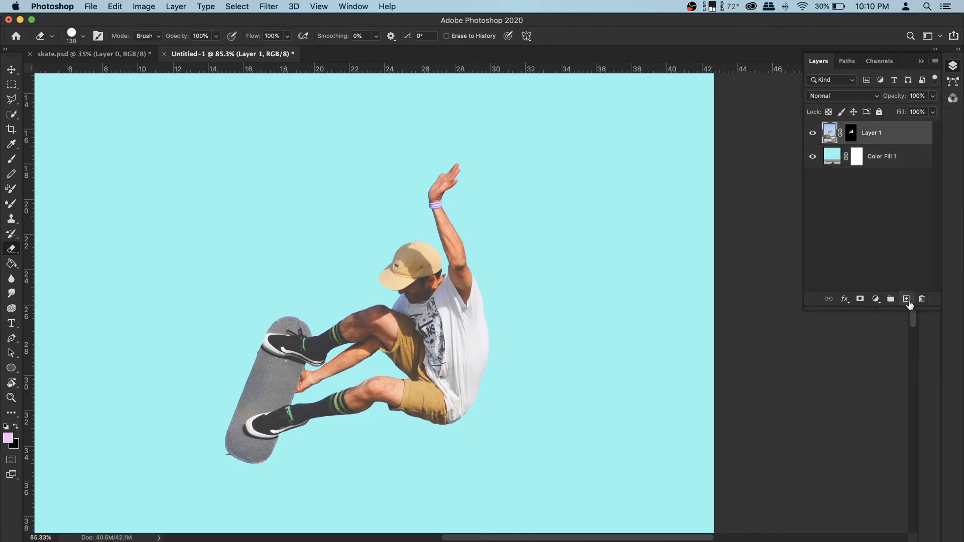
left_click(907, 299)
key("b")
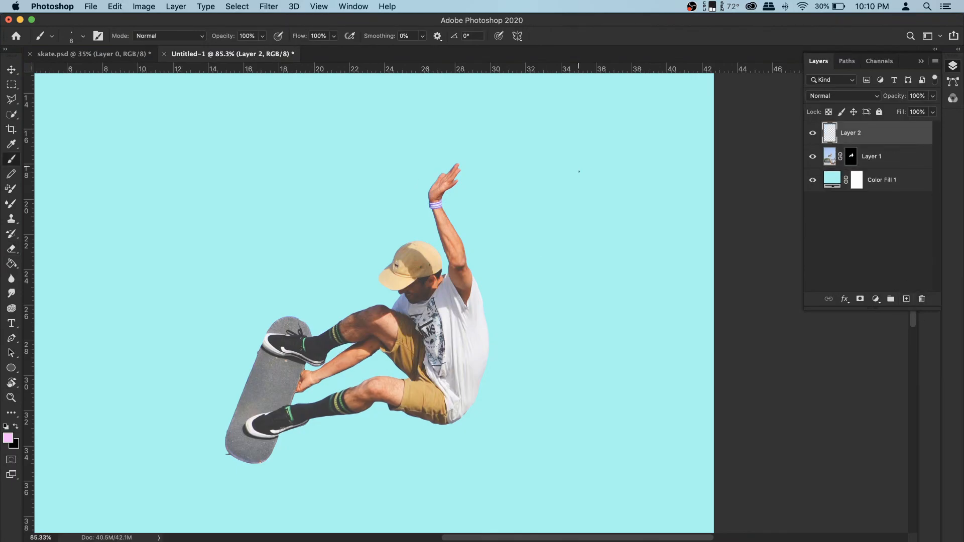
left_click_drag(579, 171, 594, 437)
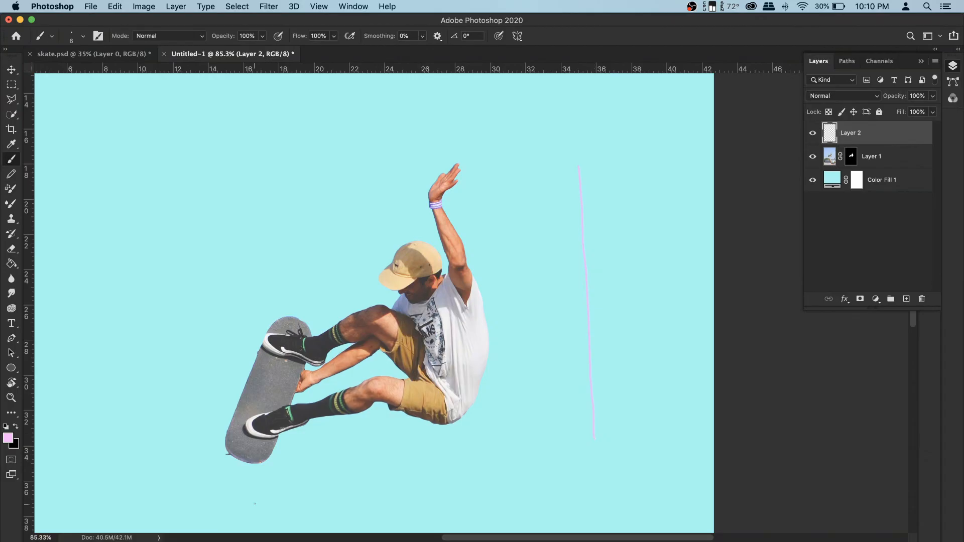
left_click_drag(243, 496, 607, 484)
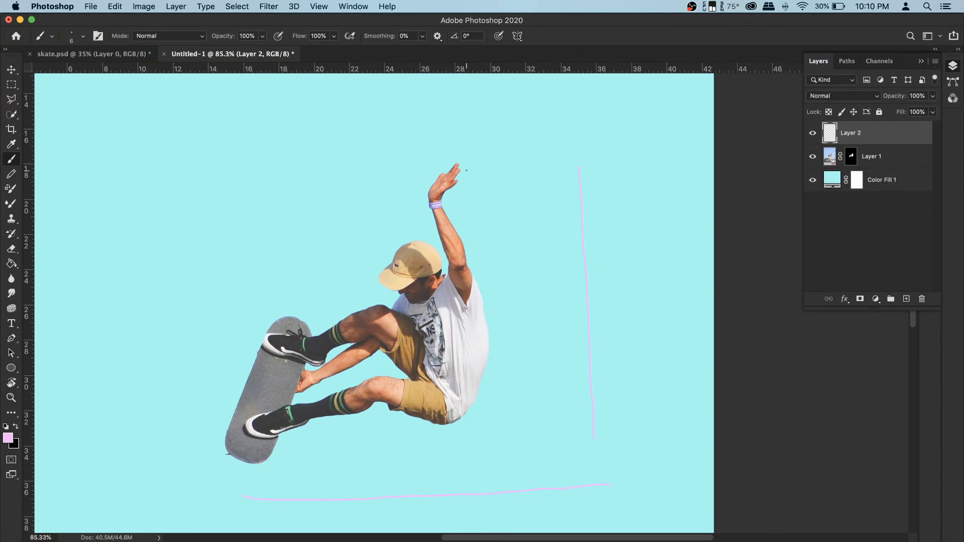
mouse_move(449, 159)
left_mouse_down()
mouse_move(423, 295)
mouse_move(437, 409)
mouse_move(456, 430)
mouse_move(485, 378)
mouse_move(485, 299)
mouse_move(469, 188)
mouse_move(452, 154)
left_mouse_up()
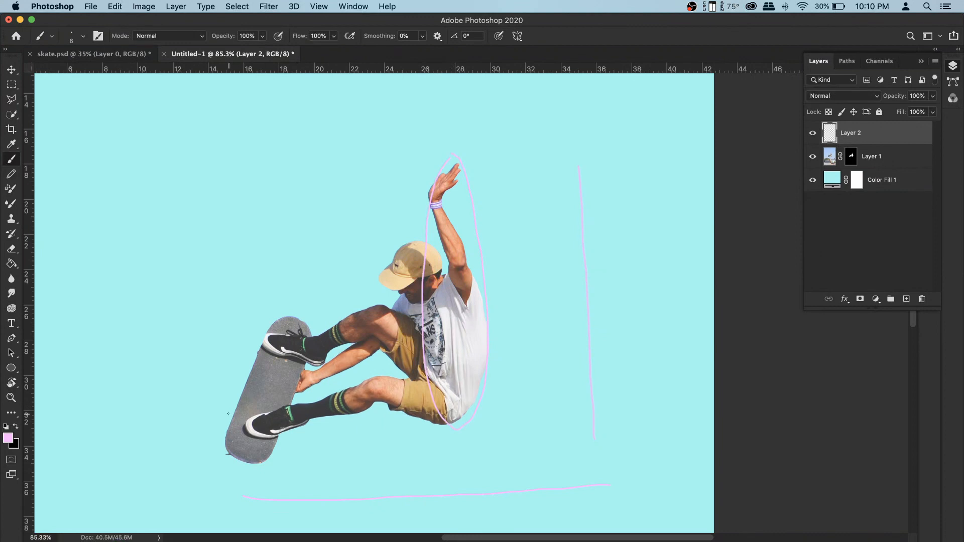
mouse_move(230, 413)
left_mouse_down()
mouse_move(457, 390)
mouse_move(487, 422)
mouse_move(432, 447)
mouse_move(288, 466)
mouse_move(208, 461)
mouse_move(189, 436)
left_mouse_up()
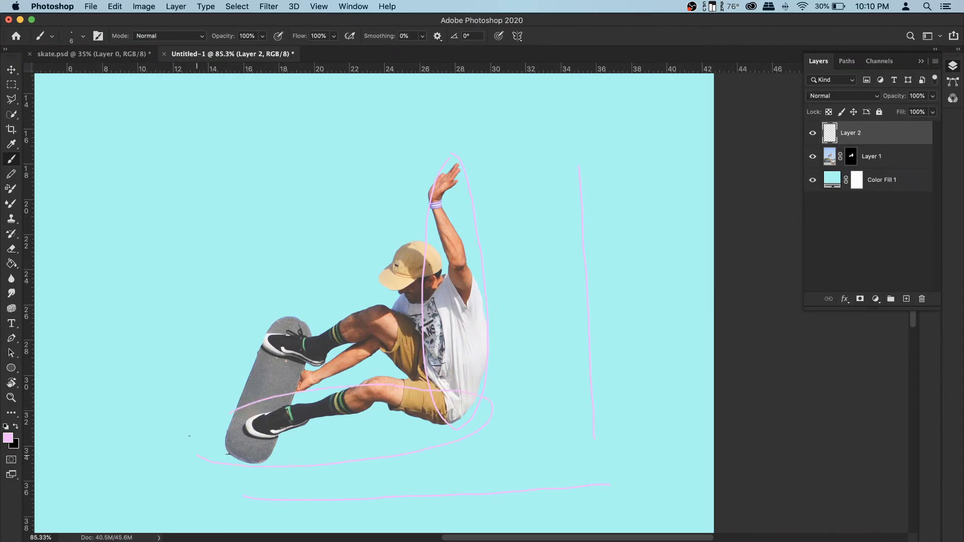
left_click_drag(235, 412, 252, 405)
key("super+e")
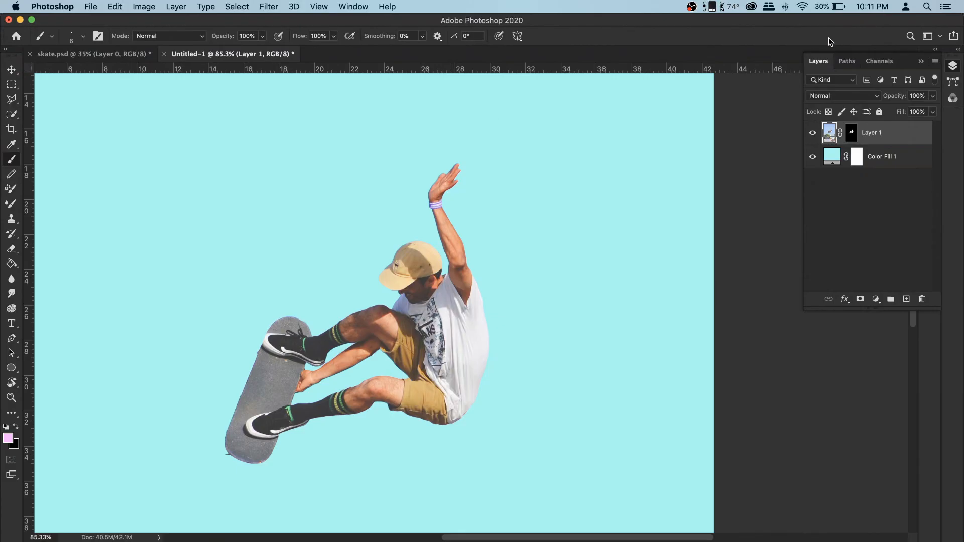
left_click(12, 84)
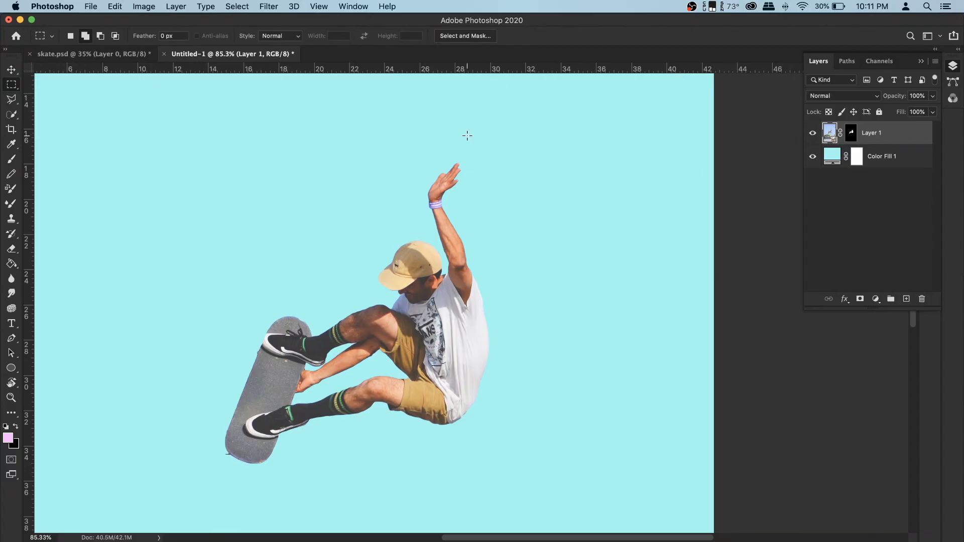
left_click_drag(447, 165, 456, 439)
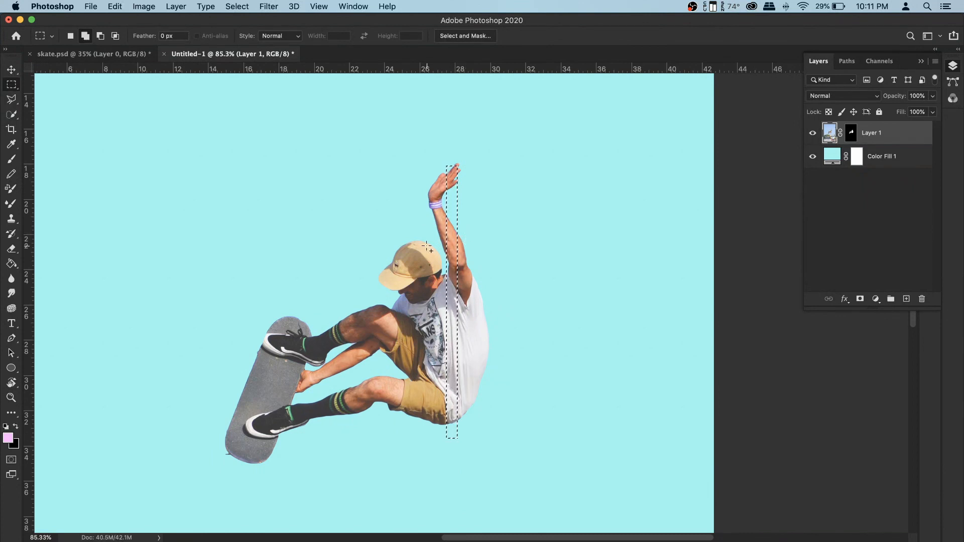
left_click(452, 234)
- Select a thin strip along the skater's raised arm and back with the Polygonal Lasso and copy it to a new layer
left_click(9, 104)
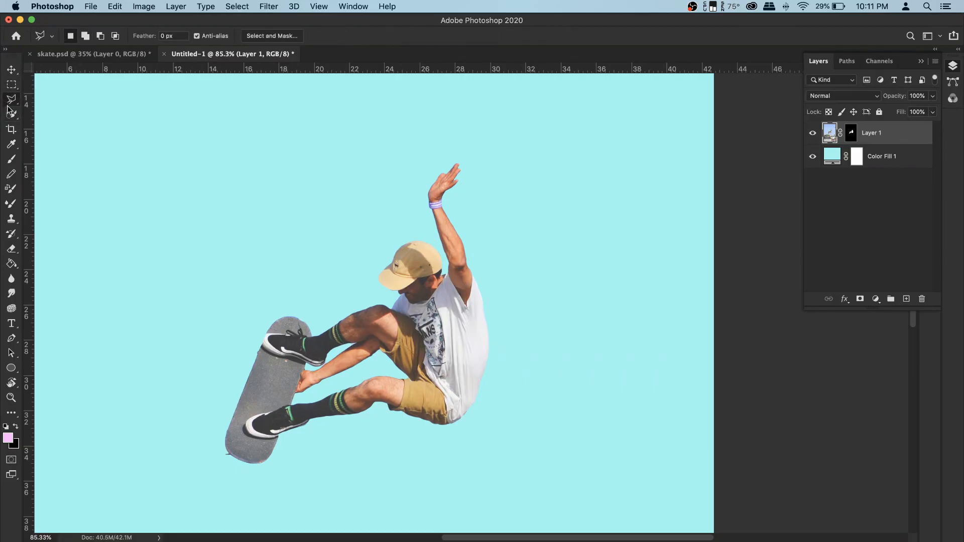
mouse_move(448, 173)
left_mouse_down()
mouse_move(431, 199)
mouse_move(449, 247)
left_mouse_up()
left_click(453, 259)
left_click(459, 332)
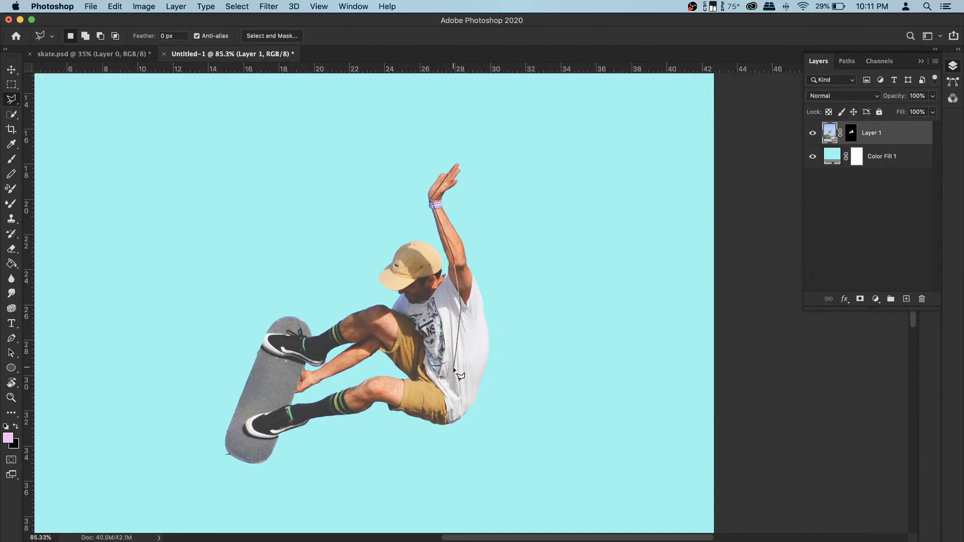
left_click(439, 415)
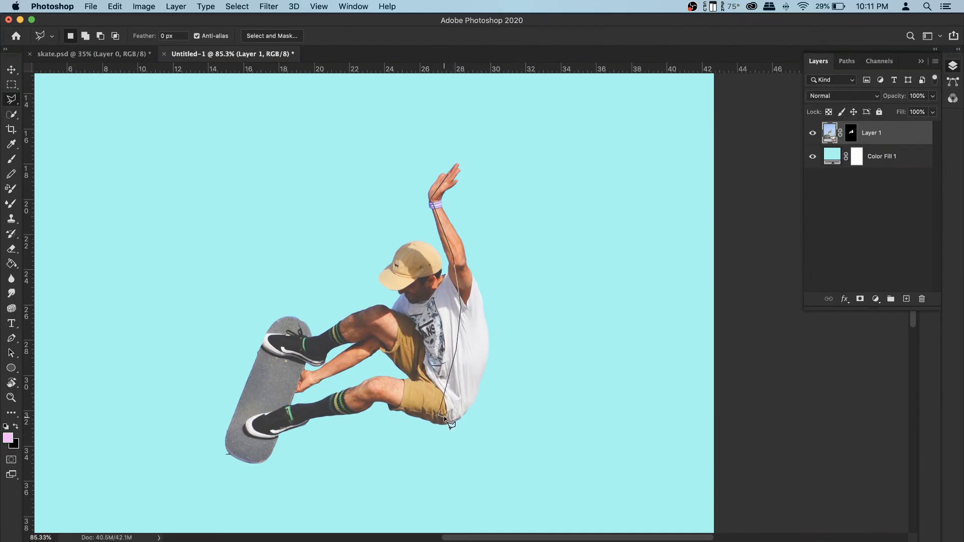
left_click(473, 295)
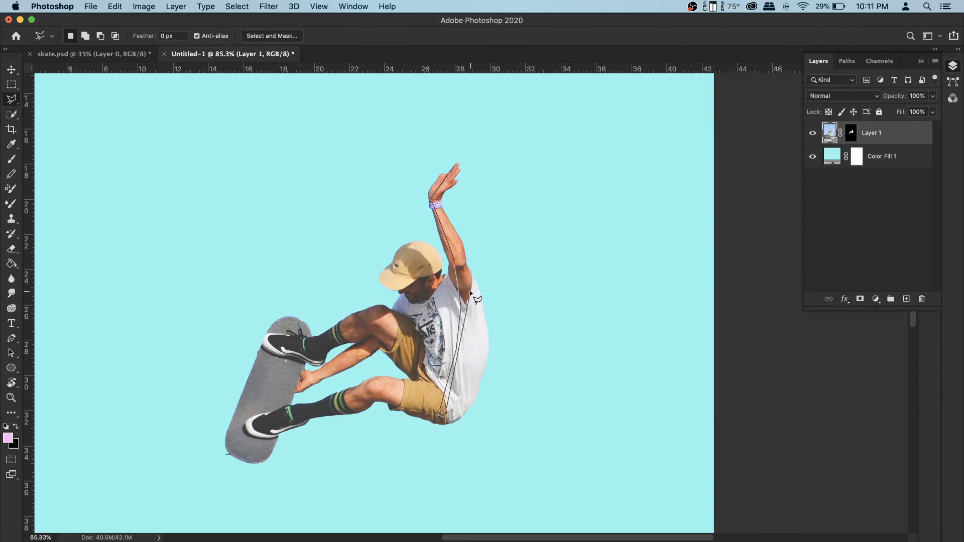
left_click(437, 202)
double_click(457, 165)
right_click(465, 285)
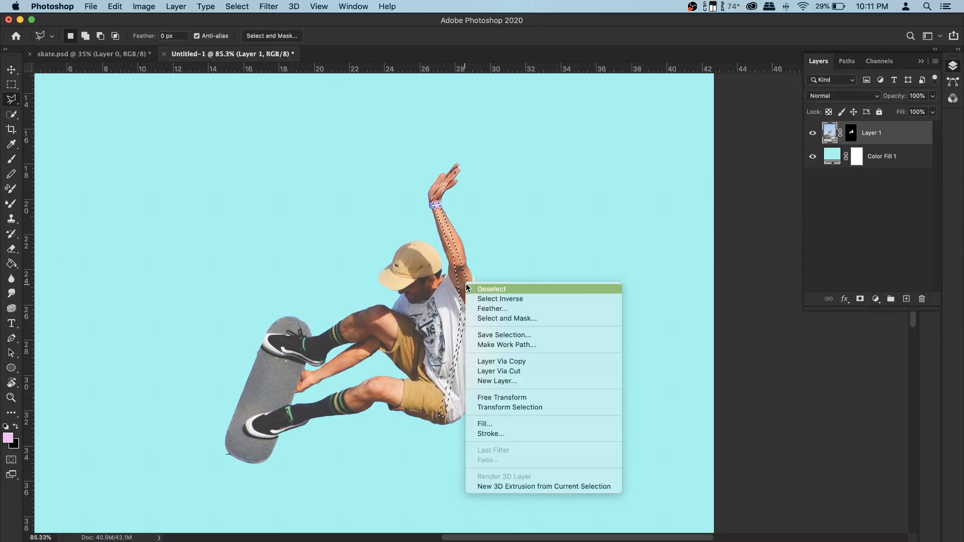
left_click(507, 363)
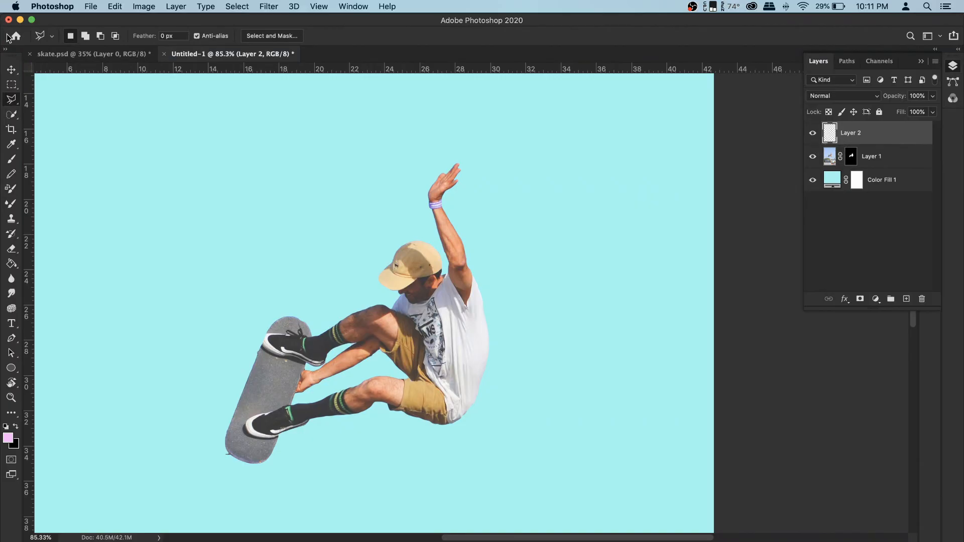
- Move the copied strip to the right of the skater
left_click(11, 72)
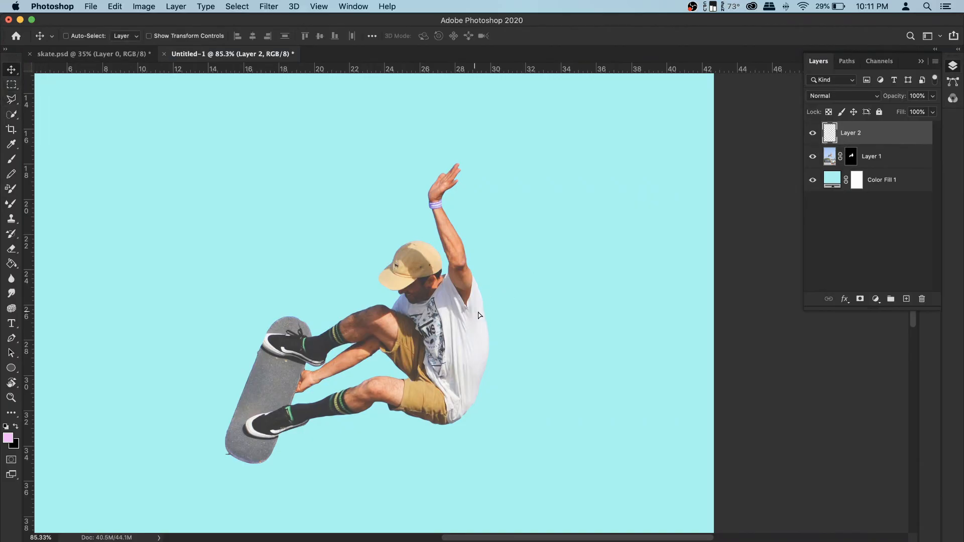
left_click_drag(478, 315, 582, 325)
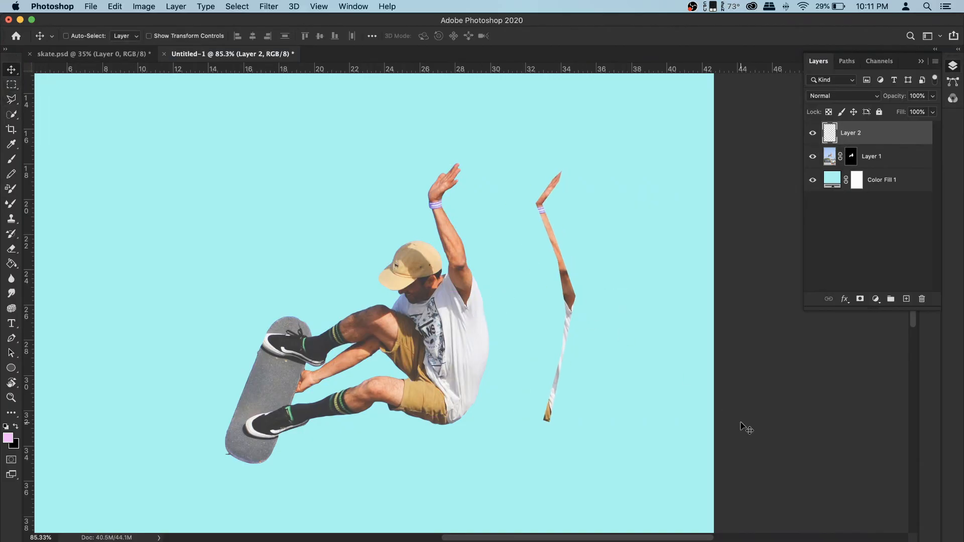
key("super+t")
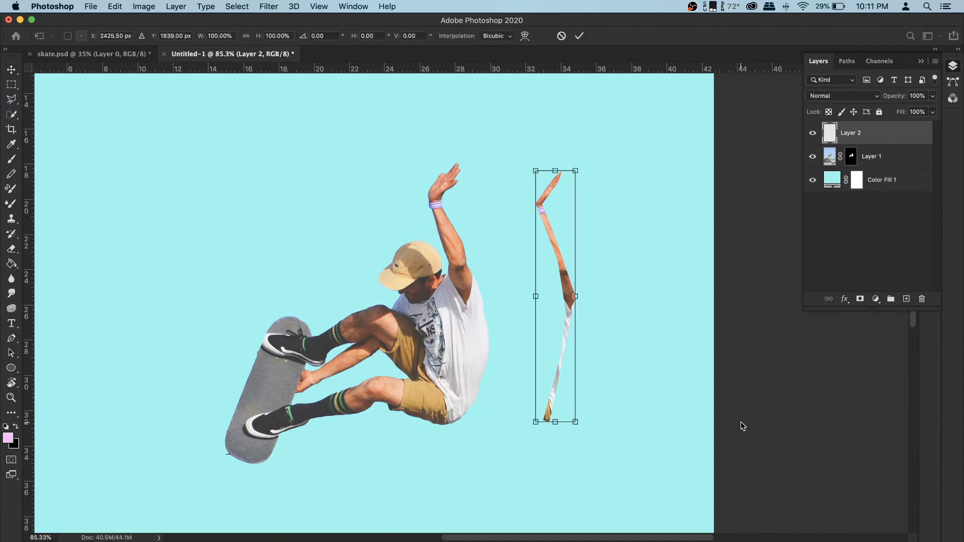
left_click_drag(576, 296, 706, 296)
key("Return")
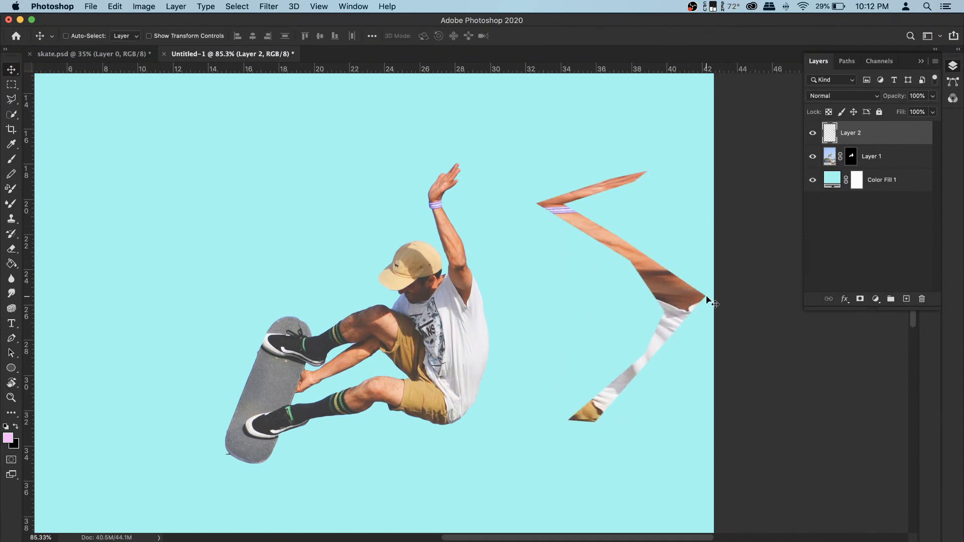
key("super+z")
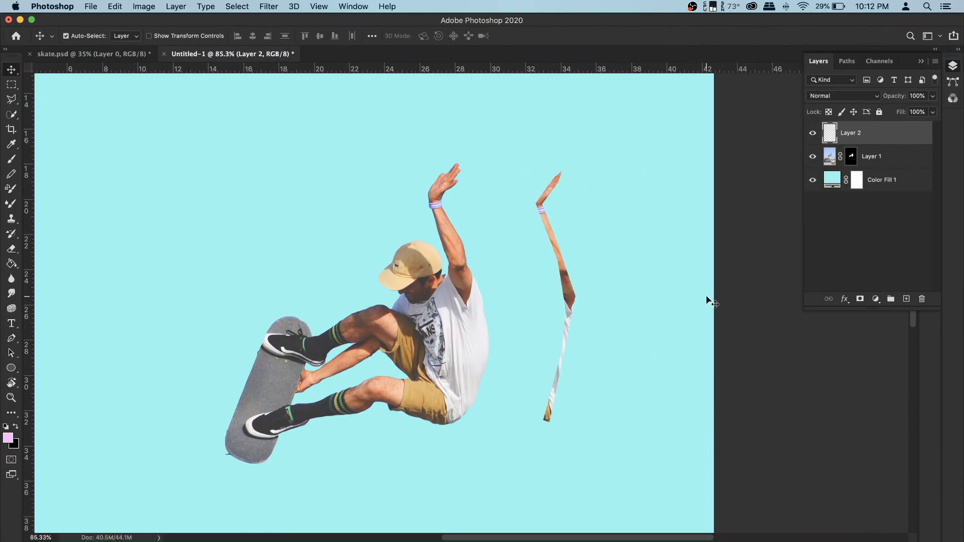
- Rotate the copied strip slightly counterclockwise with Free Transform
key("super+t")
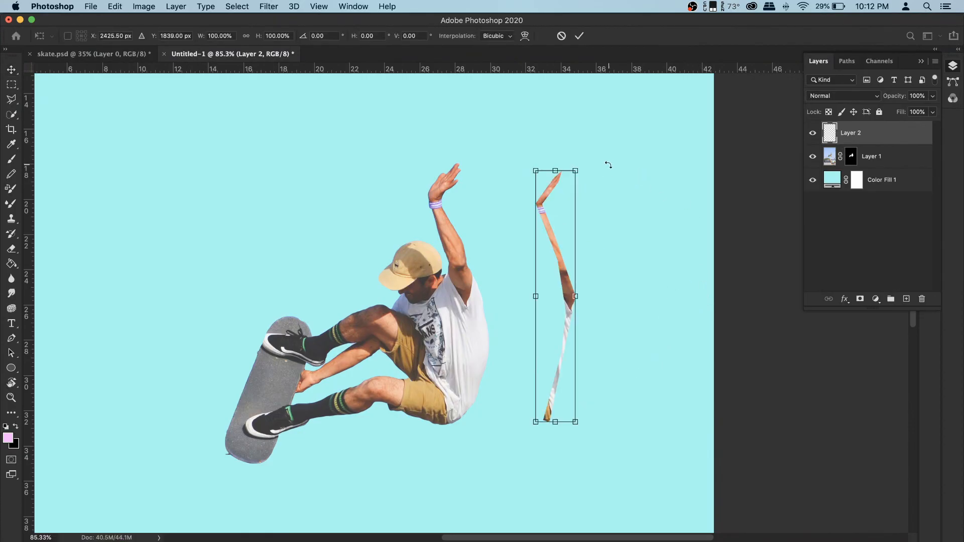
left_click_drag(603, 159, 558, 137)
key("Return")
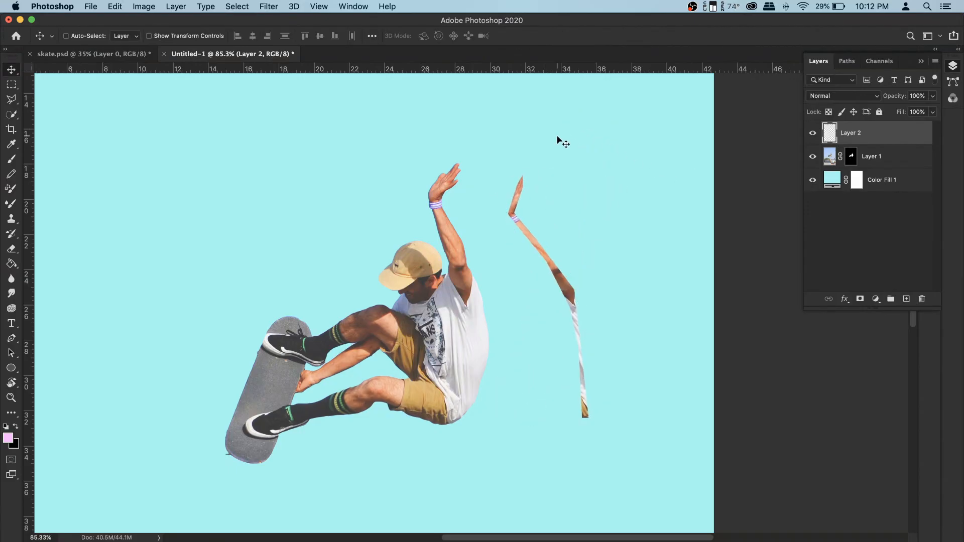
- Stretch the strip horizontally to about 231.63% width, then delete the strip layer
key("super+t")
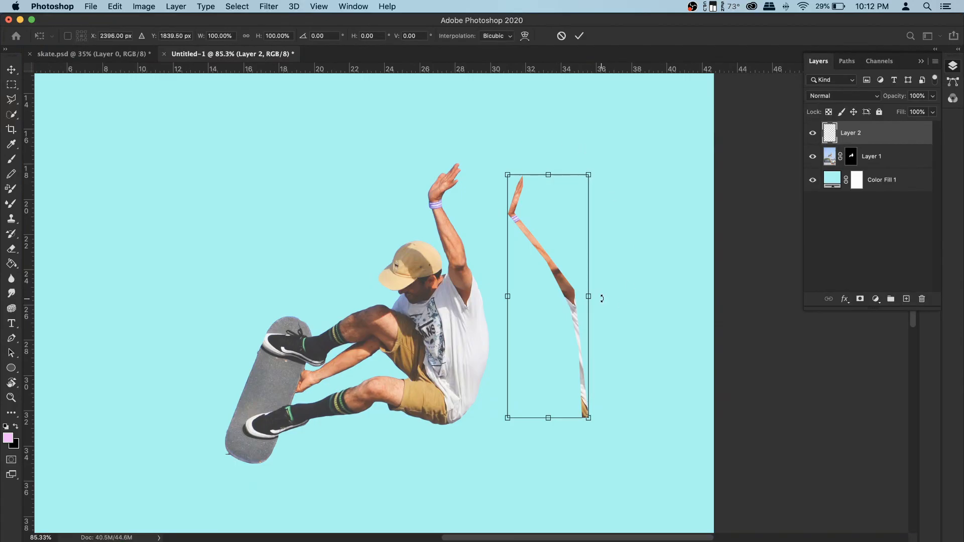
left_click_drag(594, 297, 696, 291)
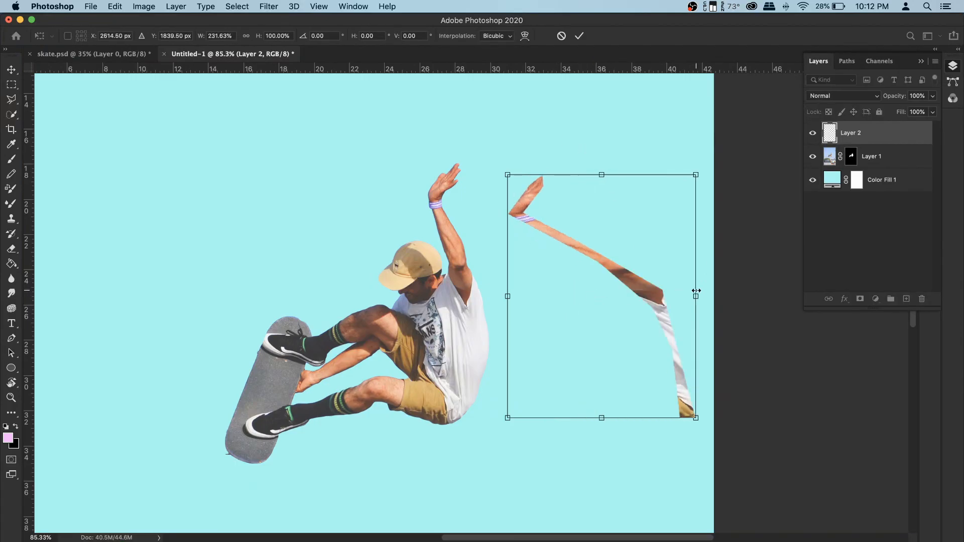
key("Return")
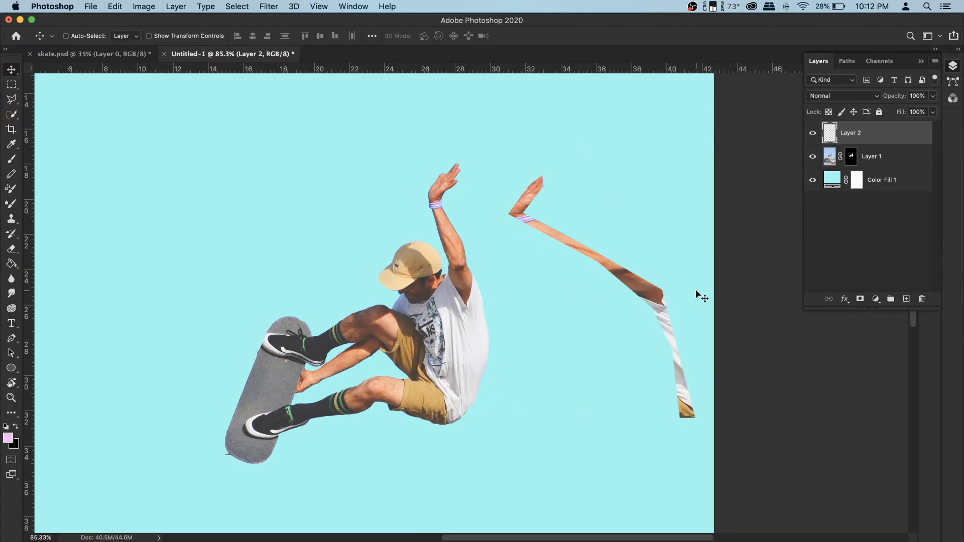
key("BackSpace")
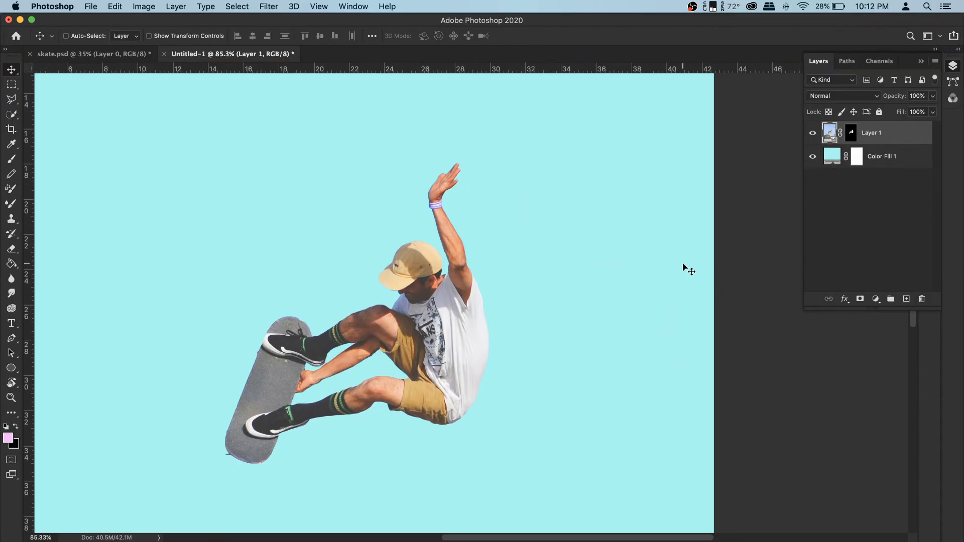
- Select thin vertical rectangular strips along the skater's fingers and wrist with the Rectangular Marquee, adding each to the selection
left_click(11, 84)
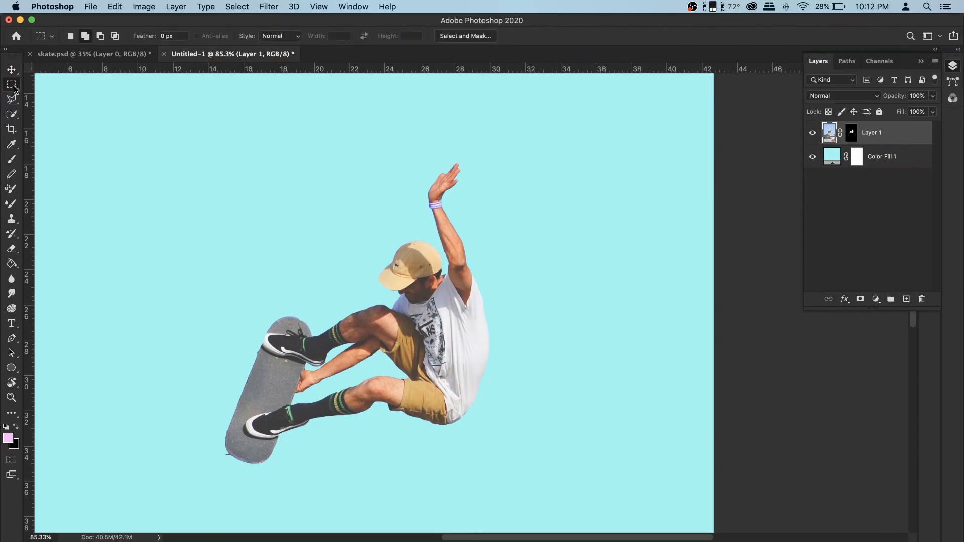
left_click(76, 82)
scroll(488, 172, "up", 5)
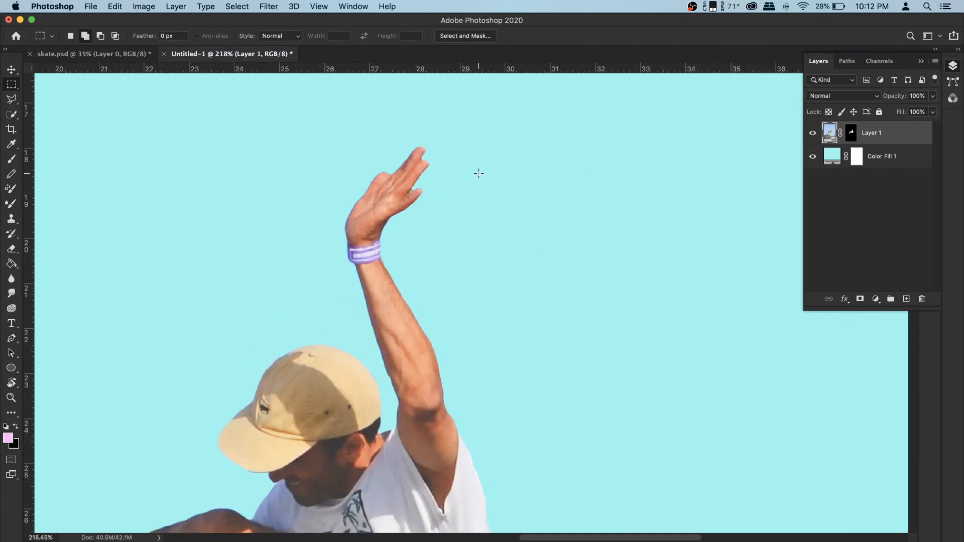
scroll(479, 174, "up", 3)
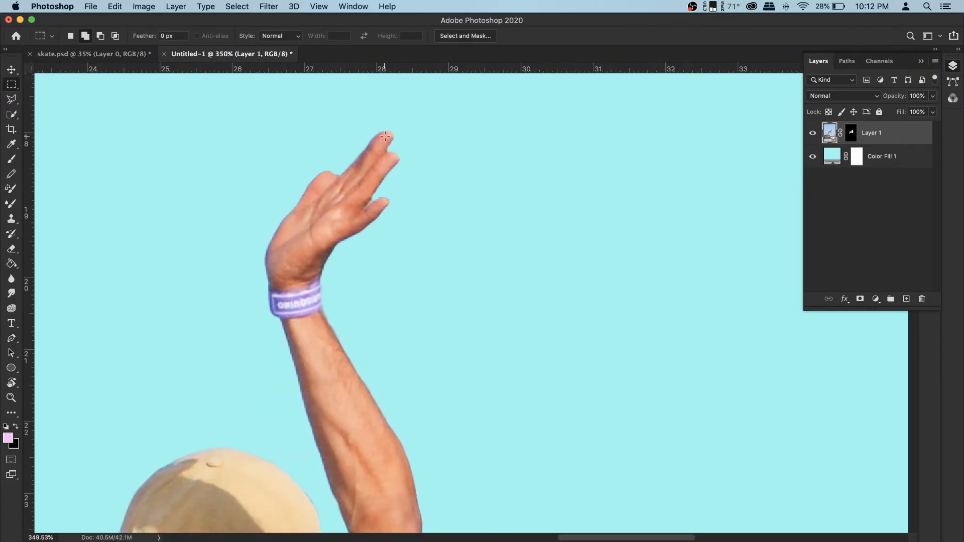
left_click_drag(379, 133, 384, 176)
scroll(367, 177, "up", 3)
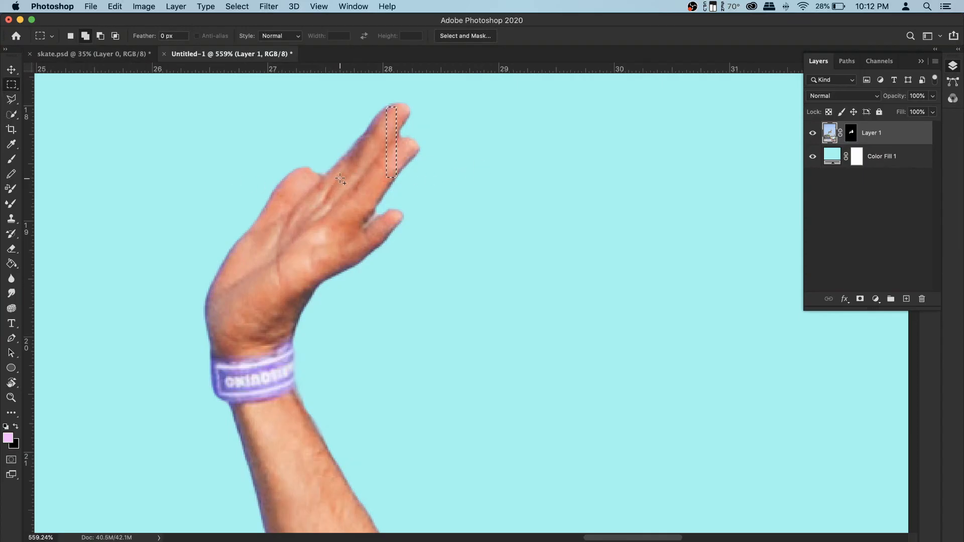
left_click_drag(340, 175, 354, 267)
left_click_drag(322, 312, 426, 224)
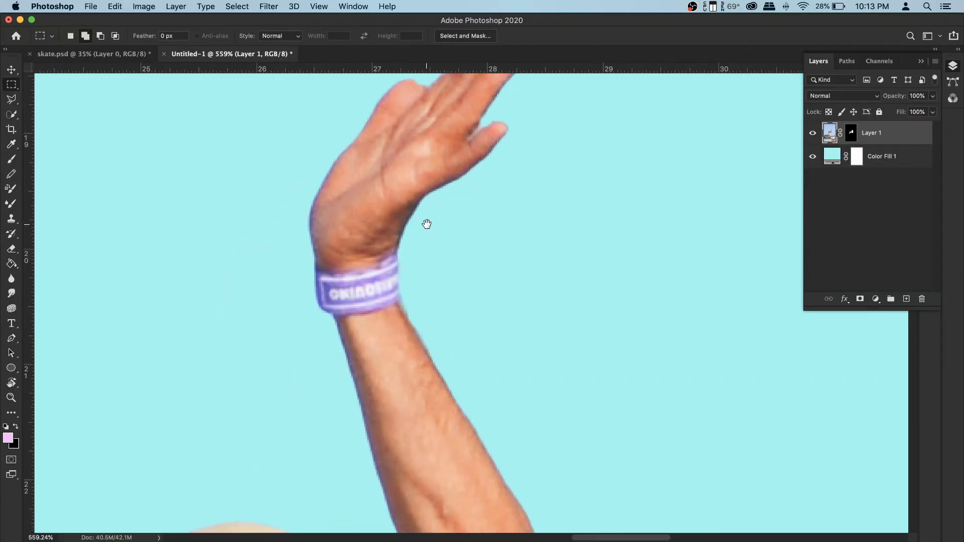
left_click_drag(364, 184, 380, 364)
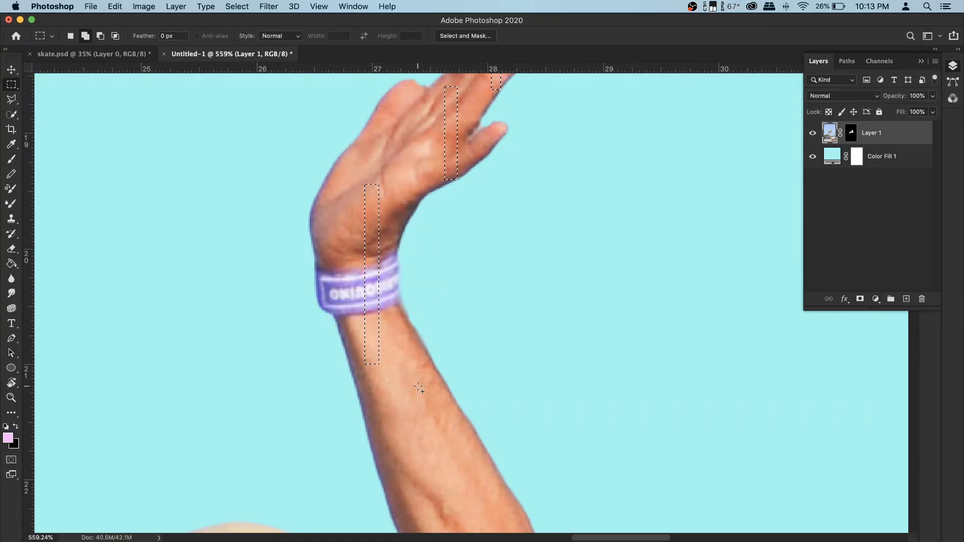
left_click_drag(432, 424, 433, 334)
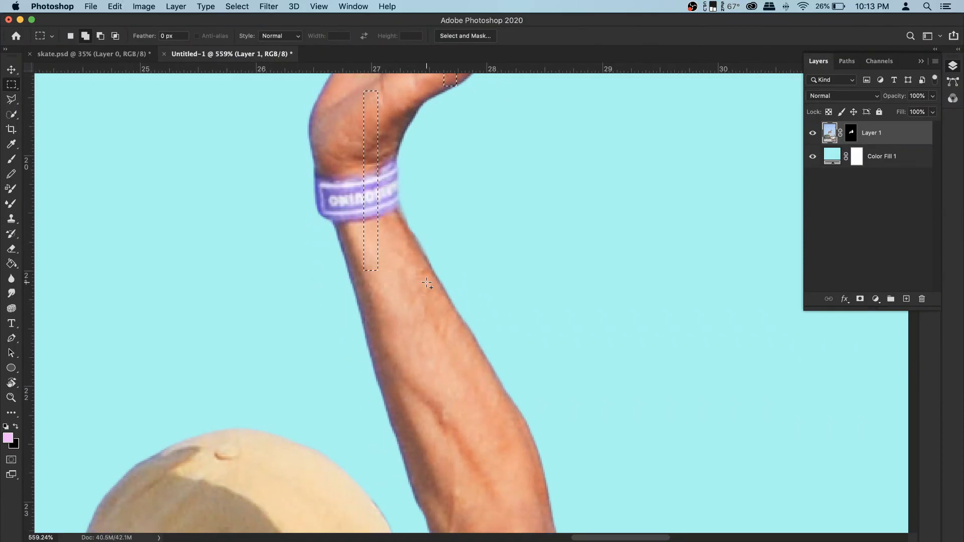
- Add more thin vertical strips along the upper arm and the shirt's edge to the selection
scroll(417, 246, "down", 3)
left_click_drag(445, 314, 458, 424)
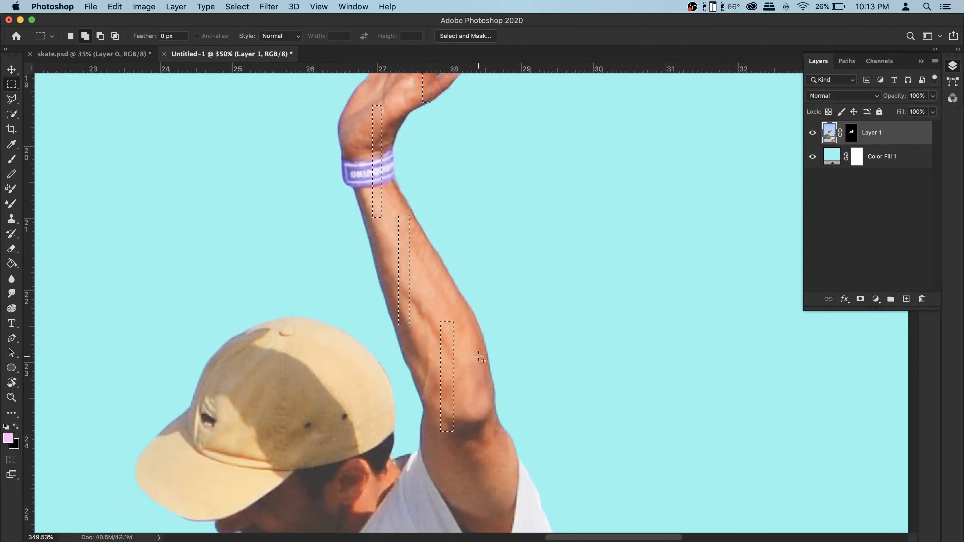
scroll(459, 424, "down", 5)
scroll(542, 216, "up", 1)
left_click_drag(481, 263, 496, 387)
left_click_drag(536, 394, 477, 370)
scroll(473, 351, "down", 3)
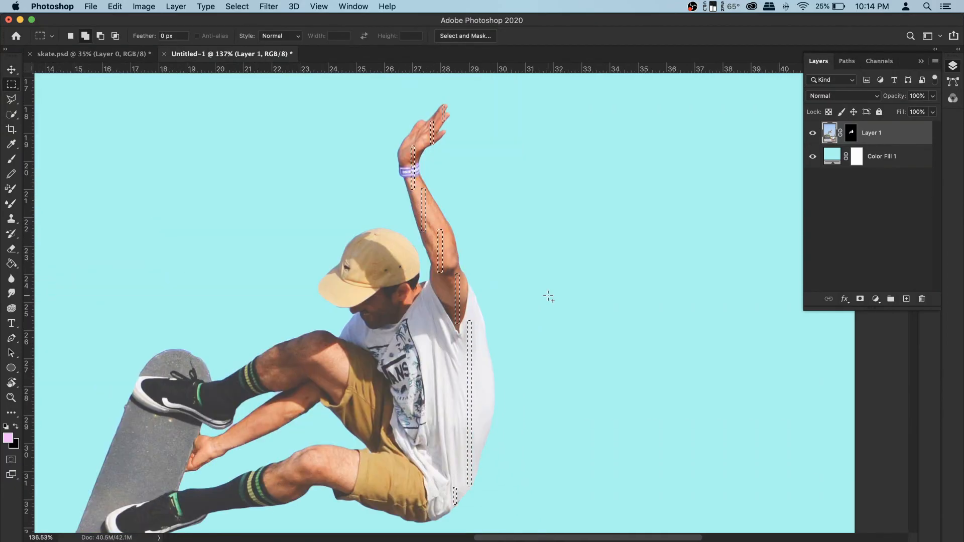
- Copy the selected strips to a new layer and move them to the right of the skater
right_click(439, 233)
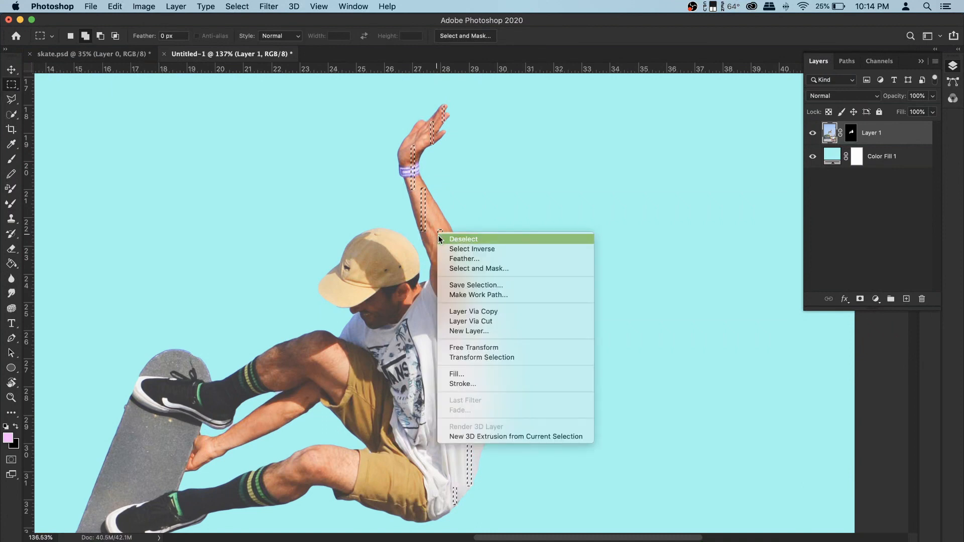
left_click(487, 312)
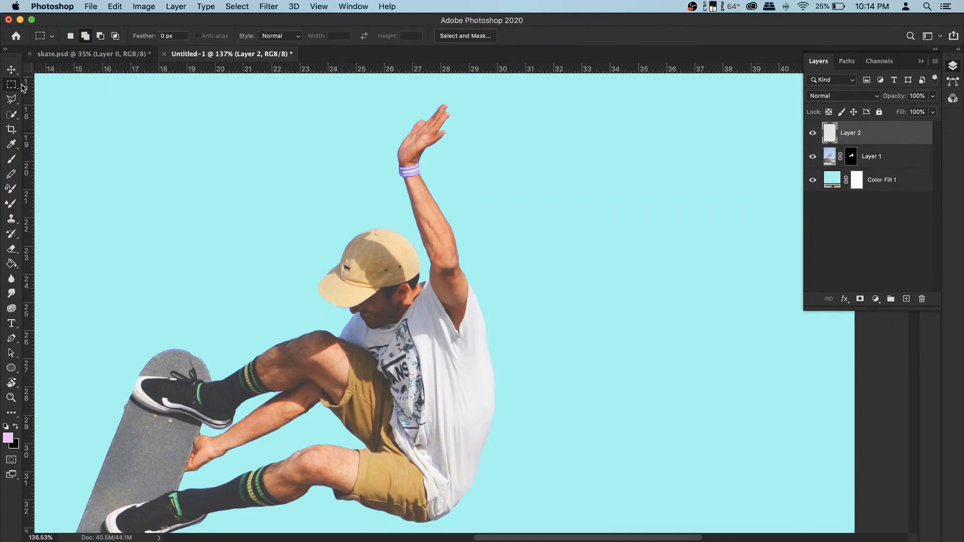
left_click(13, 71)
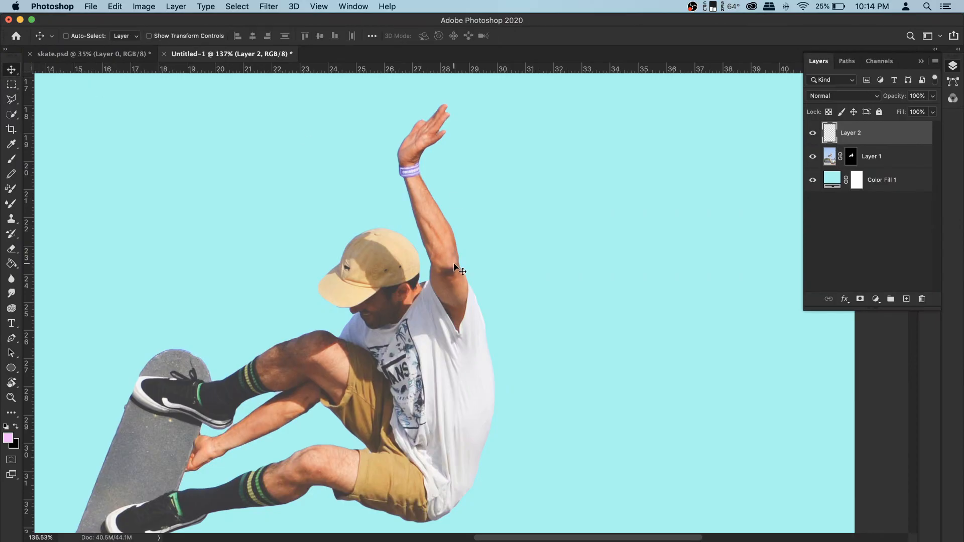
left_click_drag(454, 266, 571, 273)
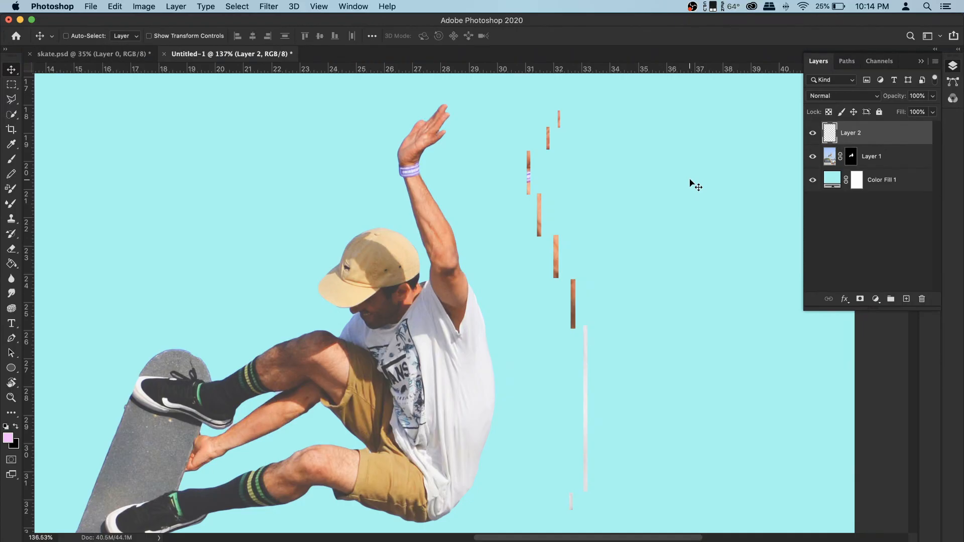
- Select the topmost copied strip and move it left into line with the strip below, then deselect
left_click(12, 85)
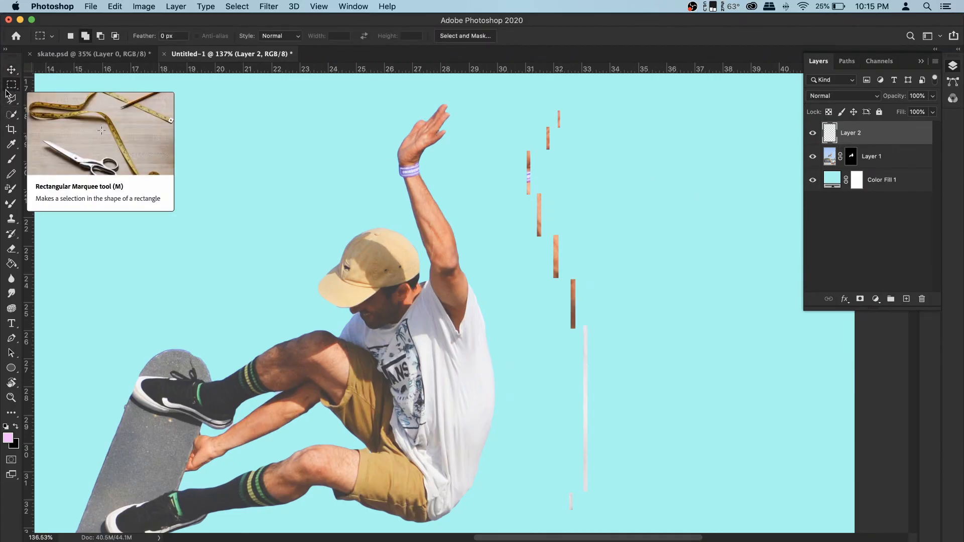
scroll(569, 129, "up", 5)
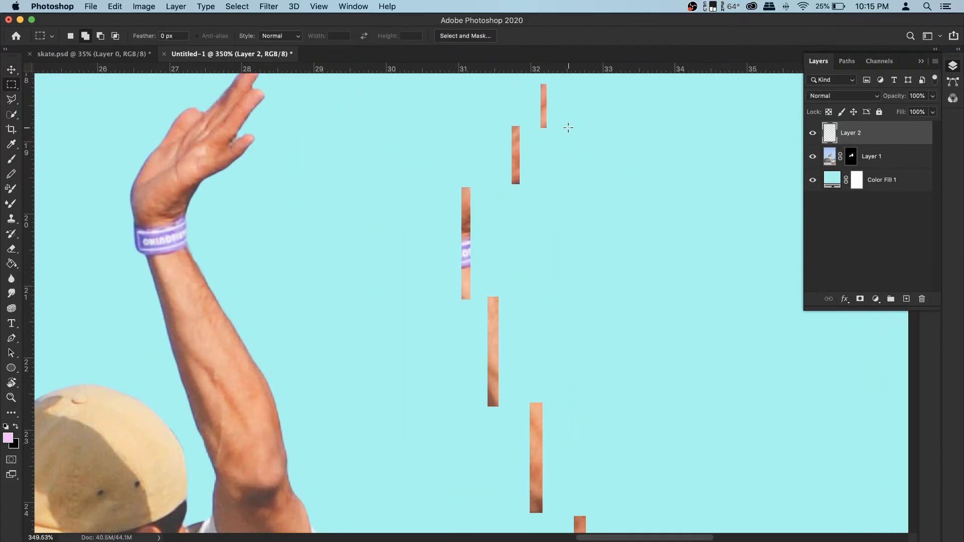
left_click_drag(562, 125, 542, 130)
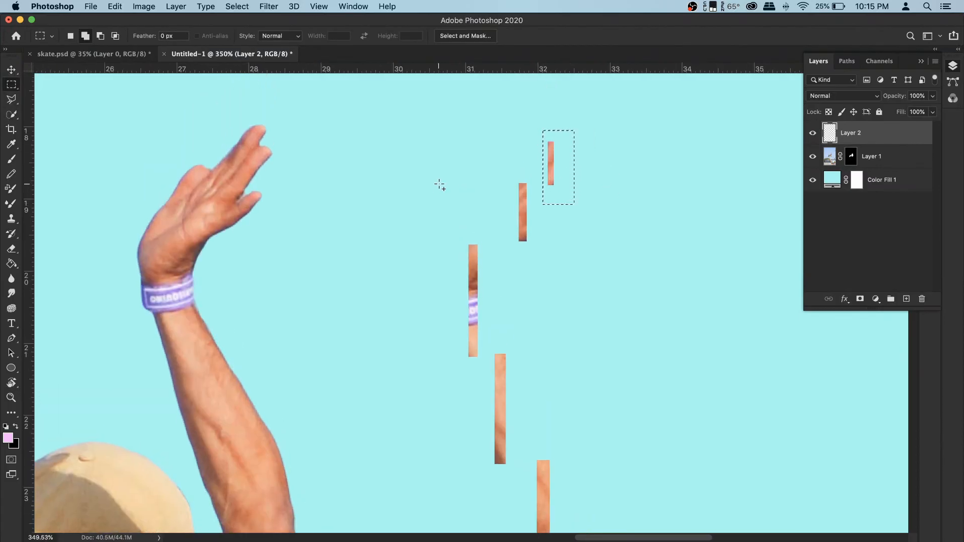
left_click(12, 69)
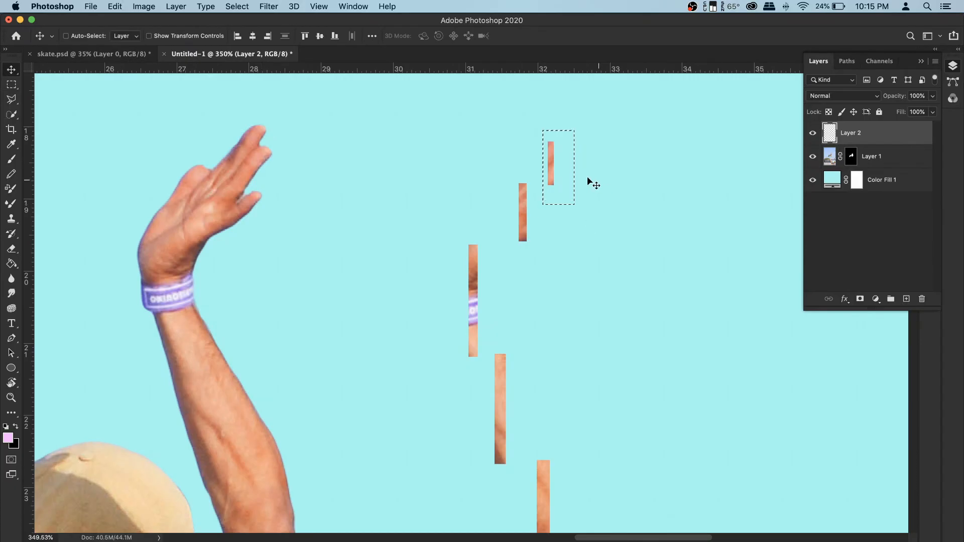
left_click_drag(555, 169, 526, 171)
left_click(241, 6)
left_click(249, 31)
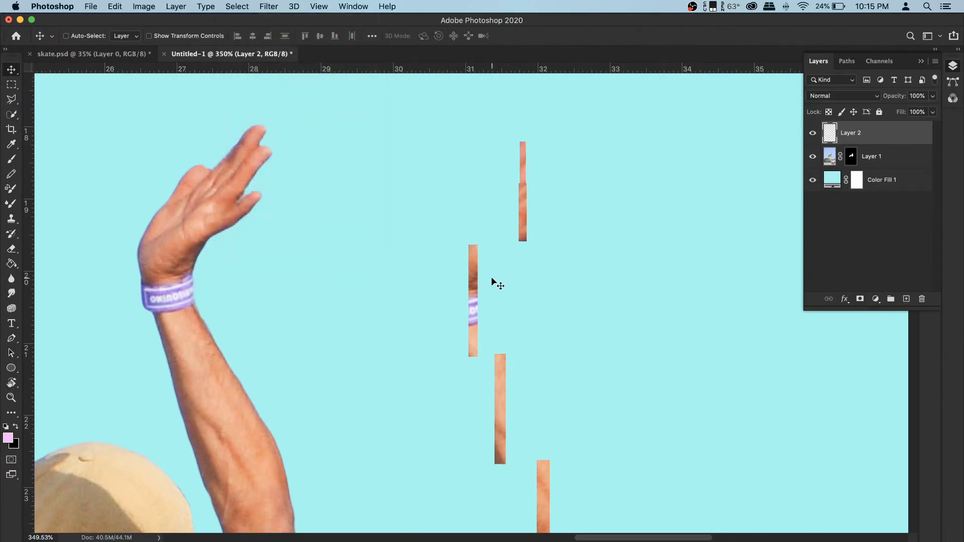
- Select the wristband strip and shift it right into line with the strips above
left_click(12, 85)
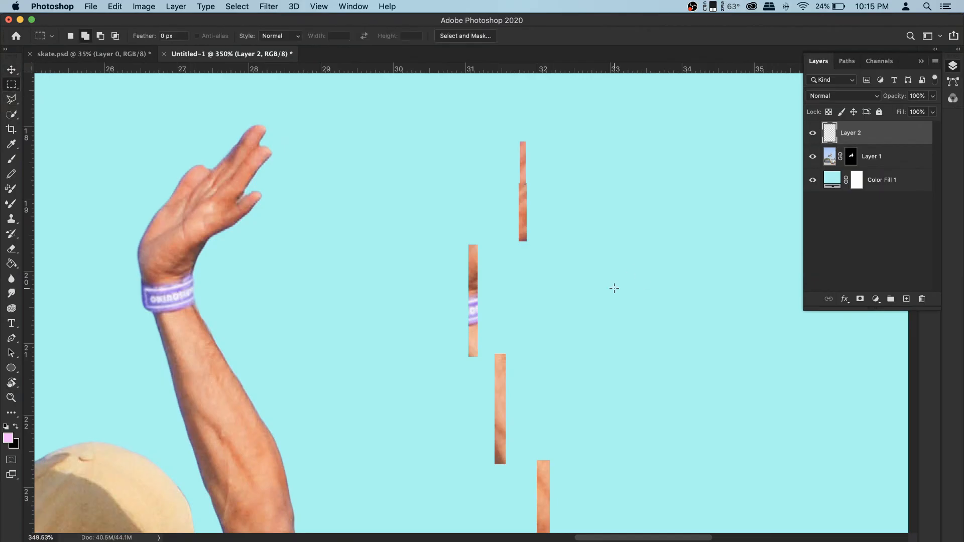
left_click_drag(453, 229, 487, 368)
key("v")
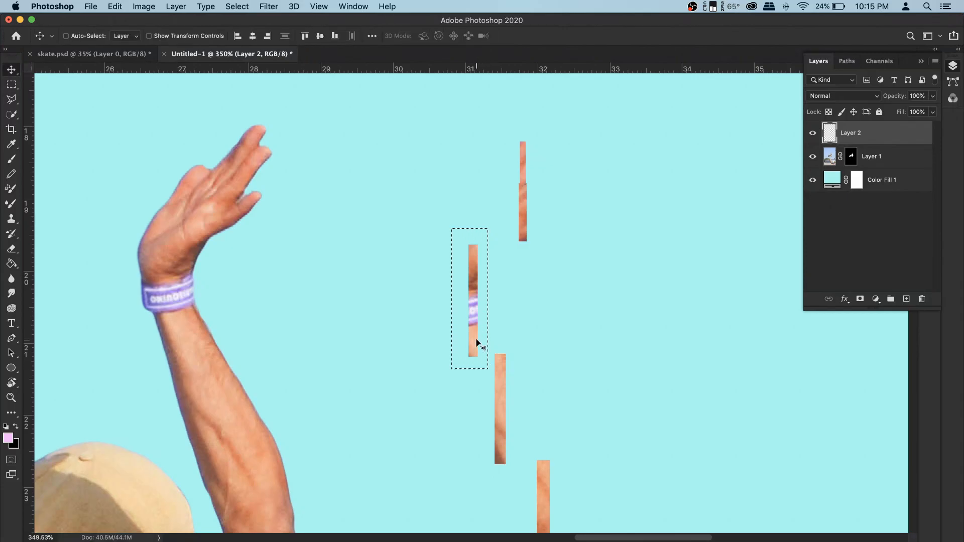
left_click_drag(475, 340, 523, 336)
key("super+d")
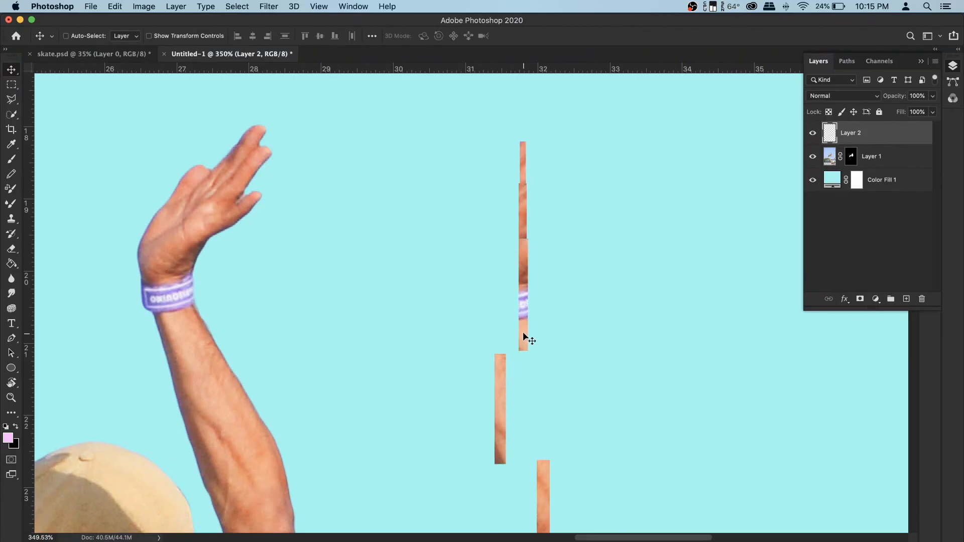
- Select the next forearm strip and shift it right into the same vertical column
key("m")
left_click_drag(488, 350, 513, 469)
key("v")
left_click_drag(499, 428, 522, 425)
key("super+d")
scroll(533, 374, "down", 5)
scroll(532, 203, "up", 5)
- Select the two upper-arm strips one at a time and shift each left into the column
key("m")
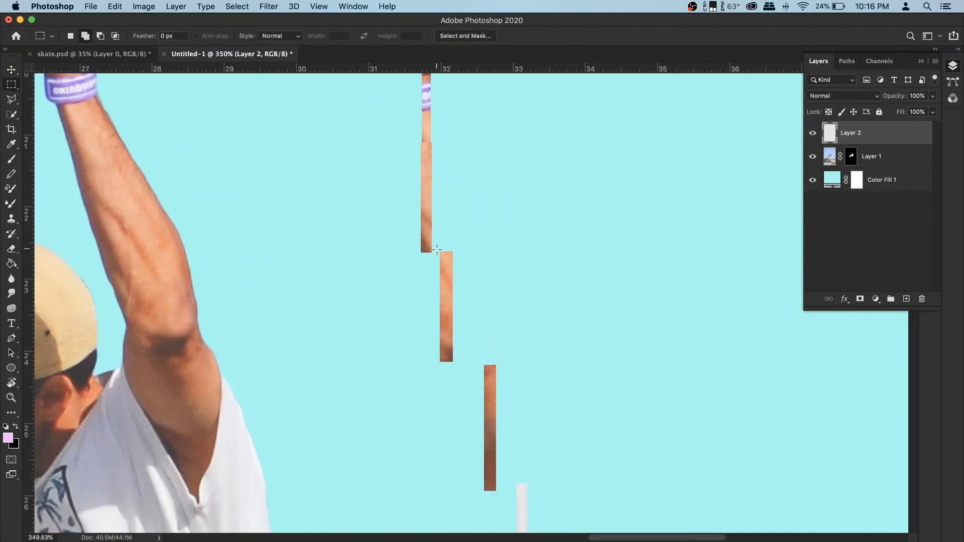
left_click_drag(436, 247, 461, 382)
left_click(11, 71)
left_click_drag(446, 322, 426, 321)
key("super+d")
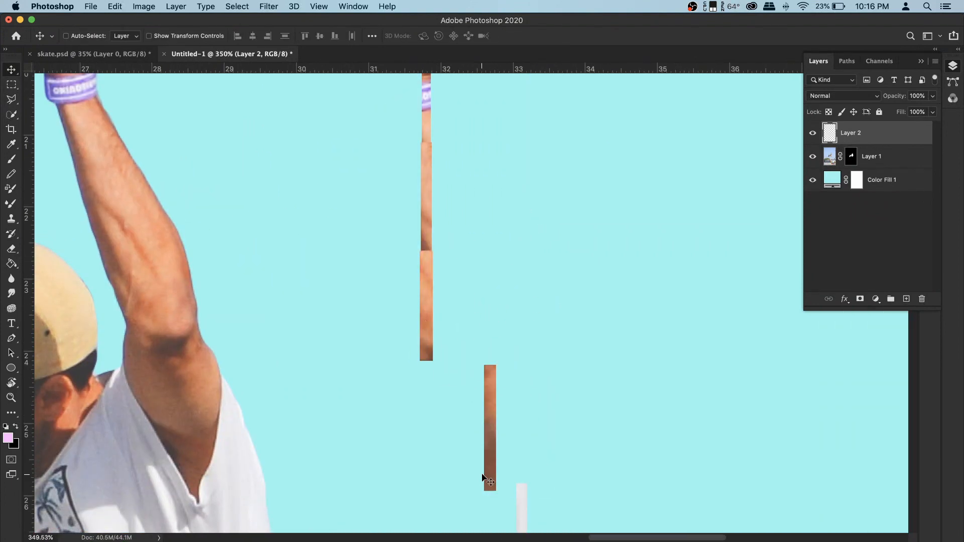
key("m")
left_click_drag(477, 499, 508, 358)
key("v")
left_click_drag(489, 445, 424, 433)
key("super+d")
scroll(466, 402, "down", 5)
scroll(465, 352, "down", 3)
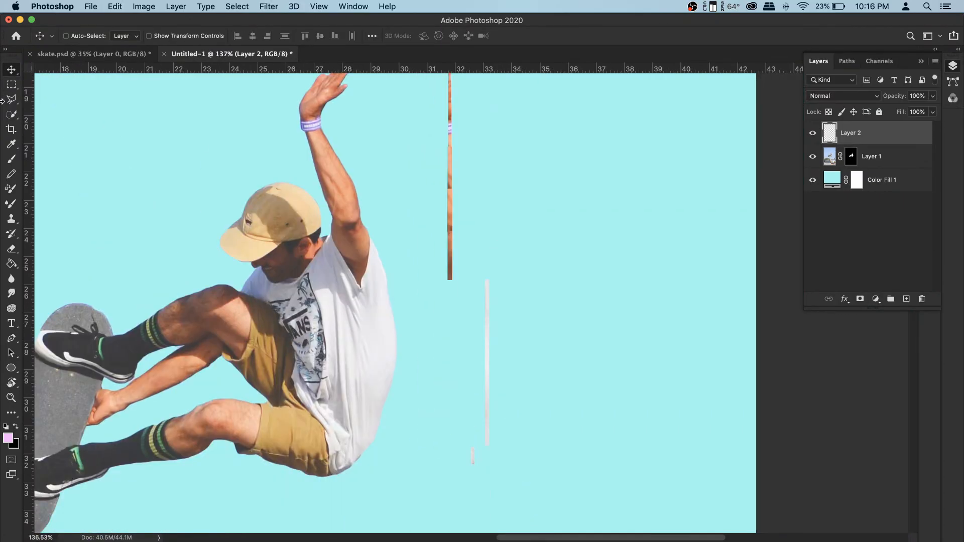
- Line up the white shirt strips with the column and fit the canvas on screen
key("m")
left_click_drag(511, 459, 487, 237)
key("v")
left_click_drag(484, 334, 447, 327)
key("super+d")
key("m")
key("v")
mouse_move(494, 477)
left_mouse_down()
mouse_move(470, 440)
mouse_move(450, 453)
left_mouse_up()
scroll(447, 460, "up", 10)
left_click_drag(481, 384, 485, 390)
key("super+d")
key("super+0")
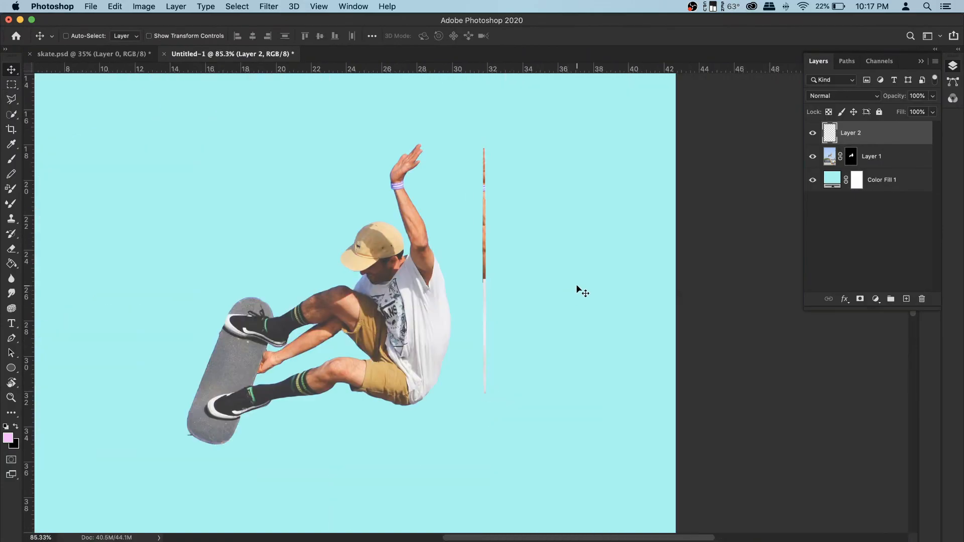
- Stretch the strip column horizontally with Free Transform into wide streaks beside the skater and apply it
key("super+t")
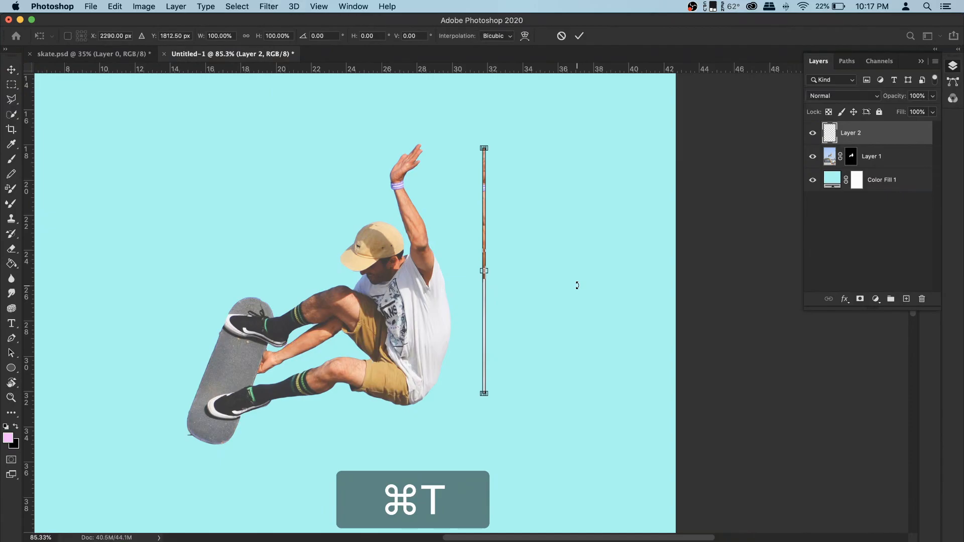
left_click_drag(558, 259, 641, 257)
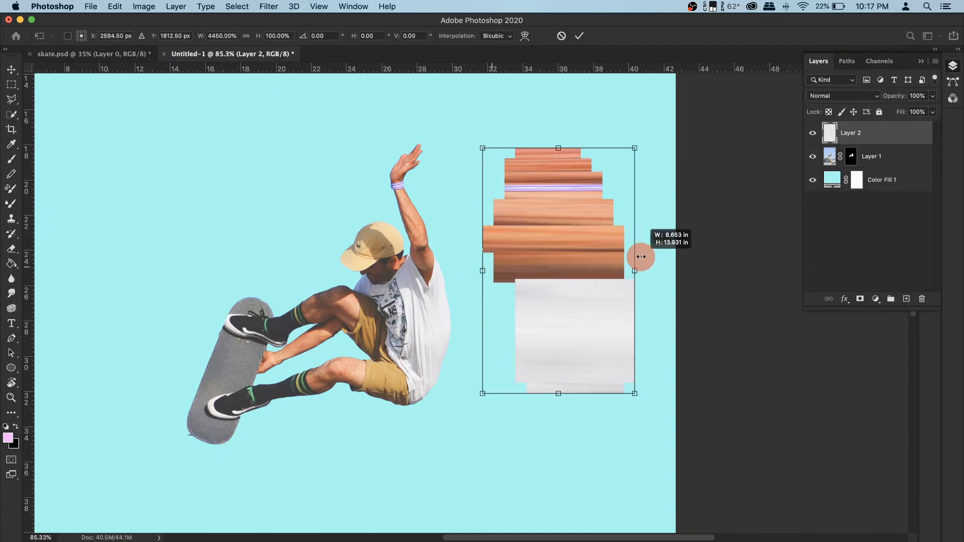
left_click_drag(557, 261, 539, 259)
left_click_drag(616, 268, 623, 271)
key("Return")
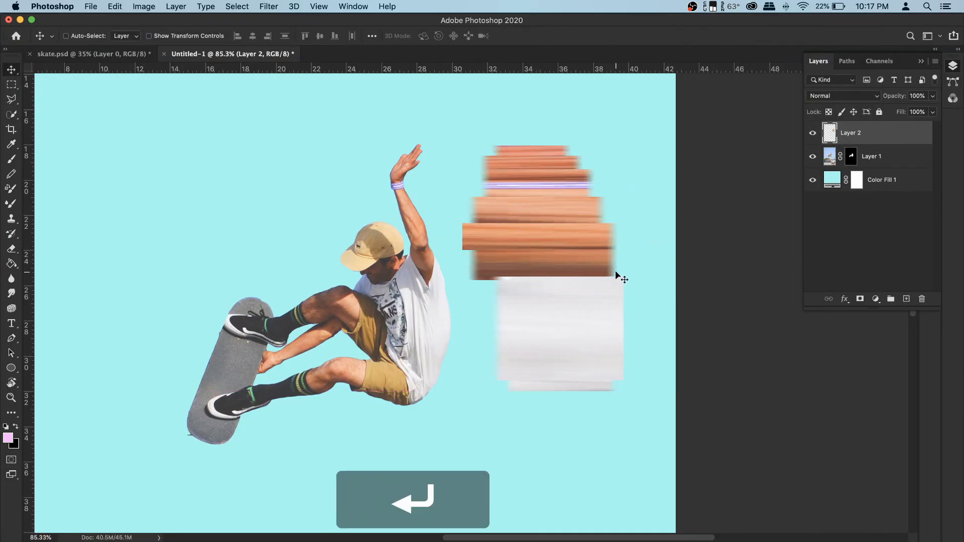
- Select a thin vertical slice through the stretched streaks and copy it to a new layer
left_click(11, 85)
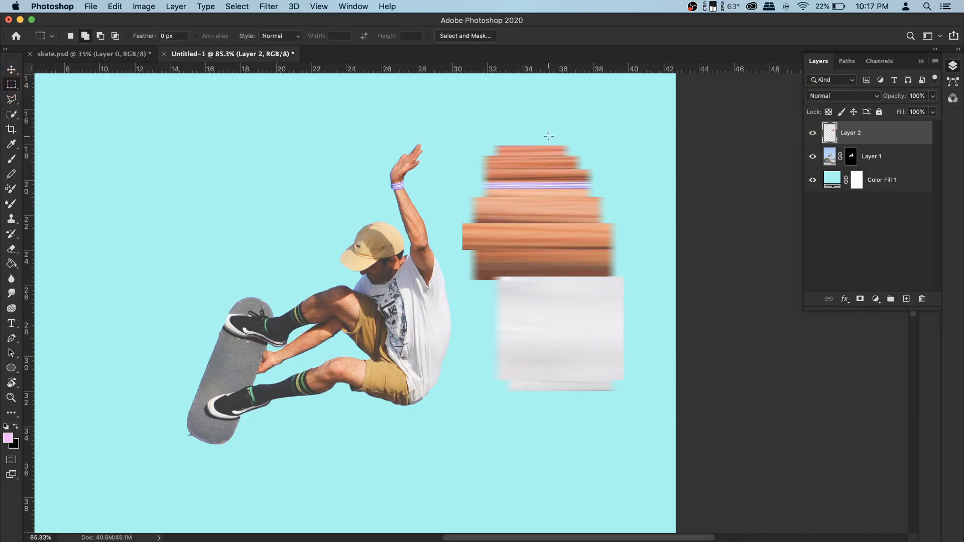
left_click_drag(537, 139, 538, 407)
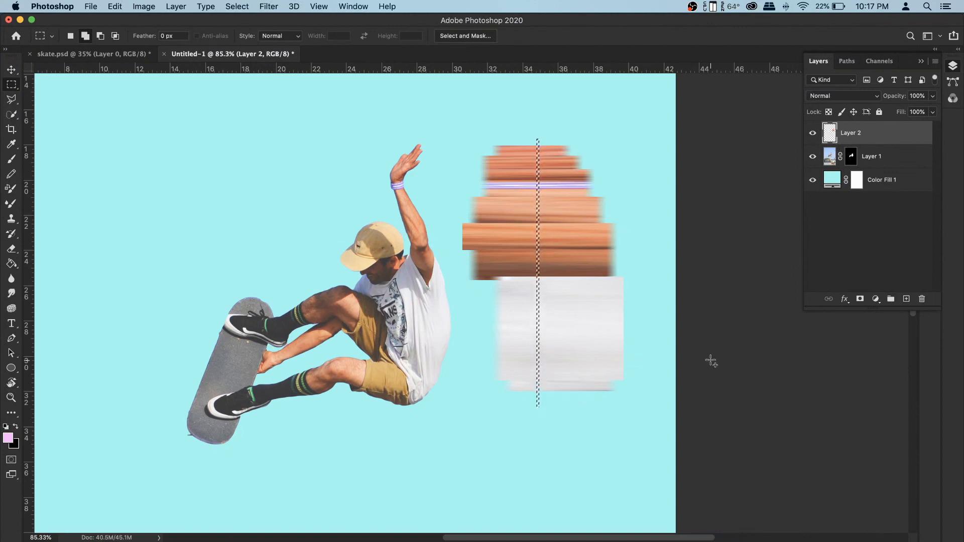
right_click(535, 235)
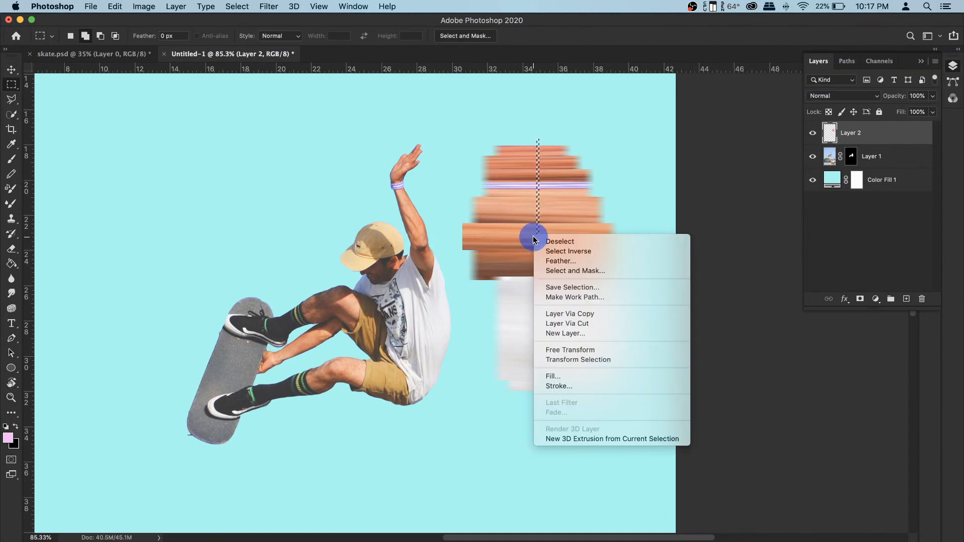
left_click(575, 316)
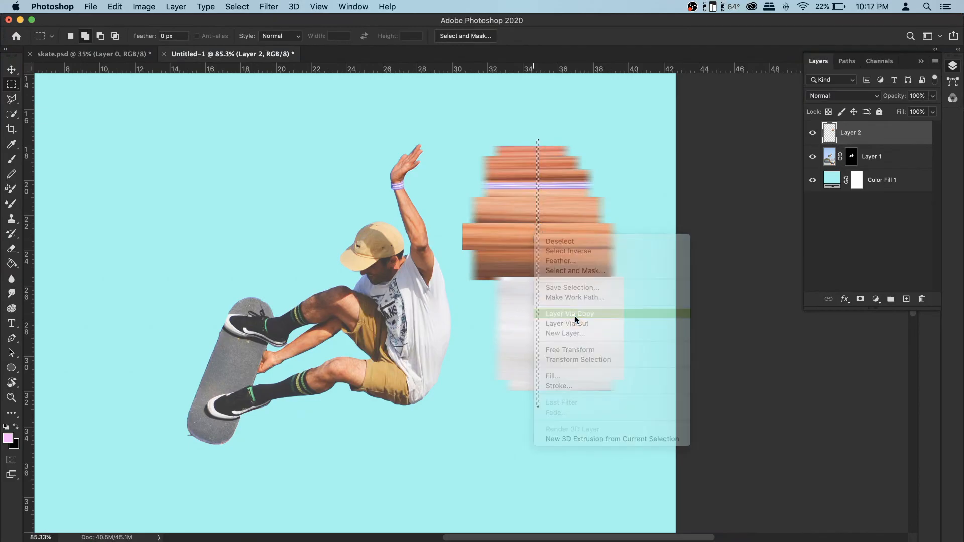
- Hide and delete the stretched streak layer, then select the new slice layer
left_click(812, 157)
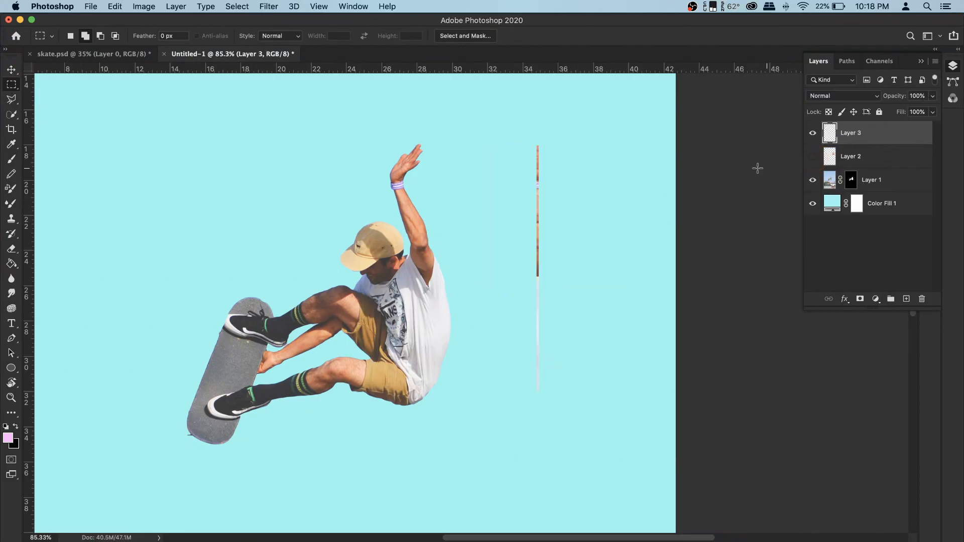
left_click(862, 158)
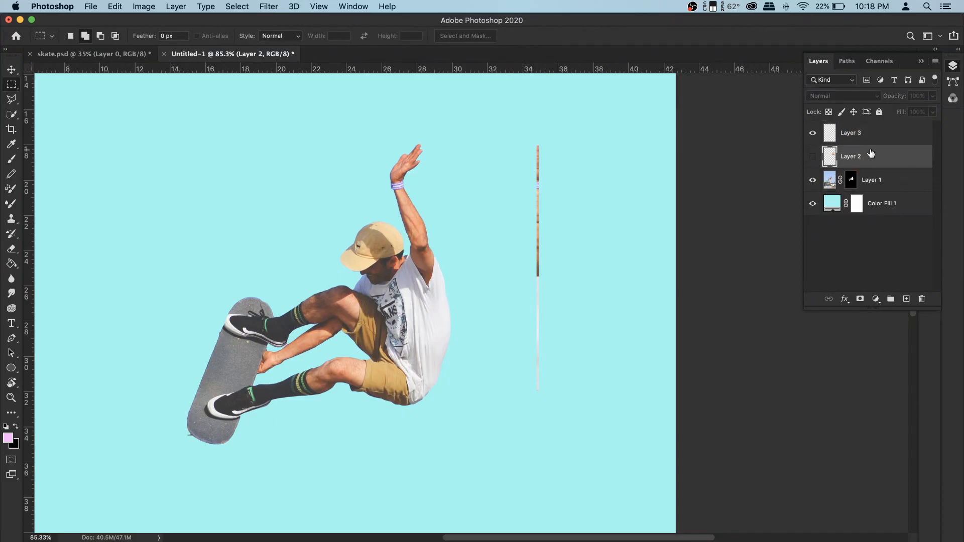
key("BackSpace")
left_click(873, 132)
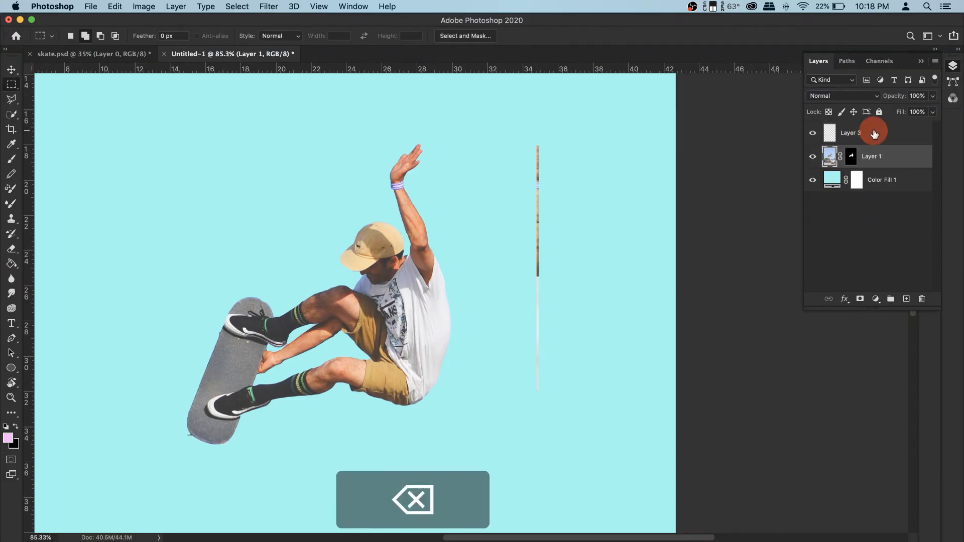
- Stretch the slice layer horizontally with Free Transform into wide streaks running from the skater's back to the canvas edge, and apply it
left_click(810, 134)
left_click(811, 135)
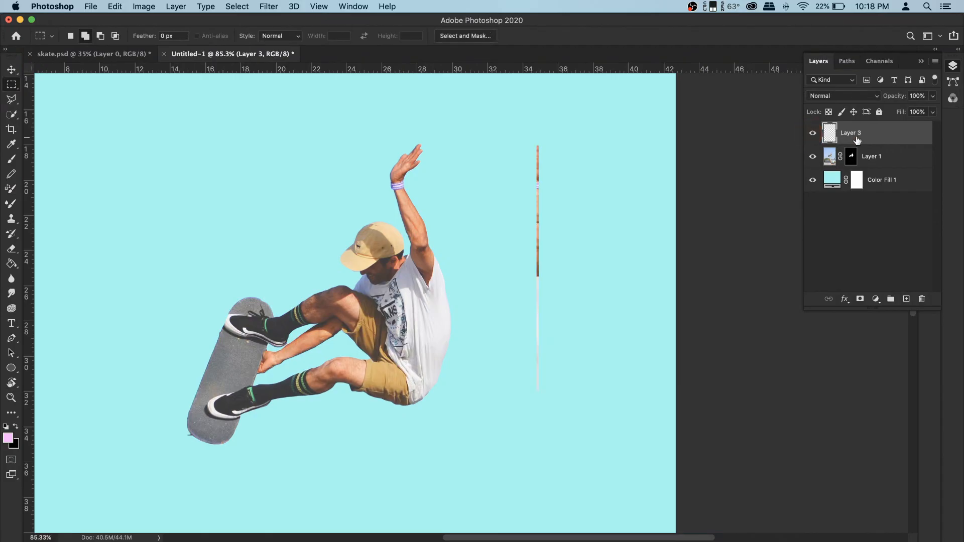
key("super+t")
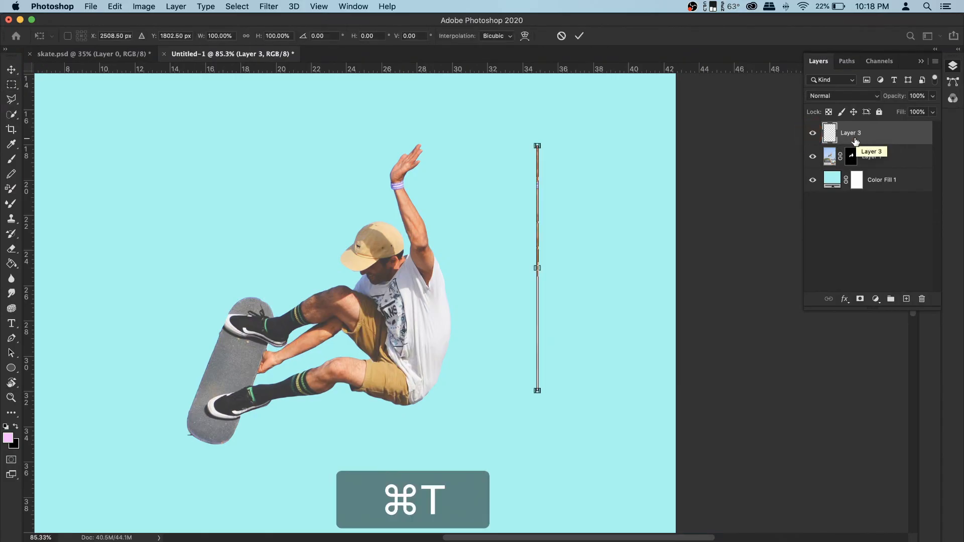
left_click_drag(538, 268, 724, 269)
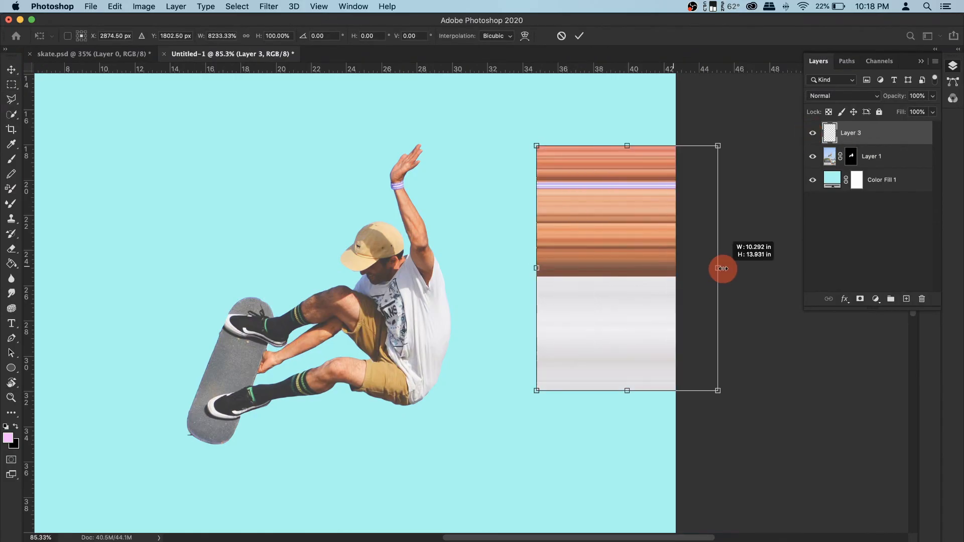
left_click_drag(610, 268, 494, 269)
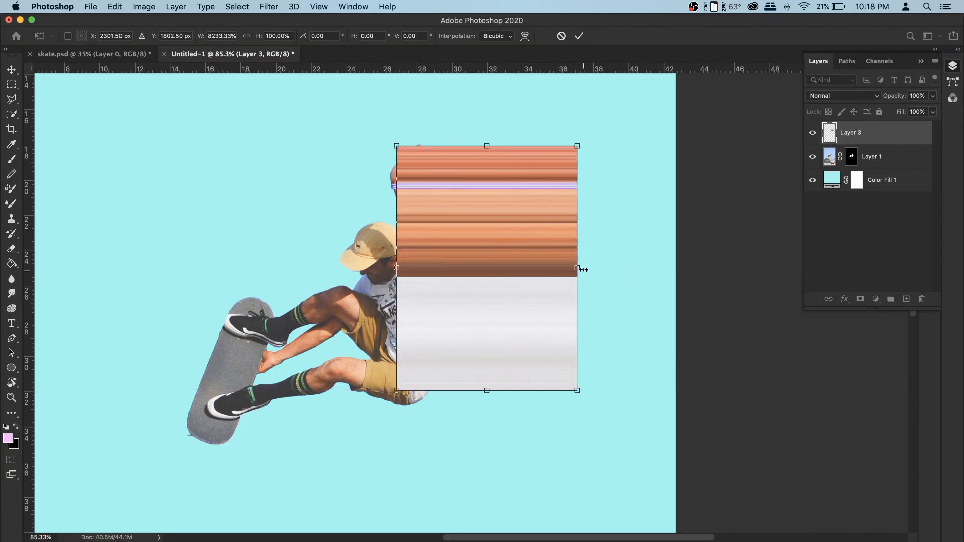
left_click_drag(580, 269, 708, 272)
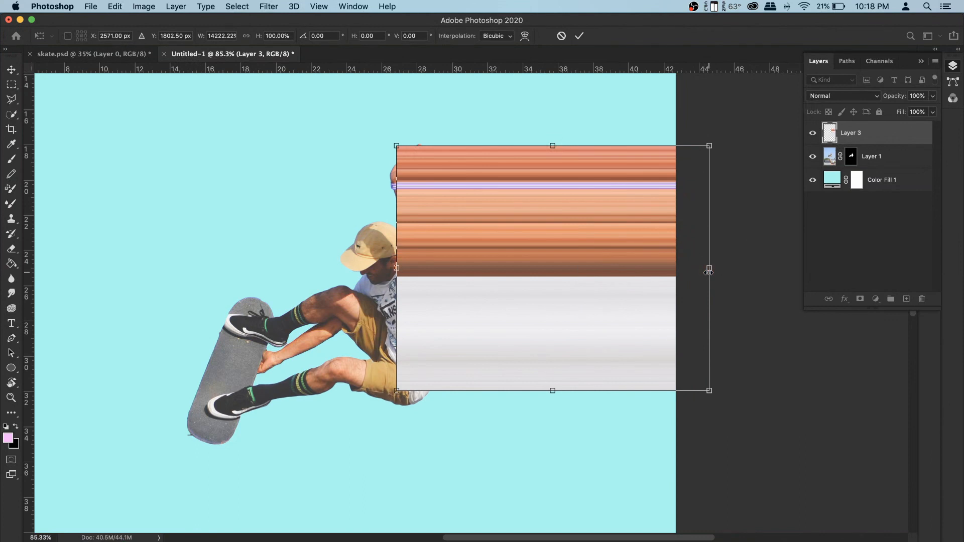
key("Return")
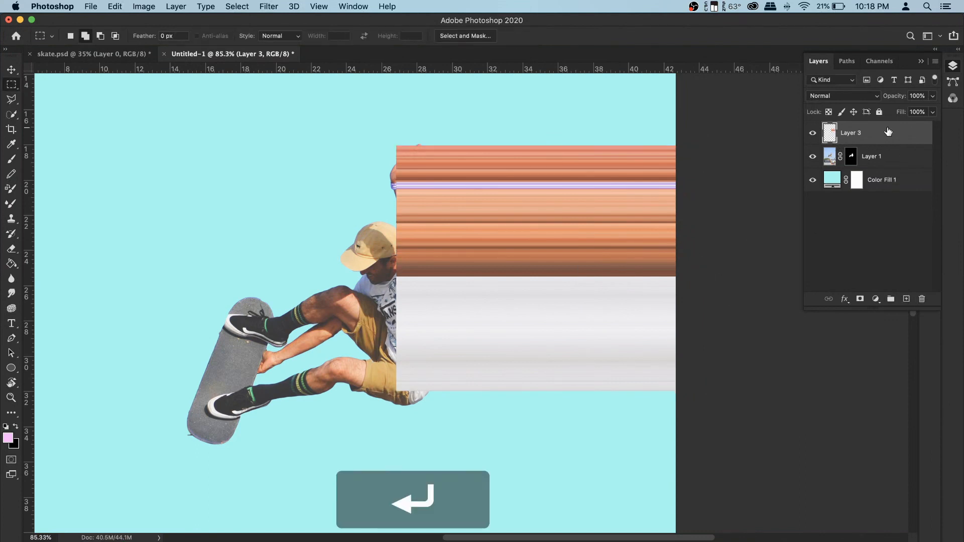
- Move the streak layer beneath the skater layer and select the skater layer
left_click_drag(888, 132, 886, 166)
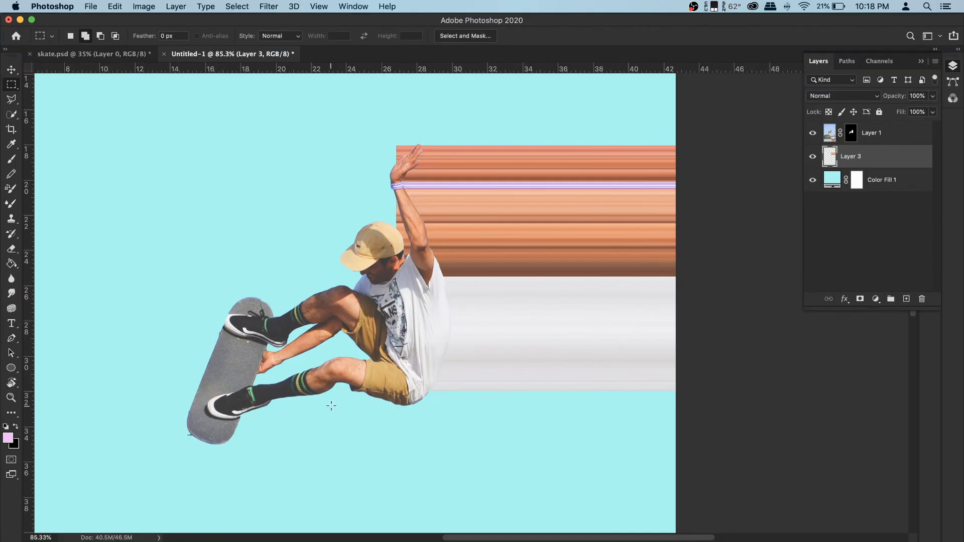
left_click(829, 134)
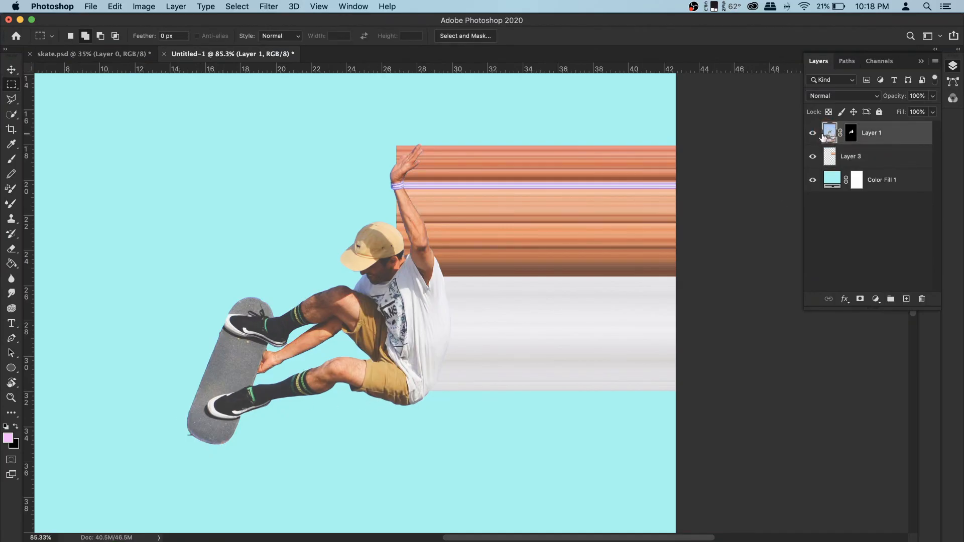
left_click(813, 134)
left_click(813, 134)
- Zoom in on the skateboard and marquee-select thin horizontal strips across the board's lower end and the shoe
right_click(10, 86)
left_click(51, 85)
scroll(214, 426, "up", 3)
scroll(214, 426, "up", 3)
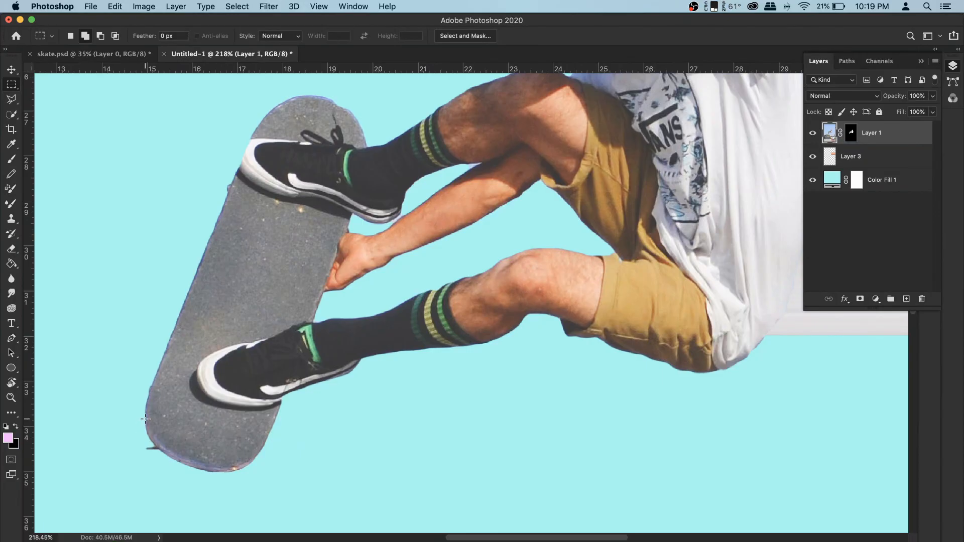
left_click_drag(145, 418, 270, 428)
left_click_drag(283, 356, 363, 345)
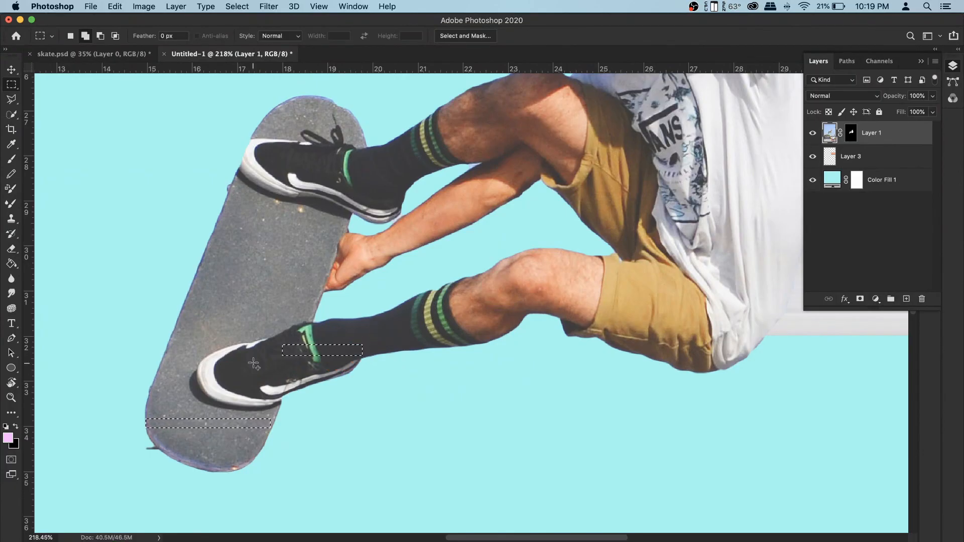
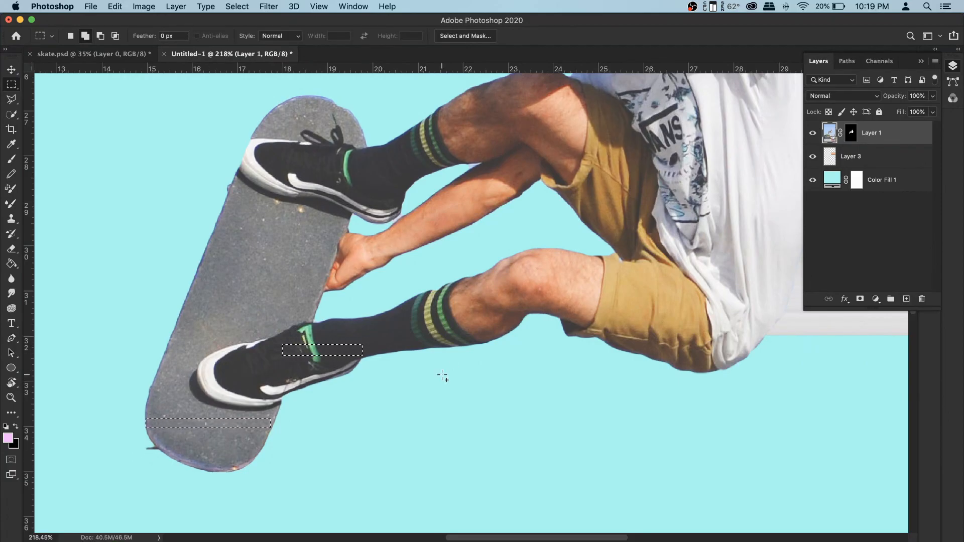
- Add marquee strips across the shin, knee and shorts to the selection and copy them to a new layer
left_click_drag(363, 329, 486, 322)
left_click_drag(491, 279, 783, 308)
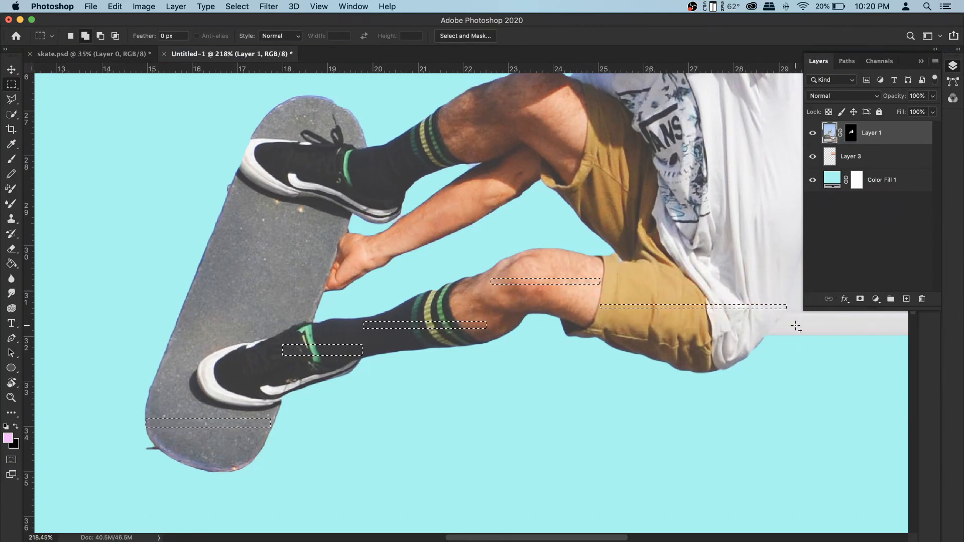
scroll(746, 332, "down", 2)
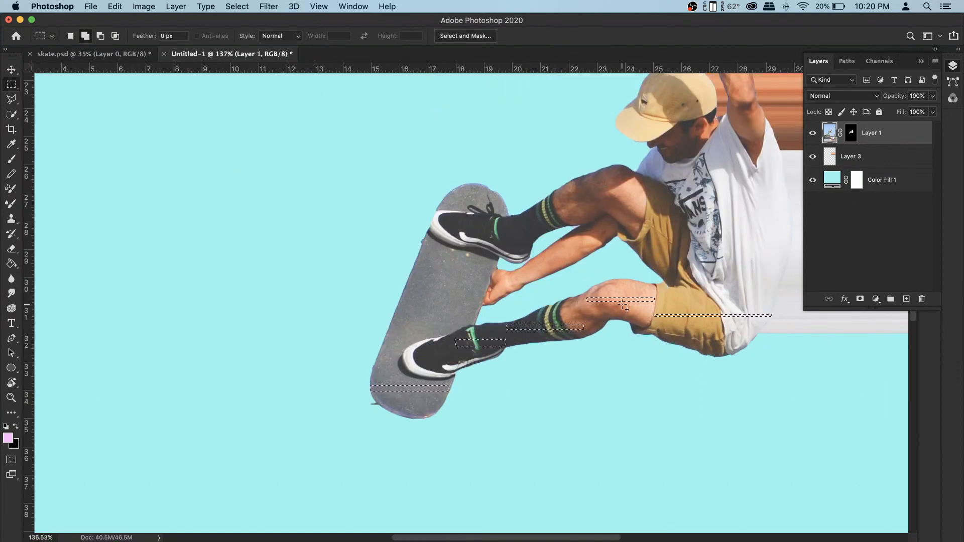
key("space")
left_click_drag(630, 382, 495, 349)
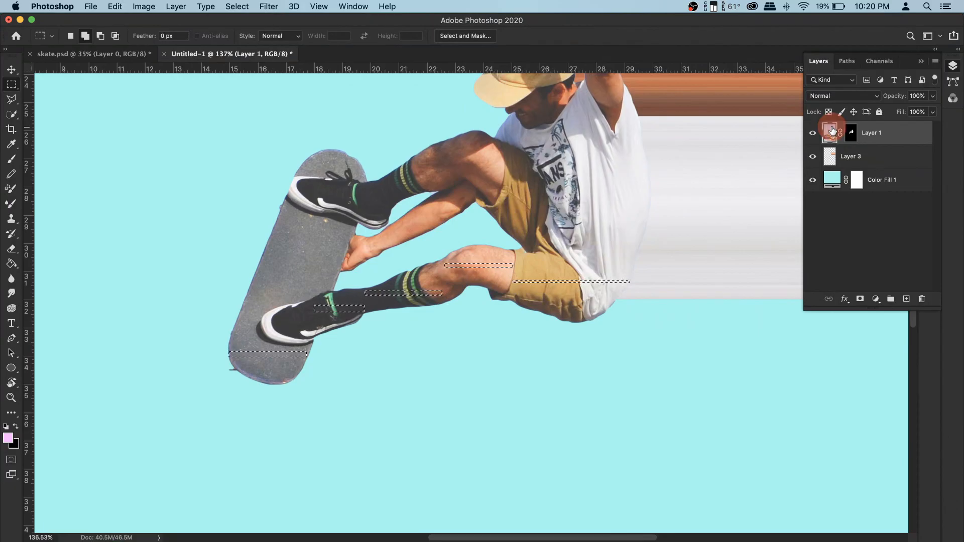
right_click(436, 284)
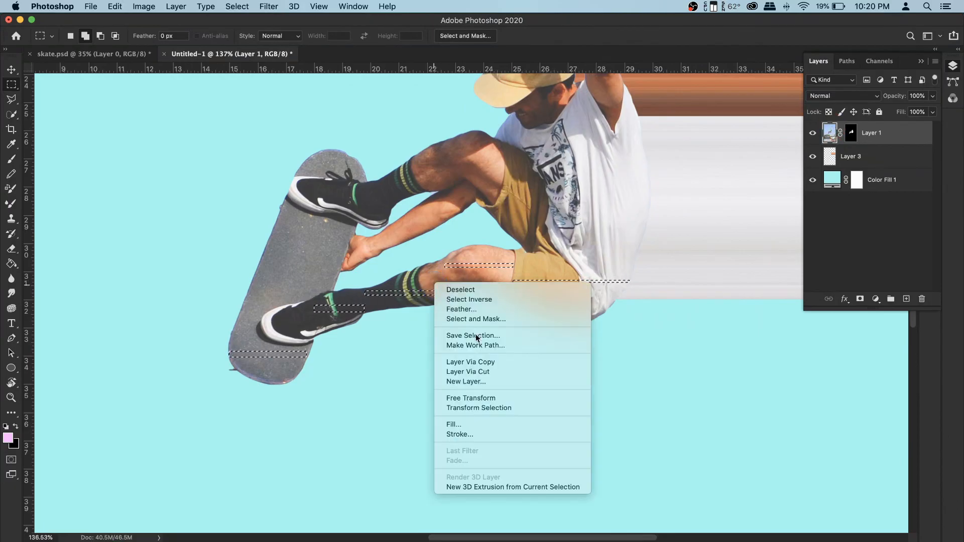
left_click(488, 370)
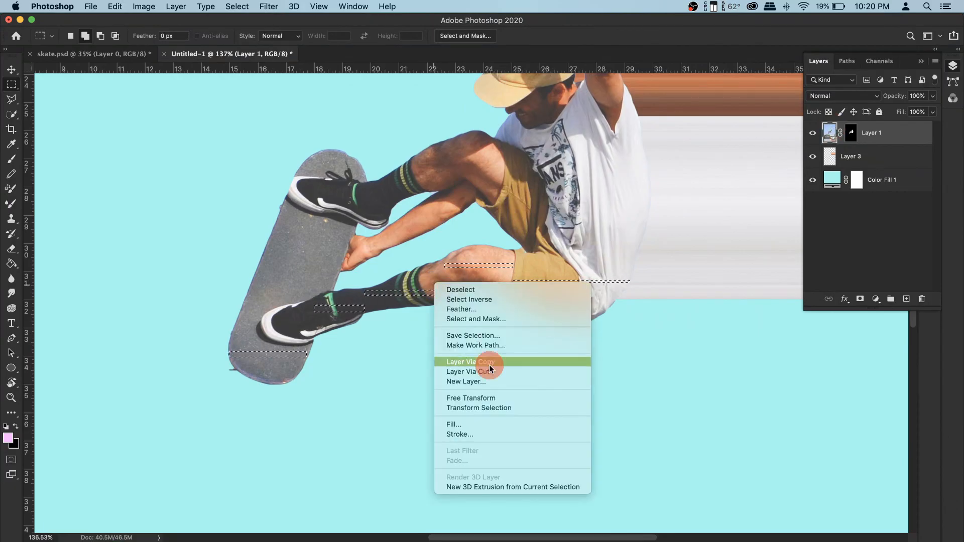
- Move the copied strips below the skater and slide the board strip up level with the shoe strip
left_click(11, 70)
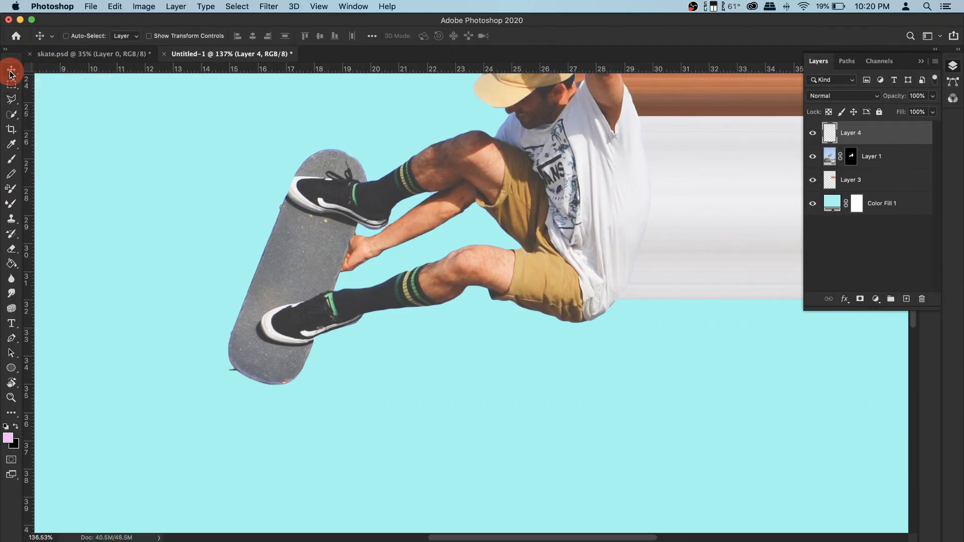
left_click_drag(414, 280, 419, 403)
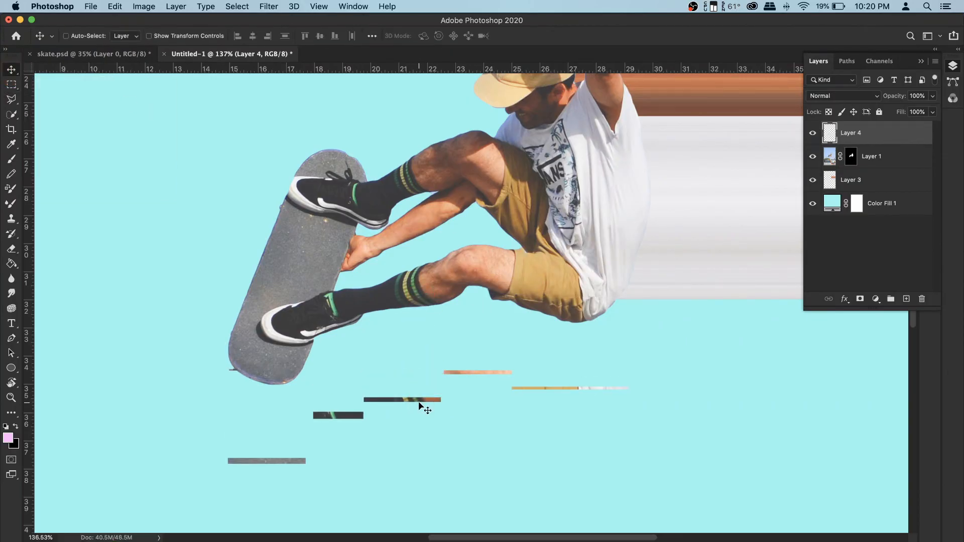
left_click(11, 85)
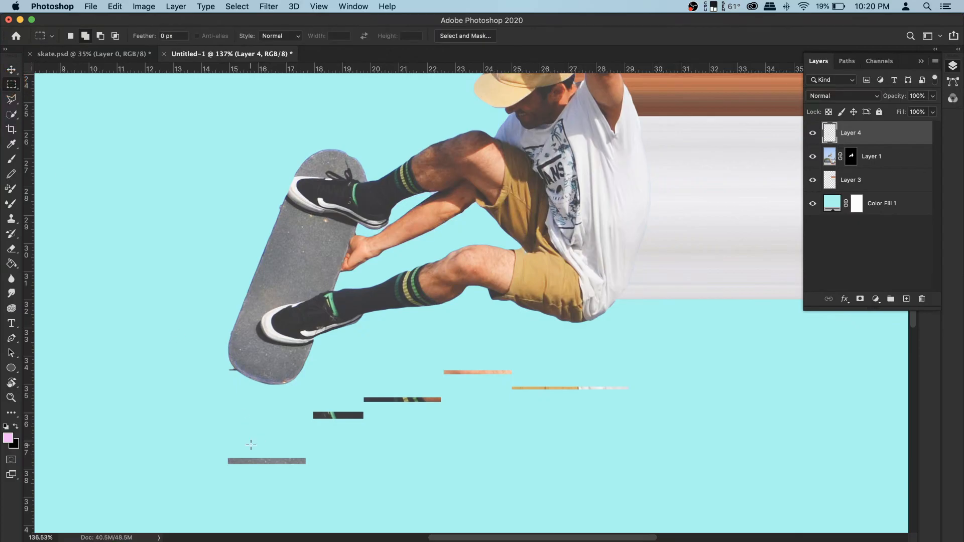
left_click_drag(216, 449, 343, 482)
key("v")
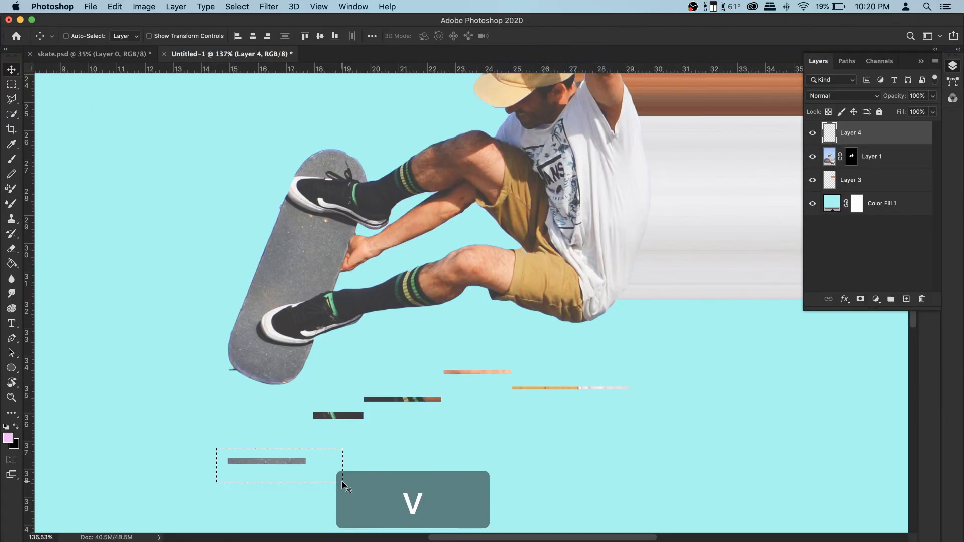
left_click_drag(270, 458, 277, 420)
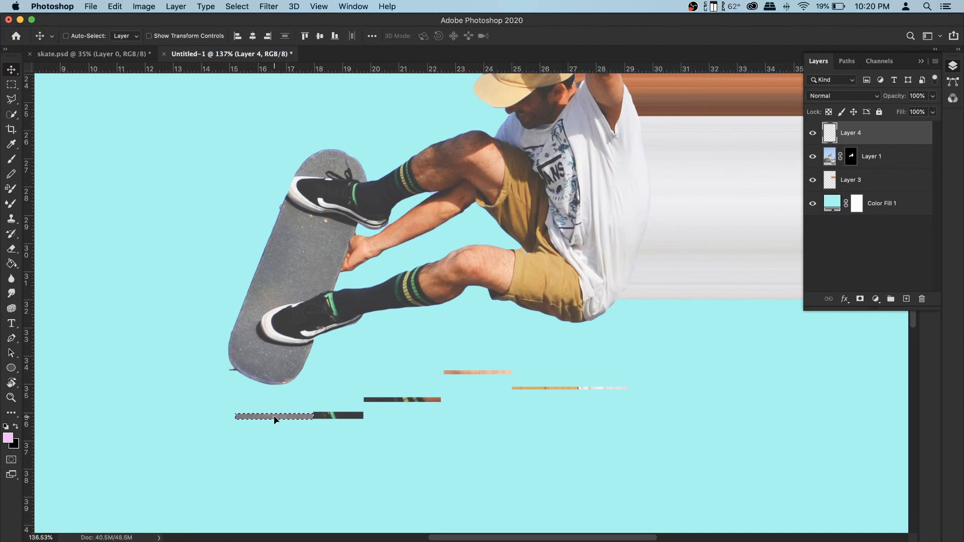
key("super+d")
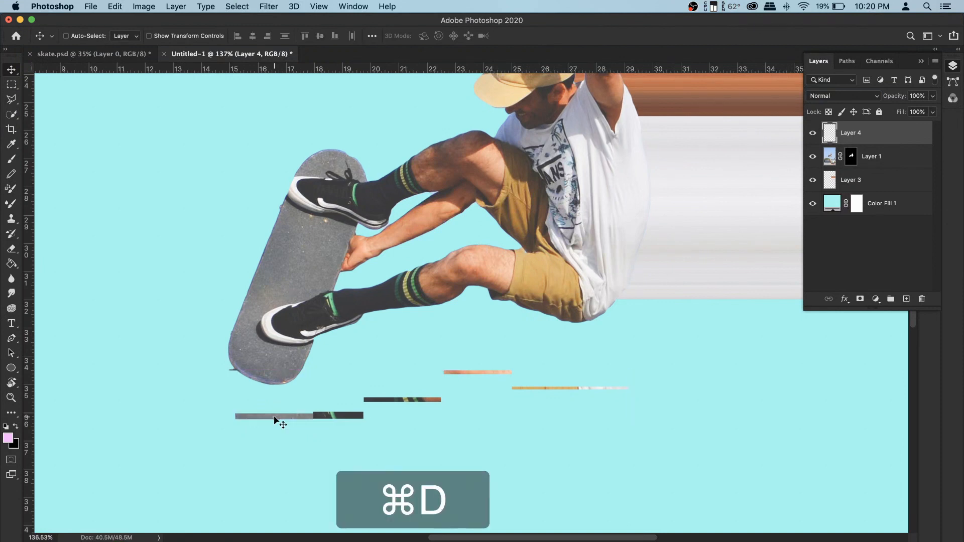
- Slide the sock and knee strips into one line, end to end after the shoe strip
left_click(9, 85)
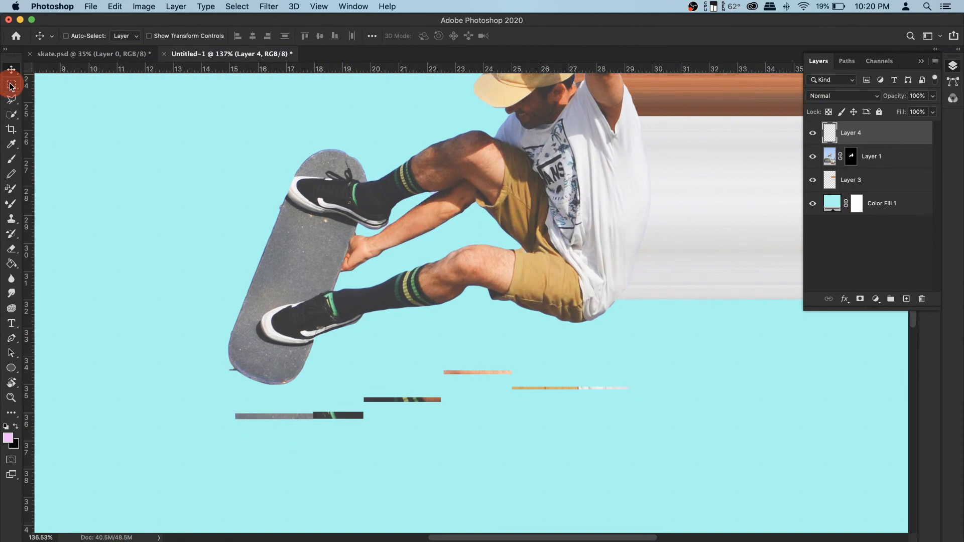
left_click_drag(359, 393, 459, 406)
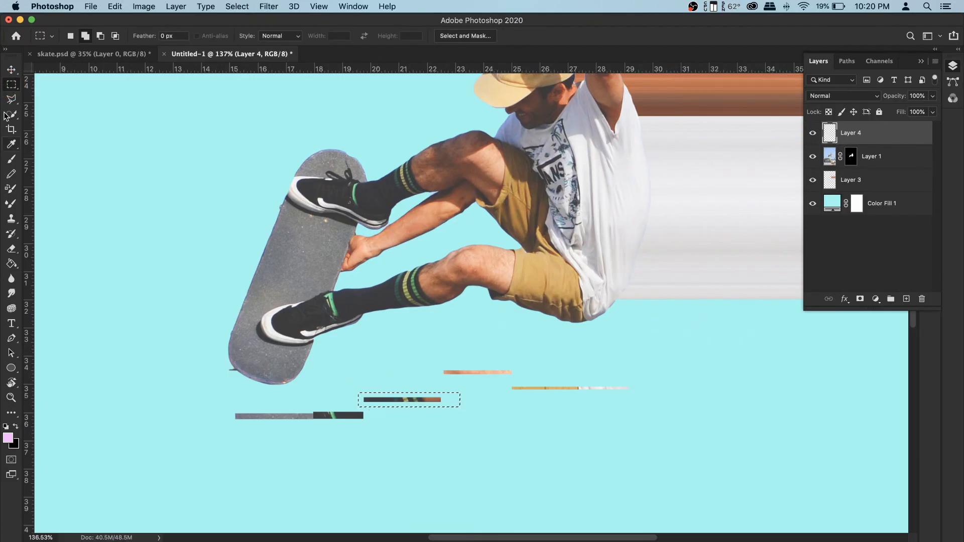
key("v")
left_click_drag(394, 402, 394, 417)
key("super+d")
key("m")
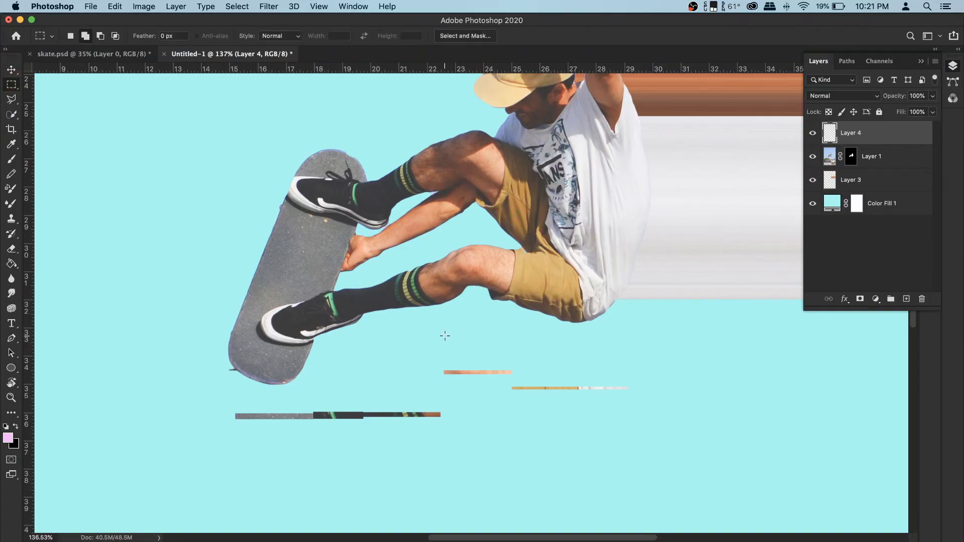
left_click_drag(437, 363, 525, 377)
key("v")
left_click_drag(497, 373, 494, 415)
key("super+d")
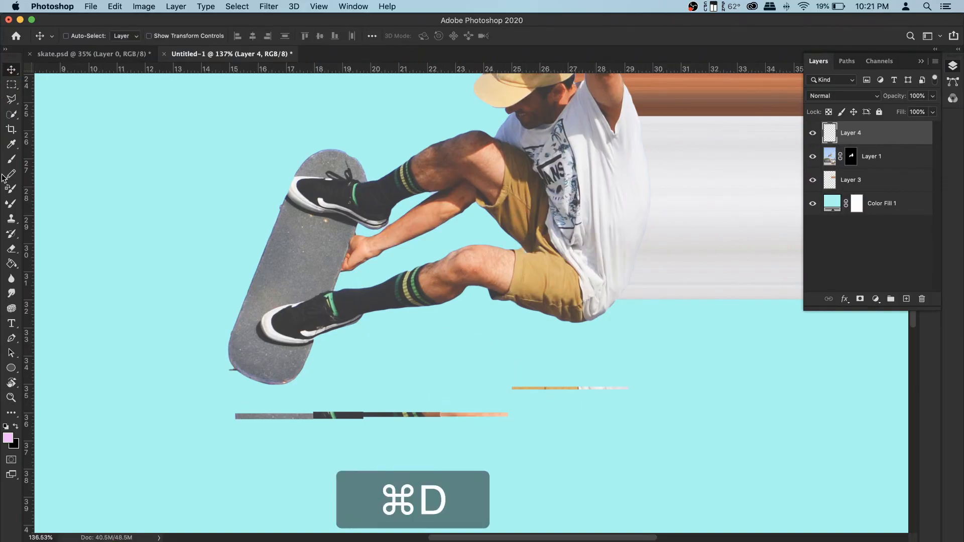
- Slide the shorts strip onto the end of the row and deselect
key("m")
mouse_move(655, 408)
left_mouse_down()
mouse_move(513, 370)
mouse_move(501, 351)
left_mouse_up()
key("v")
left_click_drag(544, 390, 547, 415)
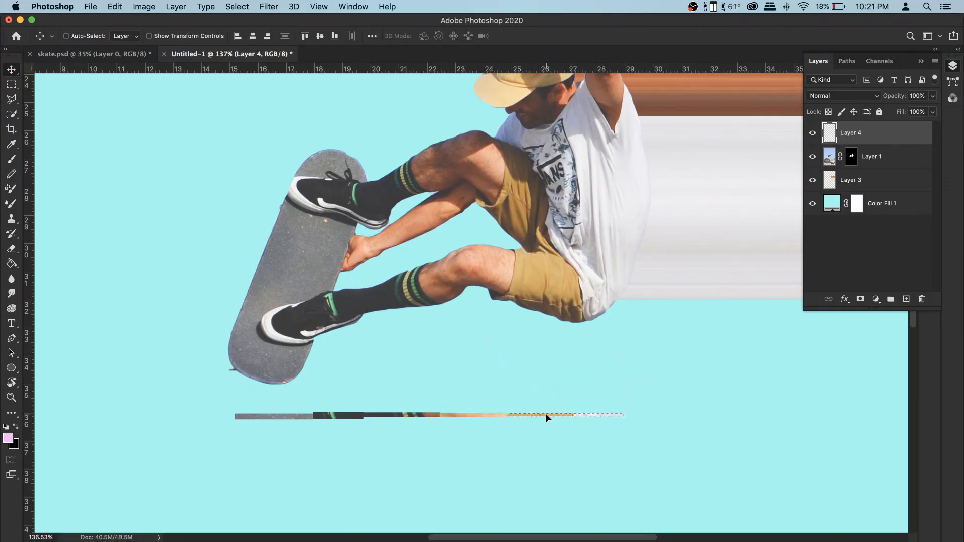
key("super+d")
- Stretch the row of strips vertically with Free Transform and apply it
key("super+t")
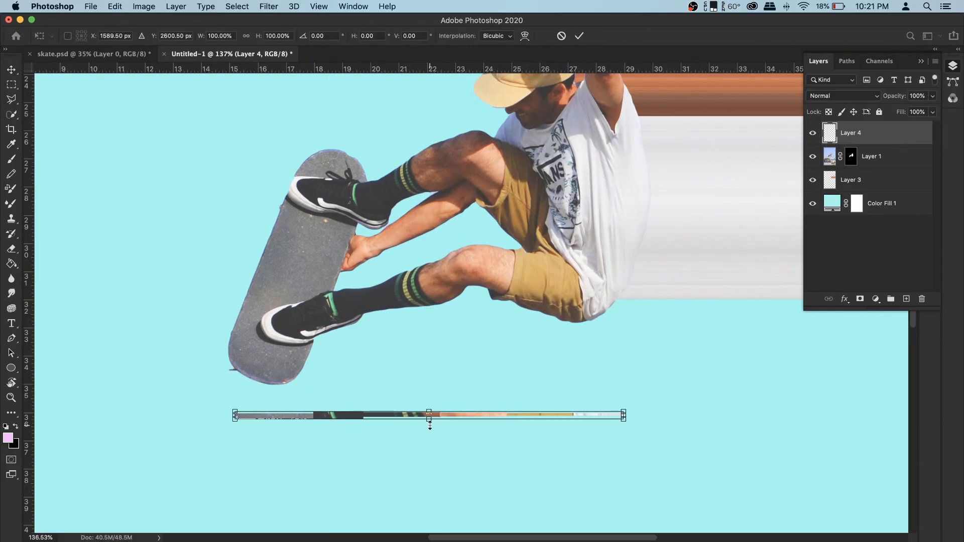
left_click_drag(430, 425, 442, 528)
scroll(452, 448, "down", 3)
key("Return")
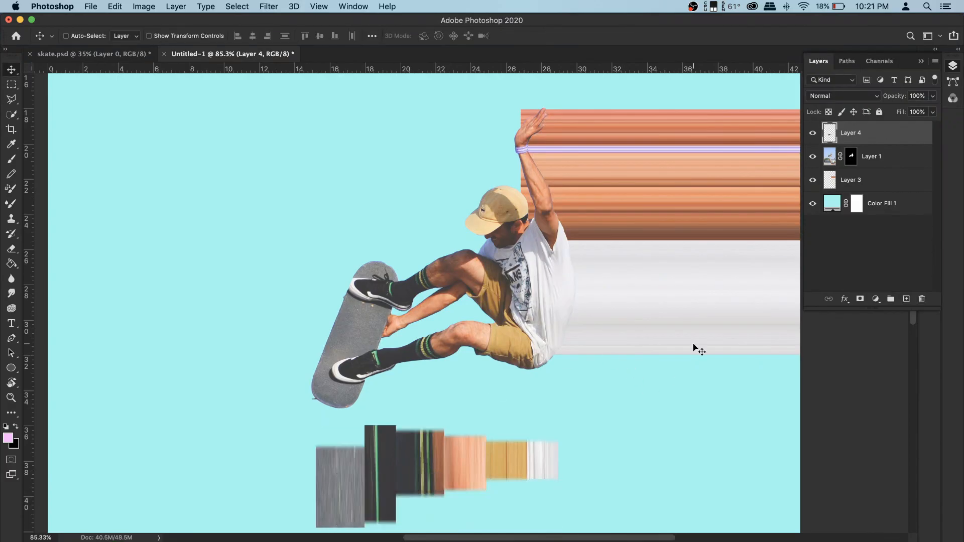
- Select a thin horizontal row across the stretched strips and copy it to a new layer
left_click(11, 85)
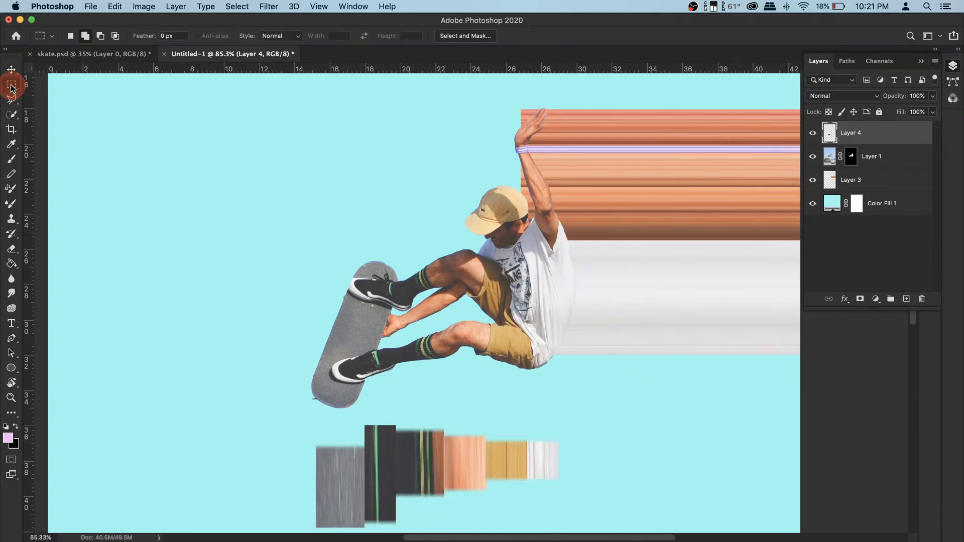
left_click_drag(307, 470, 611, 470)
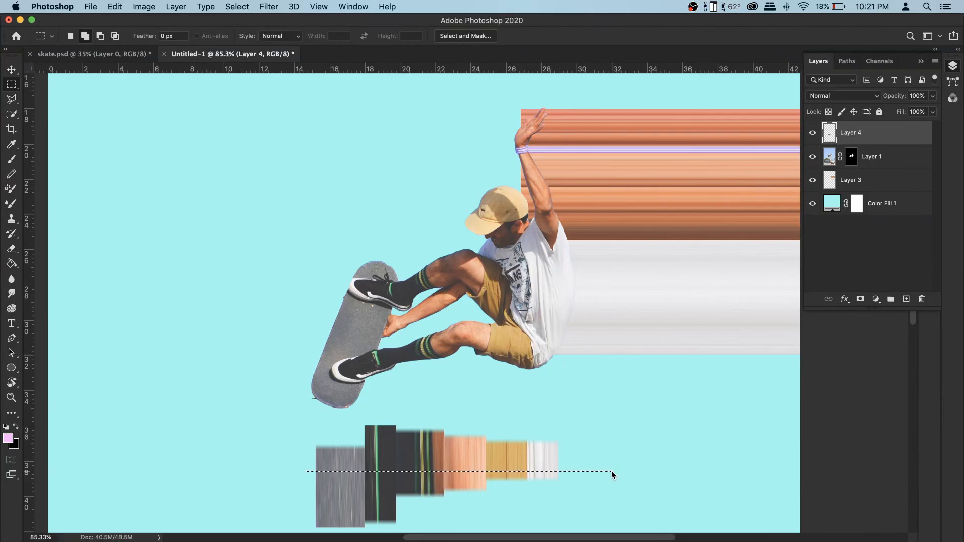
right_click(421, 471)
left_click(501, 472)
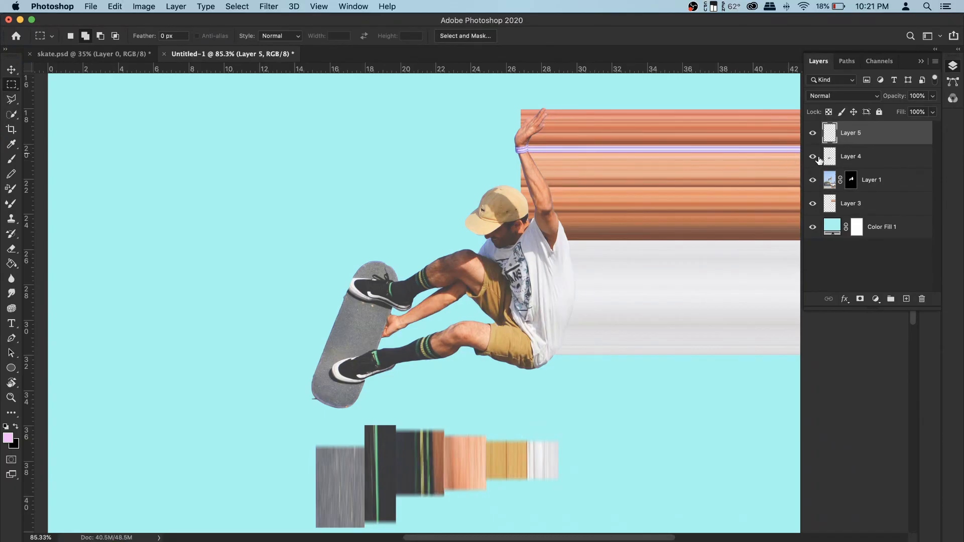
- Hide and delete the stretched strip layer
left_click(813, 158)
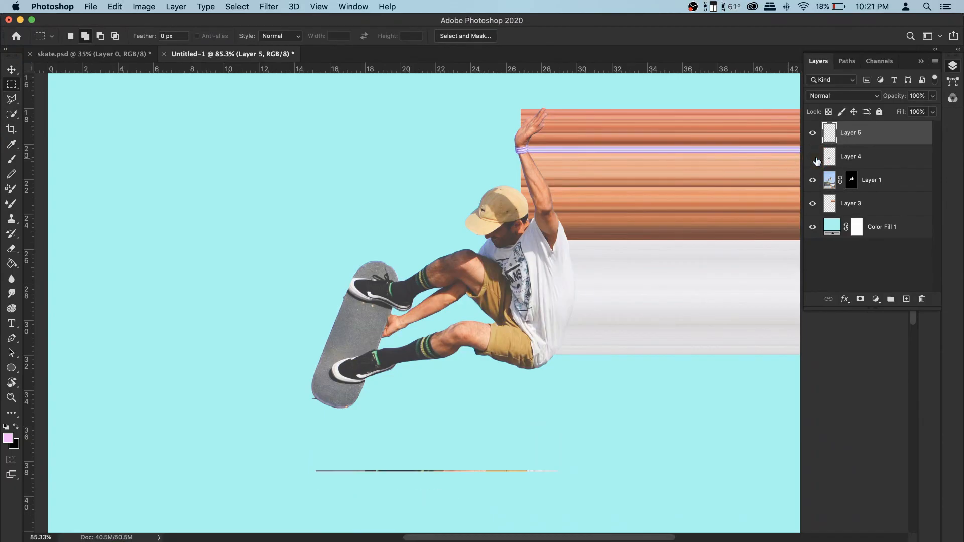
left_click(854, 140)
left_click(859, 158)
key("BackSpace")
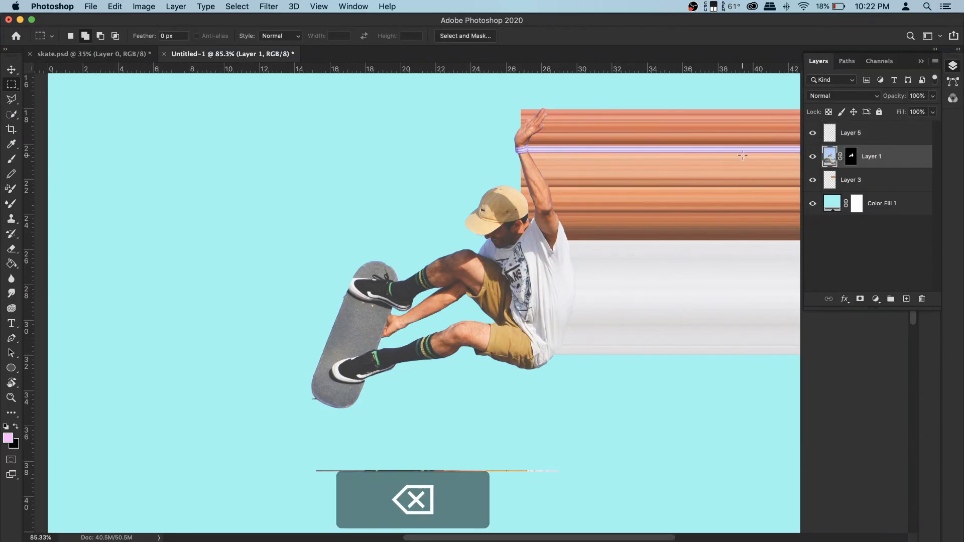
- Stretch the thin slice layer downward with Free Transform from the skater's feet to the canvas bottom, and apply it
left_click(827, 132)
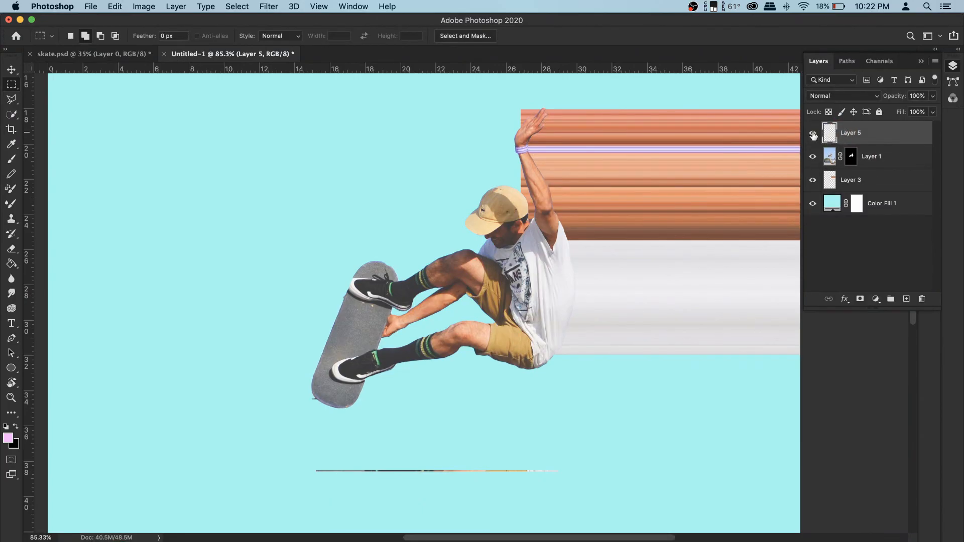
left_click(812, 134)
left_click(810, 134)
key("super+t")
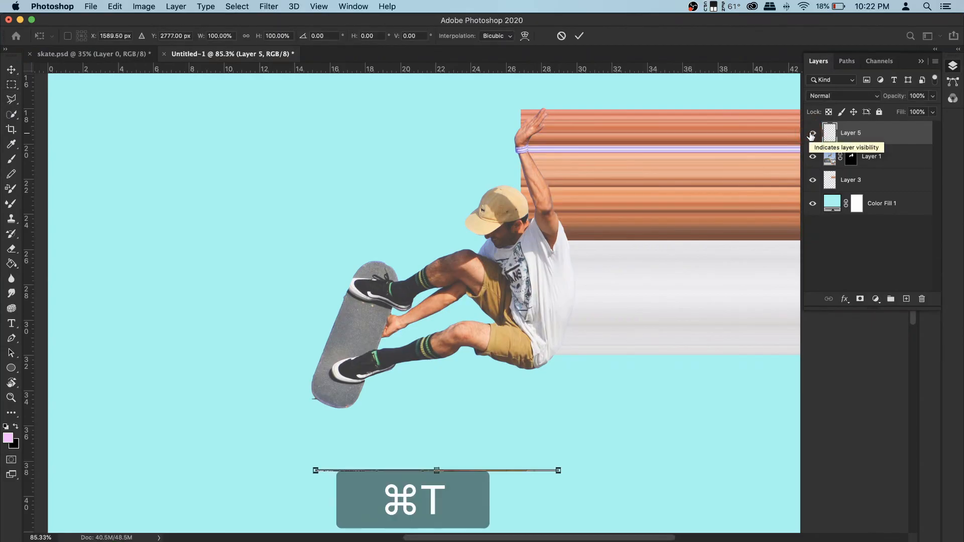
left_click_drag(439, 463, 435, 341)
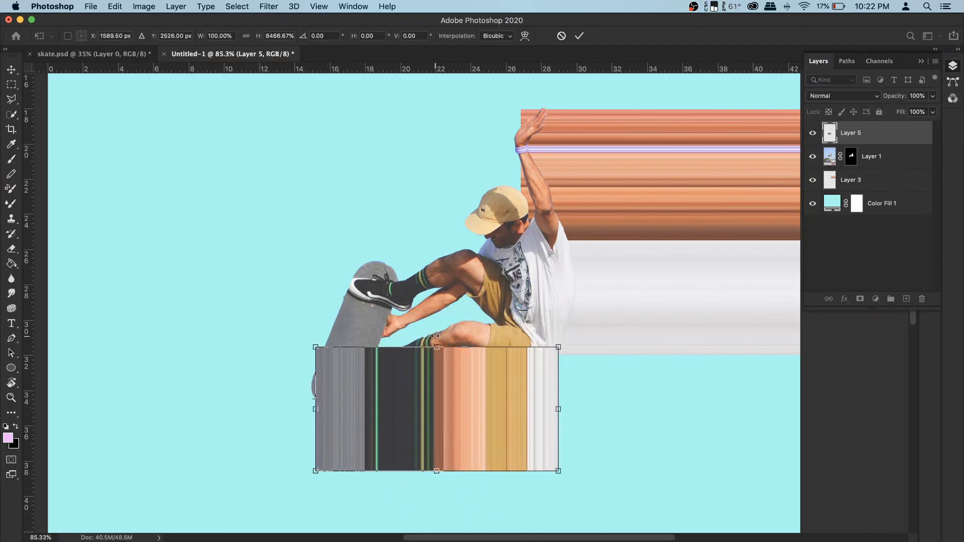
scroll(435, 342, "down", 3)
scroll(434, 338, "down", 2)
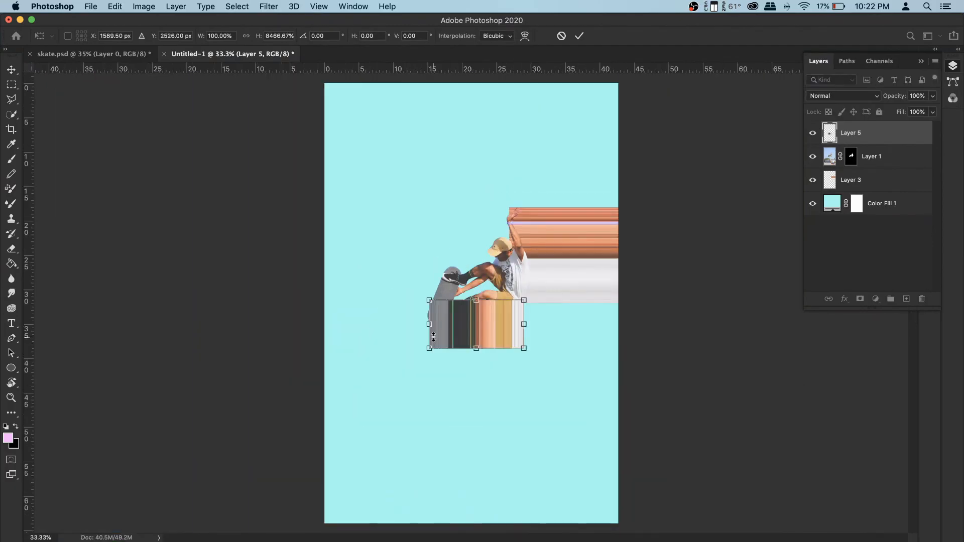
left_click_drag(478, 350, 497, 531)
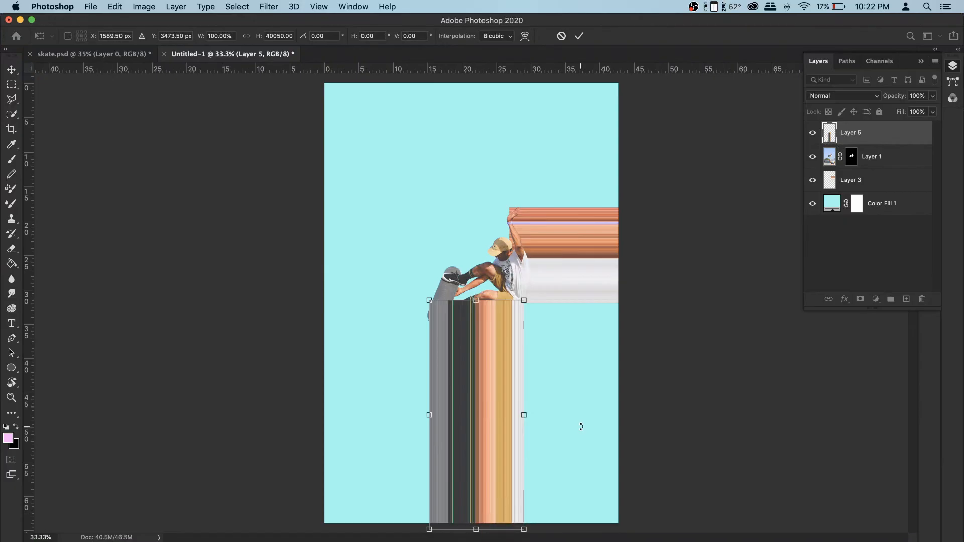
key("Return")
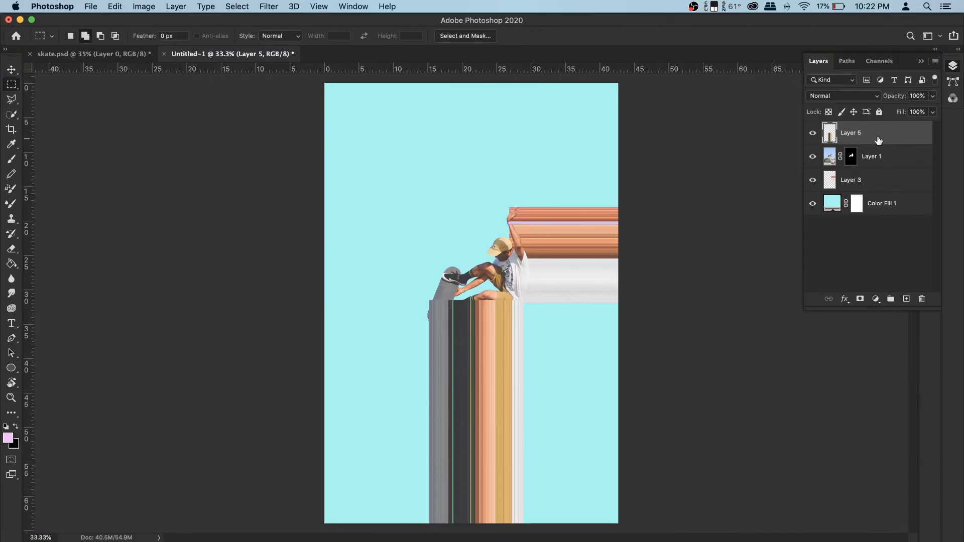
- Move the vertical streak layer beneath the skater layer and toggle its visibility to compare
left_click_drag(882, 137, 883, 167)
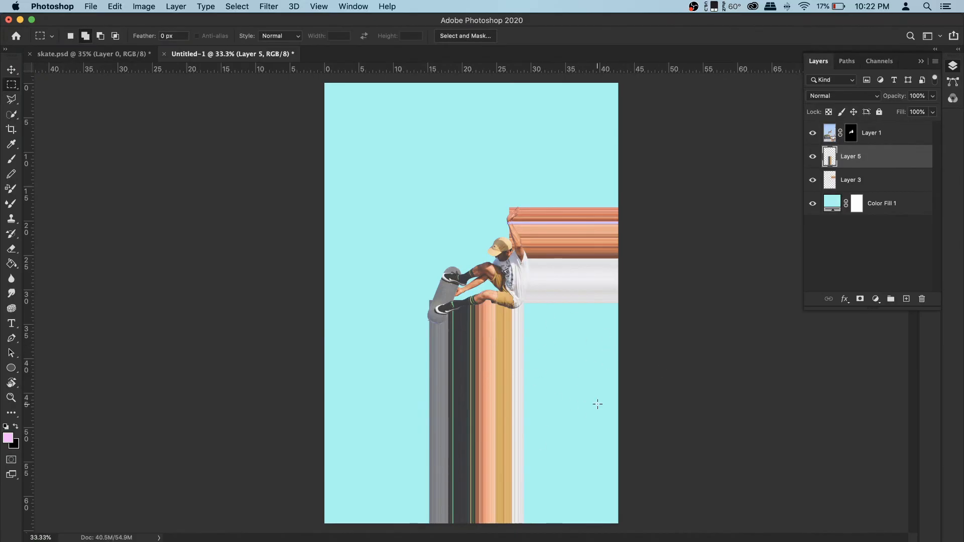
mouse_move(573, 371)
left_mouse_down()
mouse_move(591, 371)
mouse_move(563, 375)
left_mouse_up()
key("super+d")
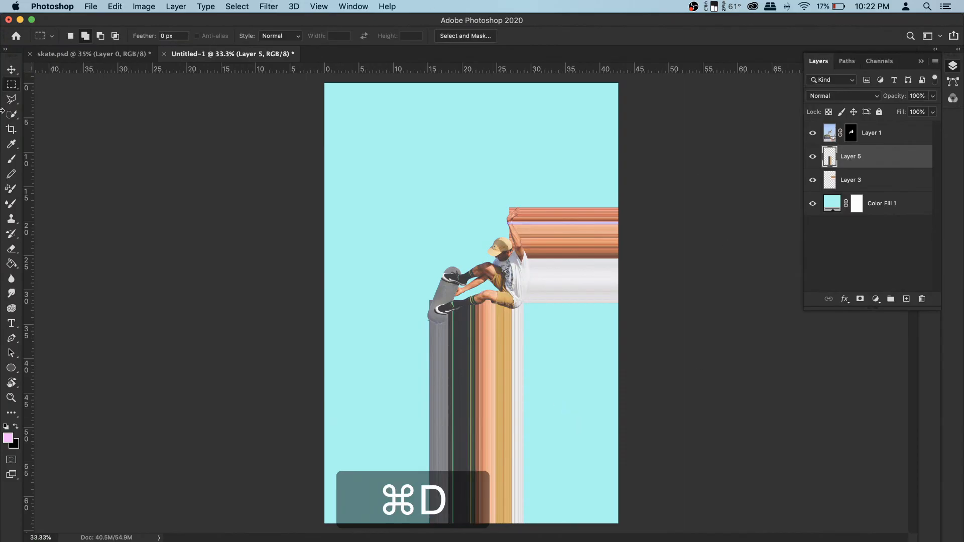
left_click(814, 157)
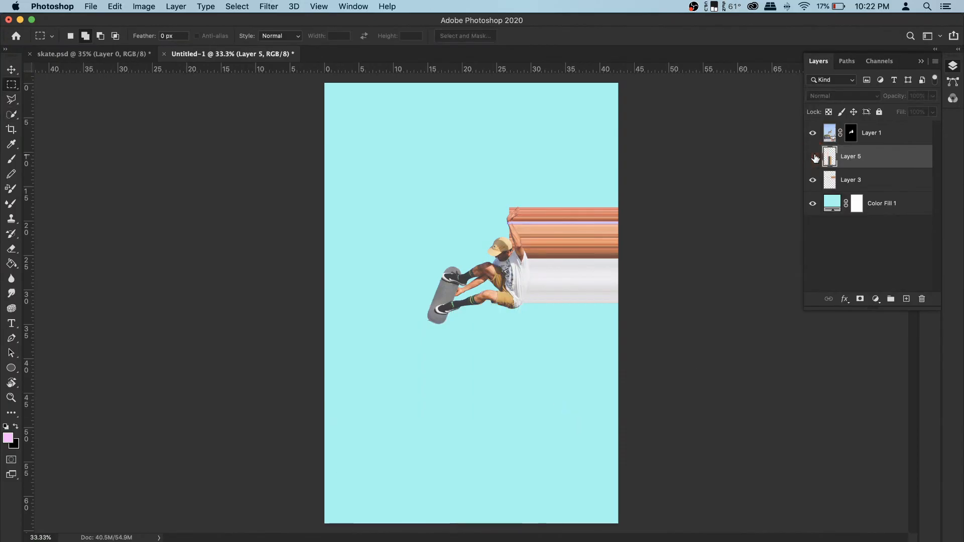
left_click(813, 157)
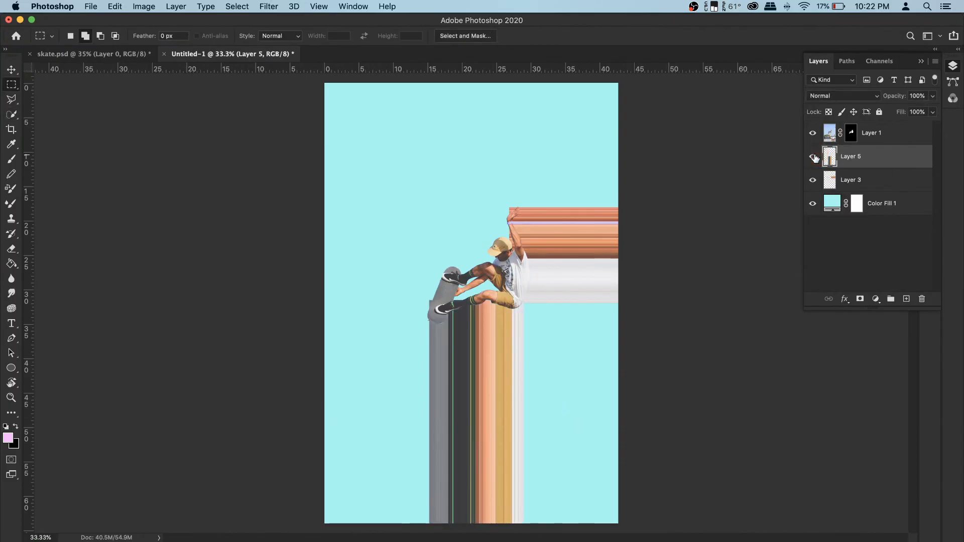
- Skew the vertical streak layer so its bottom edge fans outward on both sides, and apply the transform
key("super+t")
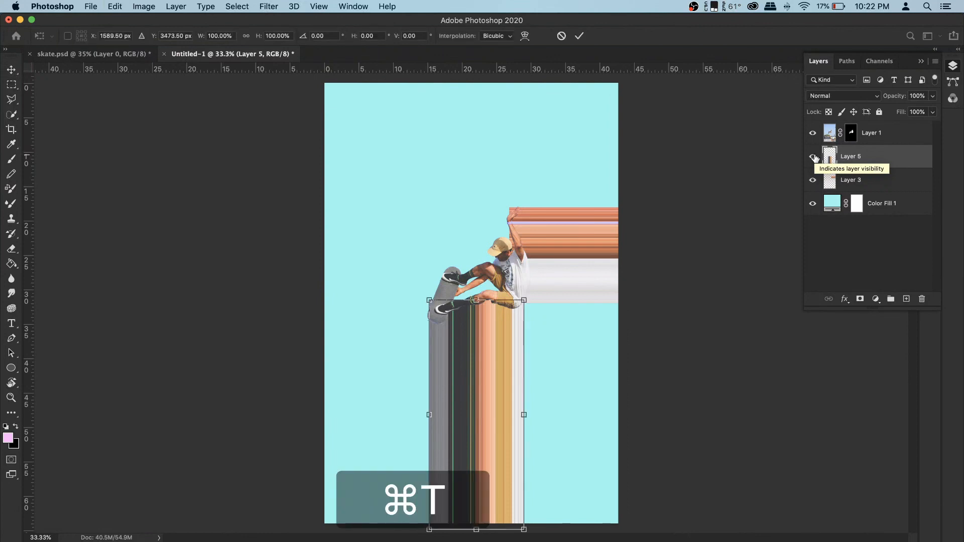
right_click(507, 355)
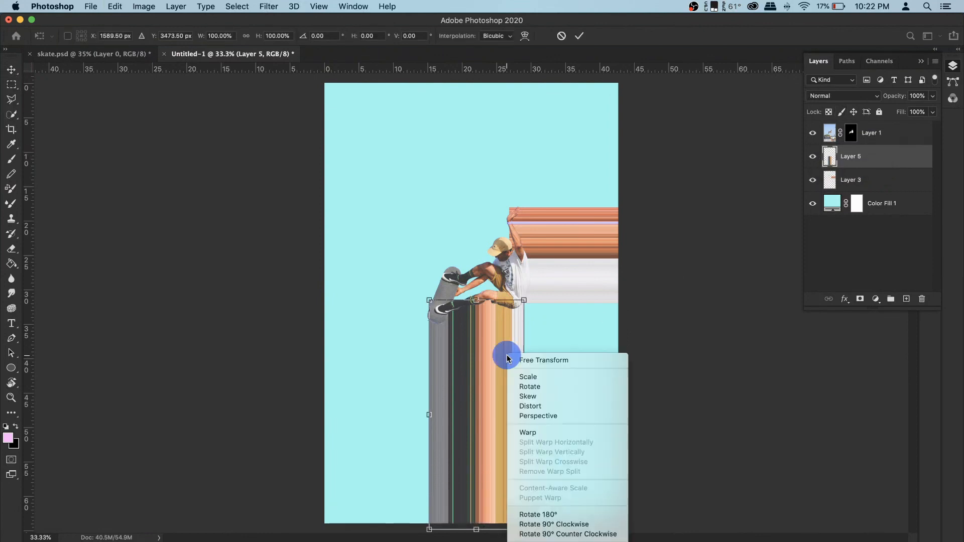
left_click(560, 397)
left_click_drag(524, 531, 626, 540)
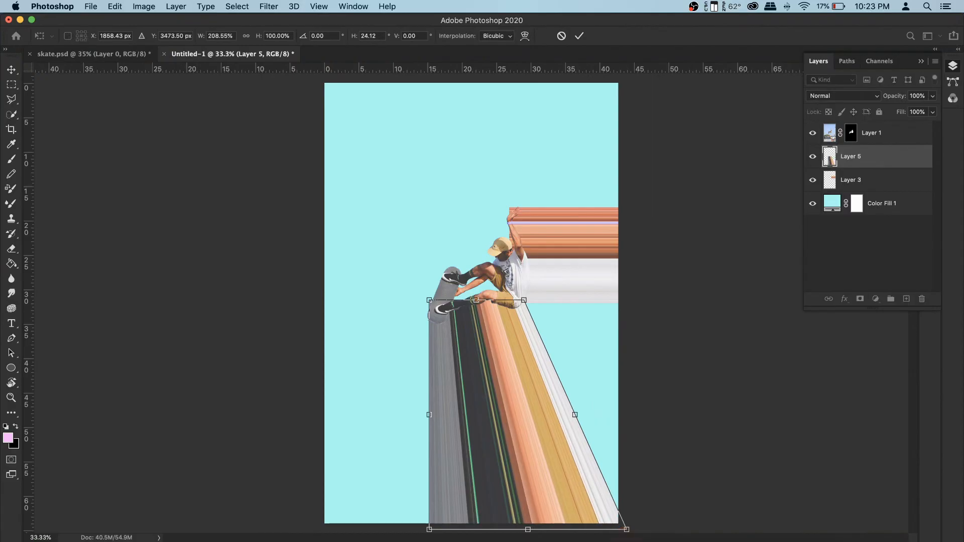
left_click_drag(429, 530, 384, 537)
key("Return")
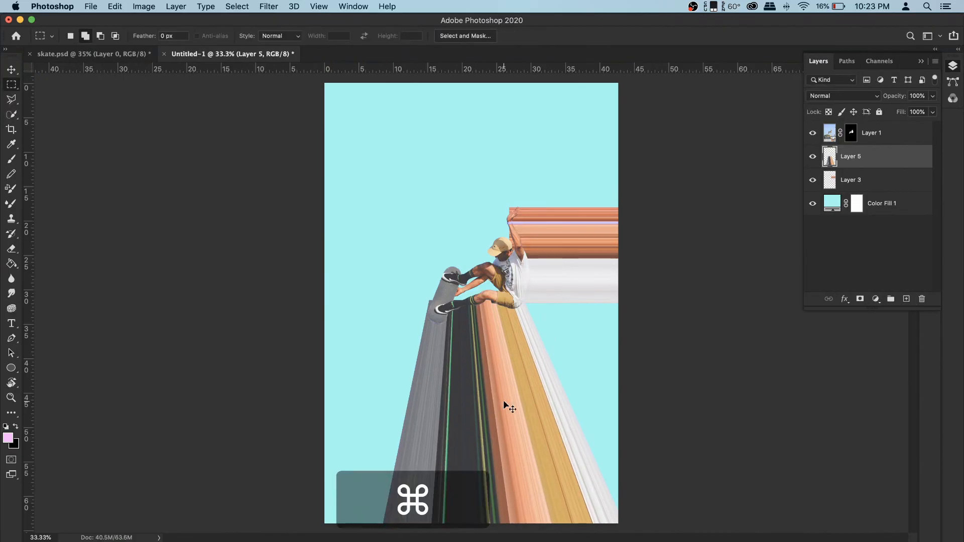
- Warp the vertical streaks so they curve outward to the left toward the canvas bottom, and apply
key("super+t")
right_click(484, 374)
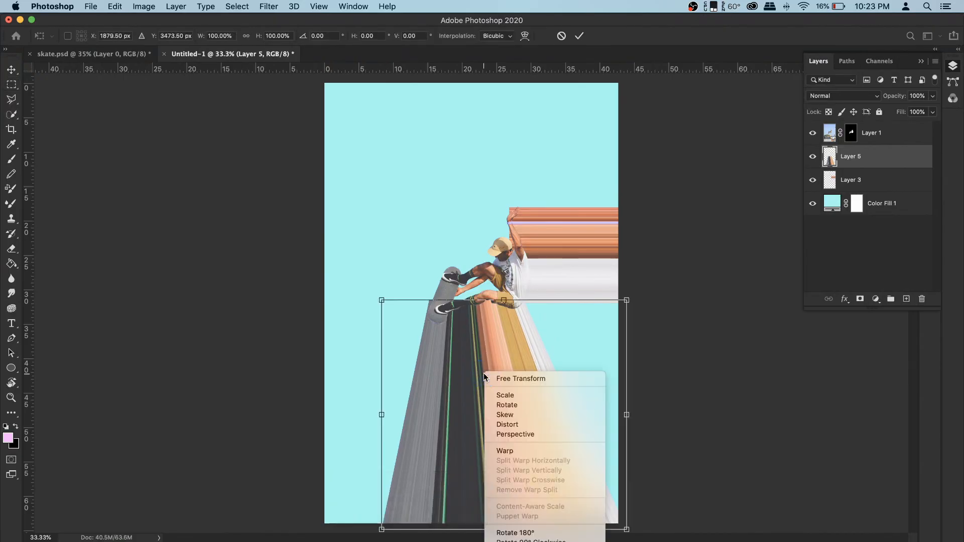
left_click(520, 451)
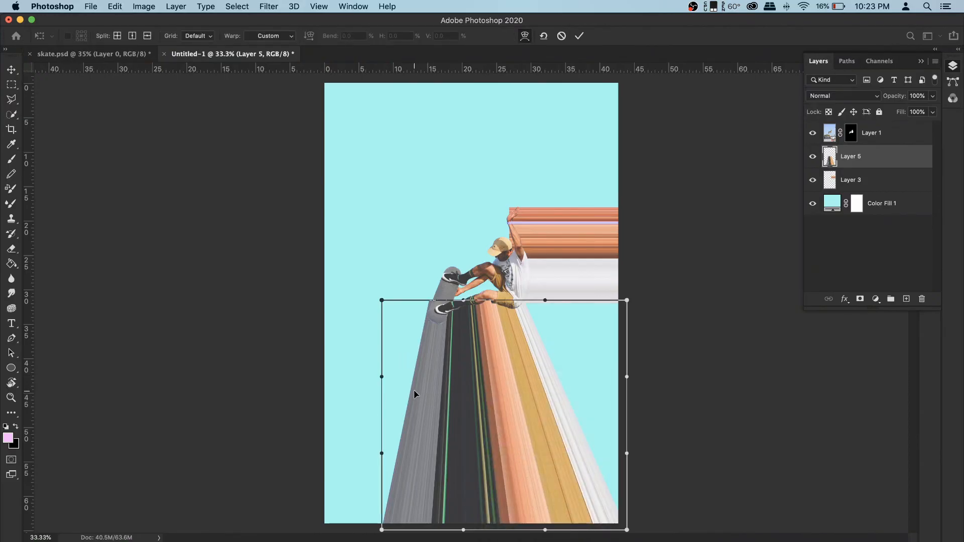
left_click_drag(414, 389, 429, 413)
left_click_drag(575, 397, 577, 400)
left_click_drag(428, 489, 427, 495)
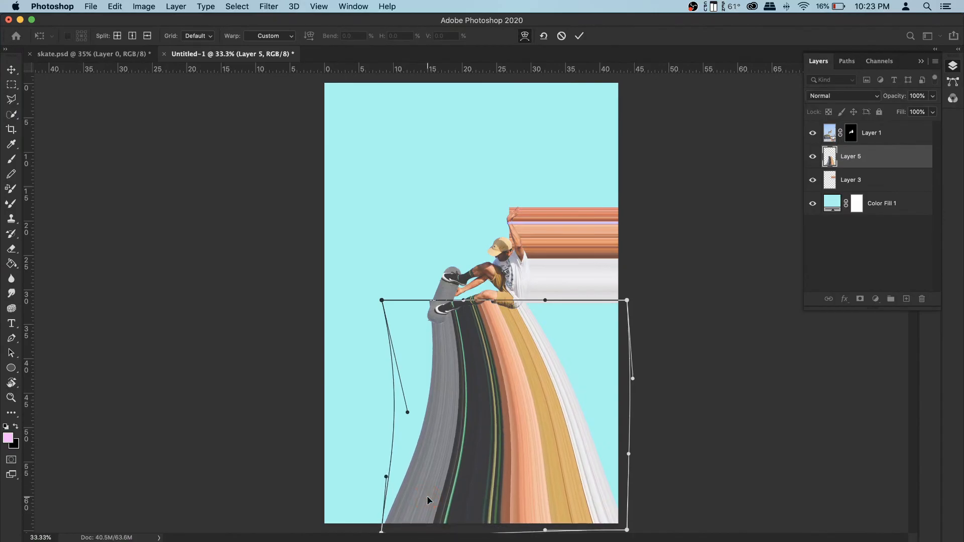
key("Return")
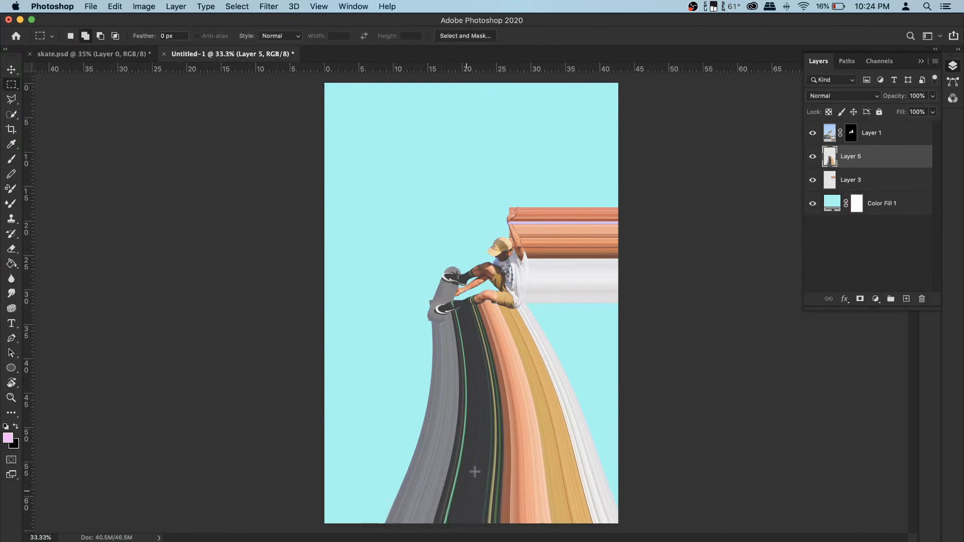
- Select the horizontal streak layer and skew its right edge so the streaks fan out upward and downward
left_click(866, 181)
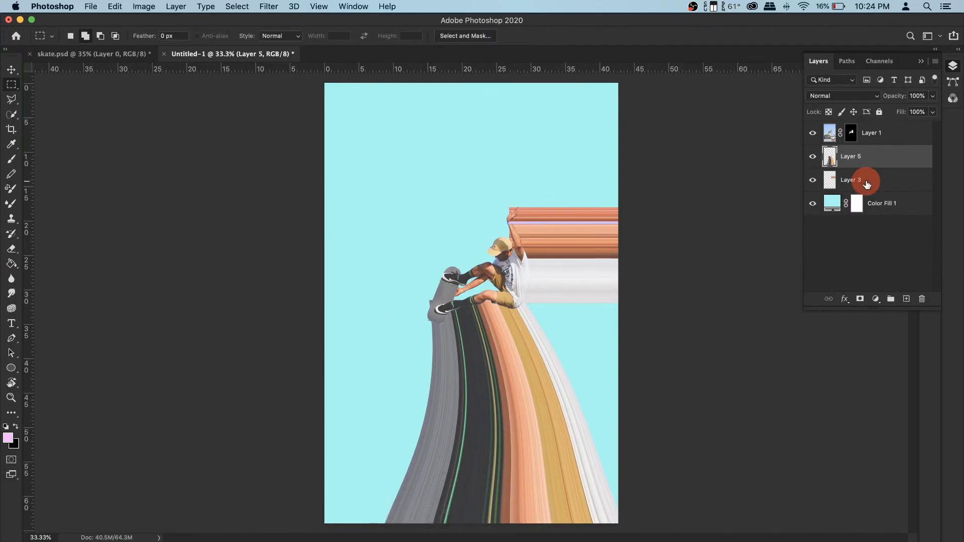
left_click(811, 182)
left_click(812, 180)
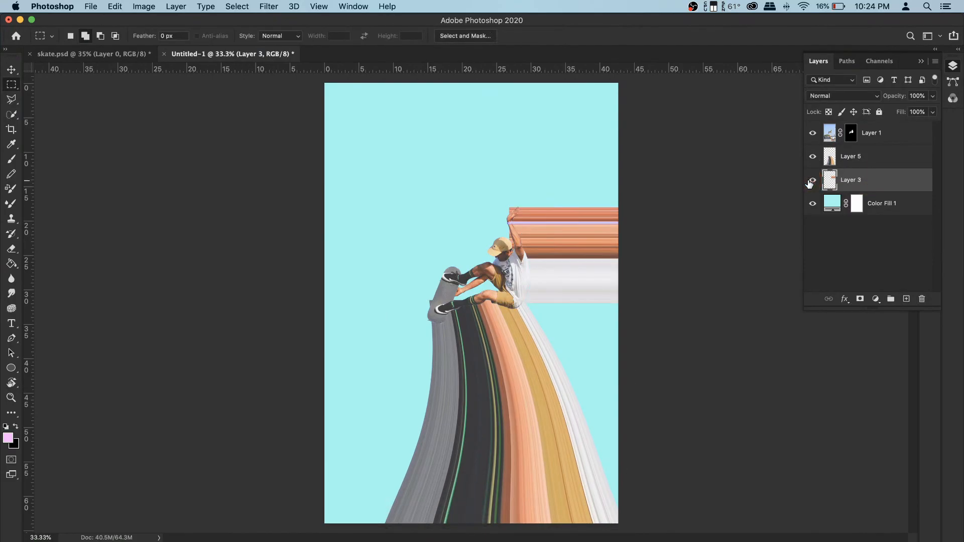
key("super+t")
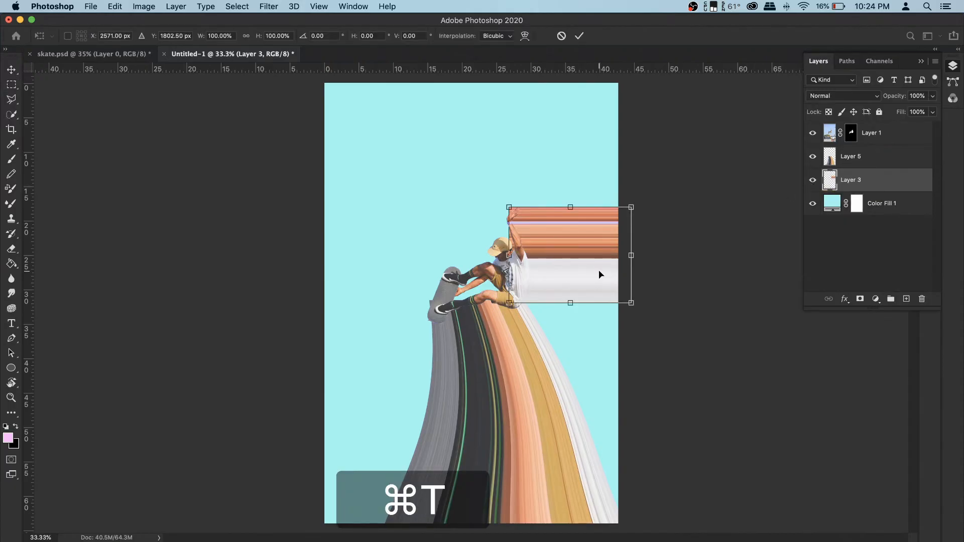
right_click(598, 269)
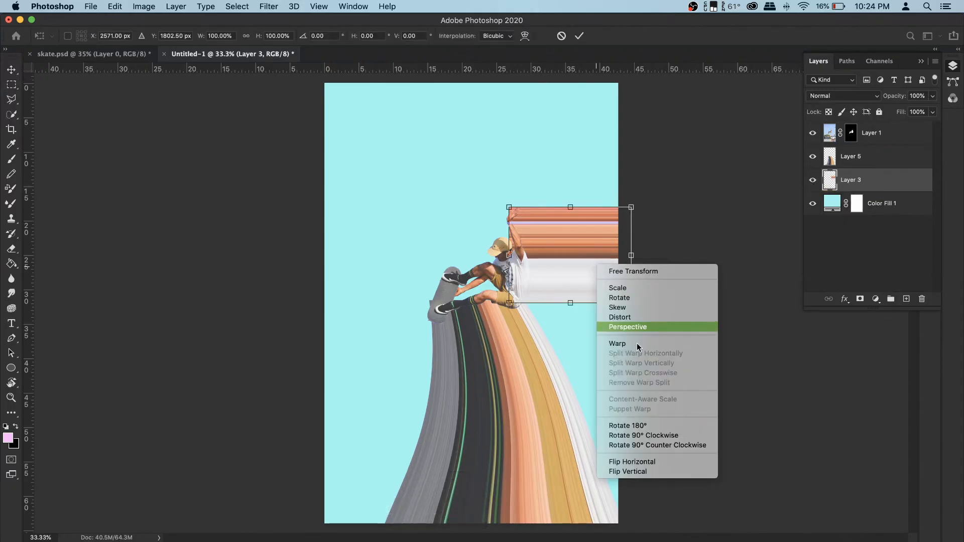
left_click(640, 307)
left_click_drag(634, 305, 656, 519)
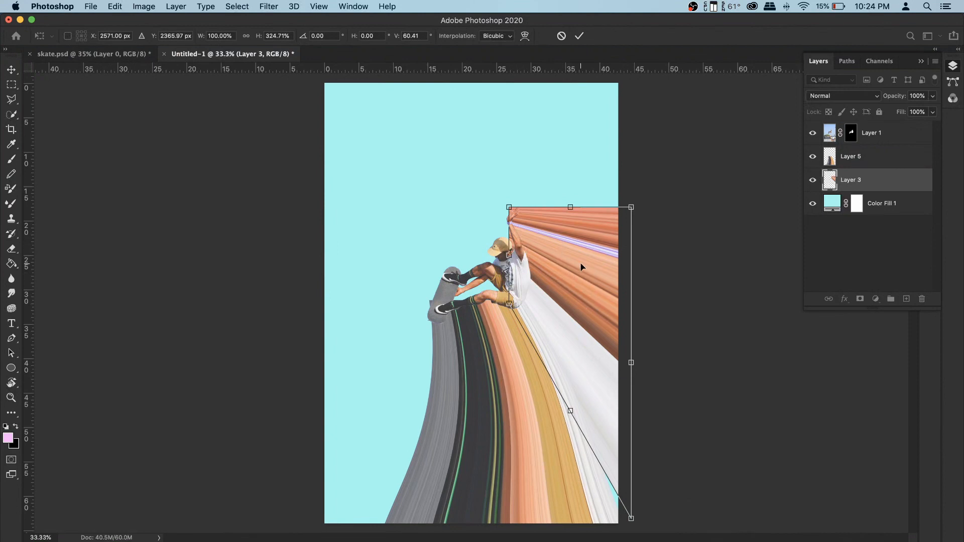
left_click_drag(633, 209, 637, 179)
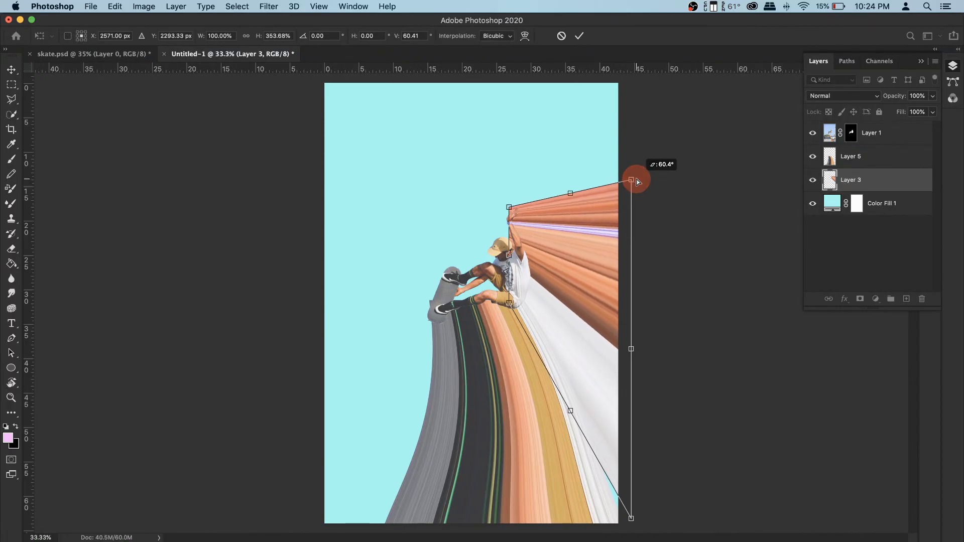
left_click_drag(633, 347, 635, 332)
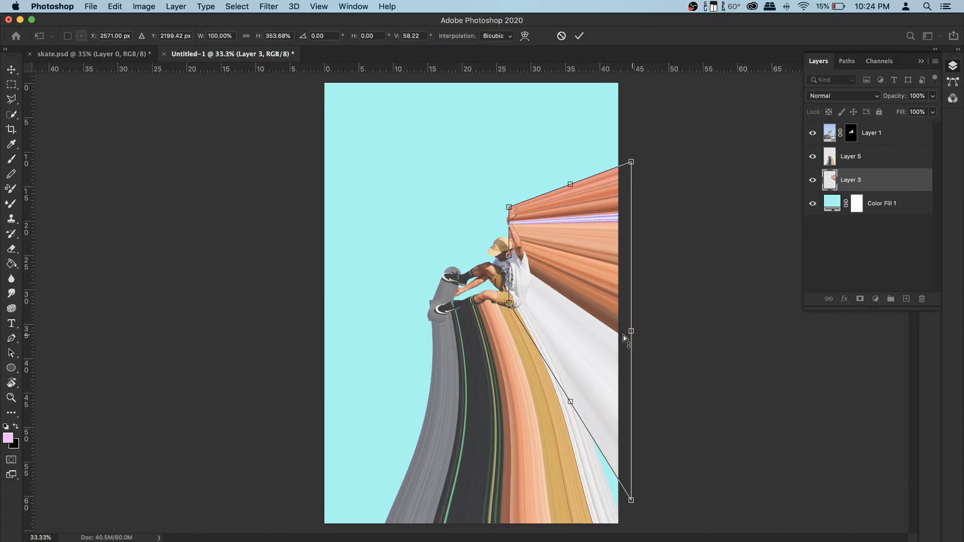
- Warp the horizontal streaks into a downward arc around the skater, and apply the transform
right_click(560, 231)
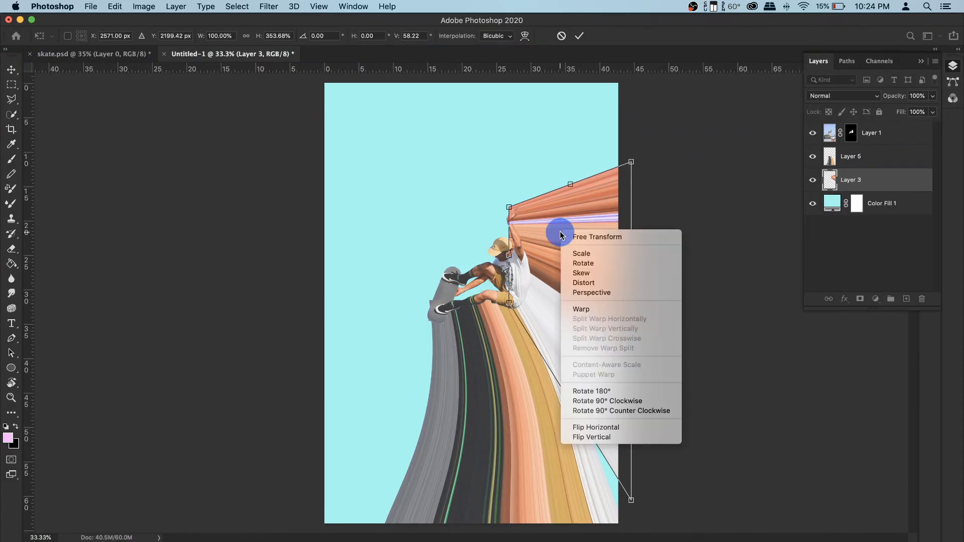
left_click(594, 308)
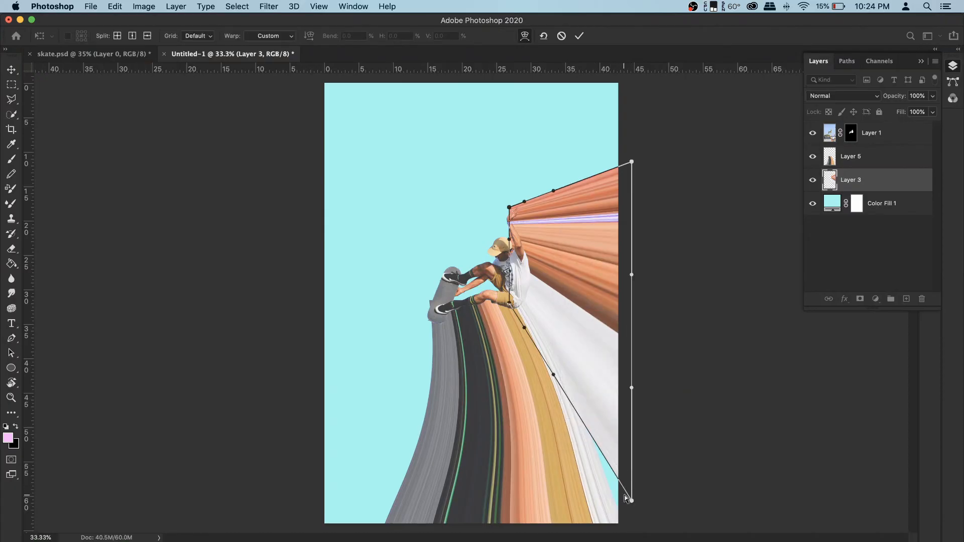
left_click_drag(634, 503, 619, 538)
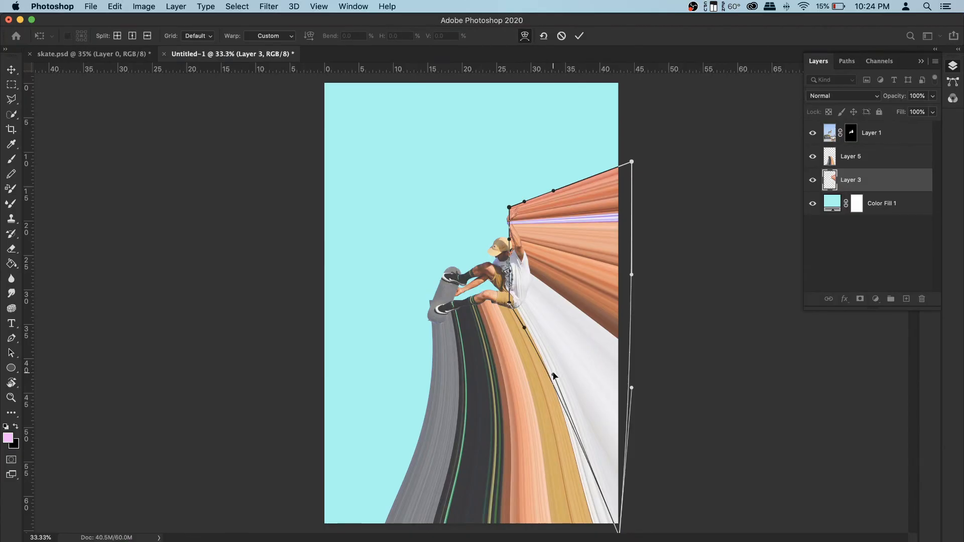
left_click_drag(555, 376, 571, 352)
left_click_drag(634, 161, 671, 243)
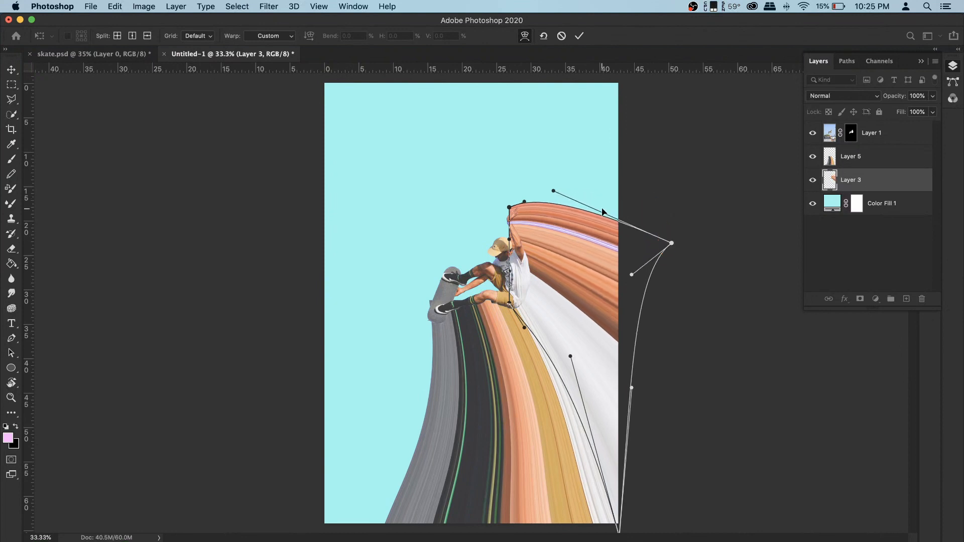
key("Return")
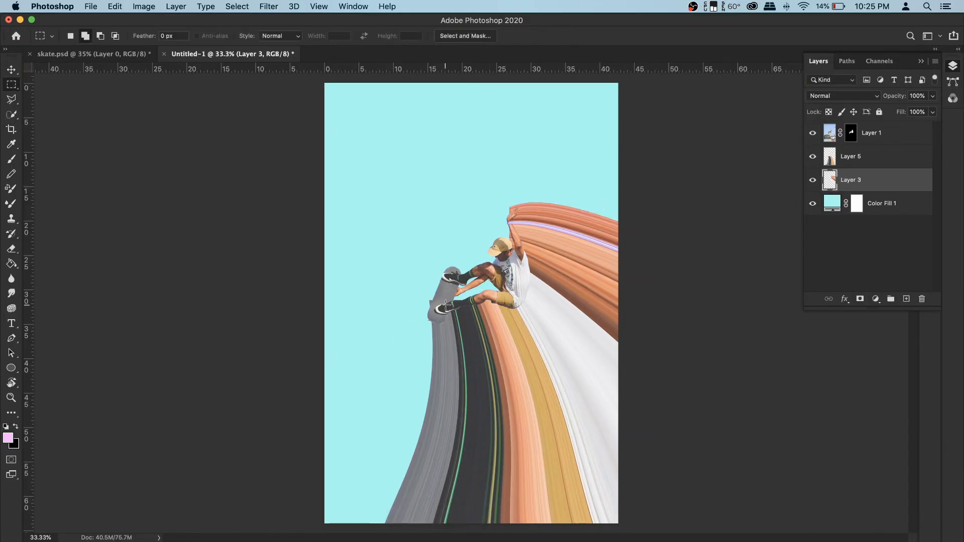
- Zoom in on the skater's raised hand and nudge the horizontal streak layer slightly down
scroll(504, 213, "up", 8)
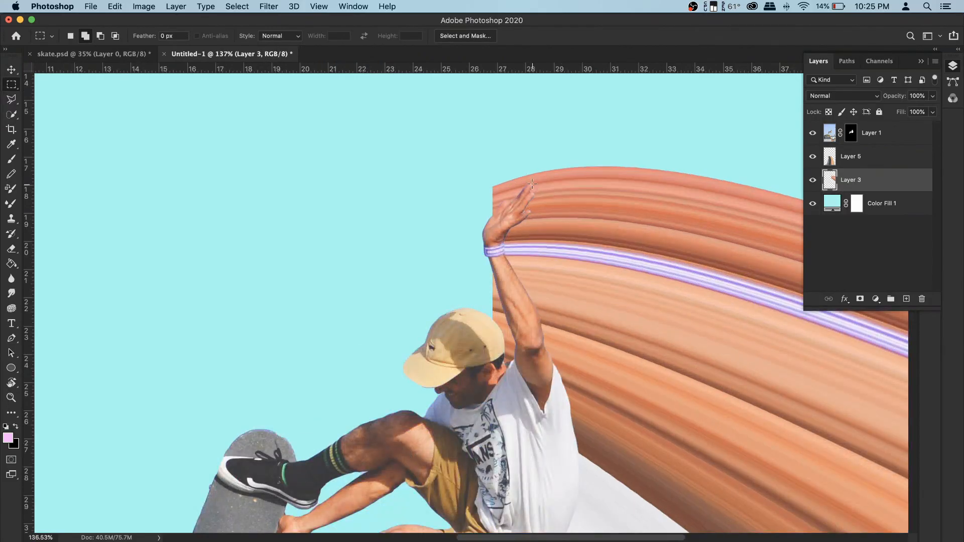
left_click(11, 66)
left_click_drag(631, 231, 631, 241)
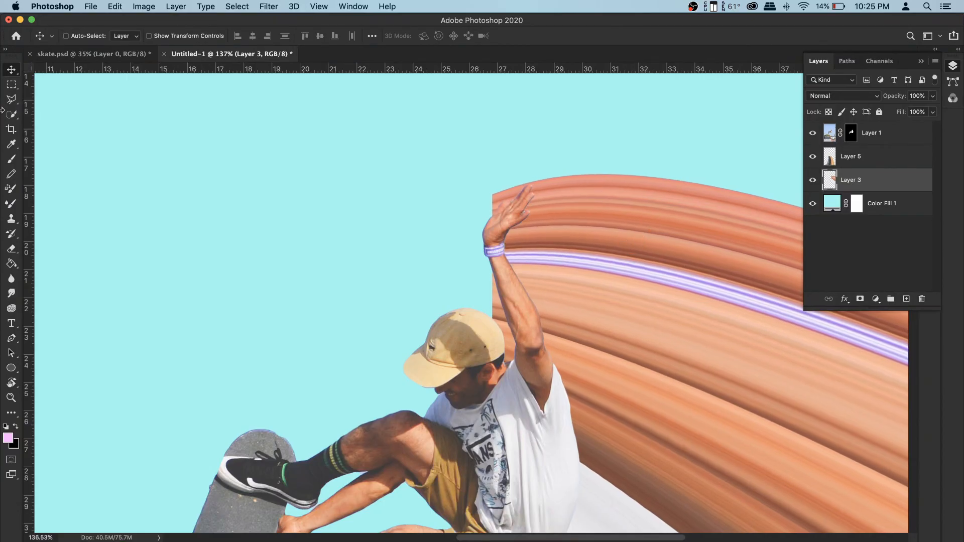
- Erase the streak overflow above the skater's raised hand with a 130 px, 100% hardness eraser
left_click(11, 249)
right_click(552, 223)
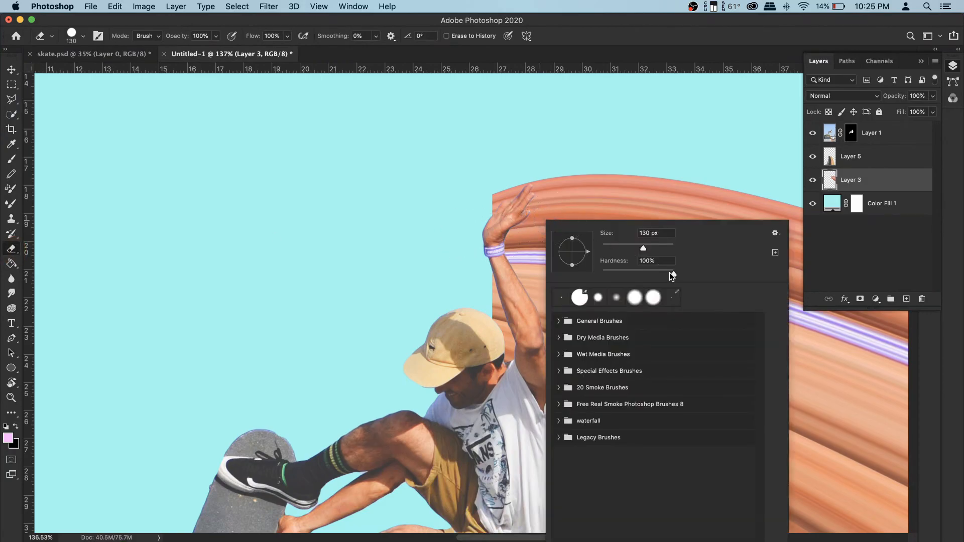
left_click(486, 188)
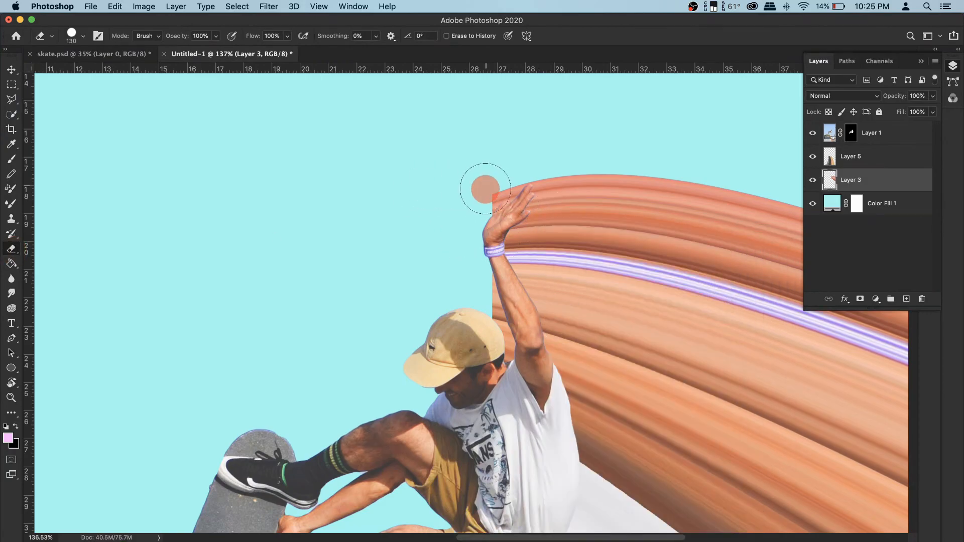
mouse_move(487, 191)
left_mouse_down()
mouse_move(502, 170)
mouse_move(474, 254)
mouse_move(500, 373)
mouse_move(493, 342)
left_mouse_up()
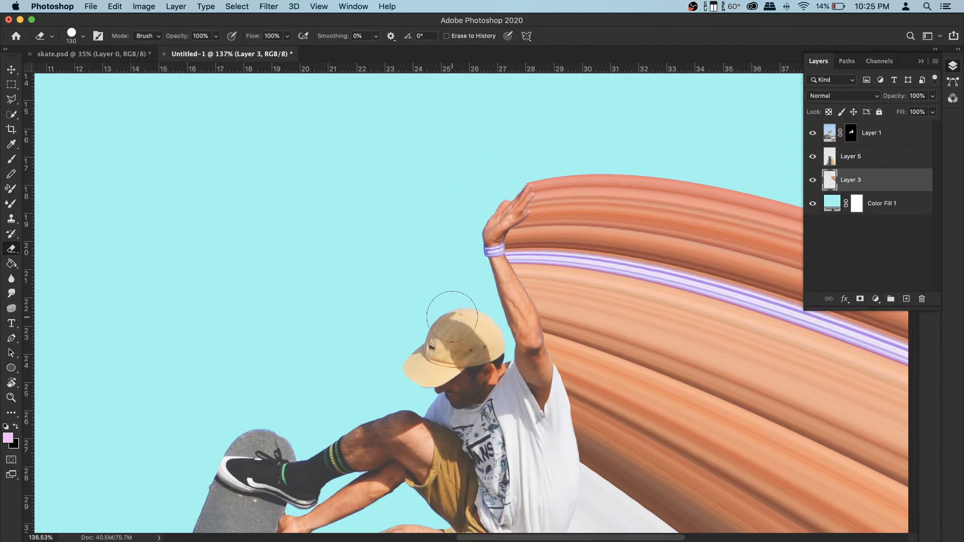
- Select the vertical streak layer near the board and nudge it slightly upward
key("space")
left_click_drag(469, 406, 525, 172)
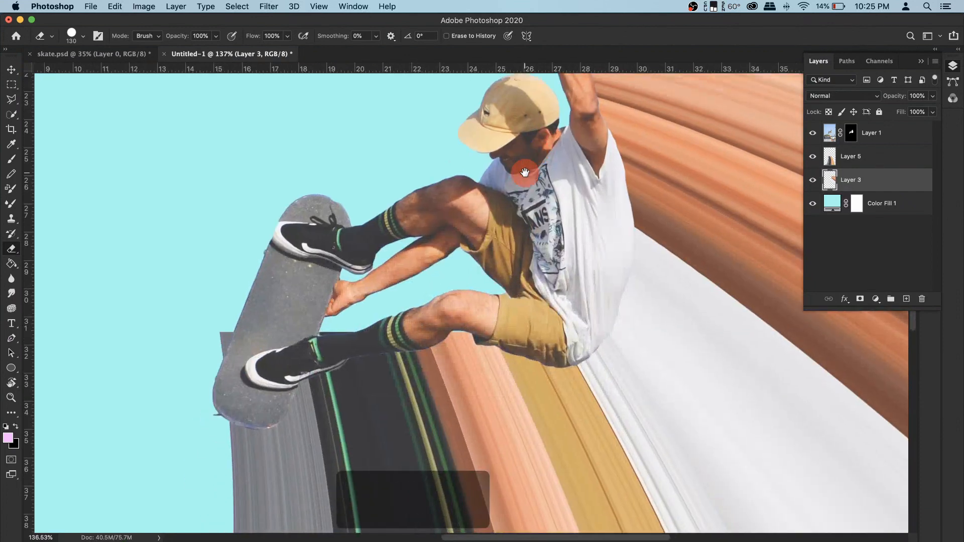
left_click(862, 159)
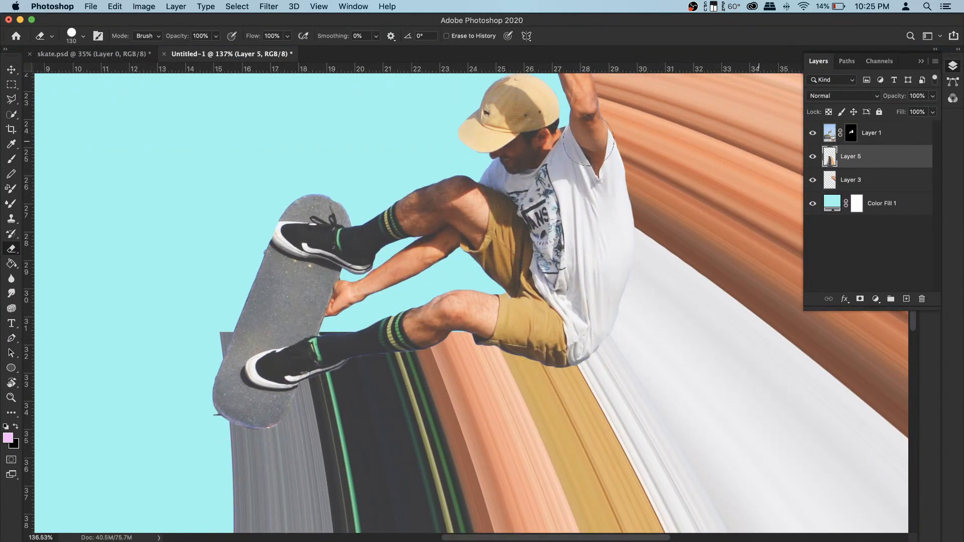
left_click(11, 70)
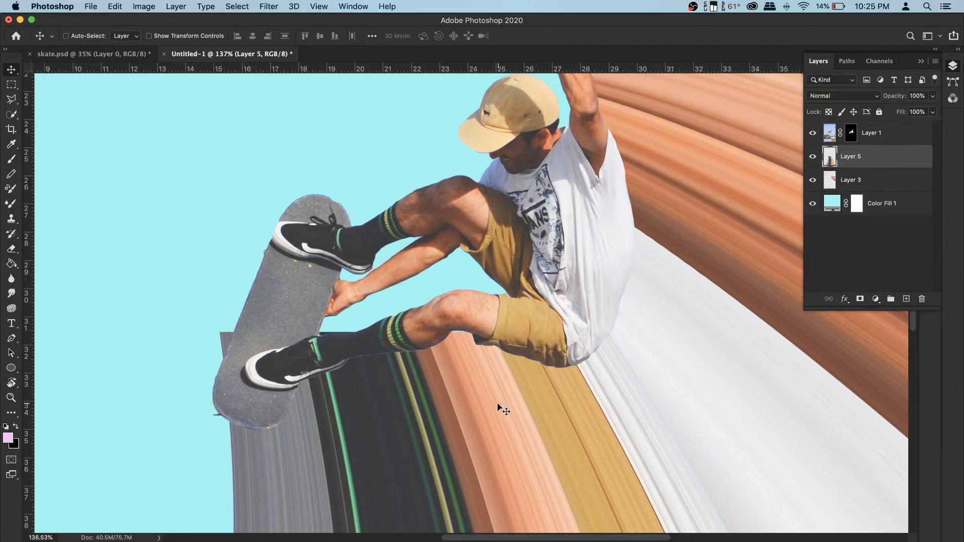
left_click(465, 405)
left_click_drag(465, 405, 462, 397)
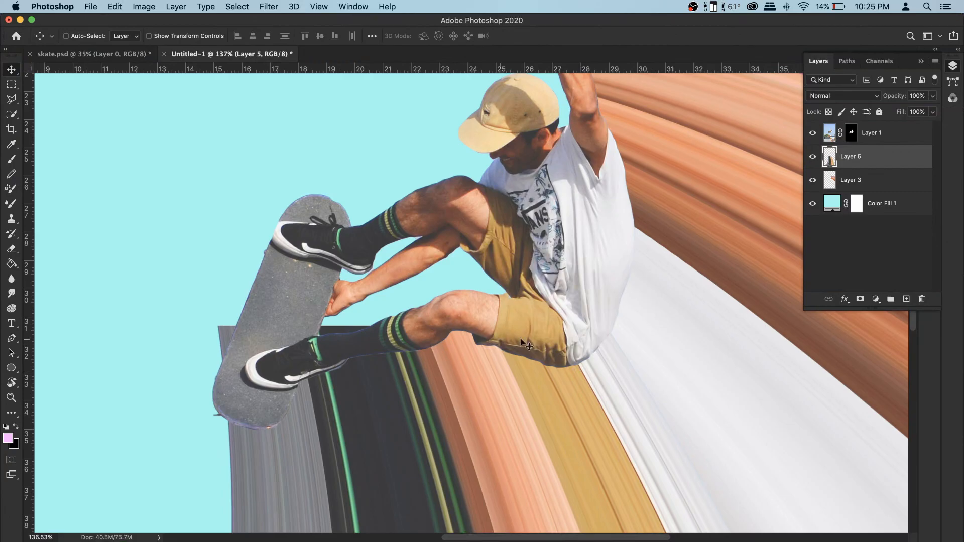
- Erase the streak edges showing beside the skateboard and under the skater's leg
left_click(12, 250)
mouse_move(226, 323)
left_mouse_down()
mouse_move(216, 338)
mouse_move(226, 333)
left_mouse_up()
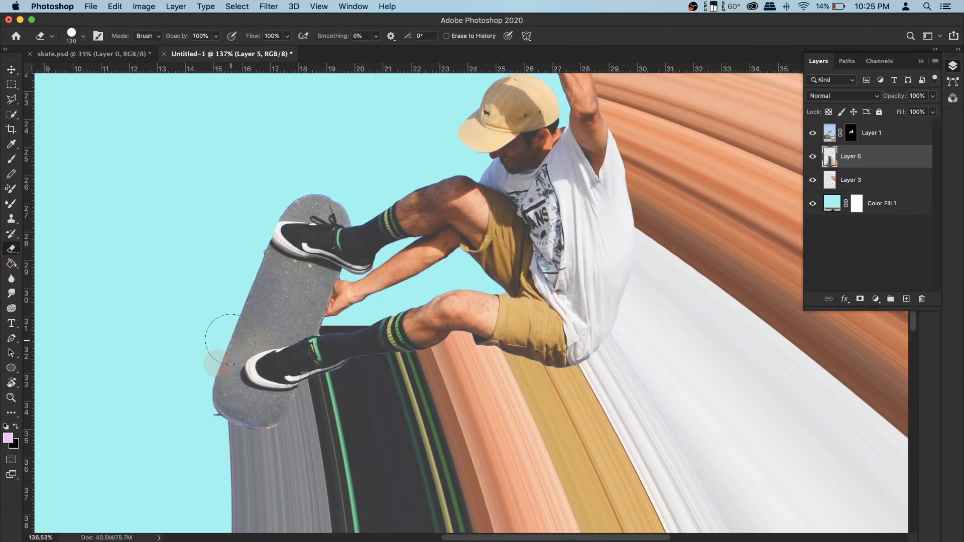
mouse_move(316, 327)
left_mouse_down()
mouse_move(480, 286)
mouse_move(547, 291)
left_mouse_up()
scroll(541, 260, "down", 10)
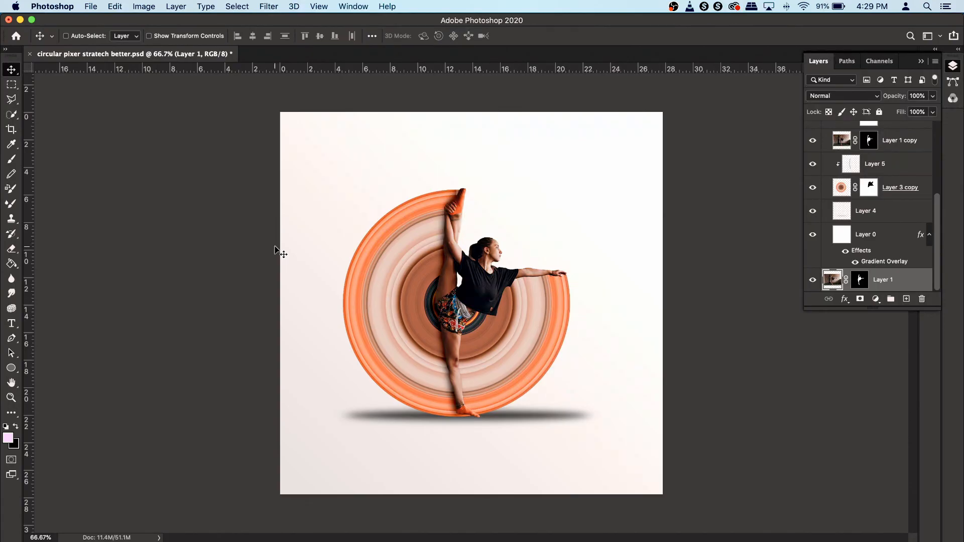
- Create a new 1500 x 1500 px, 72 ppi RGB document
left_click(91, 6)
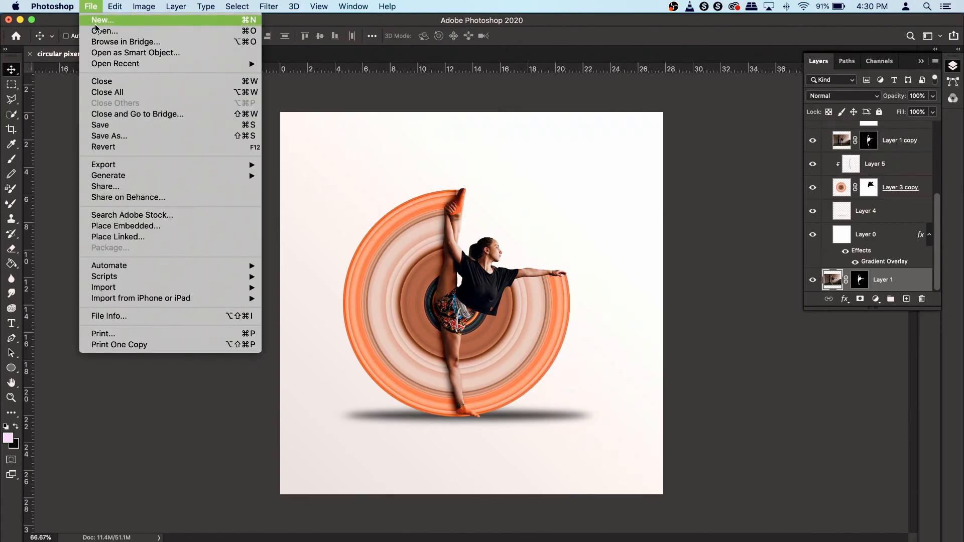
left_click(91, 6)
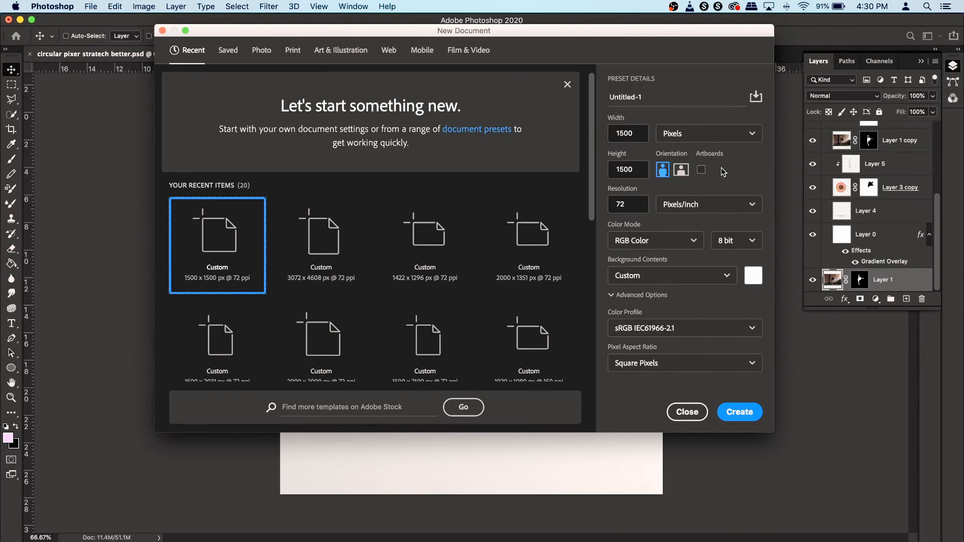
left_click(747, 412)
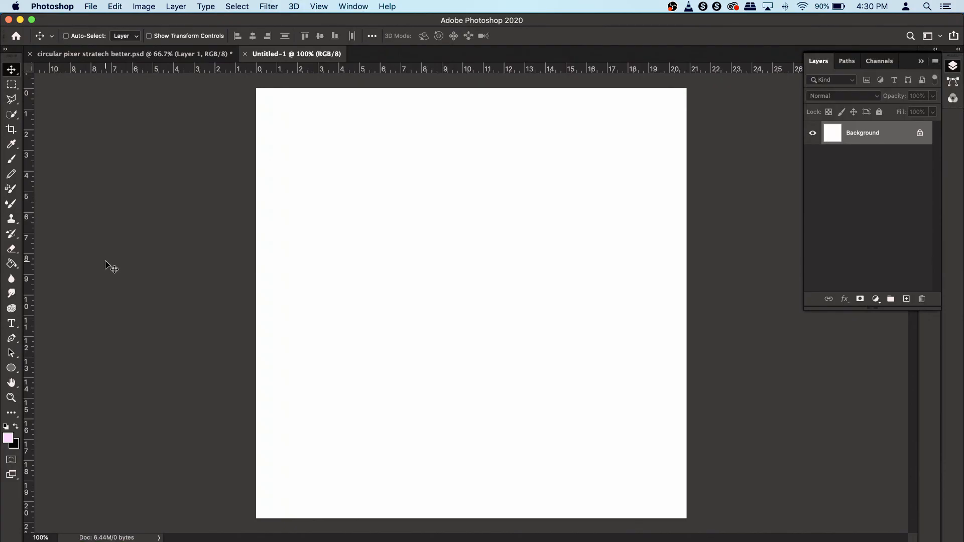
- Place the Untitled-22.jpg photo as an embedded image and scale it up to about 88%
left_click(92, 7)
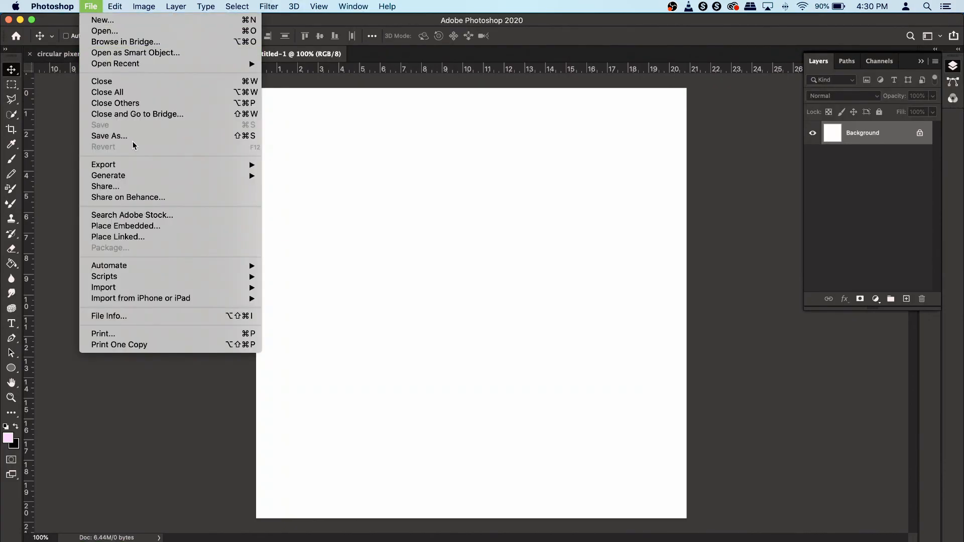
left_click(156, 226)
left_click(434, 118)
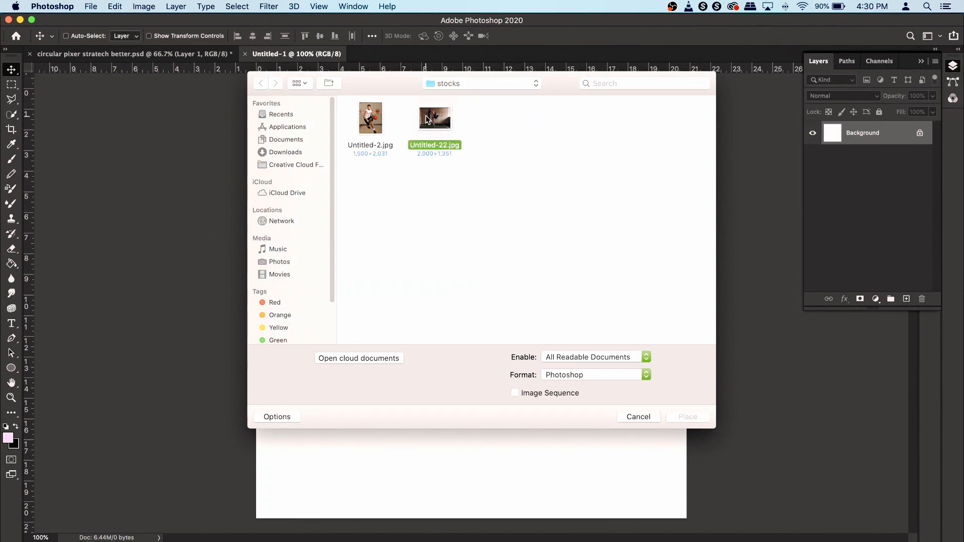
left_click(697, 419)
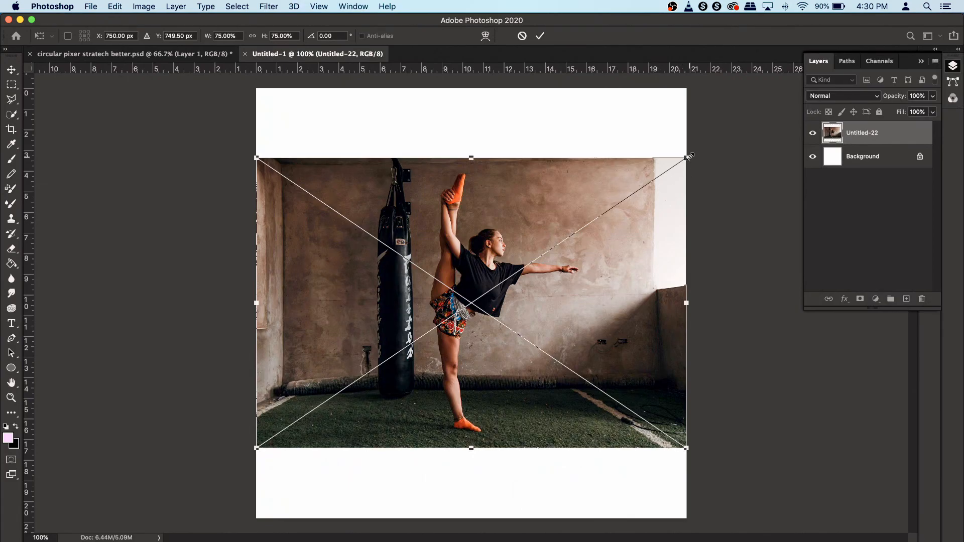
left_click_drag(689, 155, 730, 131)
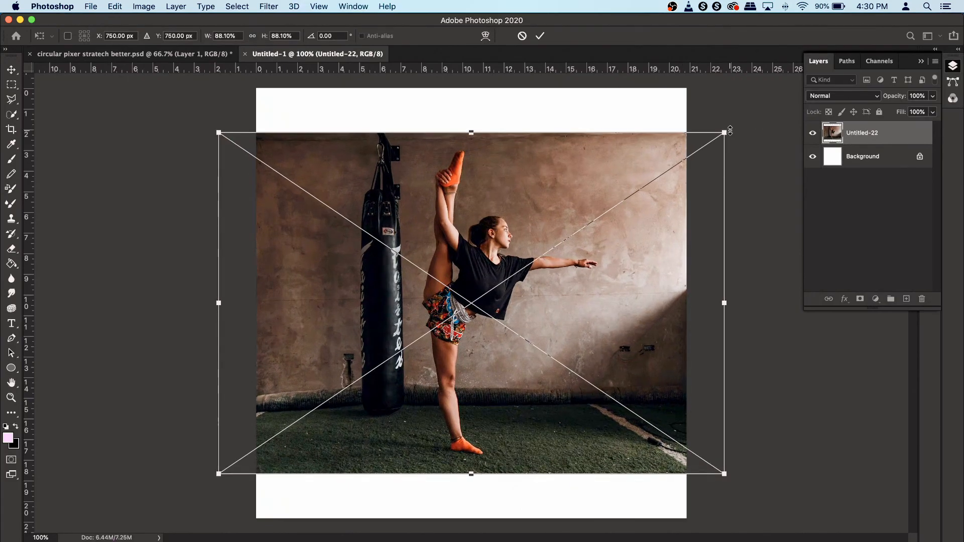
key("Return")
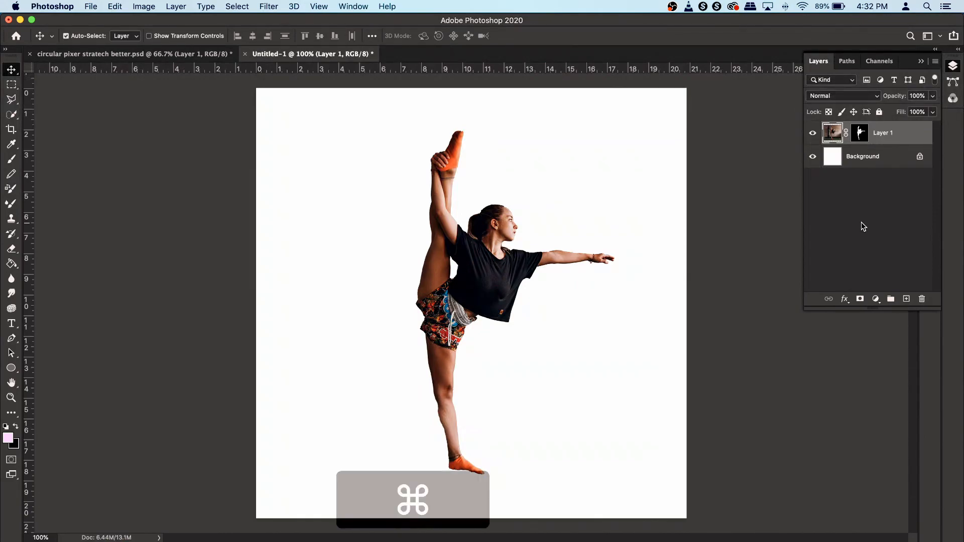
- Scale the cut-out dancer layer down to about 72% with Free Transform
key("super+t")
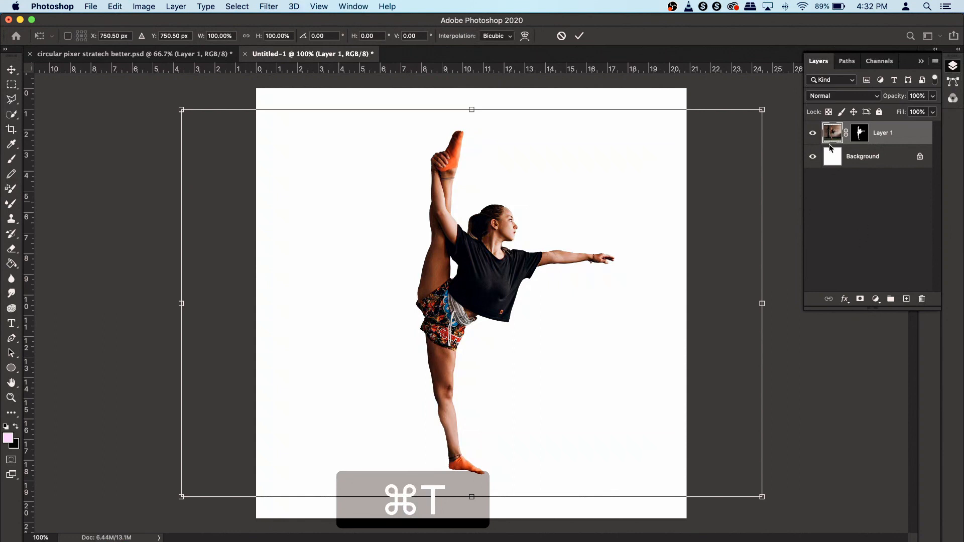
left_click(763, 110, "alt+shift")
left_click_drag(763, 110, 678, 158)
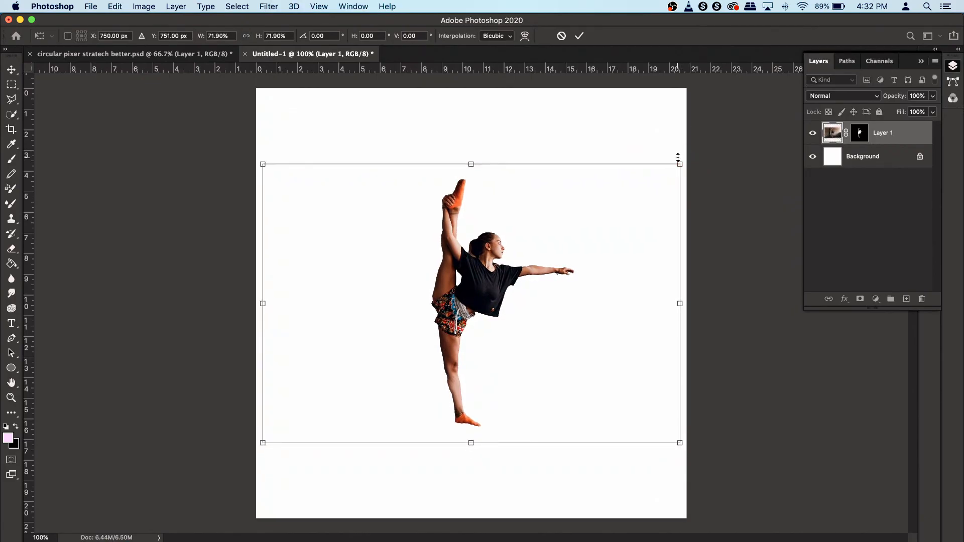
key("Return")
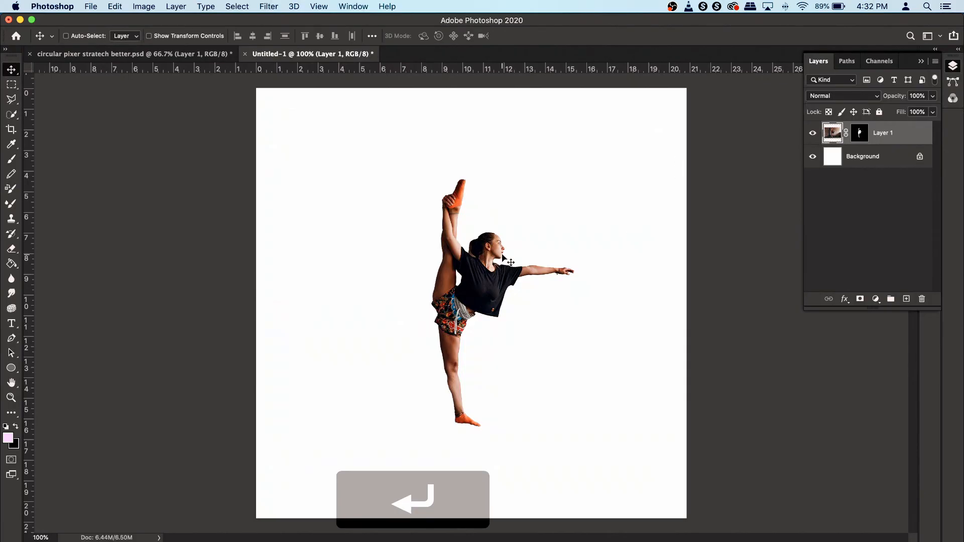
- Switch to the Rectangular Marquee in add mode and draw narrow strip selections along the raised foot's edge
scroll(429, 300, "up", 3)
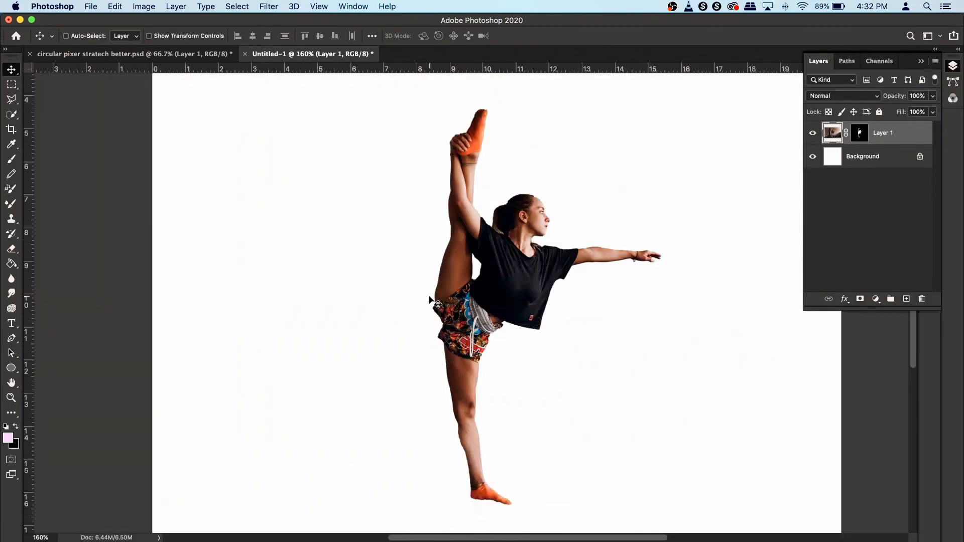
key("space")
left_click_drag(526, 253, 517, 284)
left_click(459, 146)
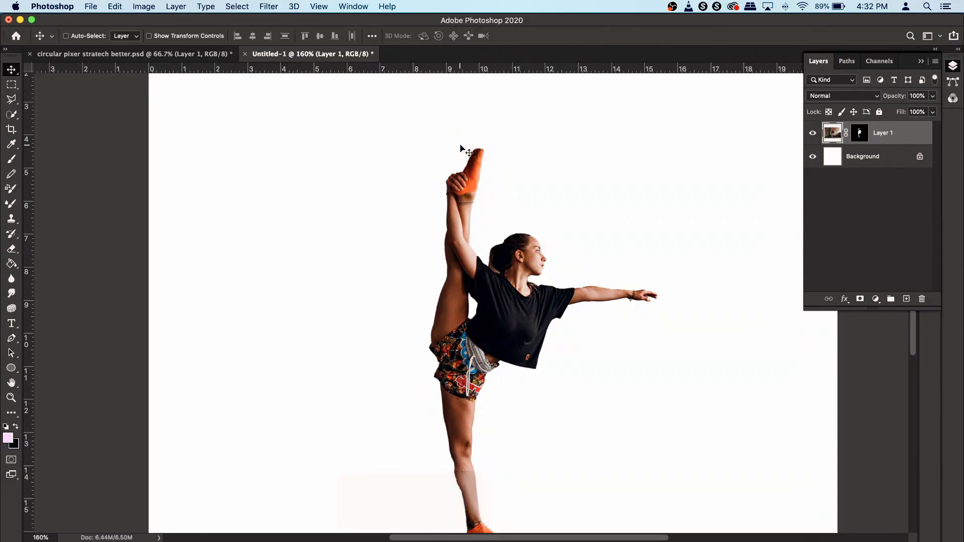
left_click(413, 339)
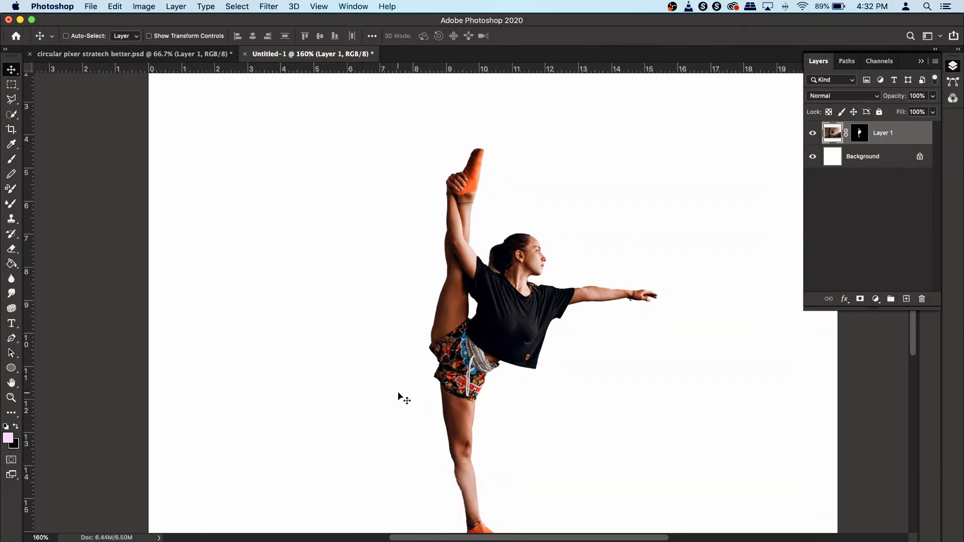
left_click(423, 402)
left_click(11, 85)
right_click(11, 85)
left_click(50, 84)
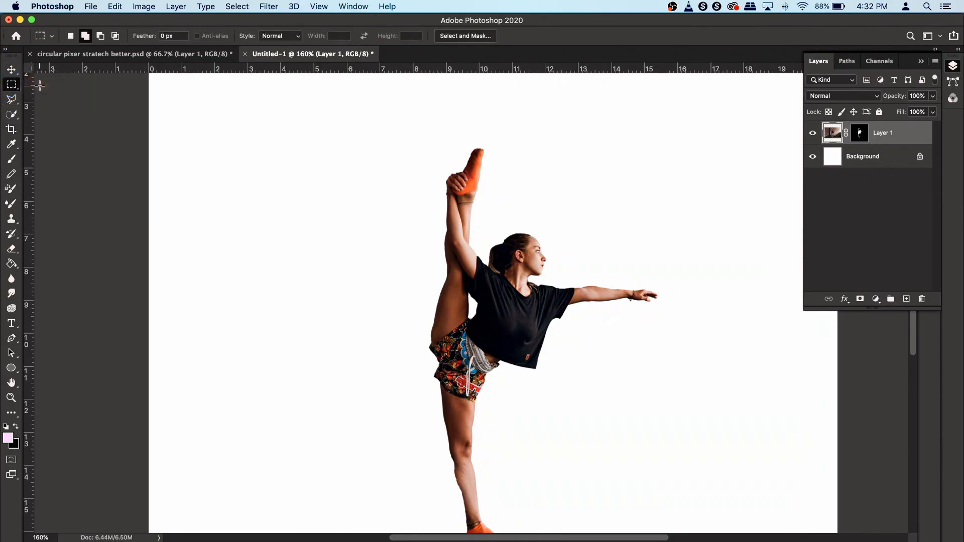
left_click(85, 36)
scroll(480, 154, "up", 5)
scroll(483, 166, "up", 2)
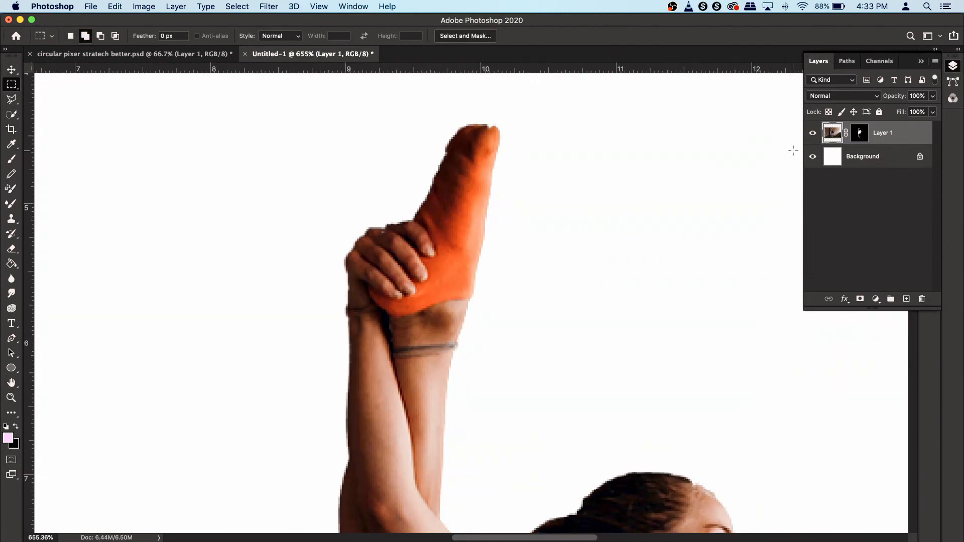
left_click(833, 136)
left_click_drag(489, 135, 474, 237)
left_click_drag(459, 237, 465, 300)
- Add more narrow strip selections down the edge of the raised leg to the shorts
scroll(467, 236, "up", 6)
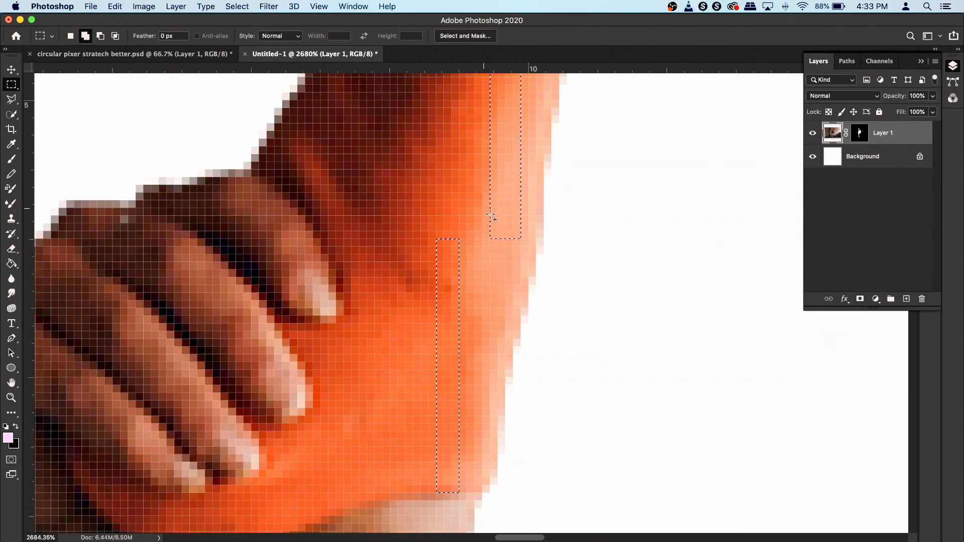
scroll(495, 267, "down", 4)
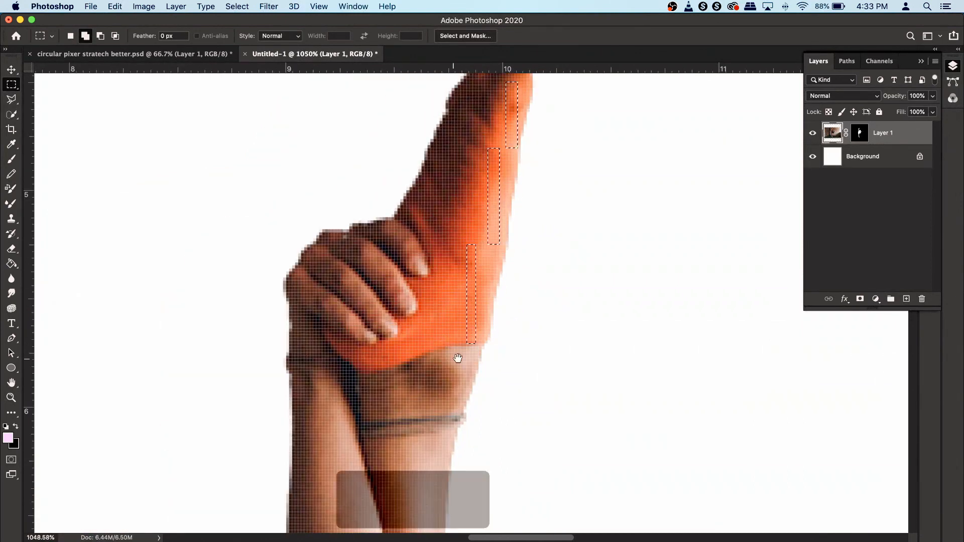
mouse_move(459, 356)
left_mouse_down()
mouse_move(466, 279)
mouse_move(451, 340)
left_mouse_up()
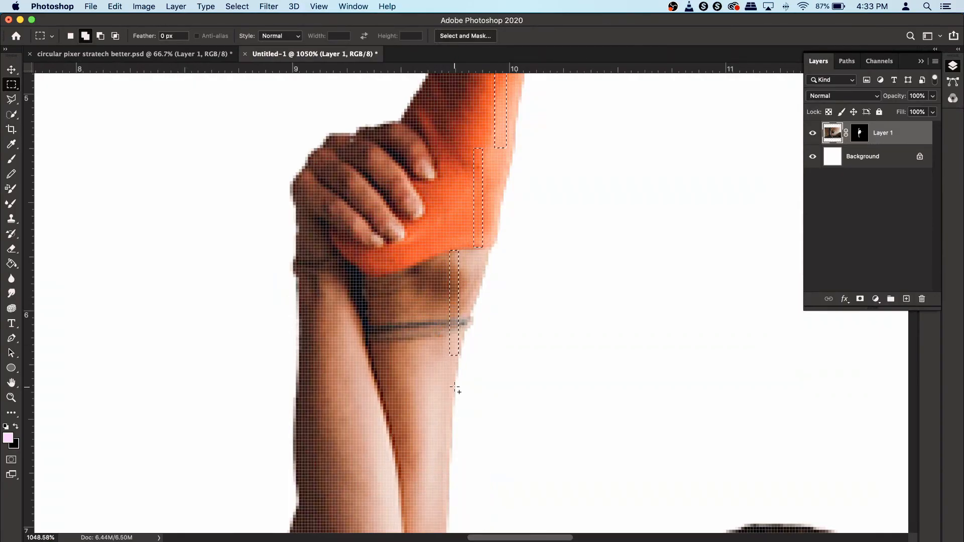
left_click_drag(427, 408, 471, 232)
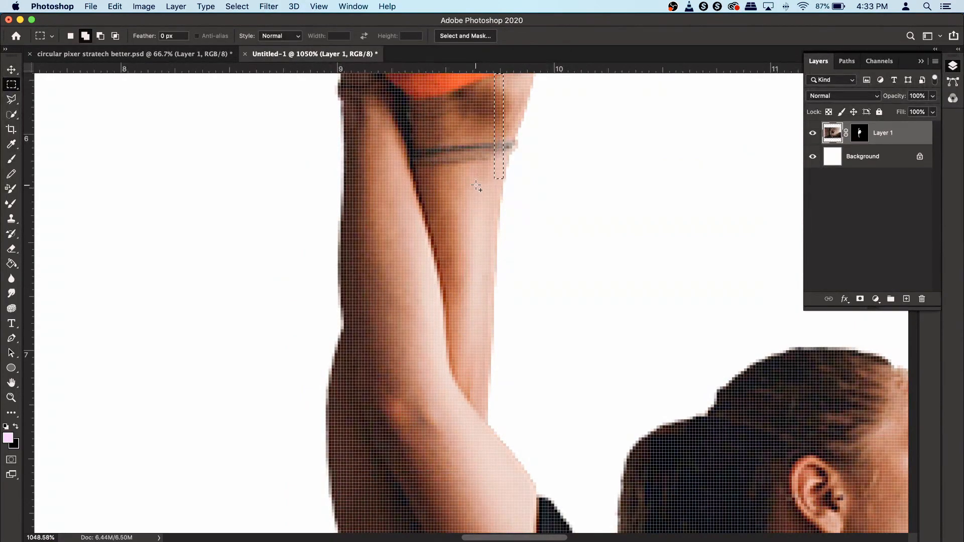
left_click_drag(479, 186, 468, 355)
scroll(521, 318, "down", 3)
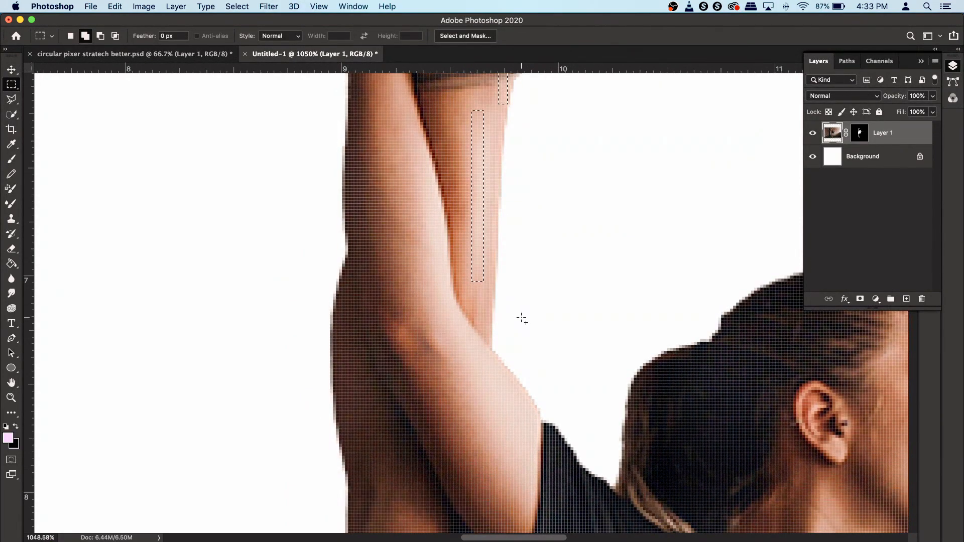
left_click_drag(481, 275, 475, 465)
scroll(538, 264, "down", 7)
left_click_drag(524, 266, 533, 359)
left_click_drag(419, 356, 409, 528)
key("space")
left_click_drag(461, 465, 470, 235)
left_click_drag(387, 292, 398, 491)
key("space")
left_click_drag(459, 406, 474, 222)
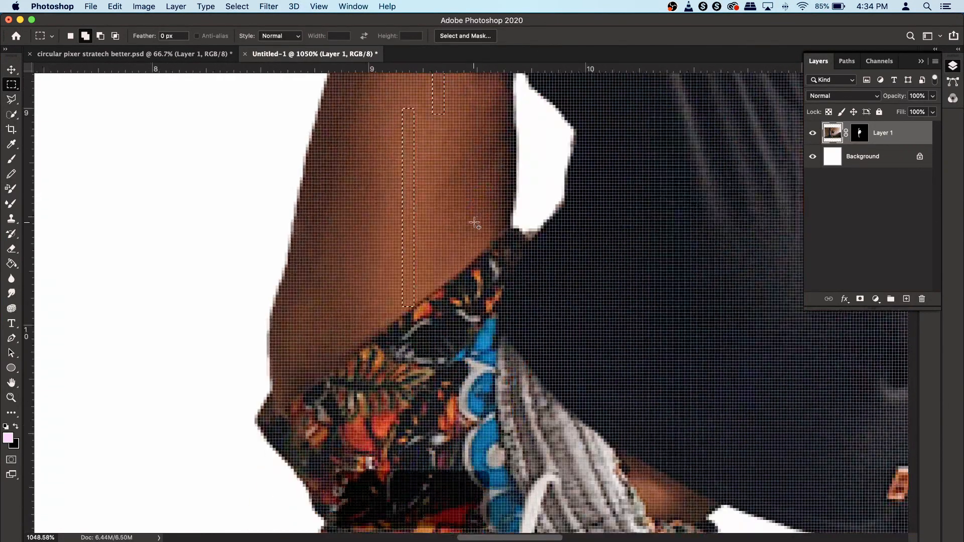
scroll(474, 223, "down", 2)
left_click_drag(463, 255, 471, 452)
- Copy the selected strips to a new layer and toggle the dancer layer's visibility to inspect them
key("super+1")
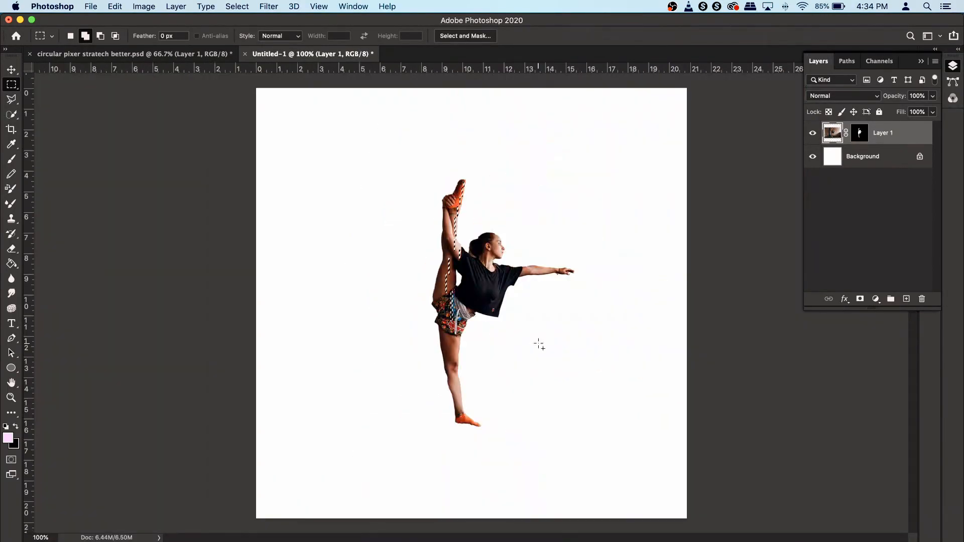
key("super+space")
left_click_drag(491, 209, 667, 257)
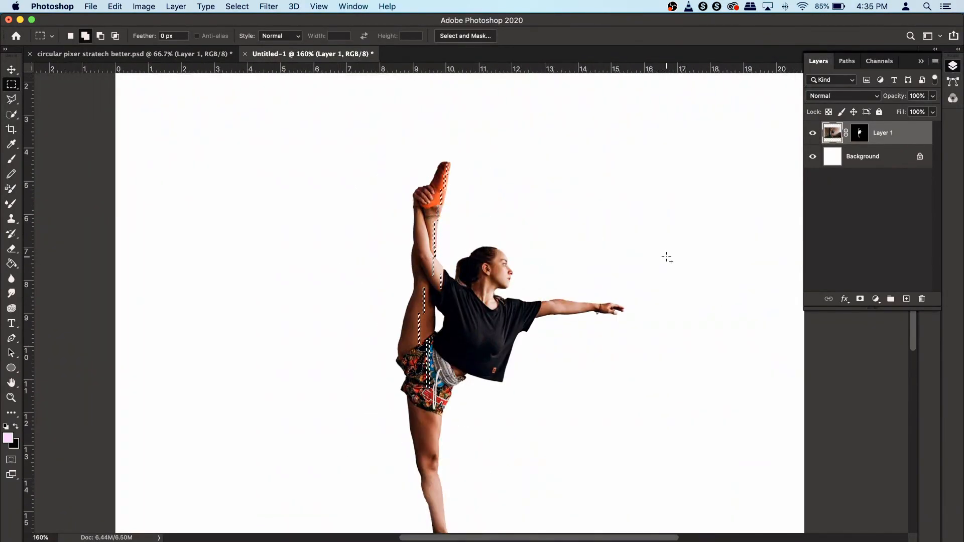
key("super+space")
left_click_drag(488, 280, 615, 222)
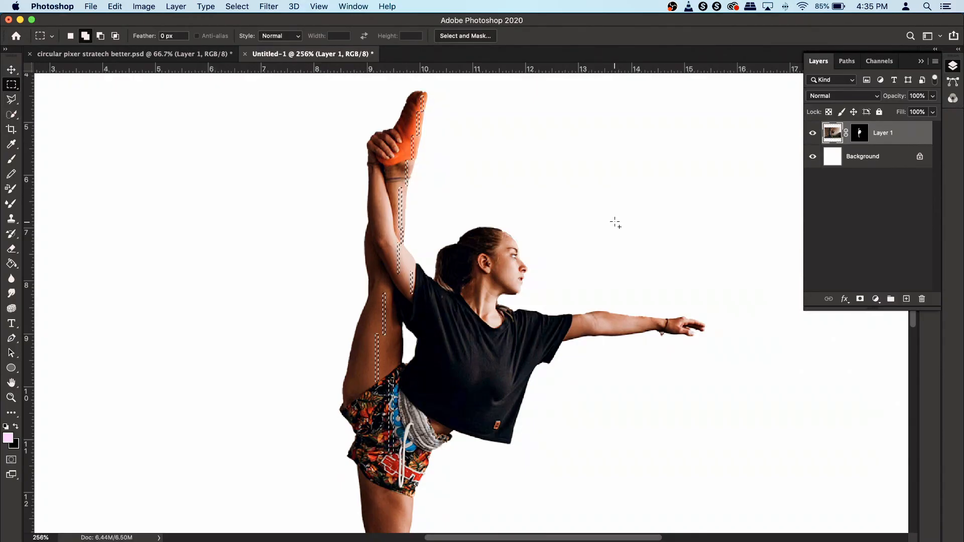
right_click(402, 192)
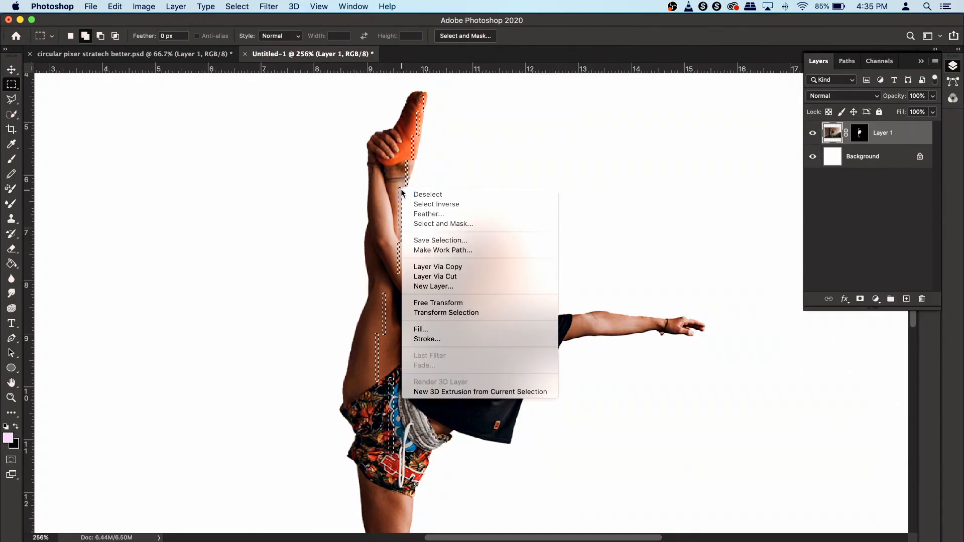
left_click(451, 272)
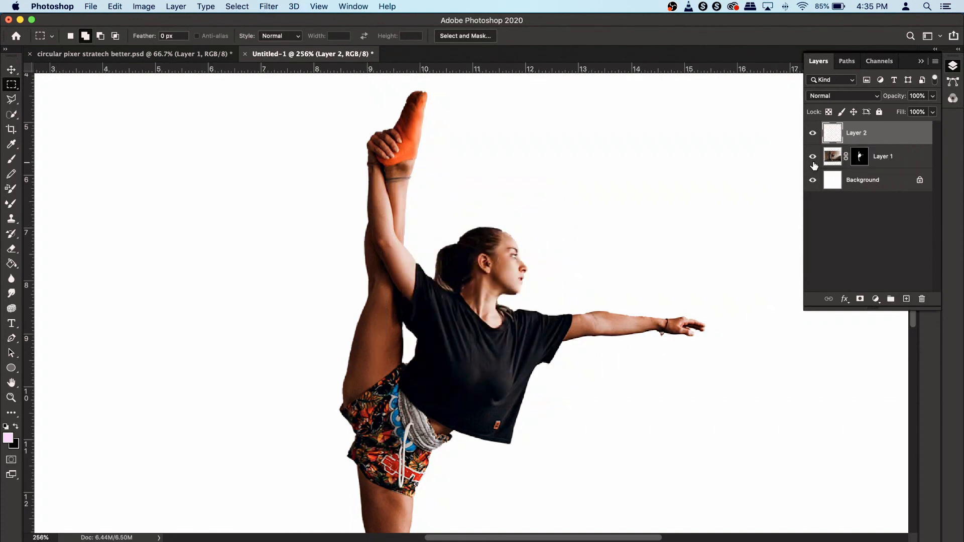
left_click(814, 159)
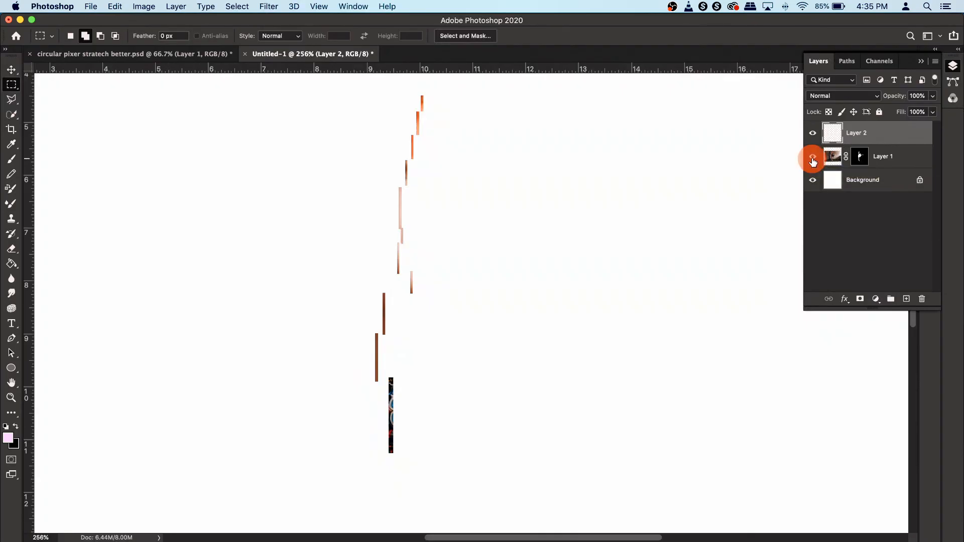
left_click(813, 157)
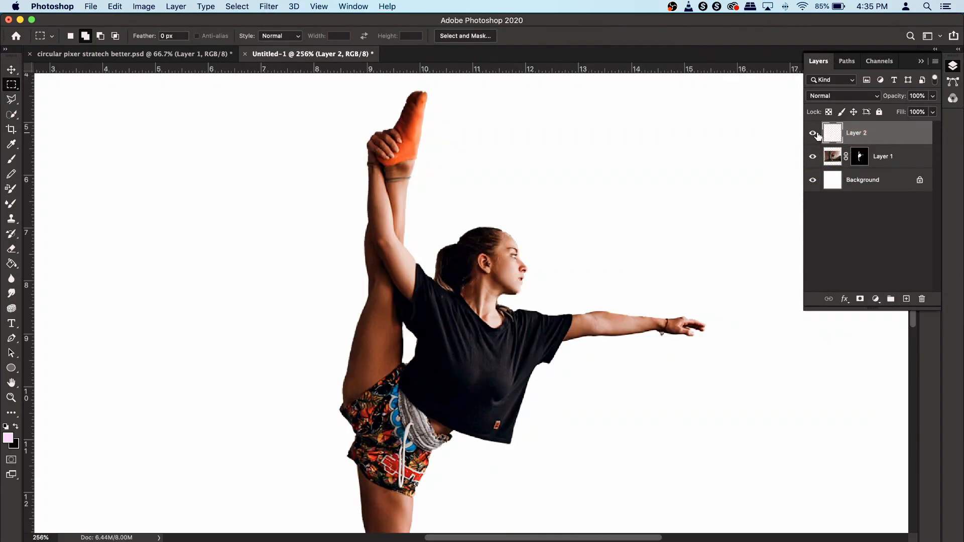
- Move the strips layer to the left of the dancer
left_click(11, 69)
left_click_drag(389, 260, 228, 250)
left_click_drag(338, 238, 406, 272)
- Select the top strip and shift it left to line up with the strip below
left_click(12, 84)
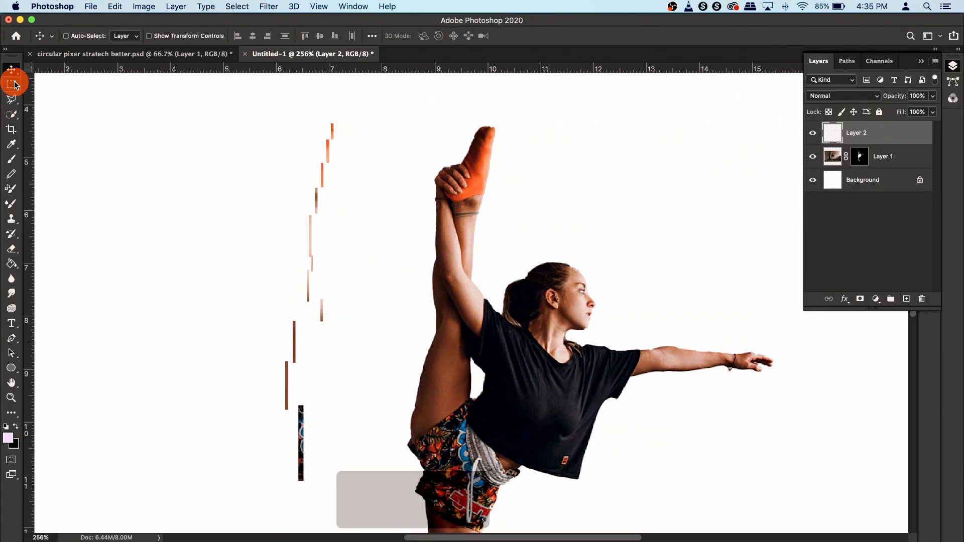
scroll(332, 134, "up", 2)
scroll(331, 135, "up", 3)
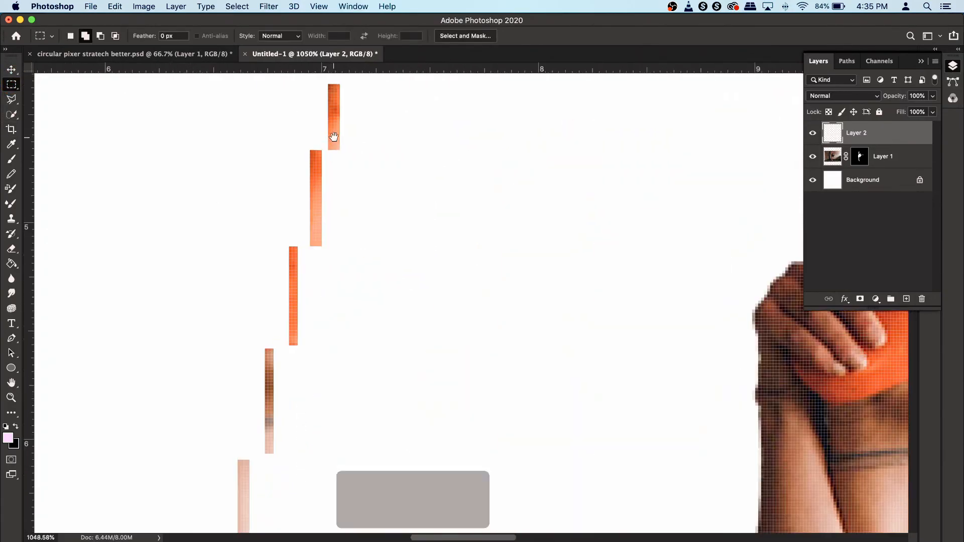
scroll(414, 267, "up", 2)
left_click_drag(402, 260, 367, 178)
left_click_drag(391, 271, 369, 233)
left_click(11, 70)
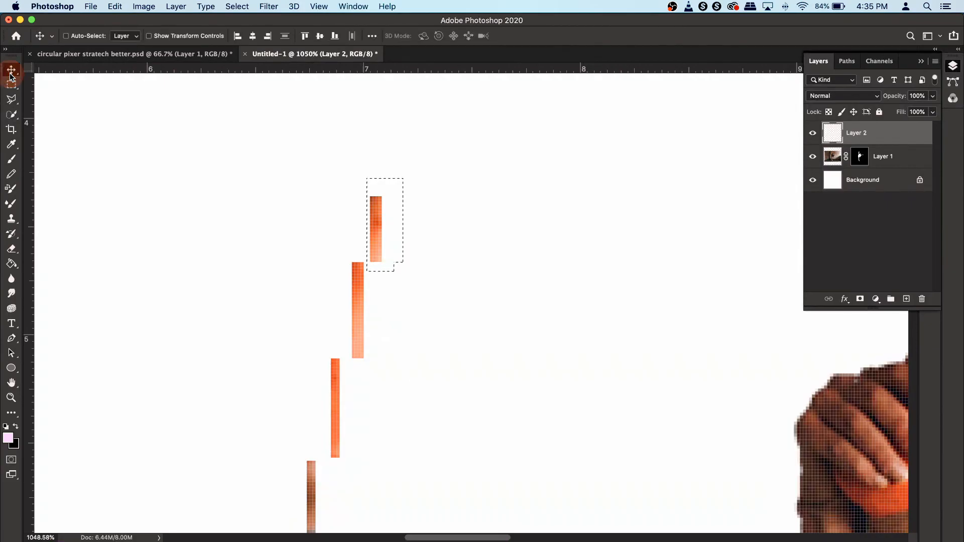
left_click_drag(378, 243, 359, 240)
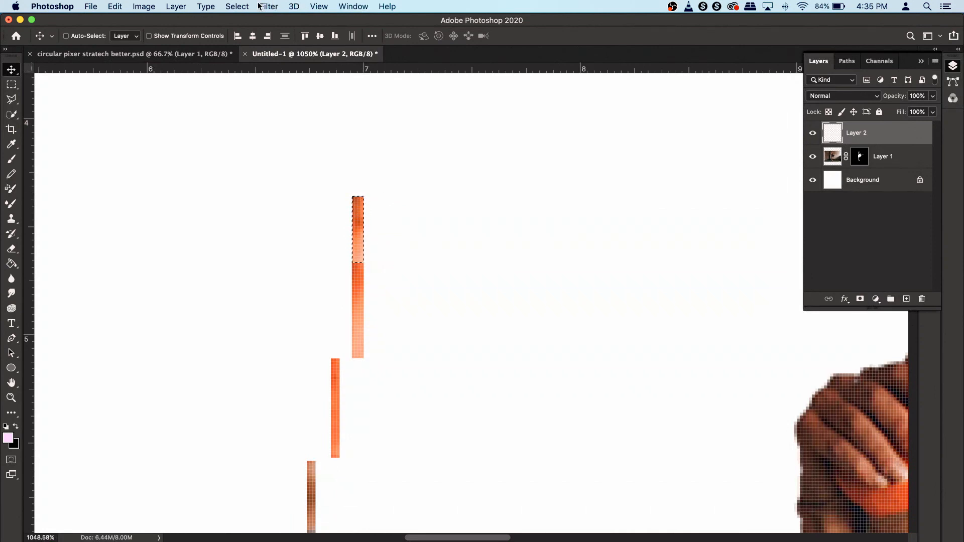
- Deselect and move the whole strips layer upward
left_click(240, 6)
left_click(243, 31)
scroll(359, 310, "down", 5)
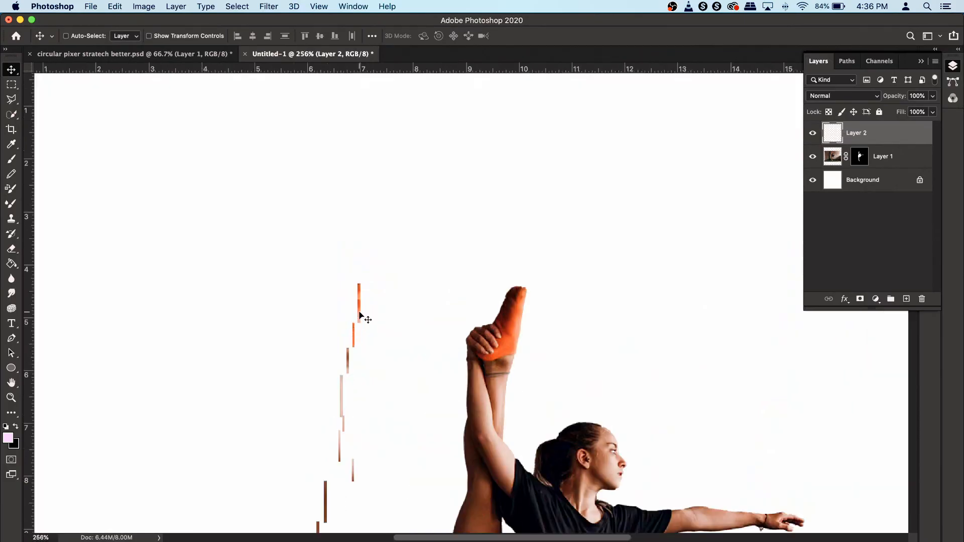
left_click_drag(405, 383, 409, 290)
- Select the next two strips one at a time and shift each right into a single vertical column
key("m")
scroll(354, 213, "up", 5)
left_click_drag(370, 264, 393, 392)
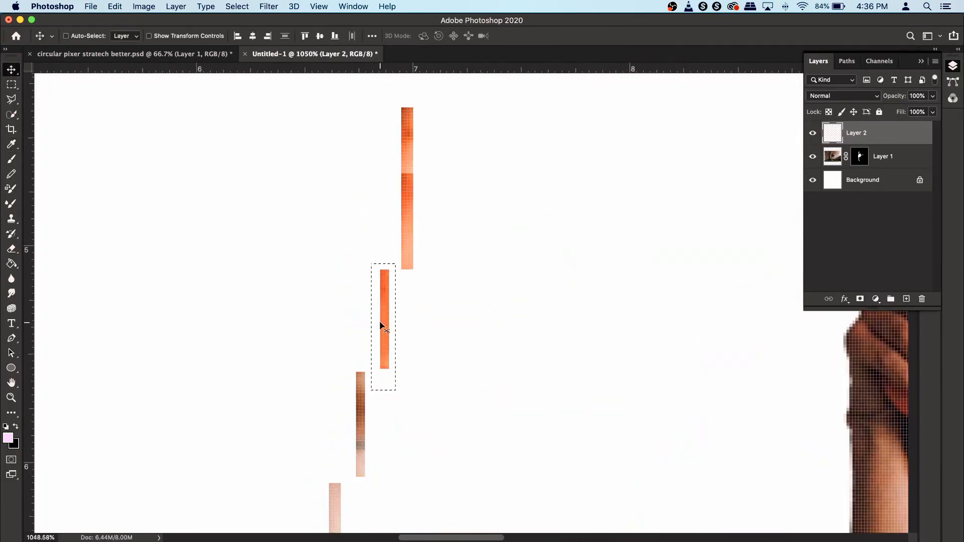
left_click_drag(381, 323, 403, 323)
key("super+d")
scroll(387, 374, "down", 3)
left_click_drag(401, 379, 355, 239)
left_click_drag(377, 282, 420, 275)
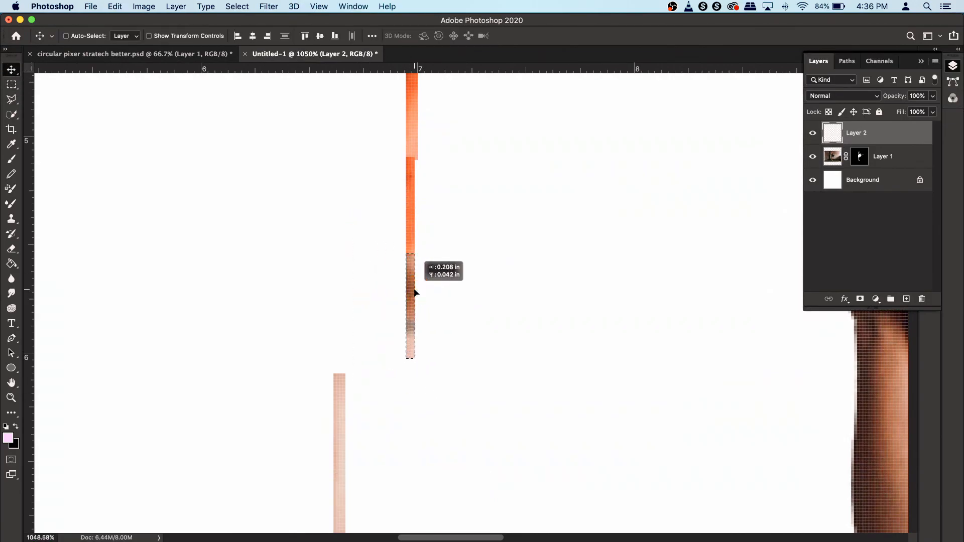
key("super+d")
- Continue selecting lower strips and shifting them right to join the column
scroll(351, 215, "down", 3)
left_click_drag(324, 171, 369, 359)
left_click_drag(312, 171, 351, 382)
left_click_drag(350, 274, 422, 261)
key("super+d")
left_click_drag(369, 423, 346, 334)
key("v")
left_click_drag(352, 402, 439, 232)
key("super+d")
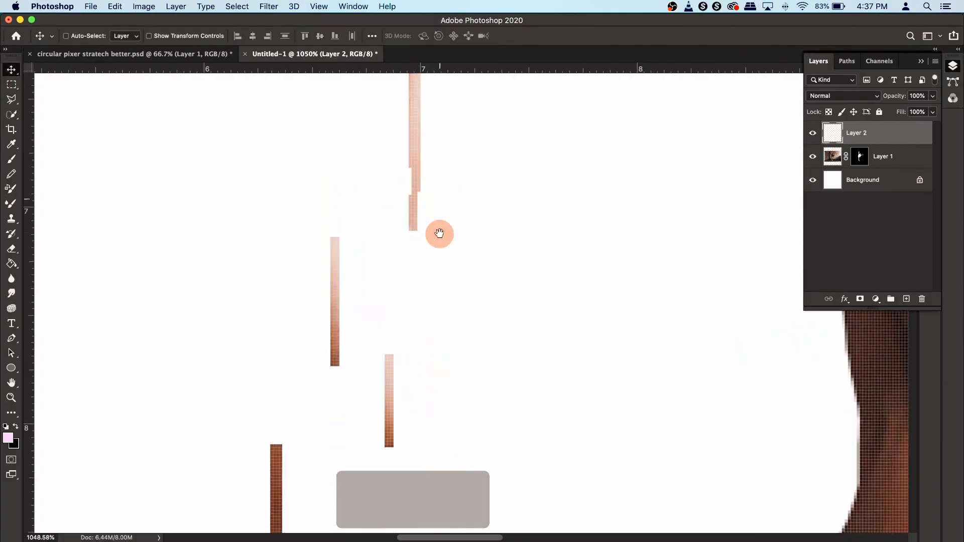
- Select the next two lower strips and move them into line beneath the column
key("m")
left_click_drag(316, 227, 353, 391)
key("v")
left_click_drag(333, 310, 410, 304)
key("m")
left_click_drag(377, 340, 415, 402)
key("v")
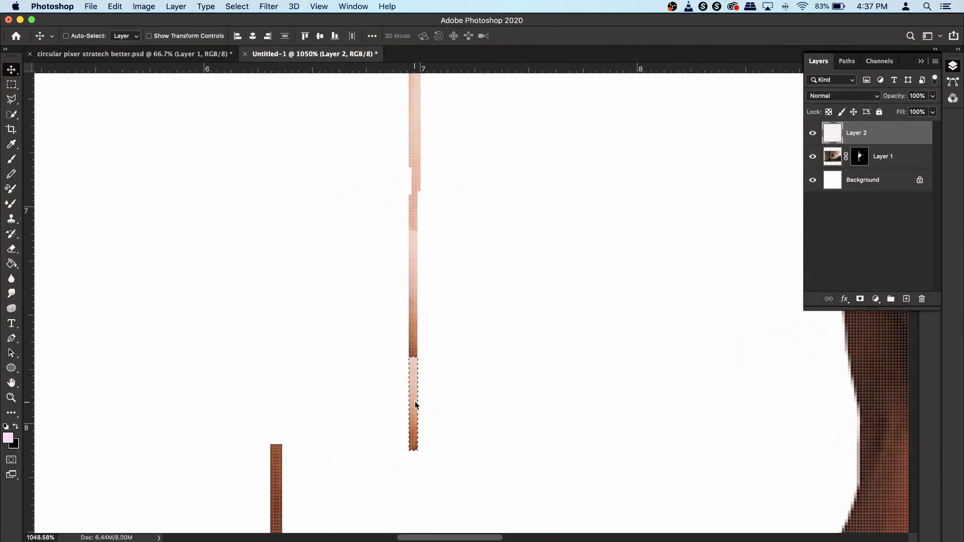
- Select the next lower strip and shift it right into line with the column, then deselect
key("m")
left_click_drag(261, 312, 317, 503)
key("v")
left_click_drag(284, 420, 423, 425)
key("super+d")
- Select the following lower strip and move it right to join the column
key("m")
scroll(329, 290, "down", 2)
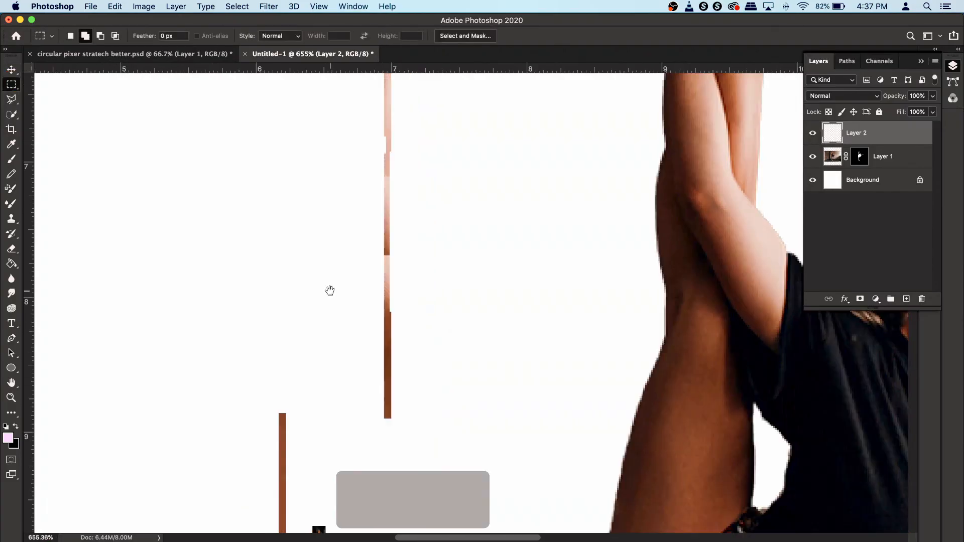
left_click_drag(329, 291, 334, 110)
left_click_drag(271, 222, 301, 369)
key("v")
left_click_drag(287, 325, 392, 329)
key("super+d")
- Select the last strip and shift it right into the column, completing the vertical line
key("m")
left_click_drag(303, 237, 346, 451)
key("v")
left_click_drag(315, 382, 385, 394)
key("super+d")
- Free-transform the strip column, stretching it horizontally into a wide streak and moving it left
scroll(510, 231, "down", 2)
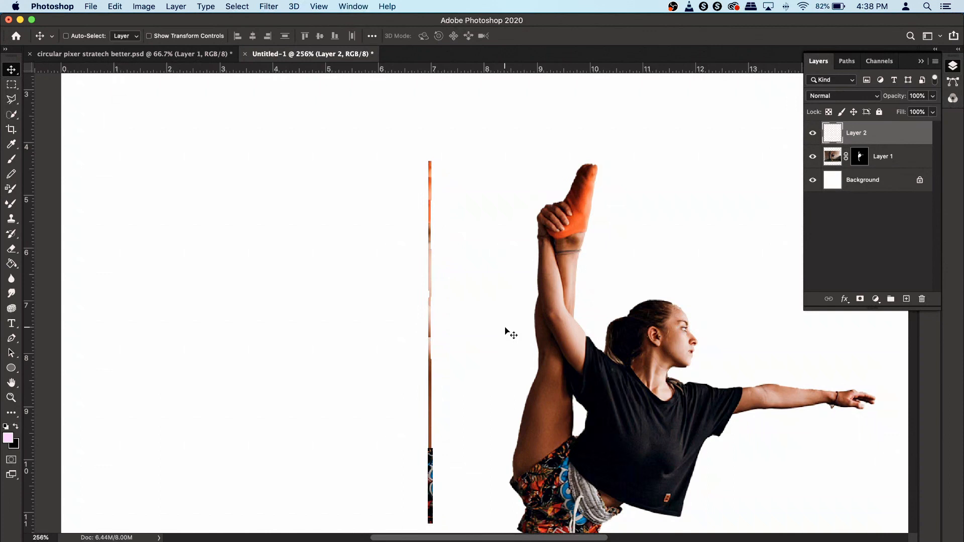
key("super+t")
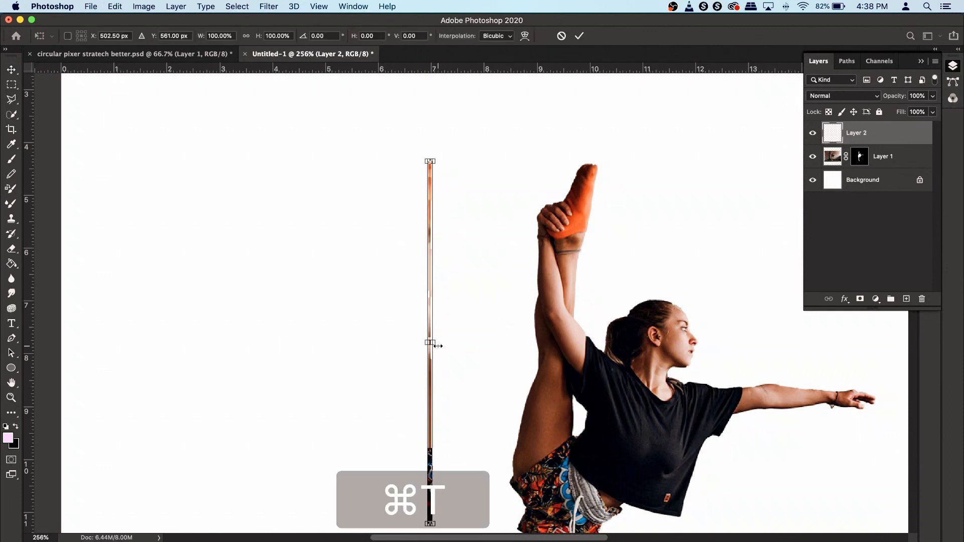
left_click_drag(438, 346, 751, 344)
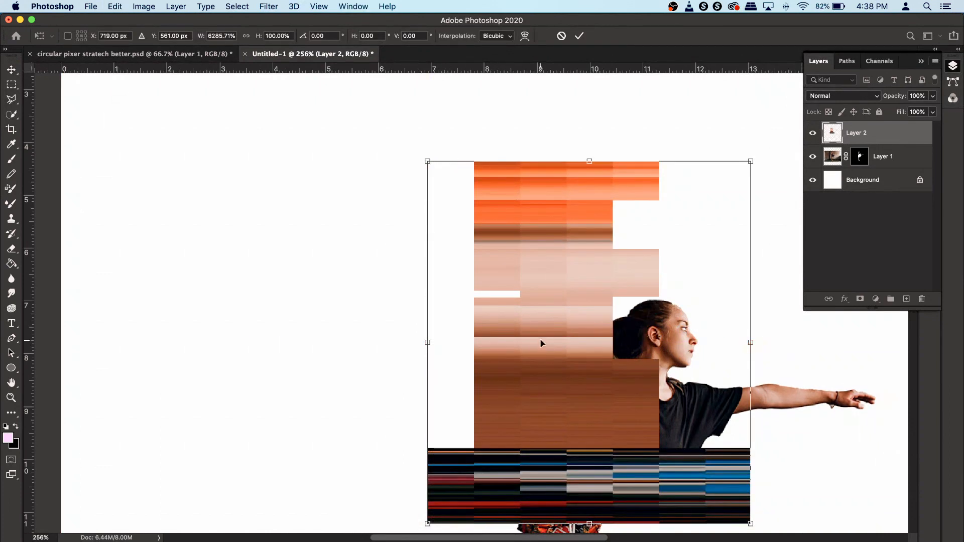
left_click_drag(540, 344, 313, 345)
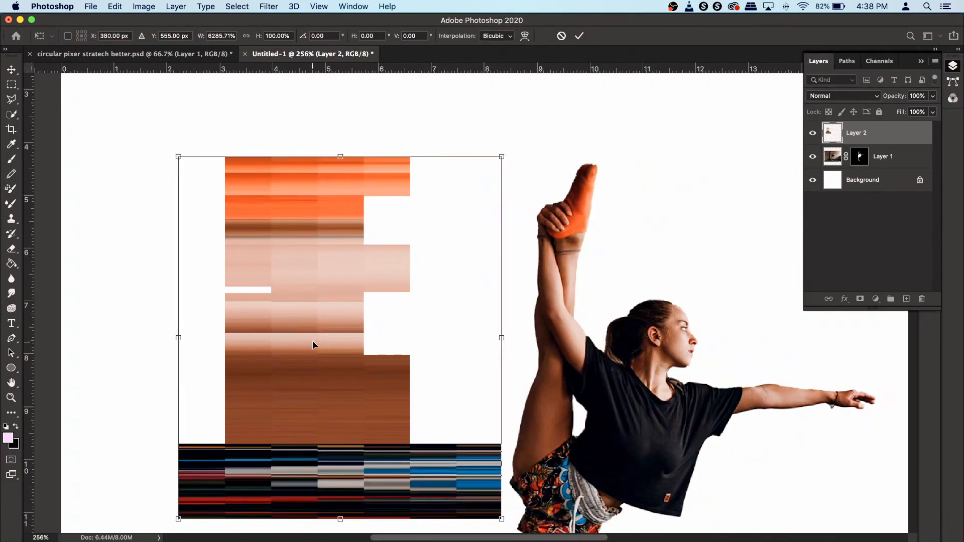
key("Return")
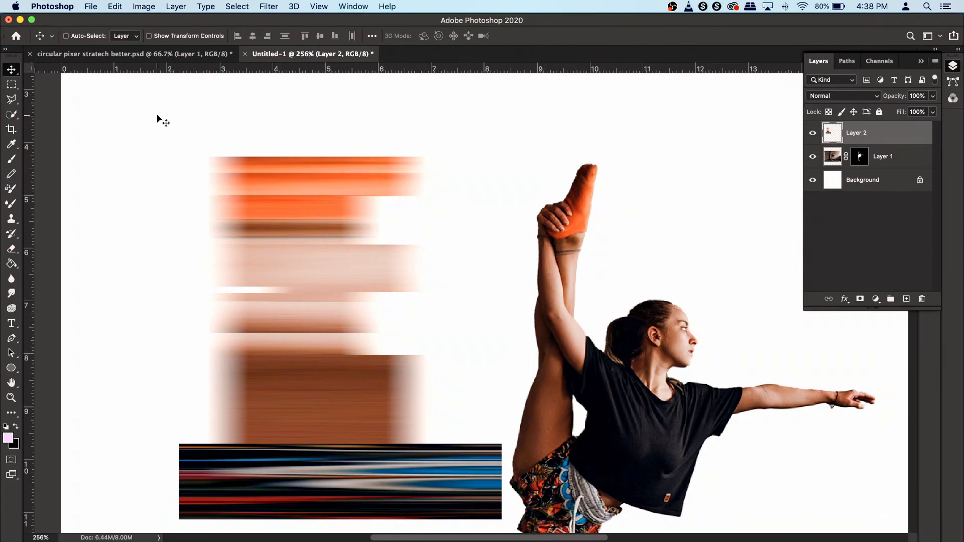
- Copy a thin vertical slice of the streak onto a new layer
left_click(11, 86)
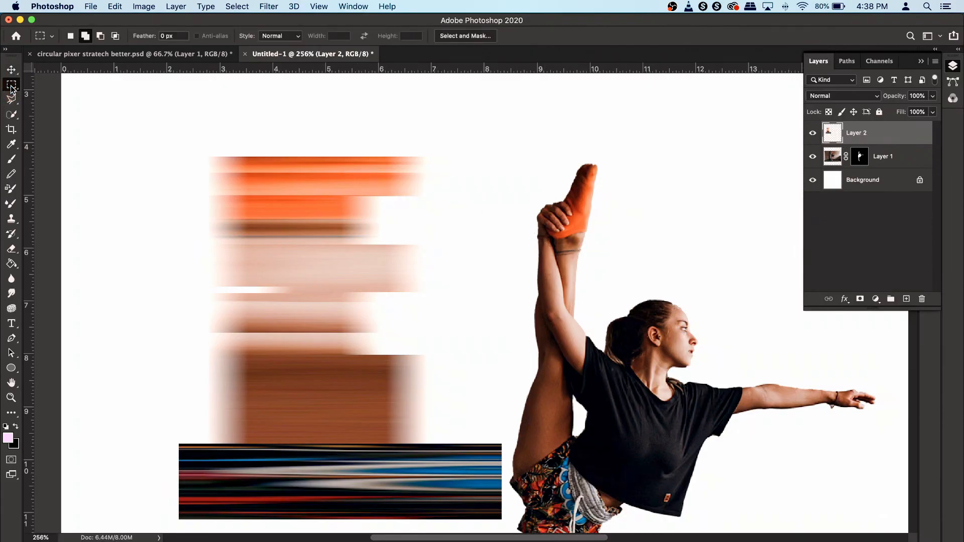
left_click_drag(297, 144, 303, 531)
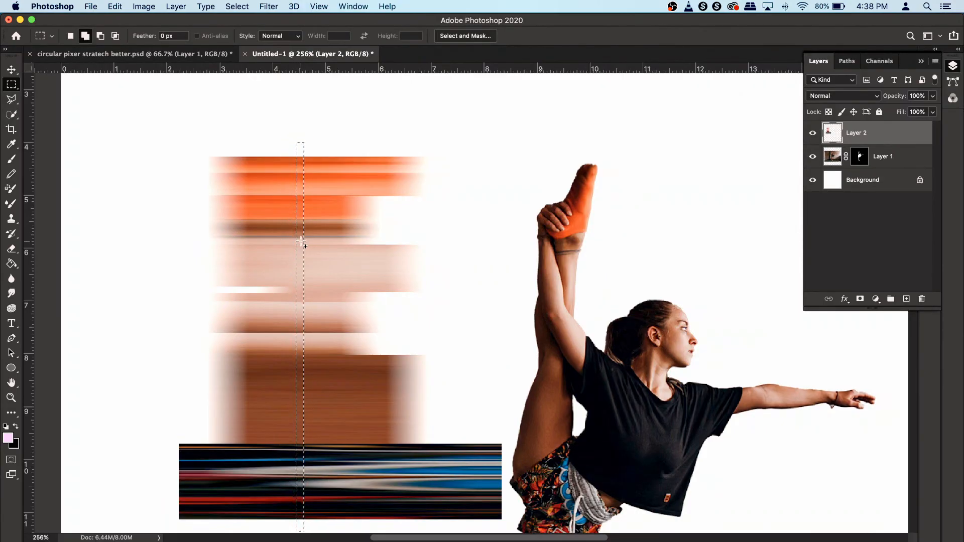
right_click(301, 243)
left_click(349, 318)
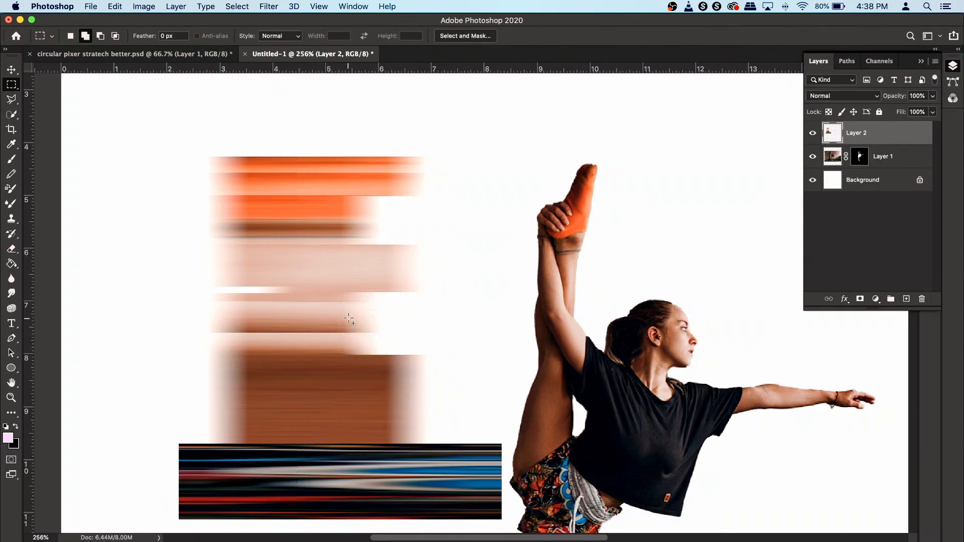
- Move the copied slice right beside the dancer's raised leg
left_click(13, 69)
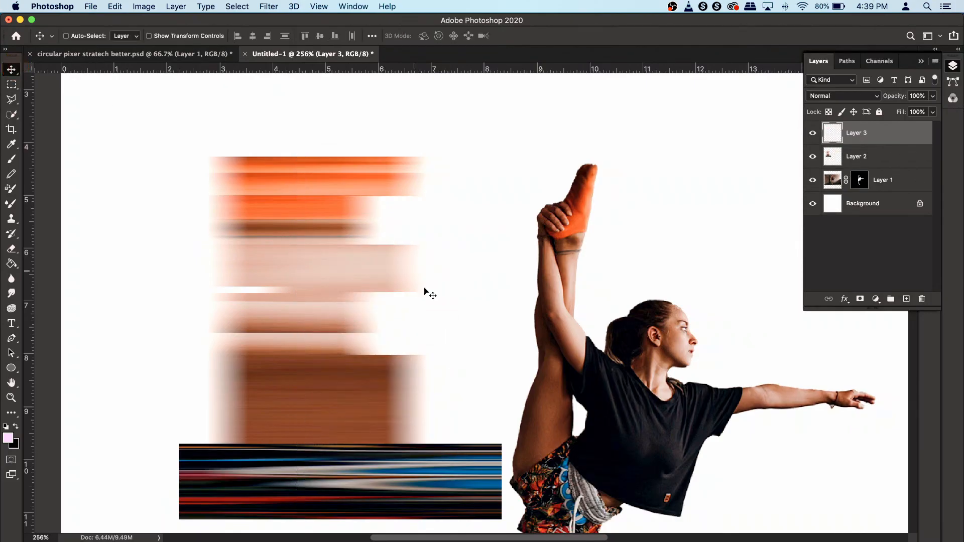
left_click_drag(327, 308, 551, 308)
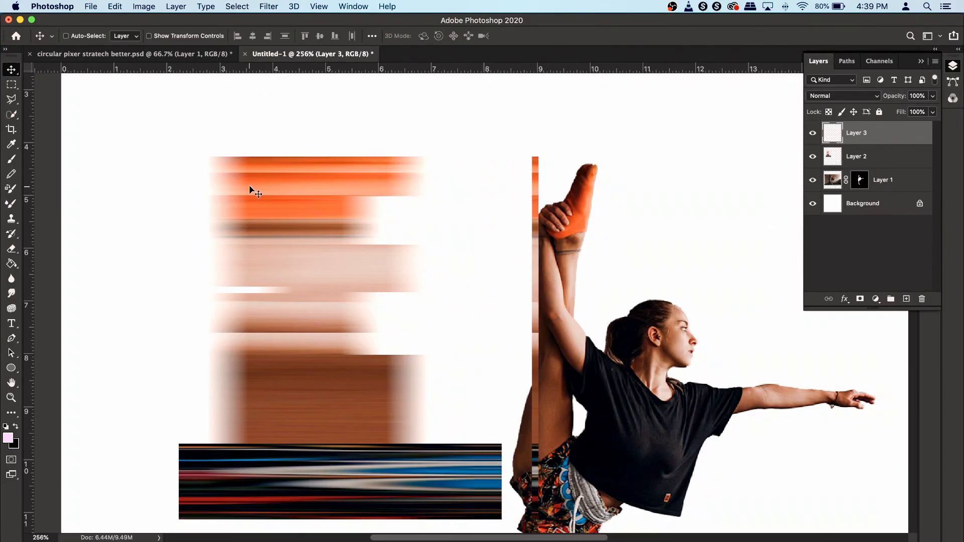
left_click(814, 133)
left_click(813, 133)
- Delete the original wide streak layer
left_click(854, 157)
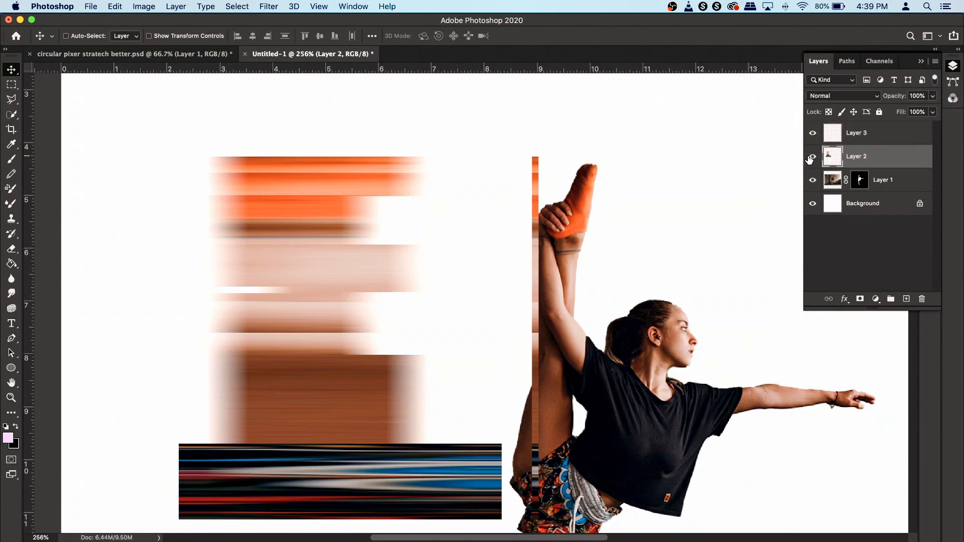
left_click(813, 157)
left_click(813, 157)
key("BackSpace")
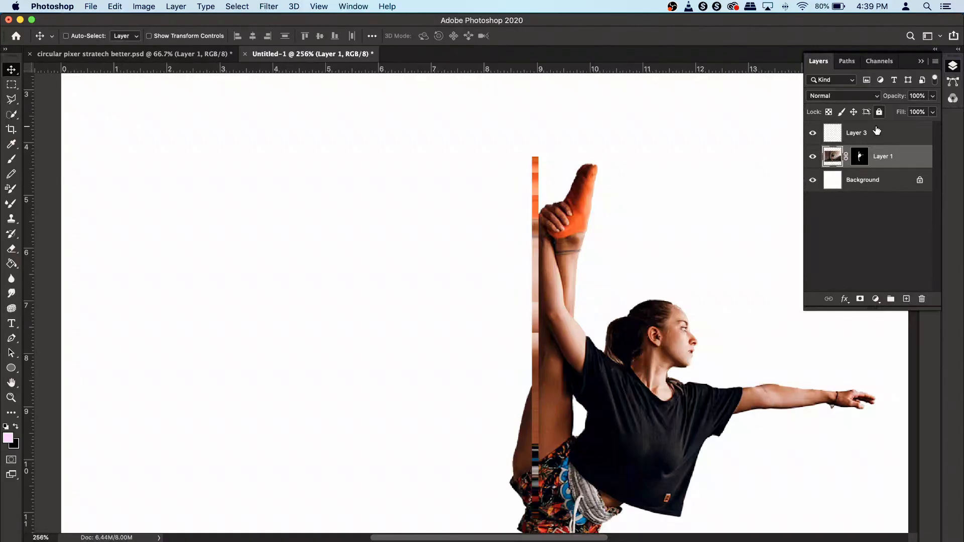
- Move the slice layer left of the dancer and zoom out to the full canvas
left_click(876, 134)
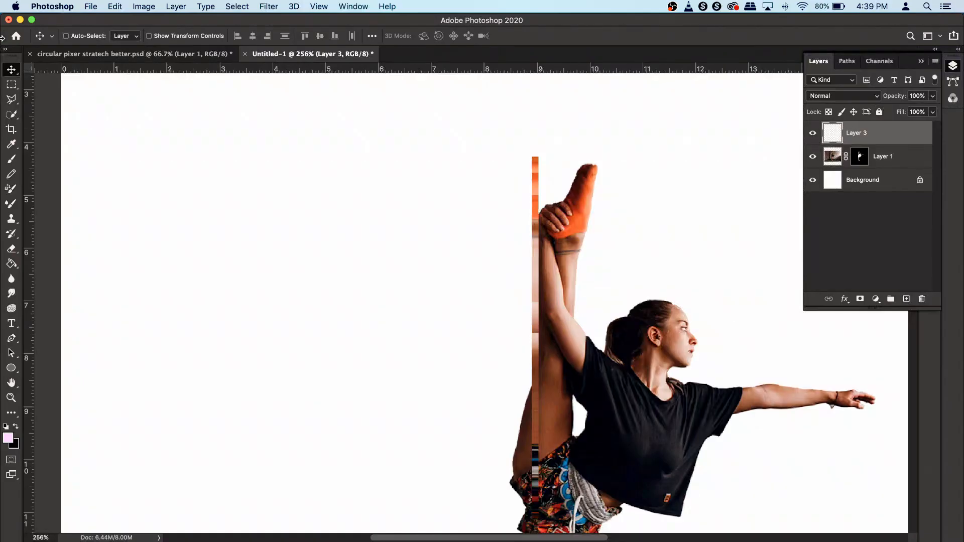
left_click_drag(544, 341, 365, 330)
scroll(365, 330, "down", 2)
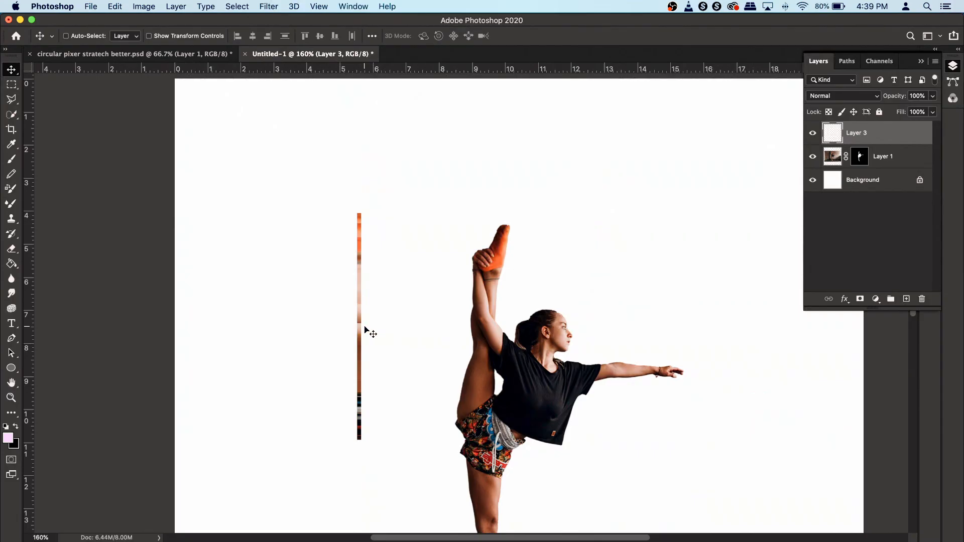
scroll(365, 330, "down", 2)
scroll(365, 330, "up", 1)
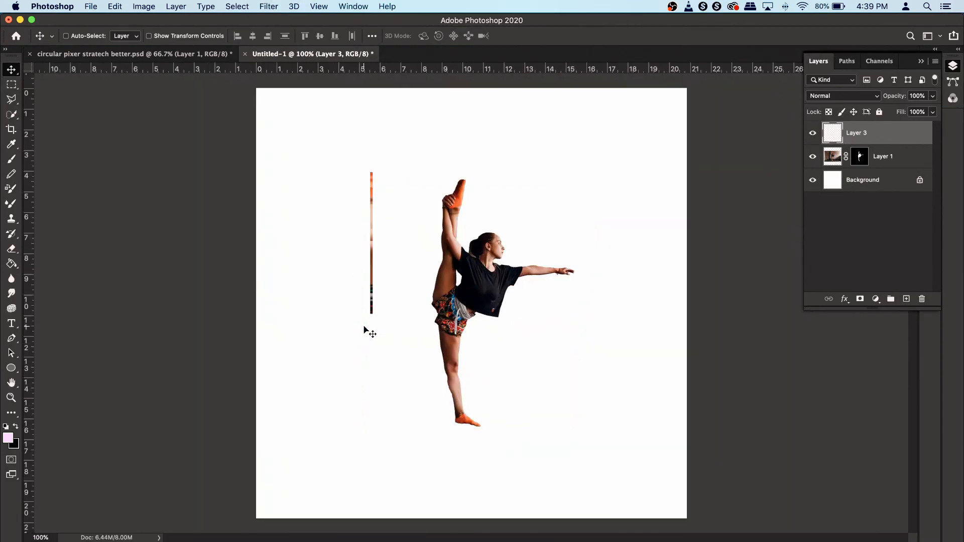
- Free-transform the slice, stretching it horizontally across the full canvas width
key("super+t")
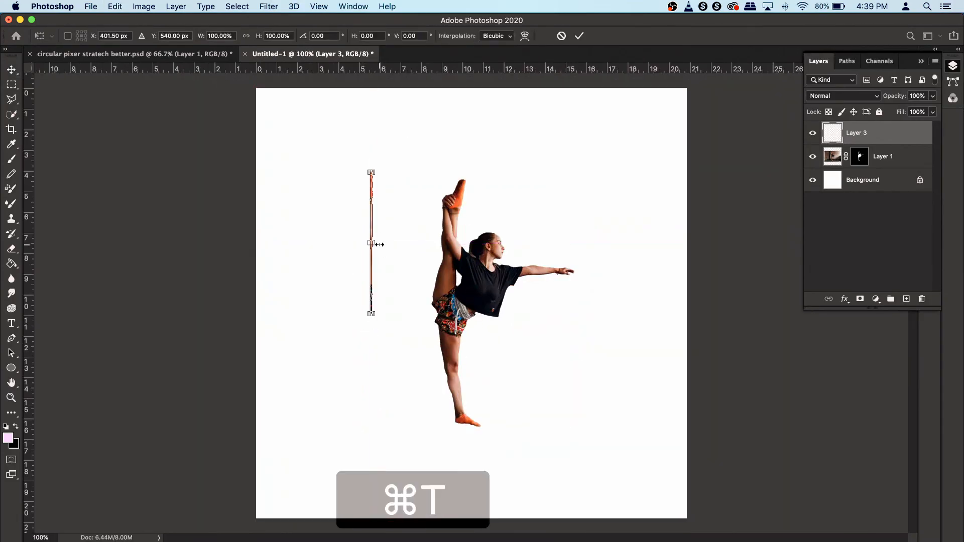
left_click_drag(379, 245, 692, 274)
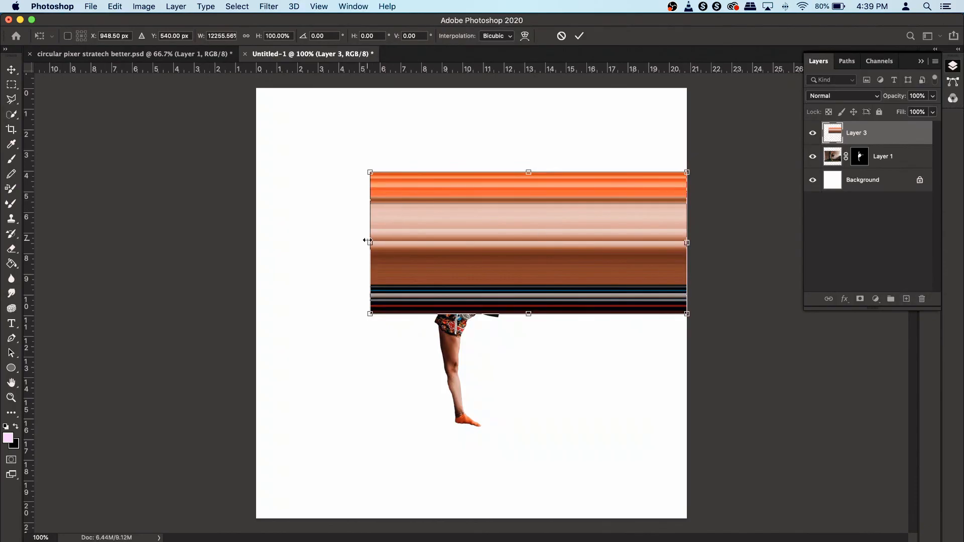
left_click_drag(370, 241, 257, 236)
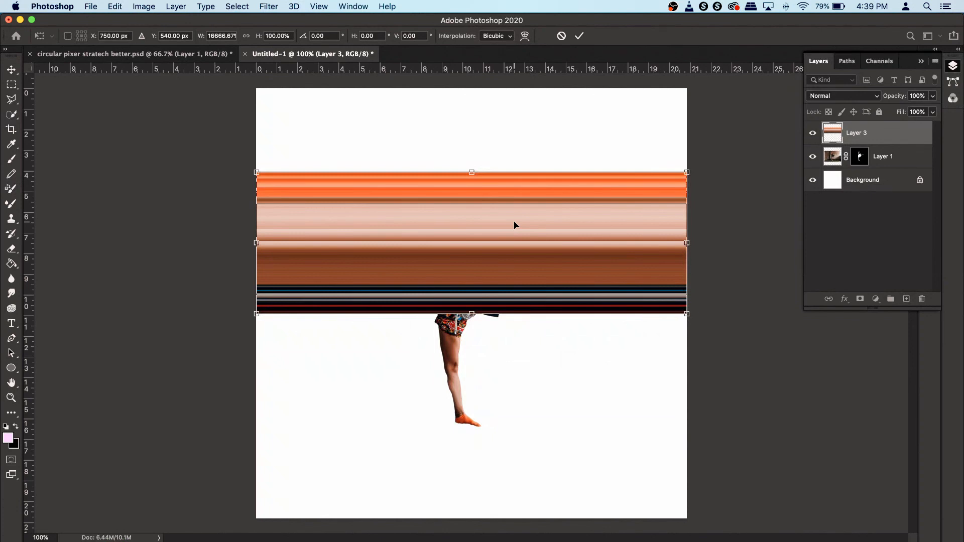
left_click_drag(684, 244, 725, 243)
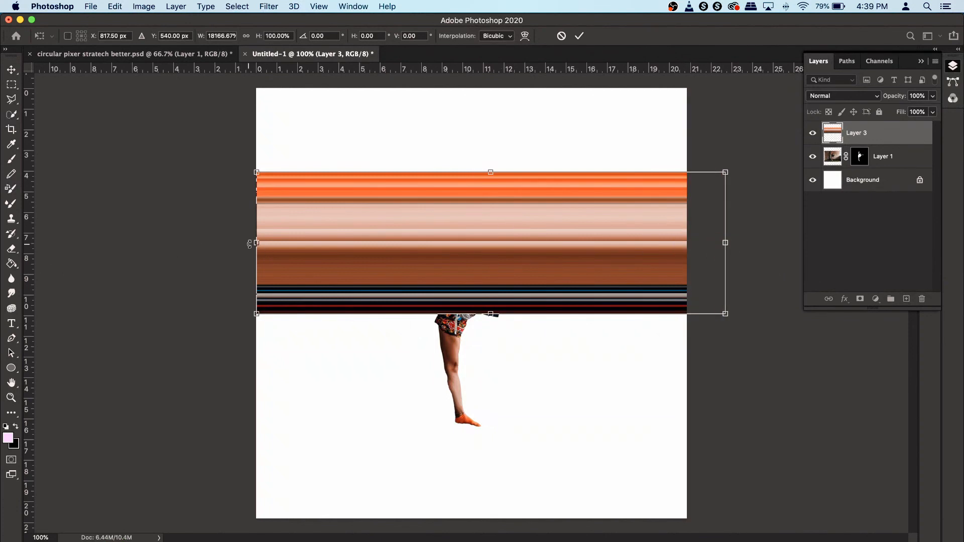
left_click_drag(254, 244, 198, 247)
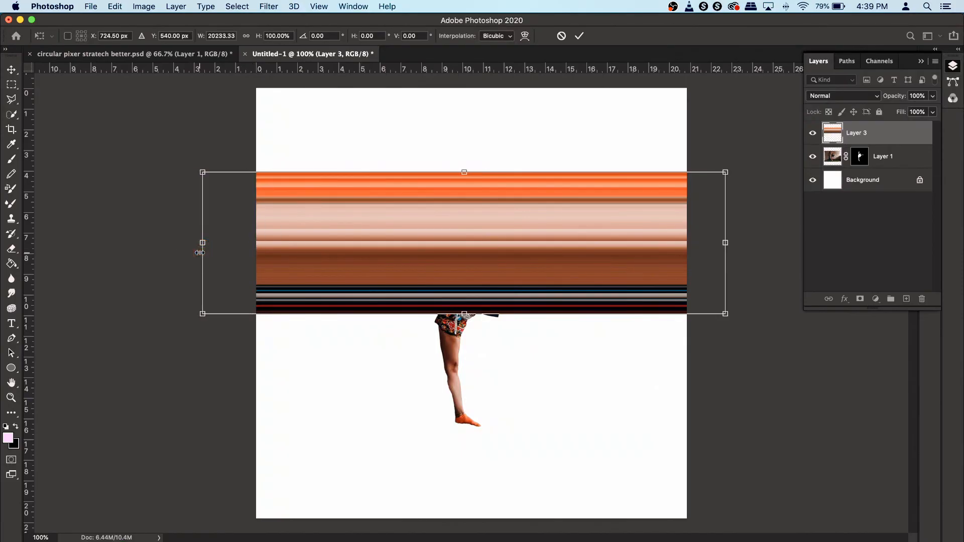
key("Return")
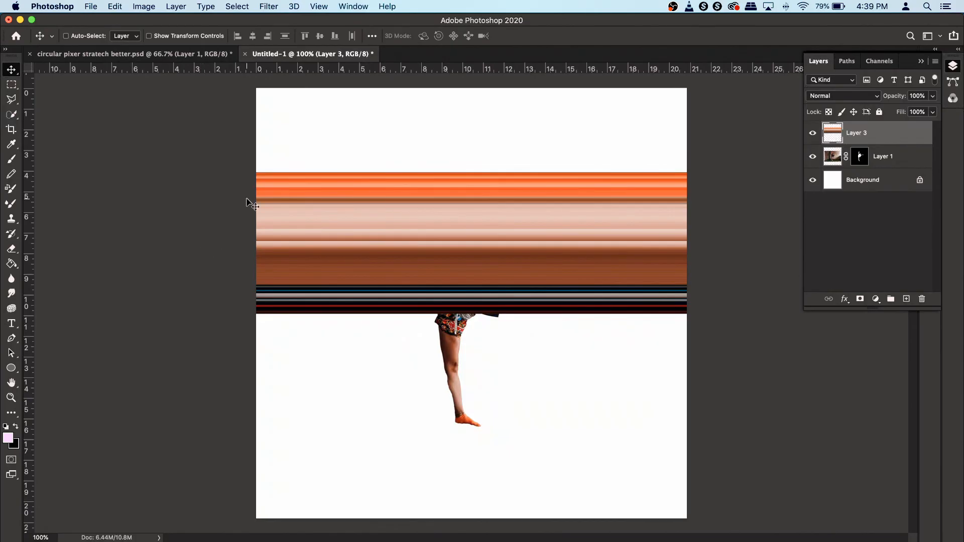
- Select the whole canvas and copy the stretched streak onto a new layer
key("super")
left_click(813, 133)
left_click(813, 133)
key("super+a")
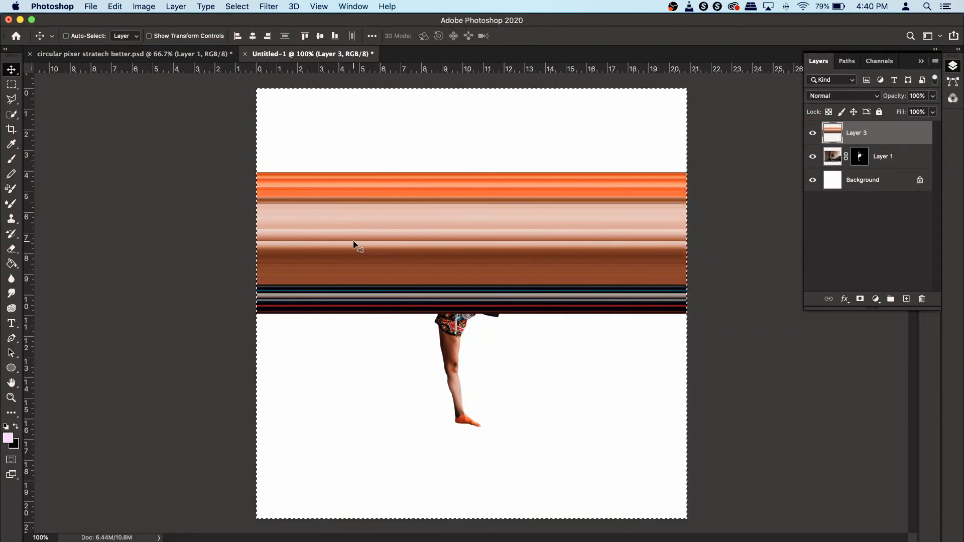
right_click(387, 209)
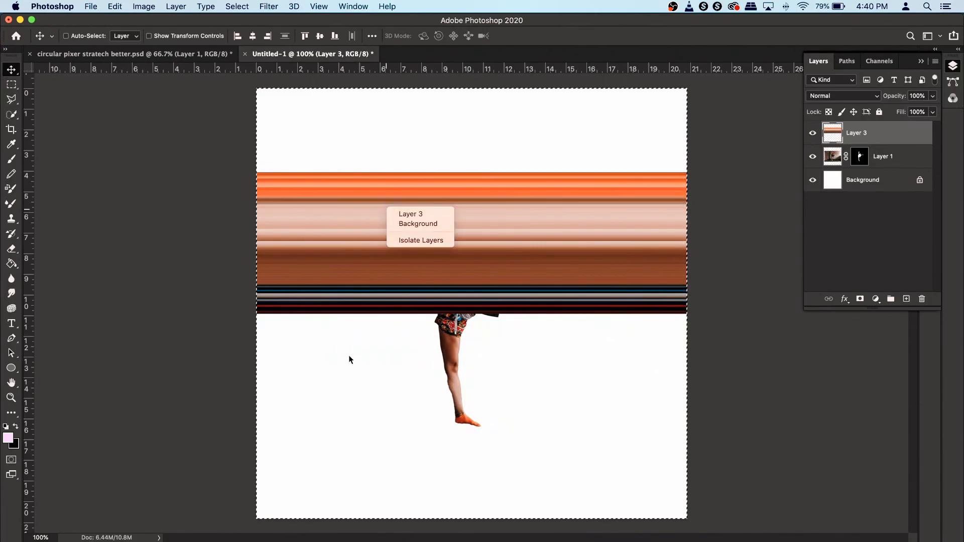
left_click(13, 85)
left_click(12, 85)
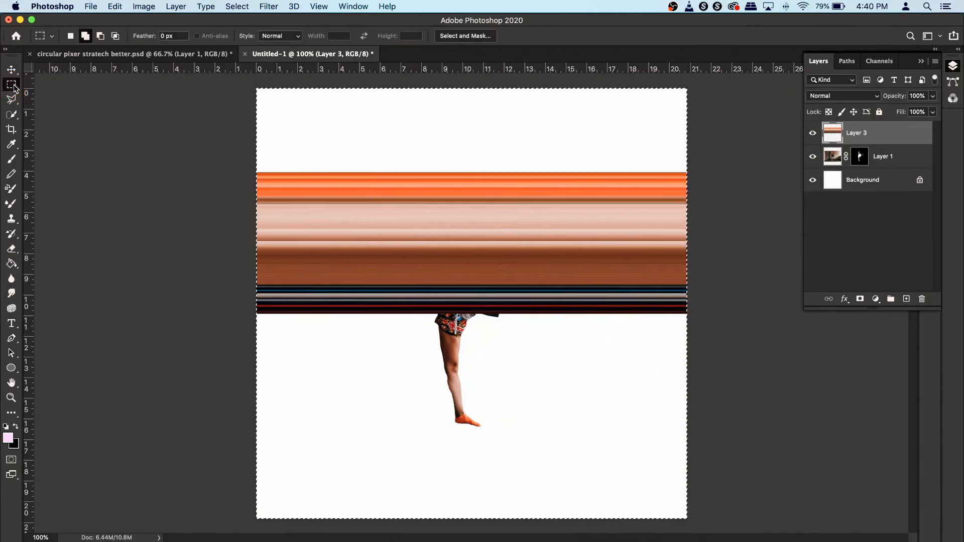
right_click(420, 203)
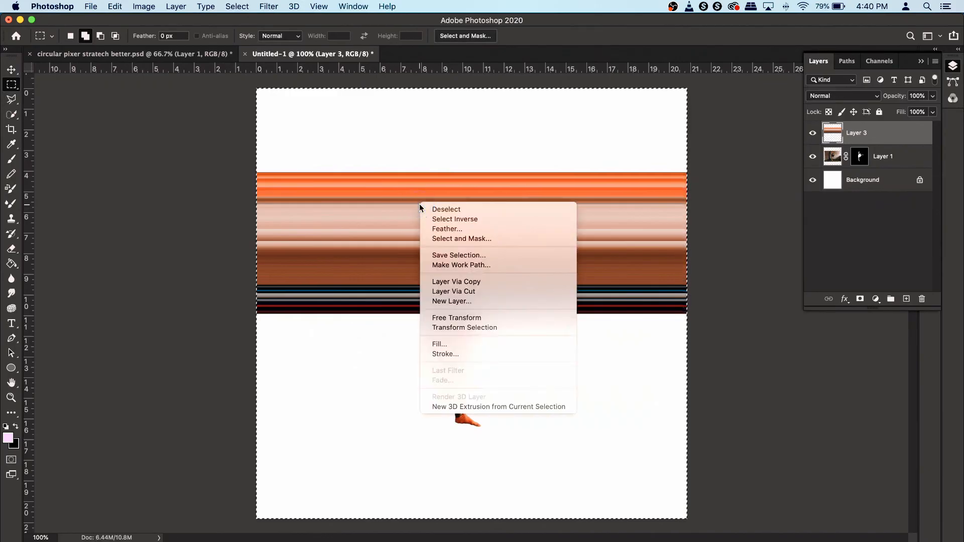
left_click(490, 292)
- Hide the original stretched streak layer
left_click(813, 156)
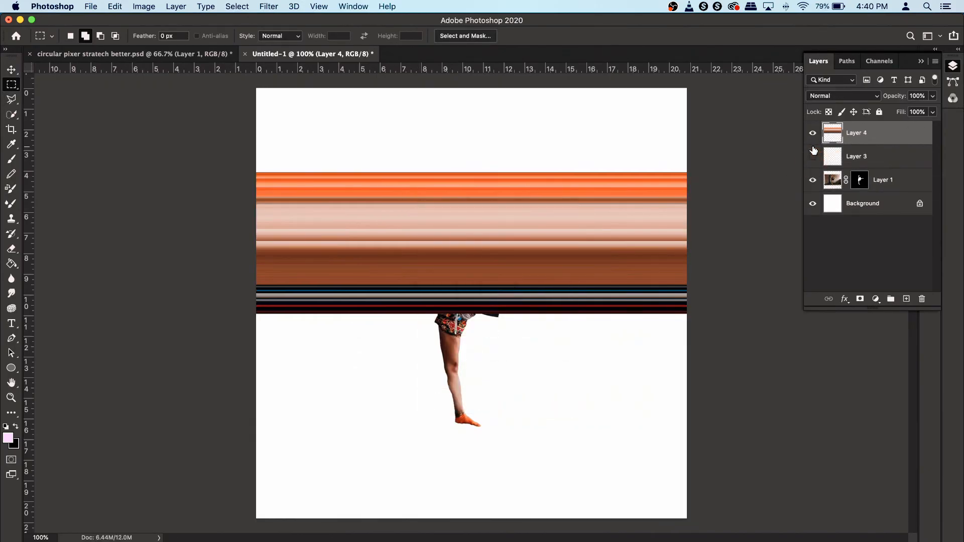
left_click(813, 133)
left_click(813, 133)
left_click(9, 66)
left_click_drag(509, 281, 482, 261)
key("super+z")
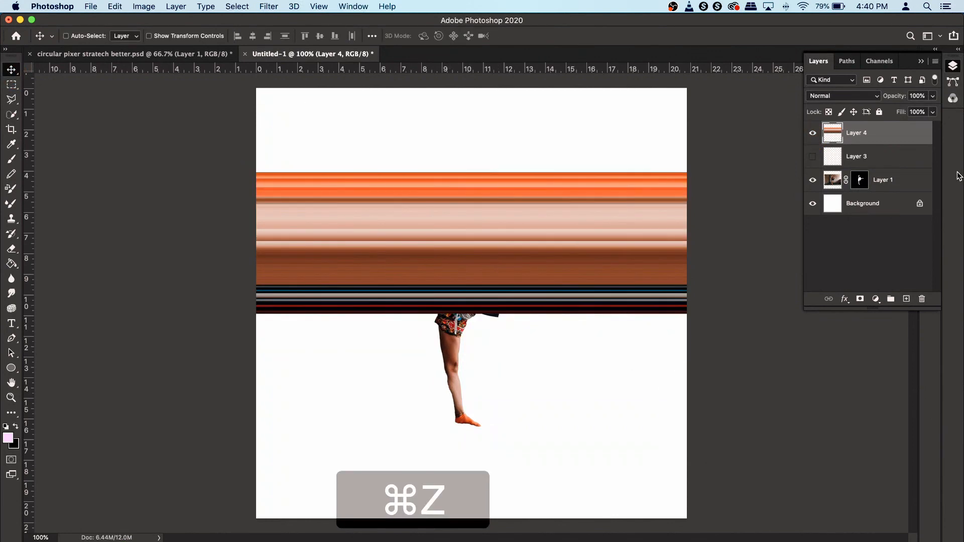
- Delete the original stretched streak layer
left_click(889, 160)
key("BackSpace")
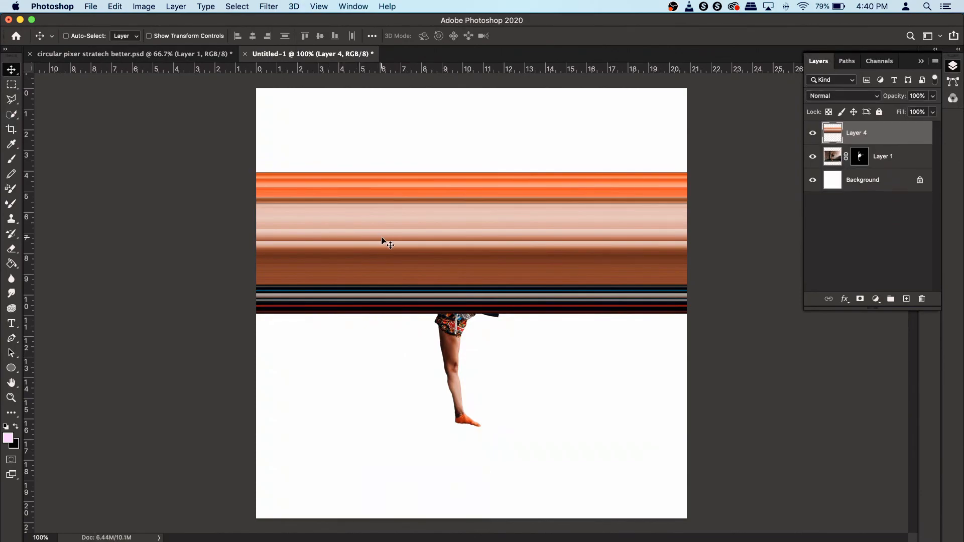
- Move the streak copy to the top of the canvas and flip it vertically
left_click_drag(478, 242, 481, 161)
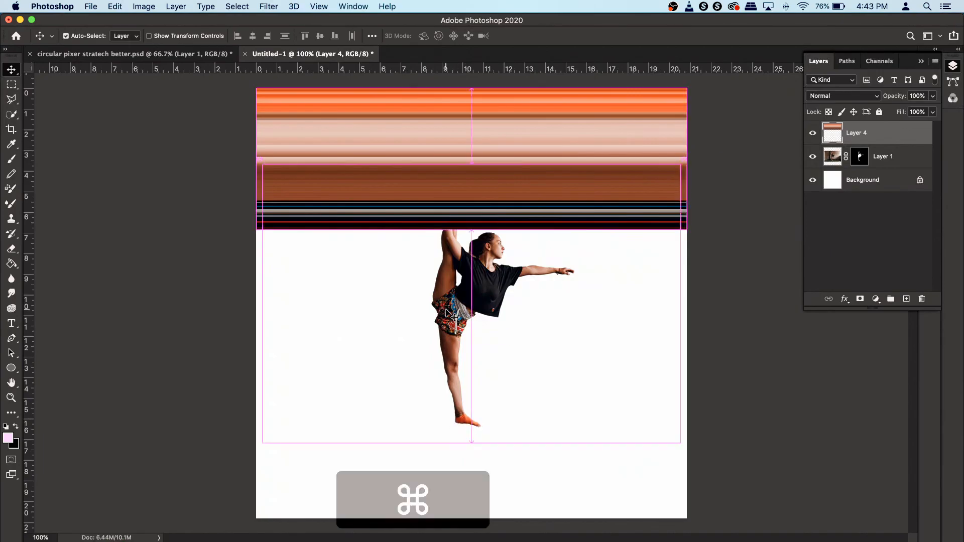
key("super+t")
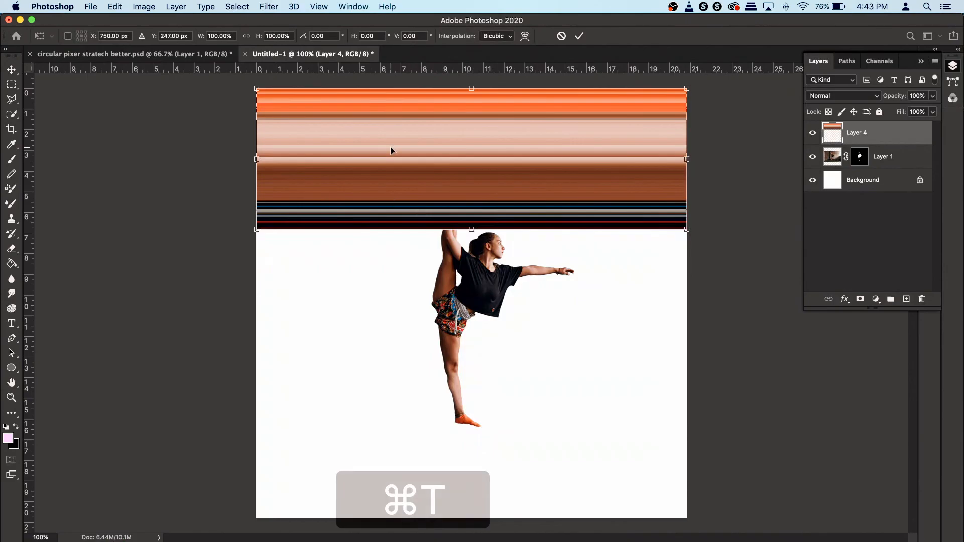
right_click(394, 132)
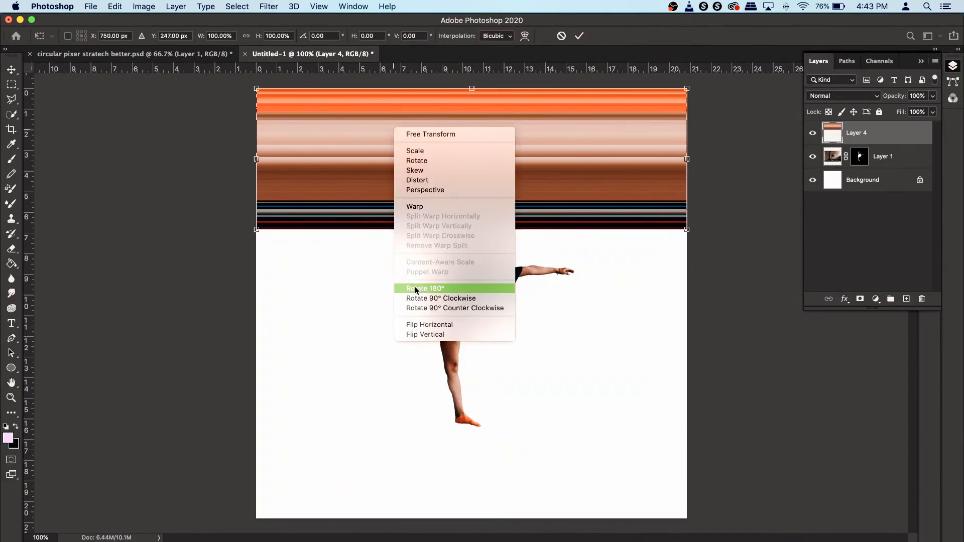
left_click(432, 334)
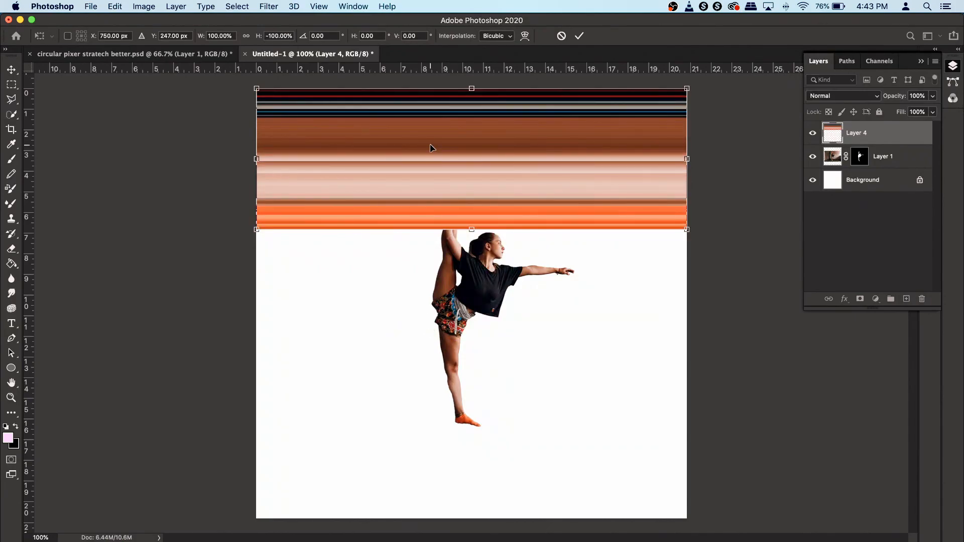
key("Return")
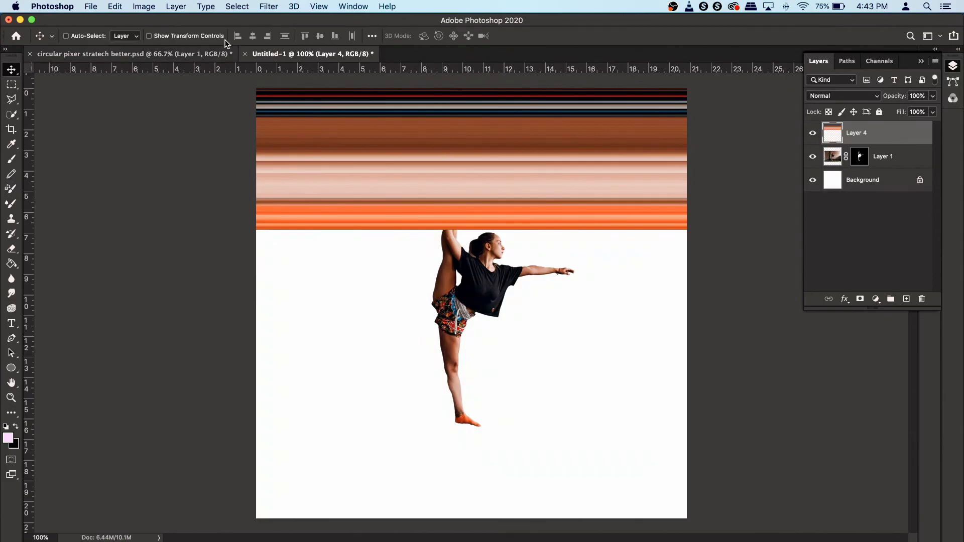
- Apply the Polar Coordinates filter, Rectangular to Polar, to the streak layer to bend it into concentric rings
left_click(267, 7)
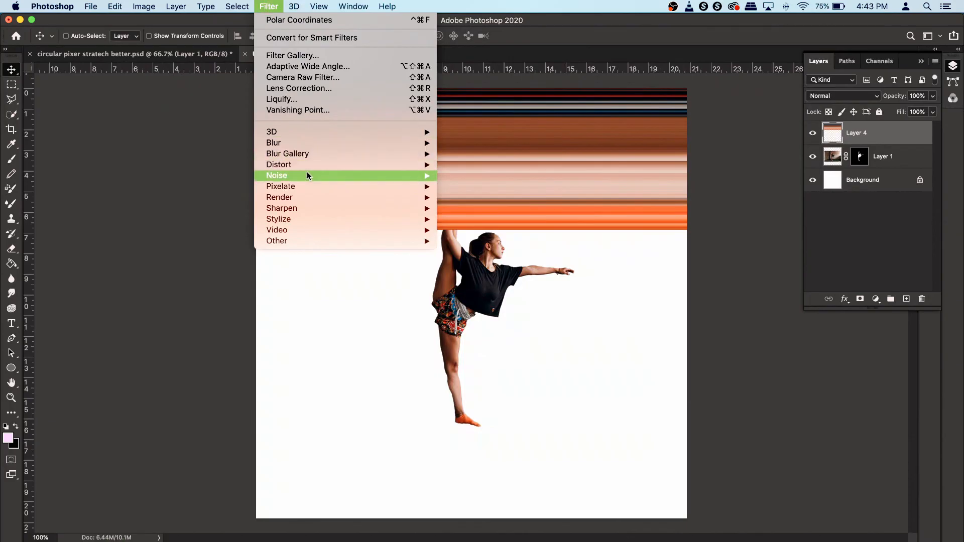
mouse_move(308, 165)
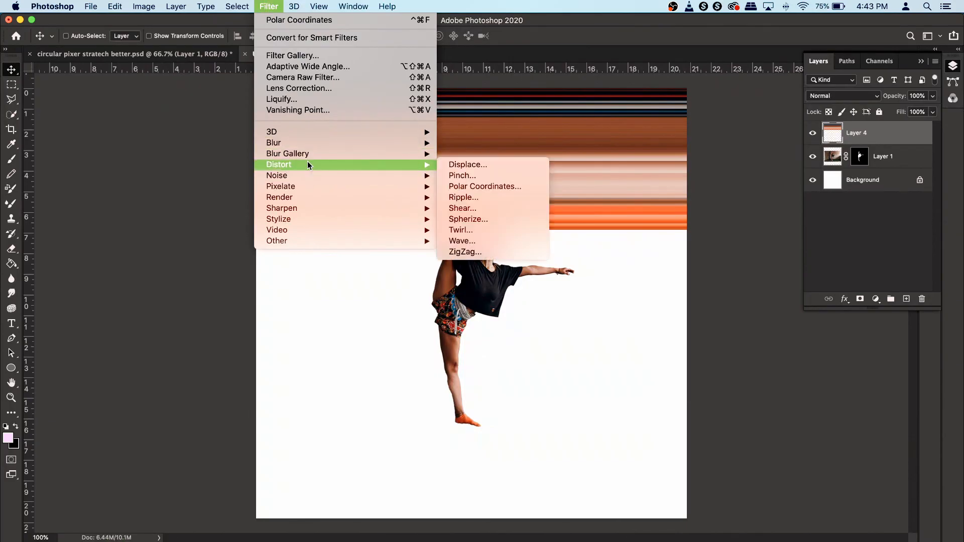
left_click(460, 189)
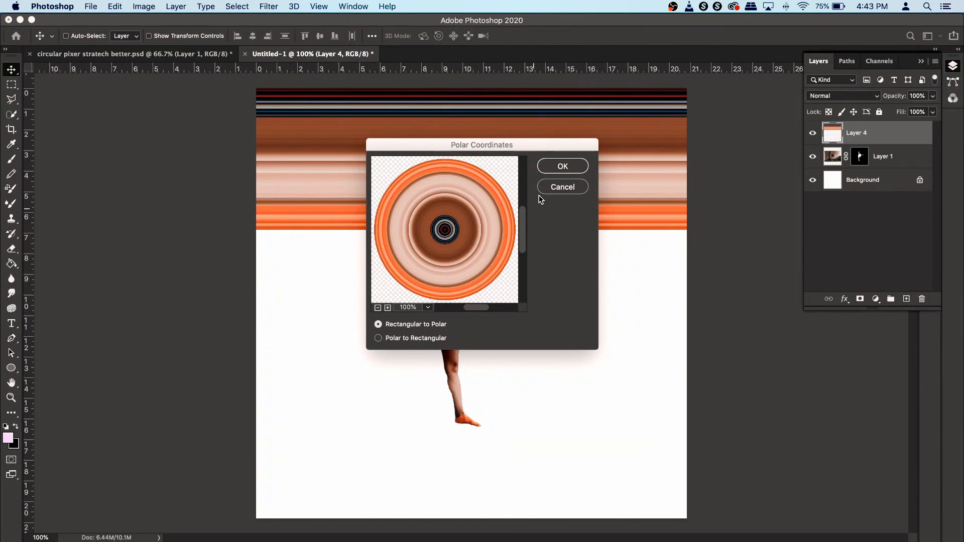
left_click(550, 166)
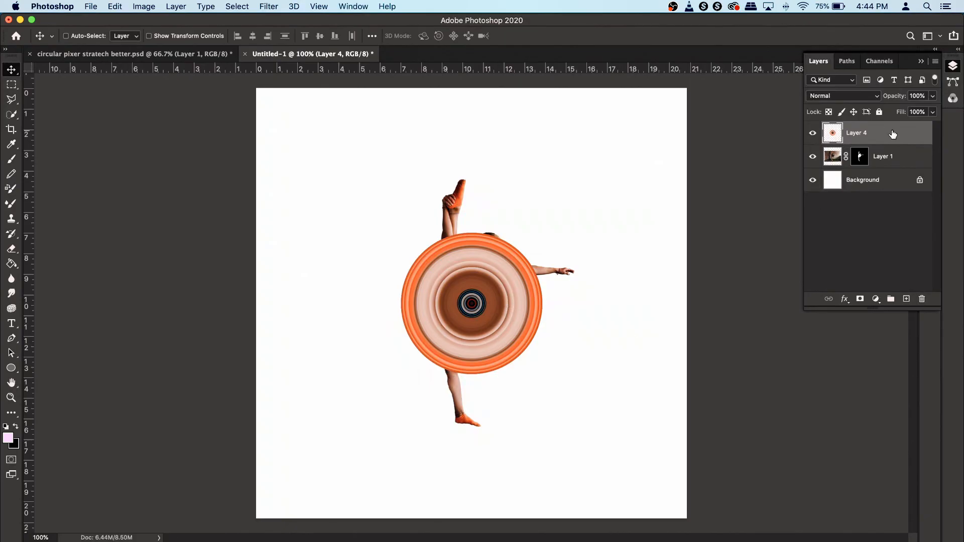
- Move the ring layer beneath the dancer layer and scale it up to about 173% around her
left_click_drag(892, 137, 890, 163)
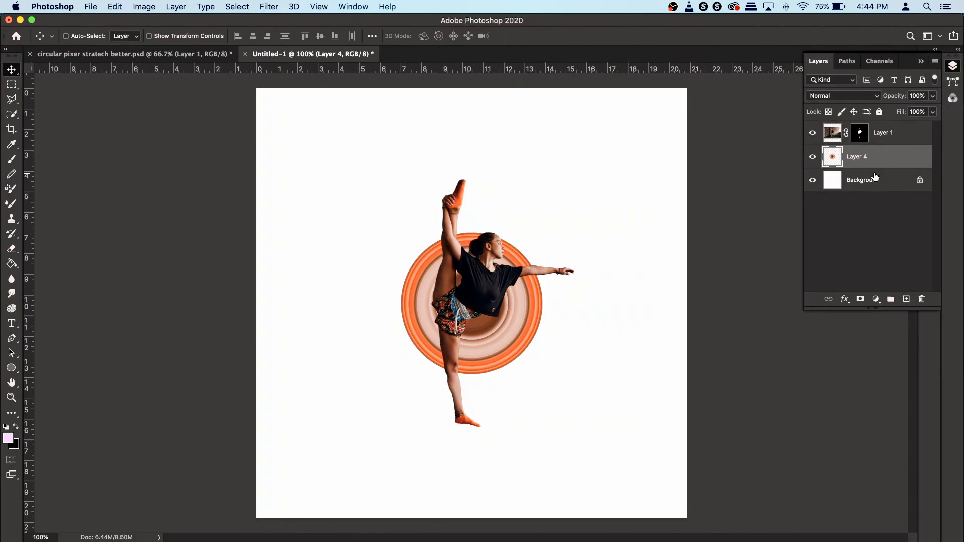
key("super")
key("super+t")
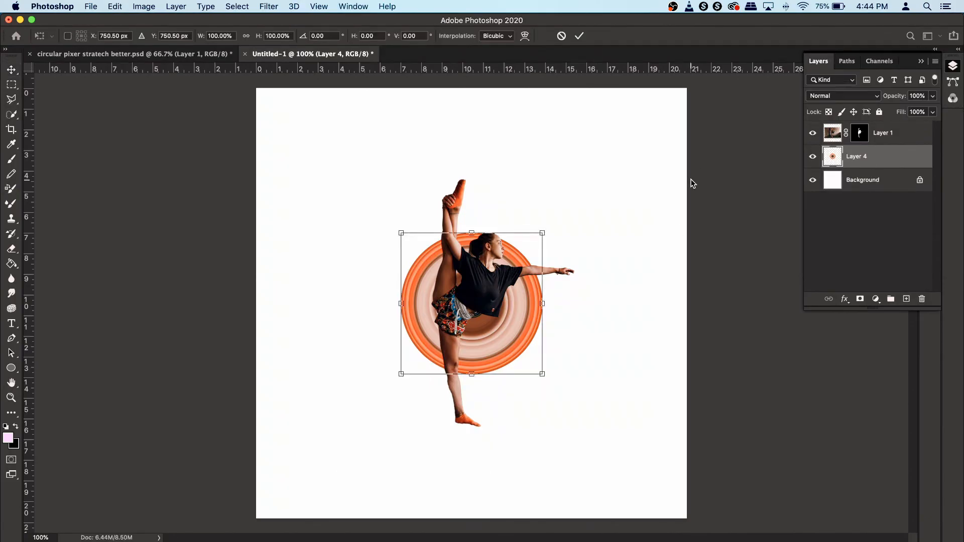
key("alt")
key("shift")
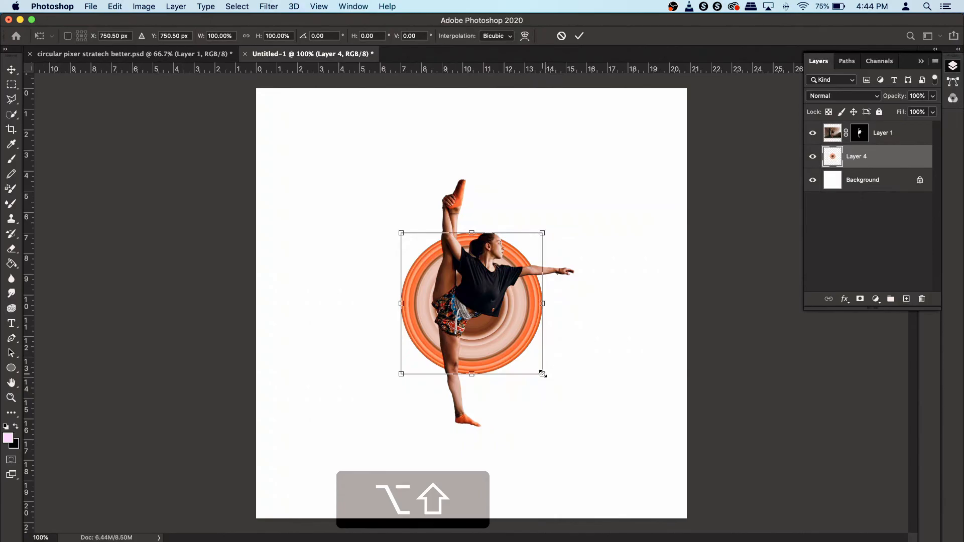
left_click_drag(543, 374, 591, 430)
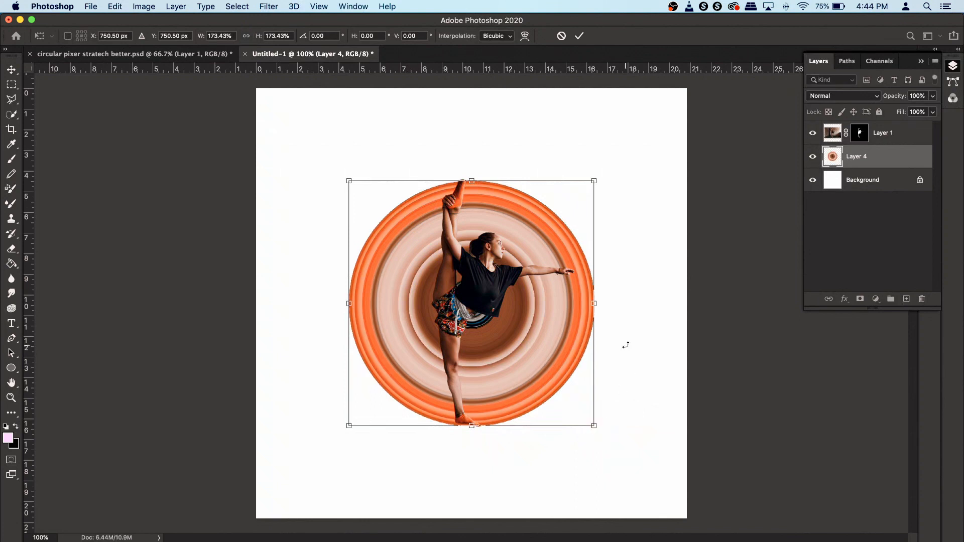
mouse_move(551, 317)
left_mouse_down()
mouse_move(535, 313)
mouse_move(565, 328)
left_mouse_up()
key("Return")
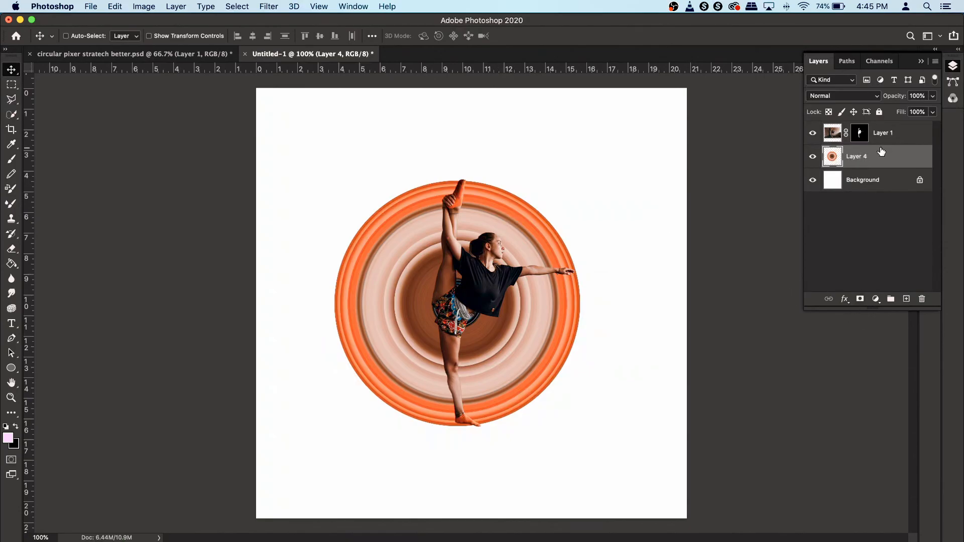
- Add a layer mask to the ring layer and set up a hard 81 px brush painting in black
left_click(861, 299)
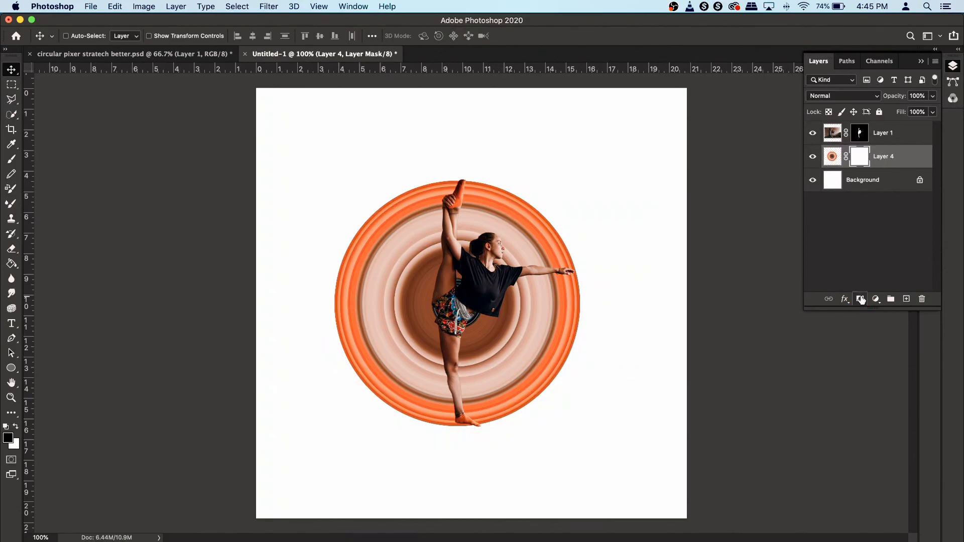
left_click(11, 159)
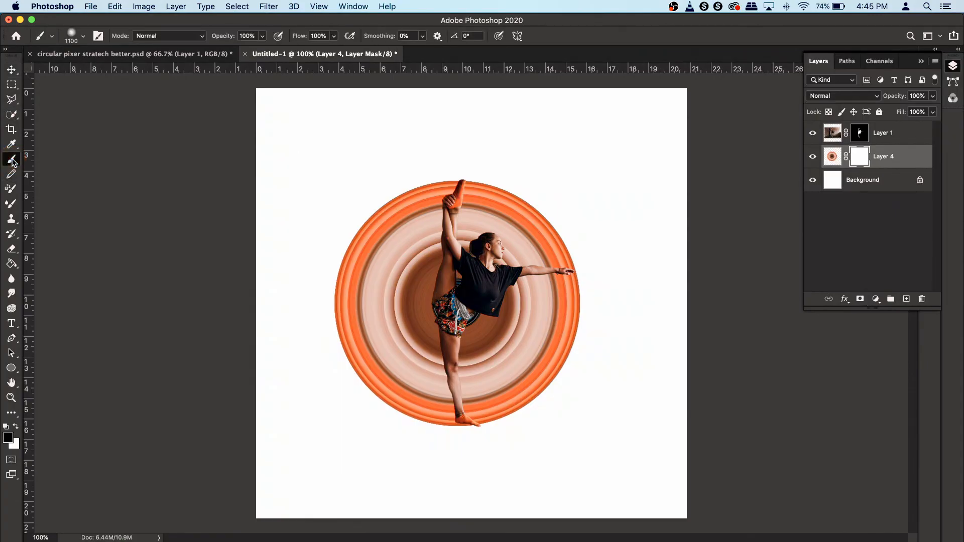
right_click(424, 259)
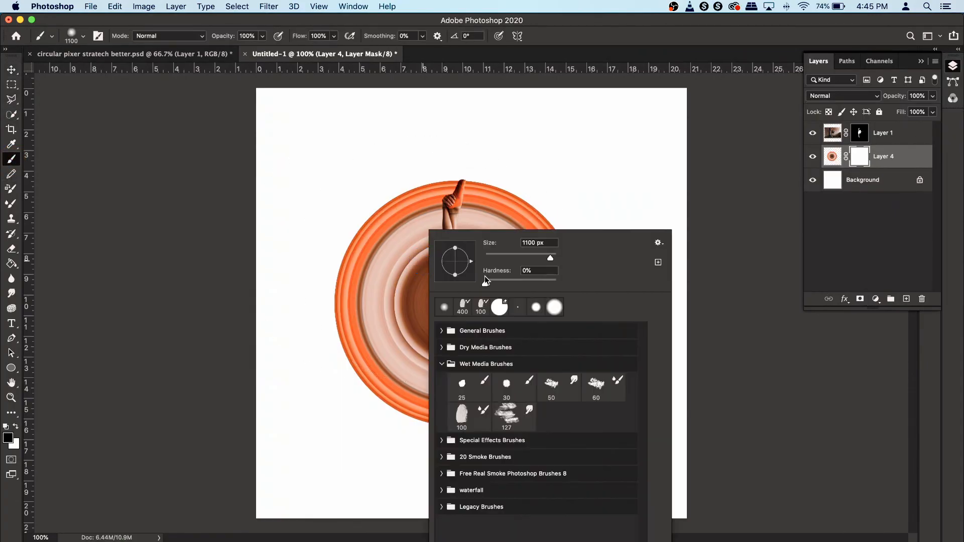
left_click_drag(508, 282, 582, 282)
left_click_drag(517, 256, 514, 256)
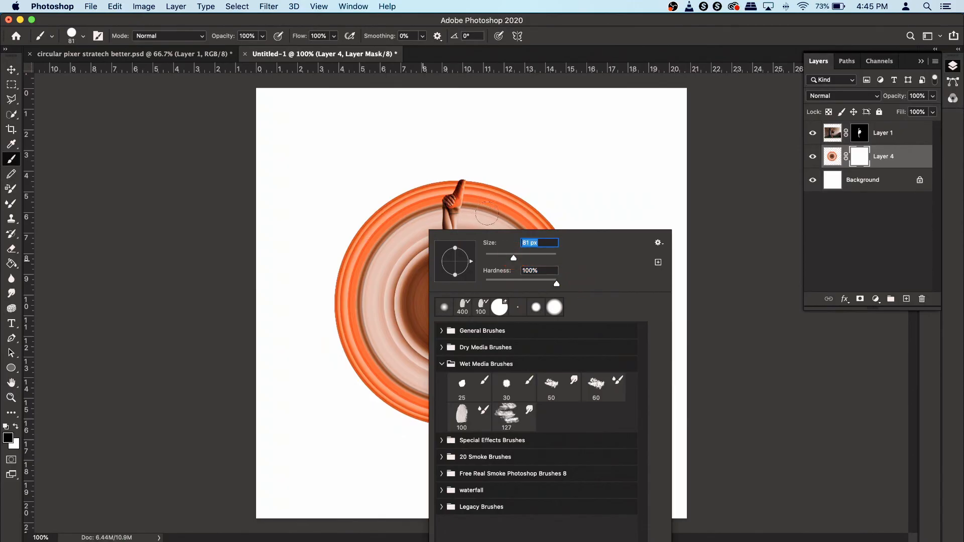
left_click(8, 439)
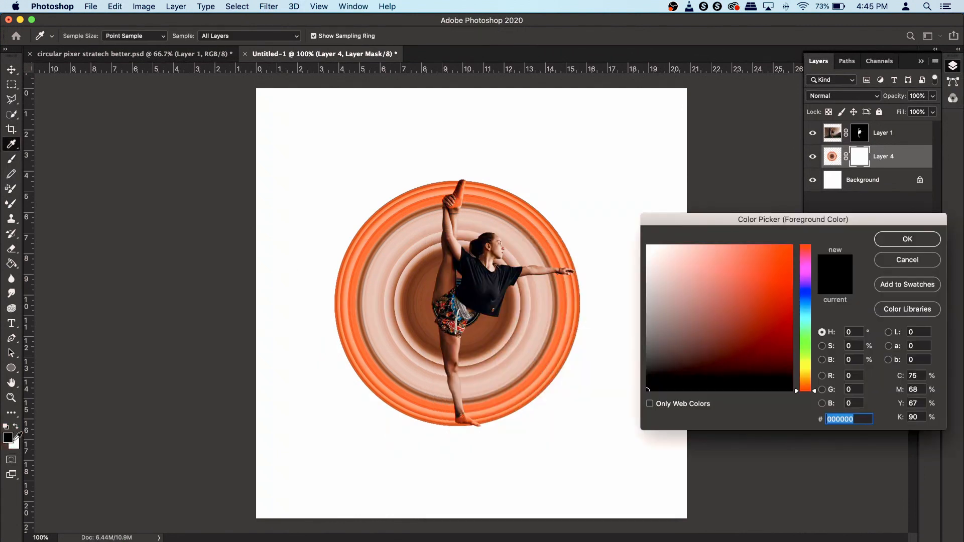
left_click(908, 240)
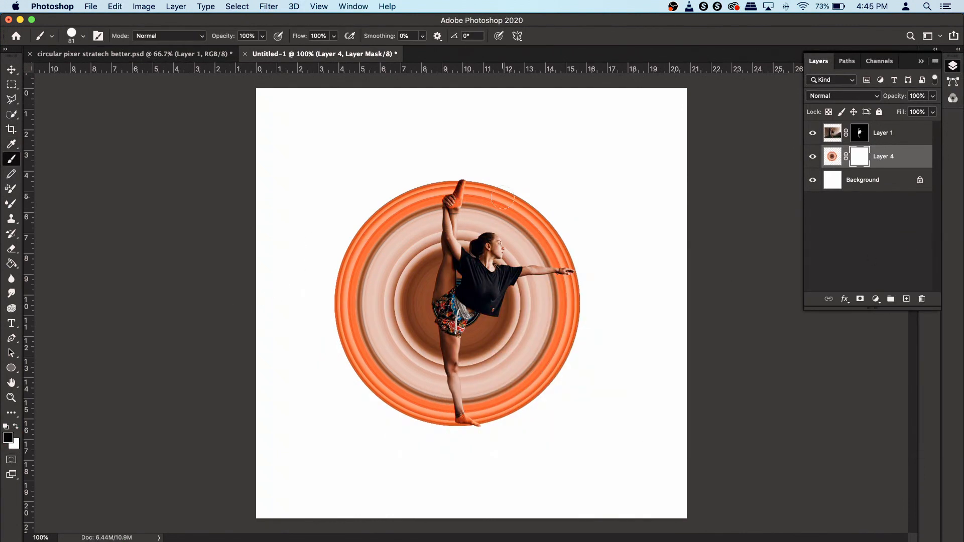
- Paint on the mask to hide the upper-right section of the rings around the dancer's head and arm
mouse_move(519, 214)
left_mouse_down()
mouse_move(493, 254)
mouse_move(512, 211)
mouse_move(508, 198)
mouse_move(499, 204)
left_mouse_up()
scroll(533, 256, "up", 3)
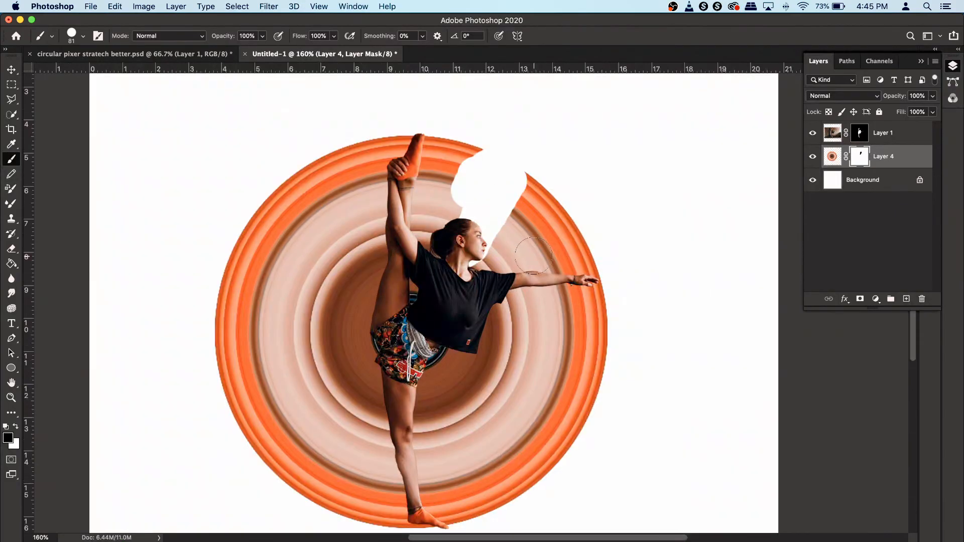
mouse_move(549, 173)
left_mouse_down()
mouse_move(514, 232)
mouse_move(467, 266)
mouse_move(494, 257)
mouse_move(526, 205)
mouse_move(528, 165)
left_mouse_up()
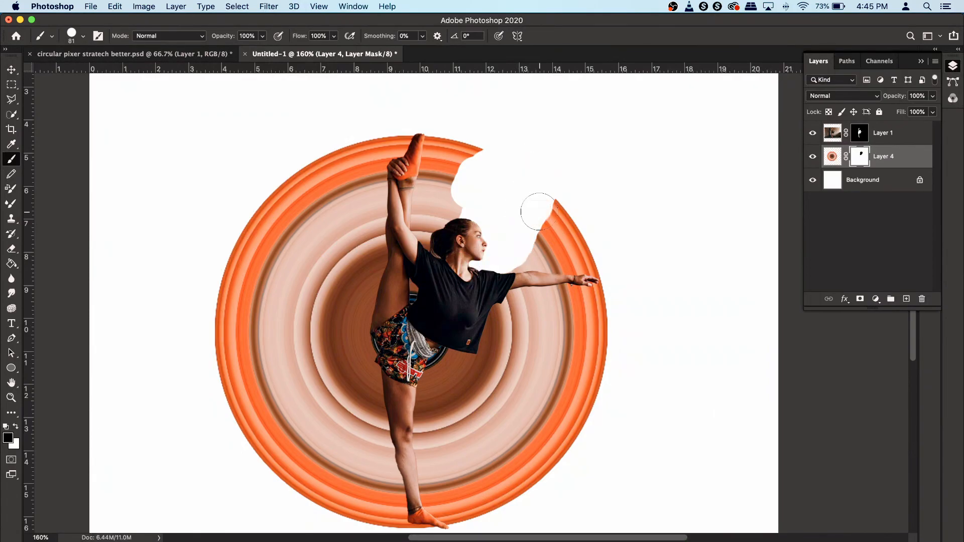
scroll(537, 213, "up", 5)
mouse_move(543, 212)
left_mouse_down()
mouse_move(446, 357)
mouse_move(608, 271)
mouse_move(536, 331)
mouse_move(688, 338)
left_mouse_up()
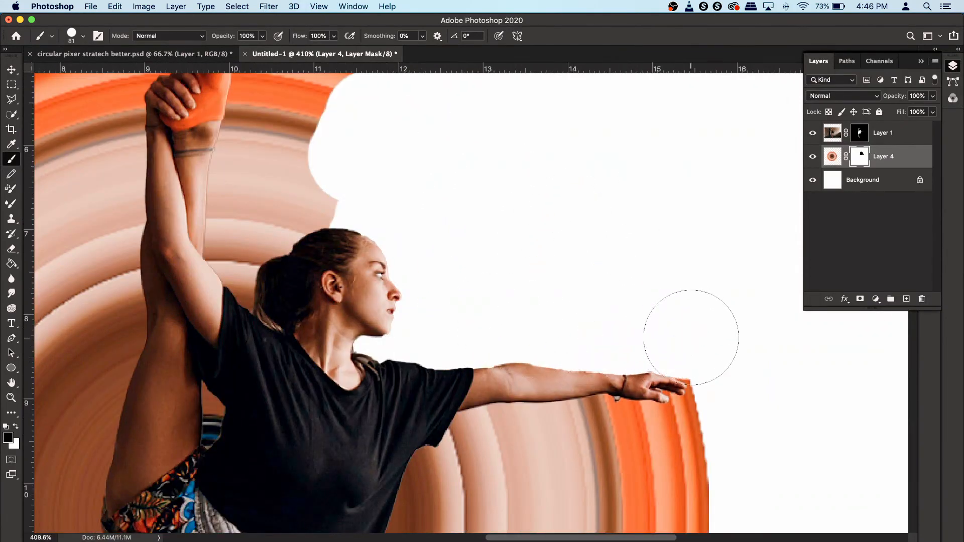
left_click(469, 320)
scroll(420, 283, "down", 3)
left_click(295, 374)
mouse_move(320, 273)
left_mouse_down()
mouse_move(371, 156)
mouse_move(312, 141)
mouse_move(320, 167)
left_mouse_up()
scroll(657, 292, "down", 5)
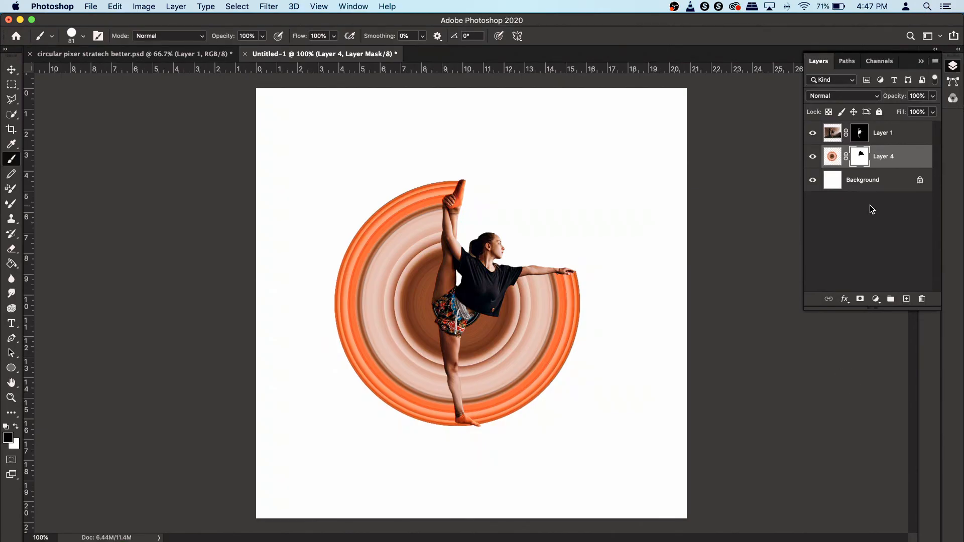
- Convert the locked background into a regular editable layer
double_click(888, 189)
left_click(508, 233)
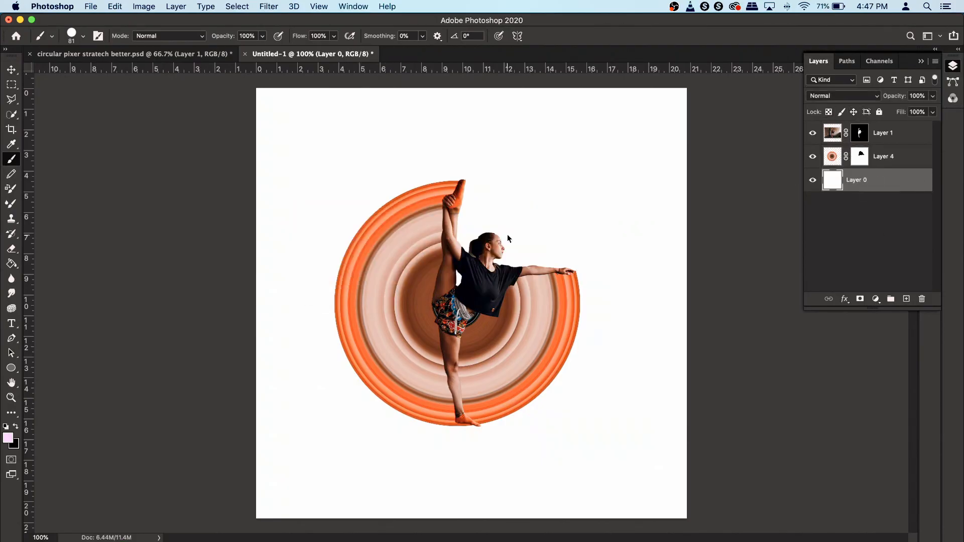
- Add a Gradient Overlay to the background layer with Linear style, 15° angle and Reverse turned off
double_click(906, 181)
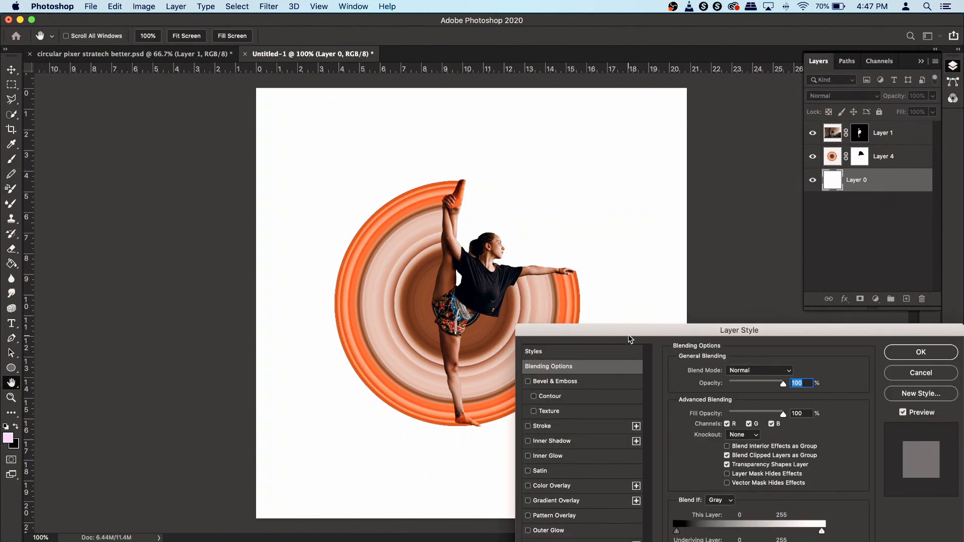
left_click_drag(629, 334, 662, 221)
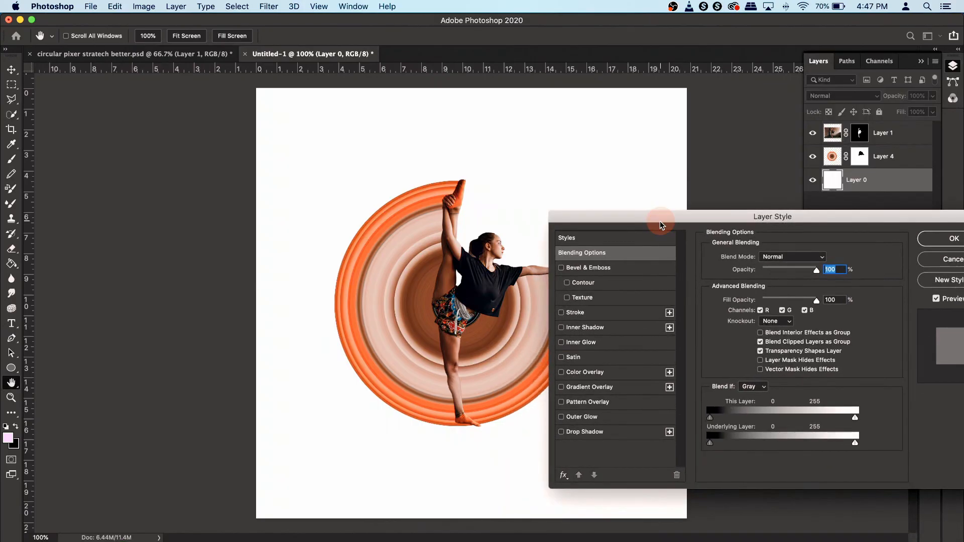
left_click(586, 388)
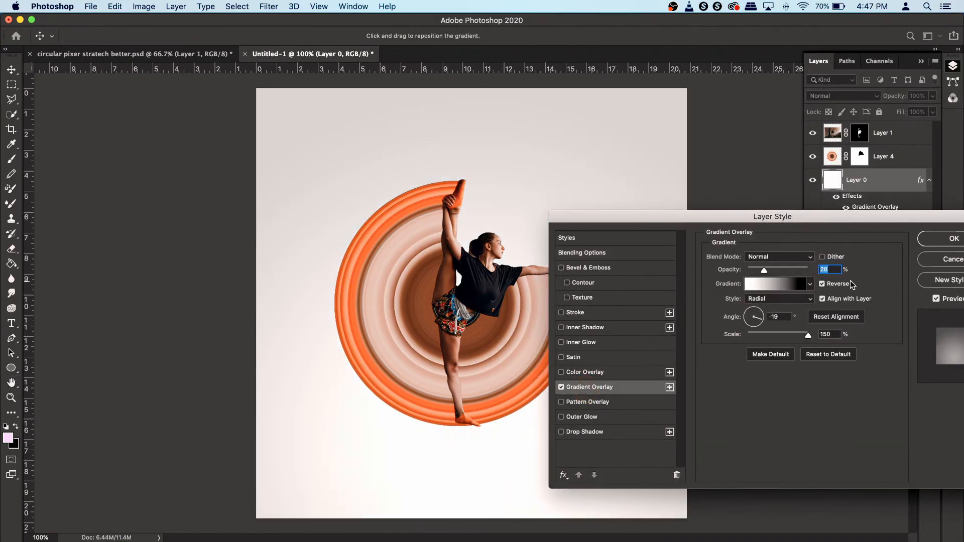
left_click(769, 299)
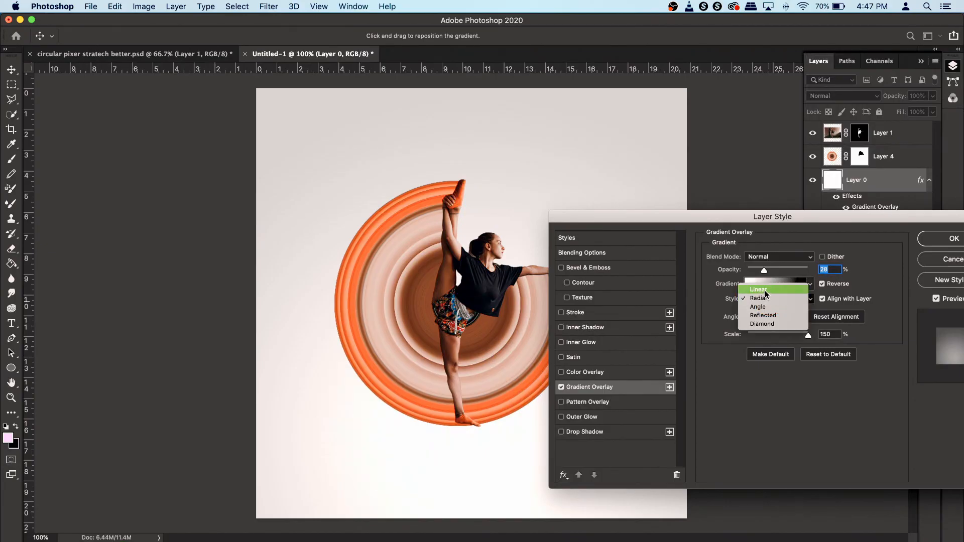
left_click(766, 291)
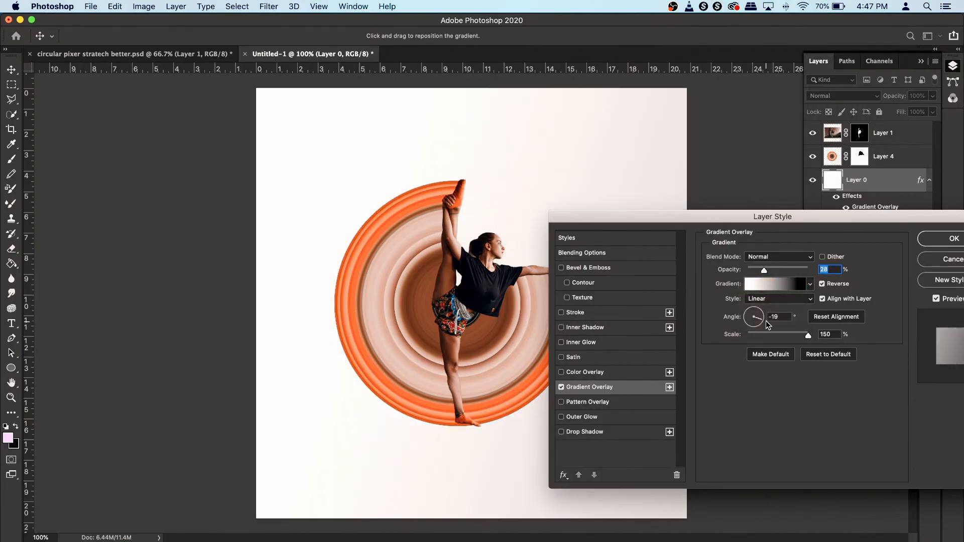
left_click_drag(765, 323, 764, 318)
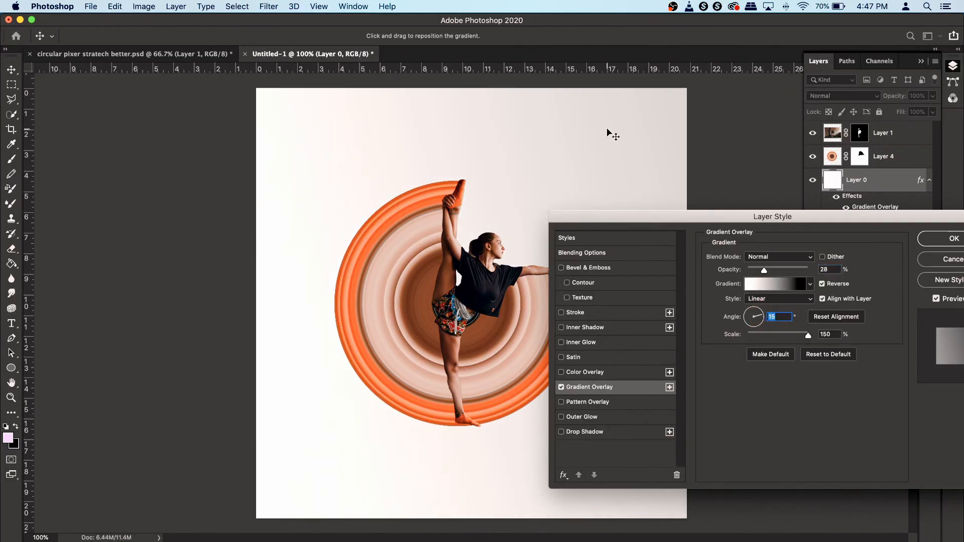
left_click(823, 284)
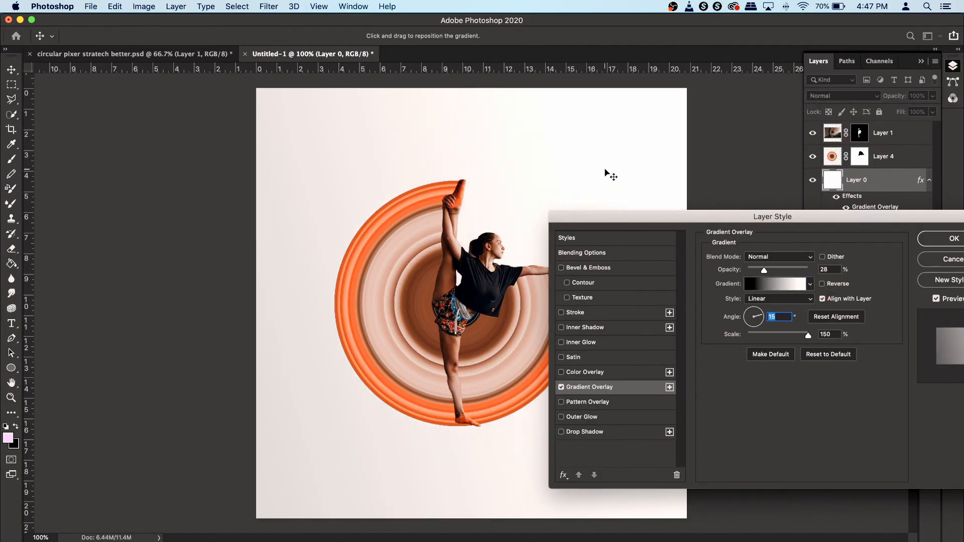
- Reposition the overlay gradient on the canvas, set its opacity to 24% and apply the style
left_click_drag(609, 218, 698, 214)
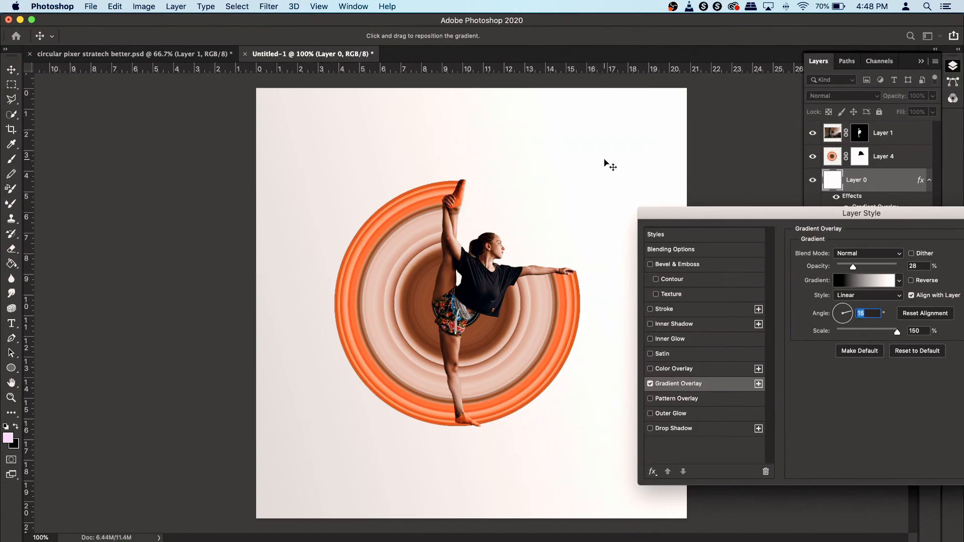
left_click_drag(750, 219, 708, 218)
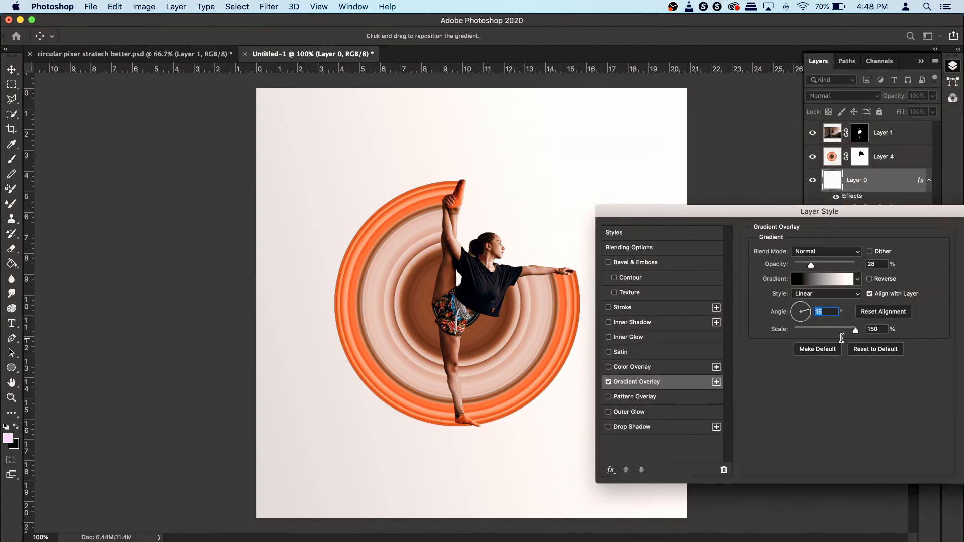
left_click_drag(810, 263, 809, 263)
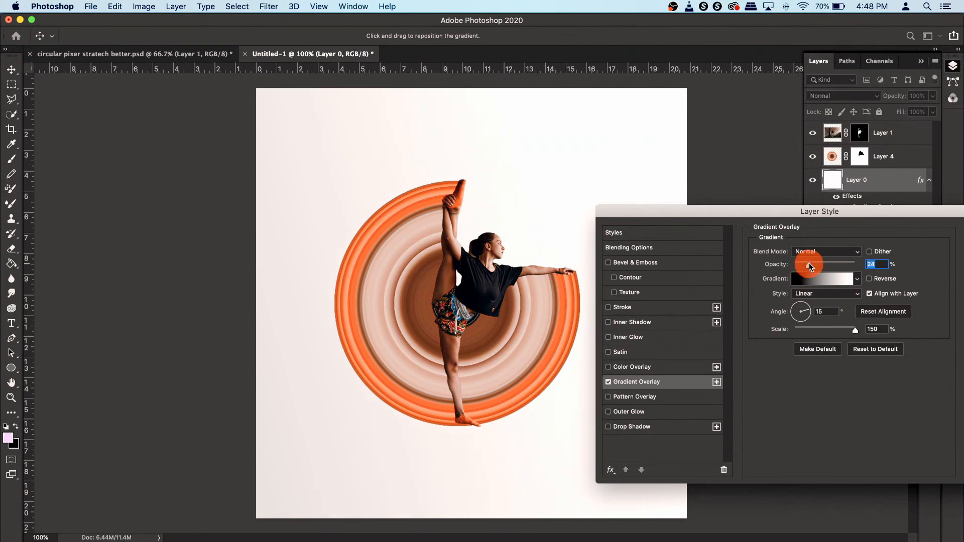
left_click_drag(818, 214, 673, 218)
left_click(854, 239)
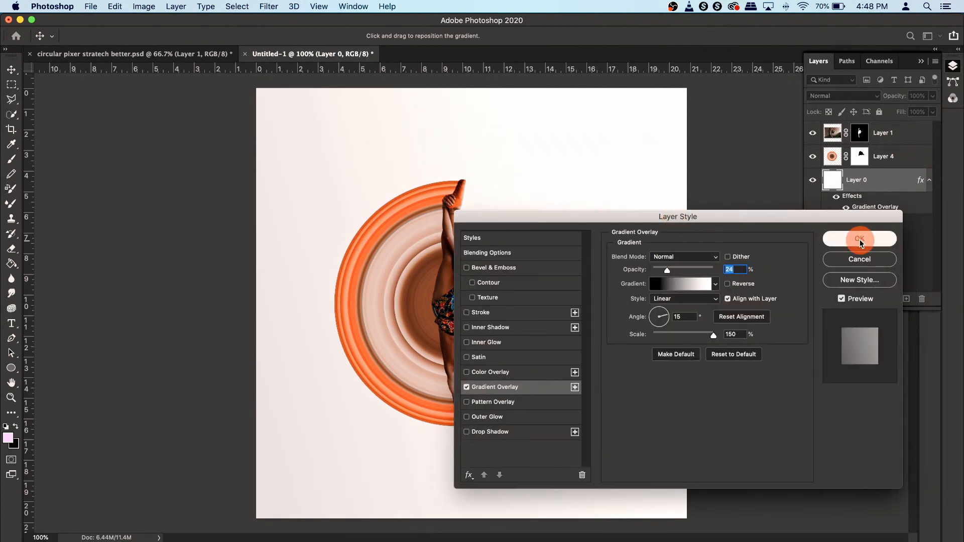
- Add a new empty layer above the background and switch to the Elliptical Marquee tool
key("b")
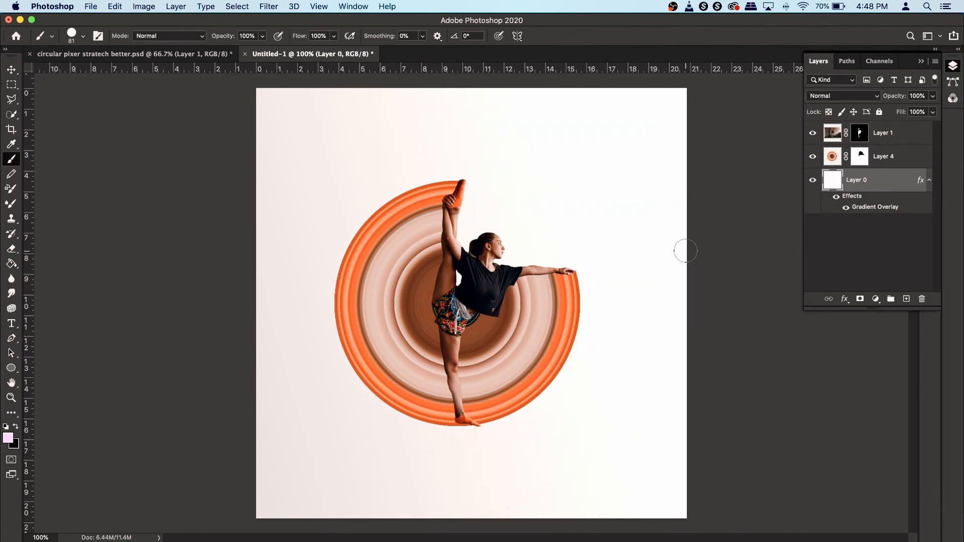
left_click(906, 299)
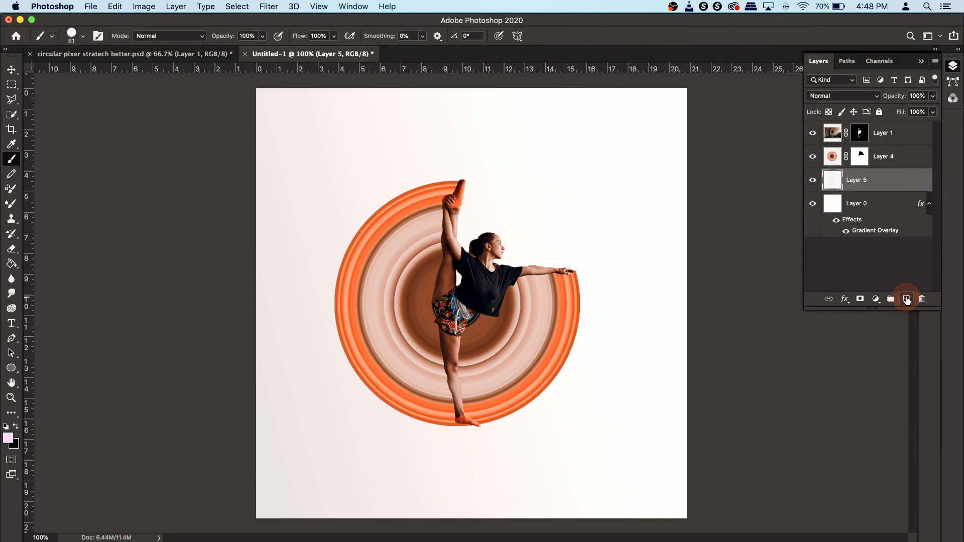
left_click(12, 85)
right_click(12, 86)
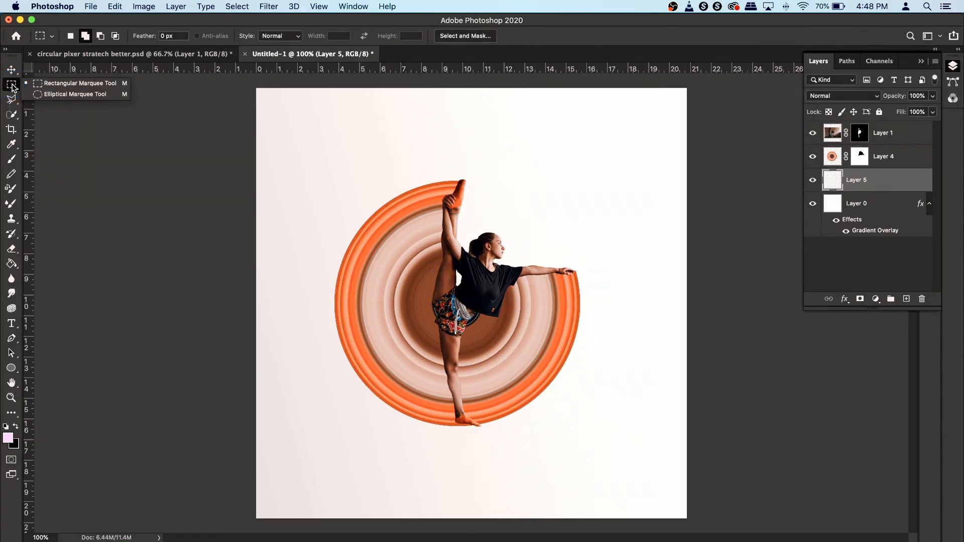
left_click(67, 94)
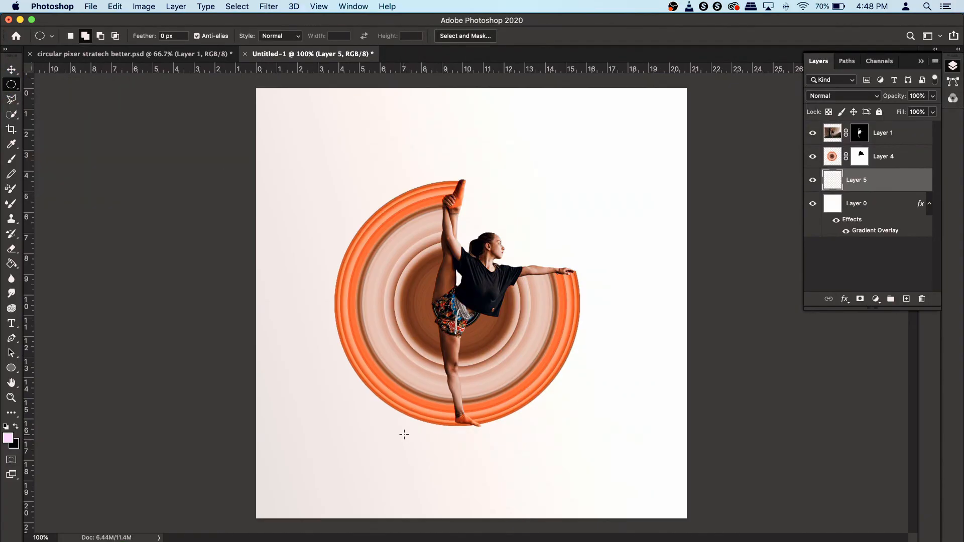
- Draw a flat elliptical selection under the dancer's feet, fill it with black, and deselect
left_click_drag(401, 431, 532, 426)
left_click(15, 426)
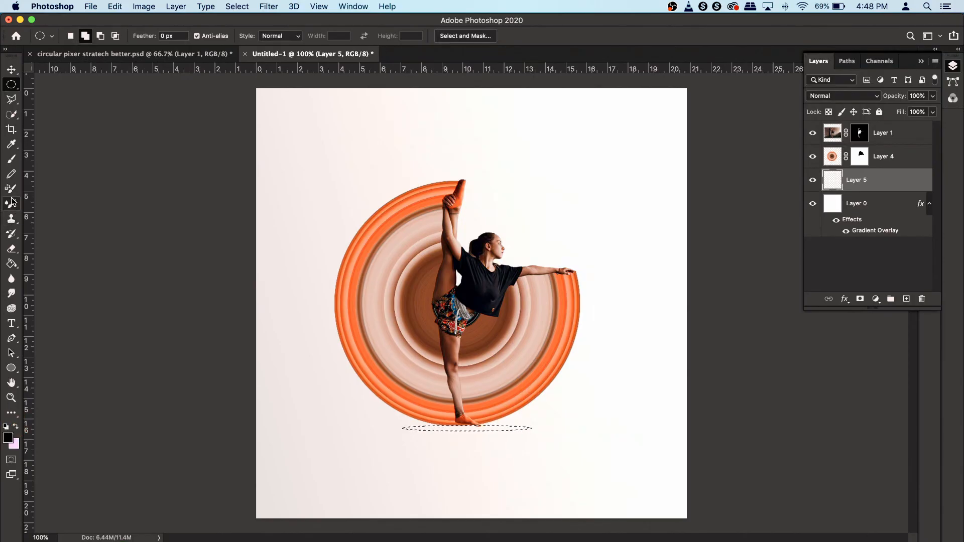
left_click(11, 263)
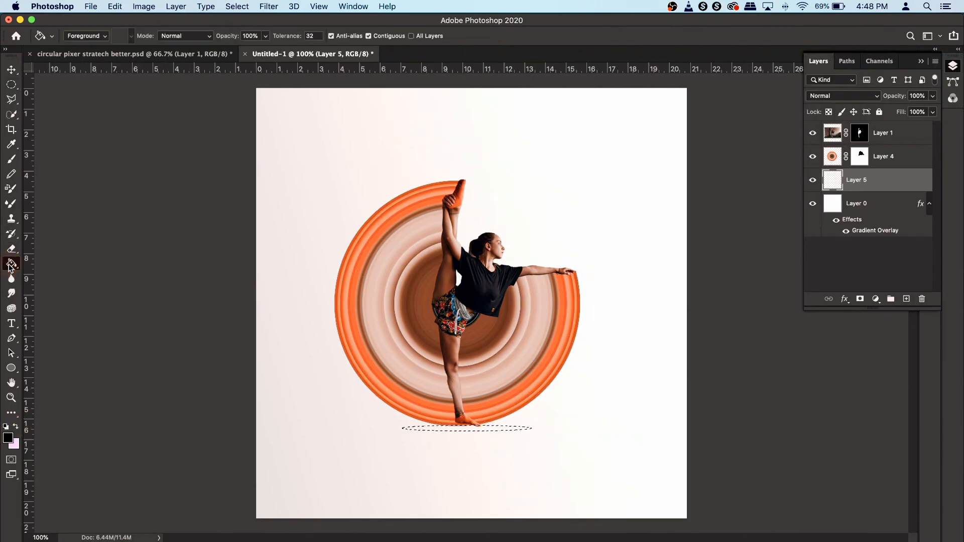
left_click(504, 429)
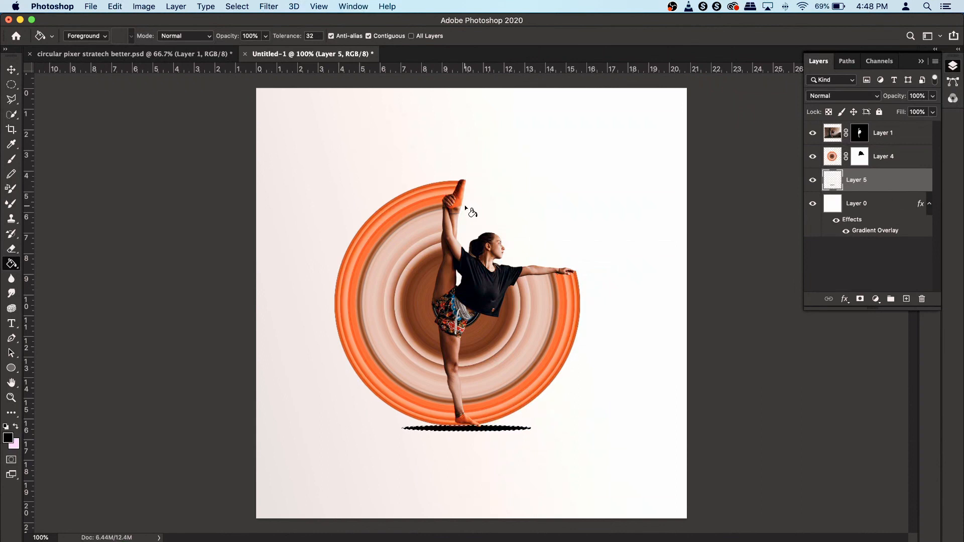
left_click(243, 5)
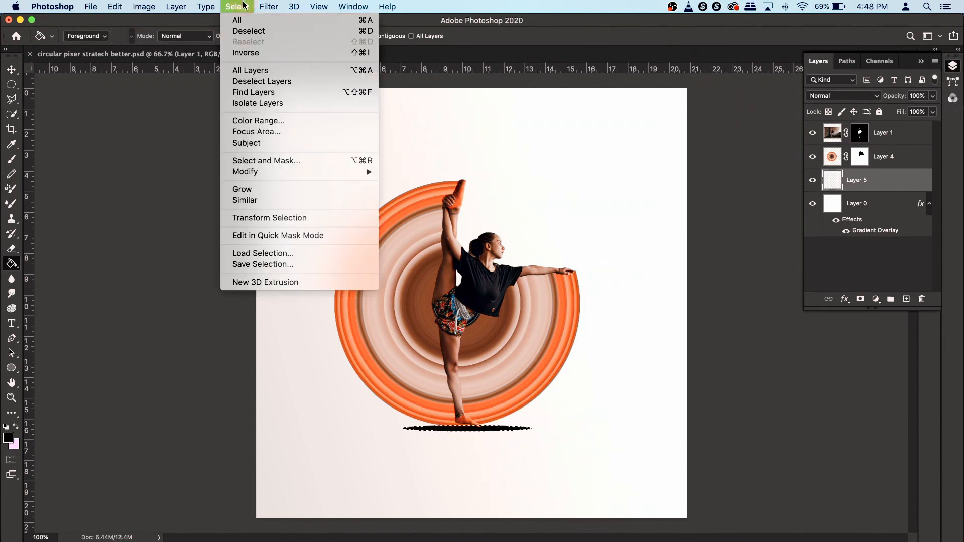
left_click(251, 32)
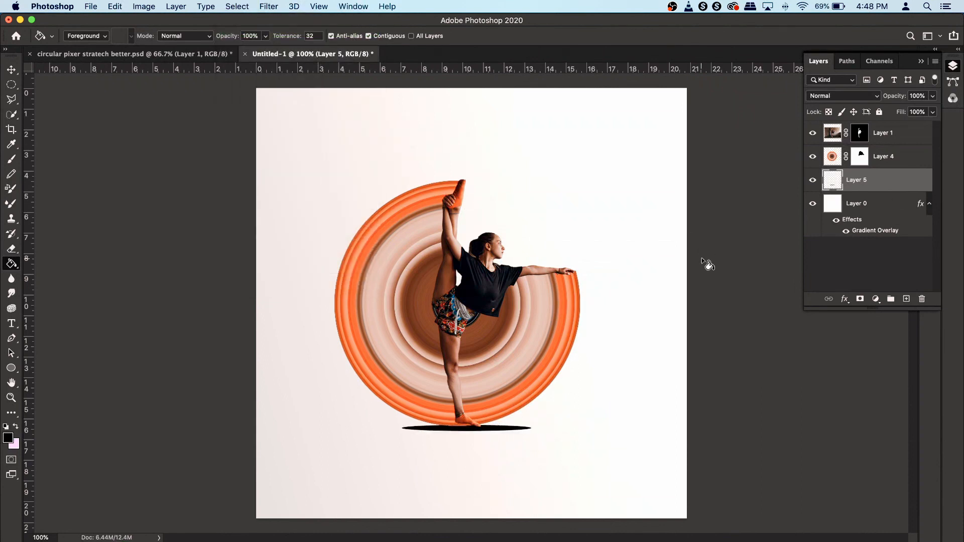
- Apply a Gaussian Blur with a radius of 7.2 pixels to the black ellipse shadow
left_click(269, 7)
mouse_move(303, 144)
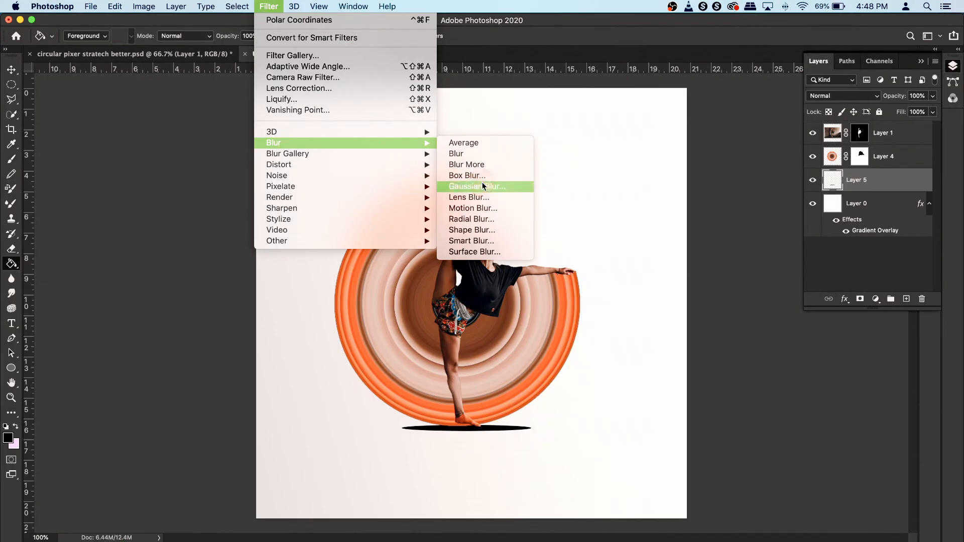
left_click(483, 186)
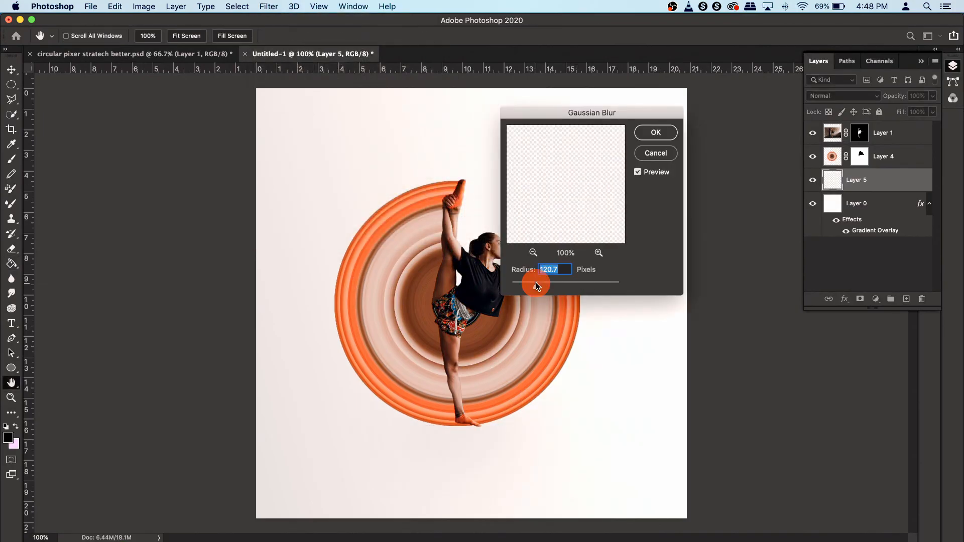
left_click(536, 283)
left_click(536, 282)
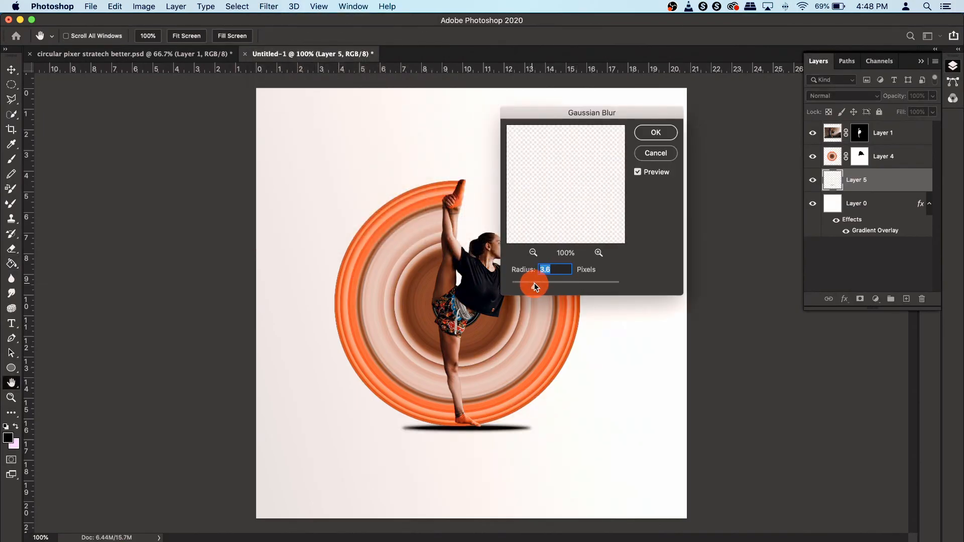
left_click_drag(540, 285, 546, 285)
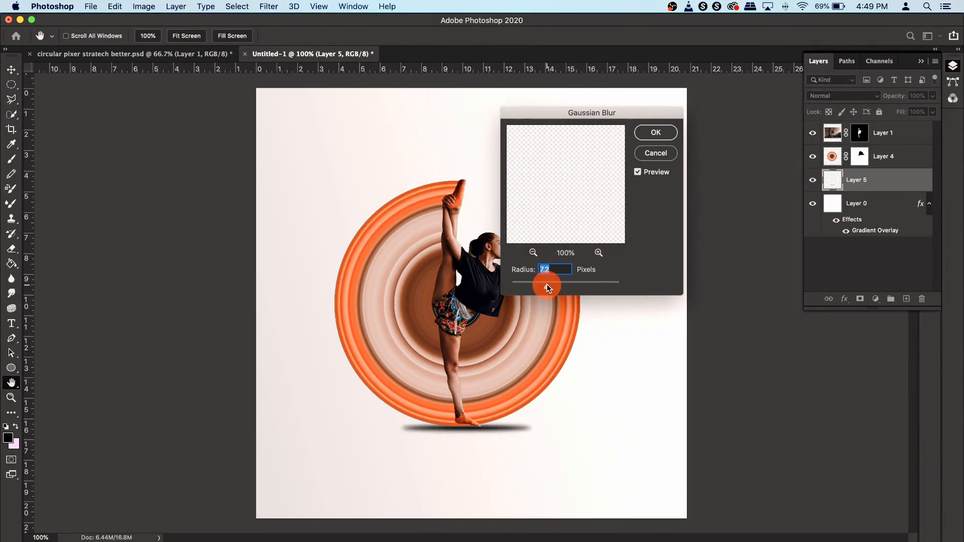
left_click(656, 133)
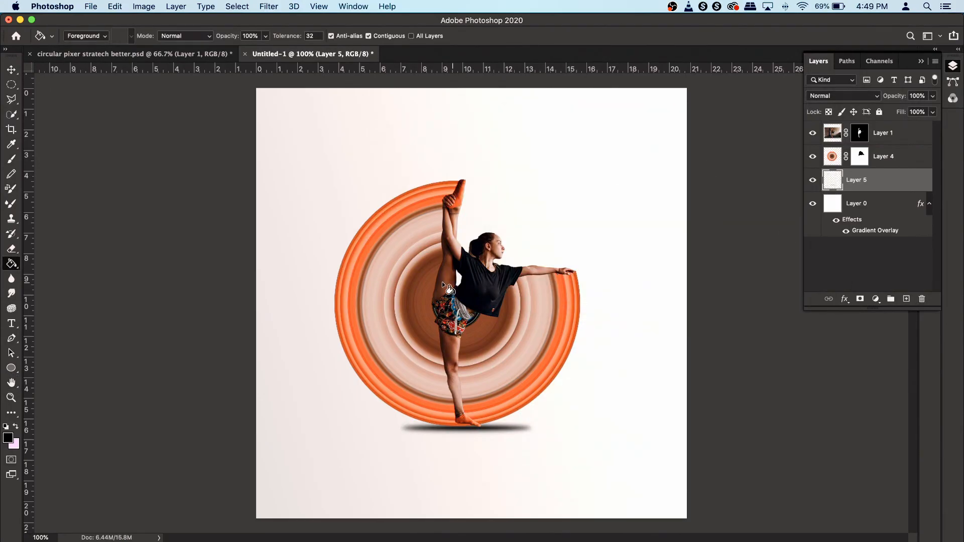
- Free-transform the shadow to stretch it wider, to roughly the width of the rings, and commit
key("super+t")
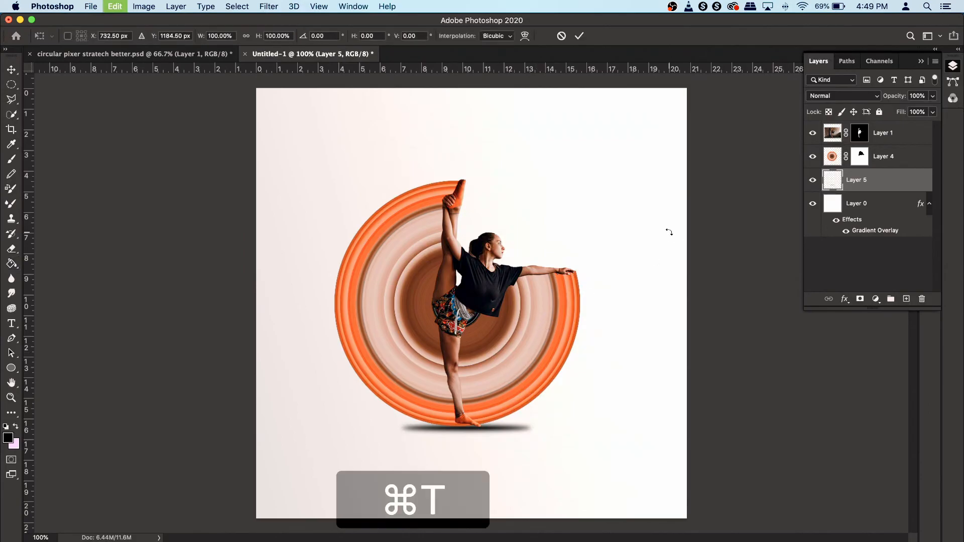
left_click_drag(536, 428, 566, 428)
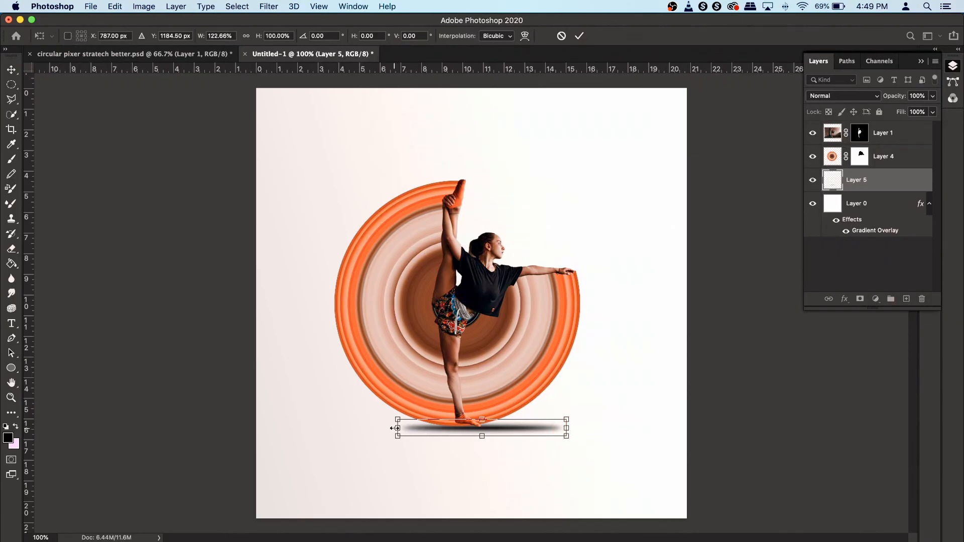
left_click_drag(395, 428, 351, 425)
left_click_drag(567, 428, 584, 428)
left_click_drag(350, 428, 344, 428)
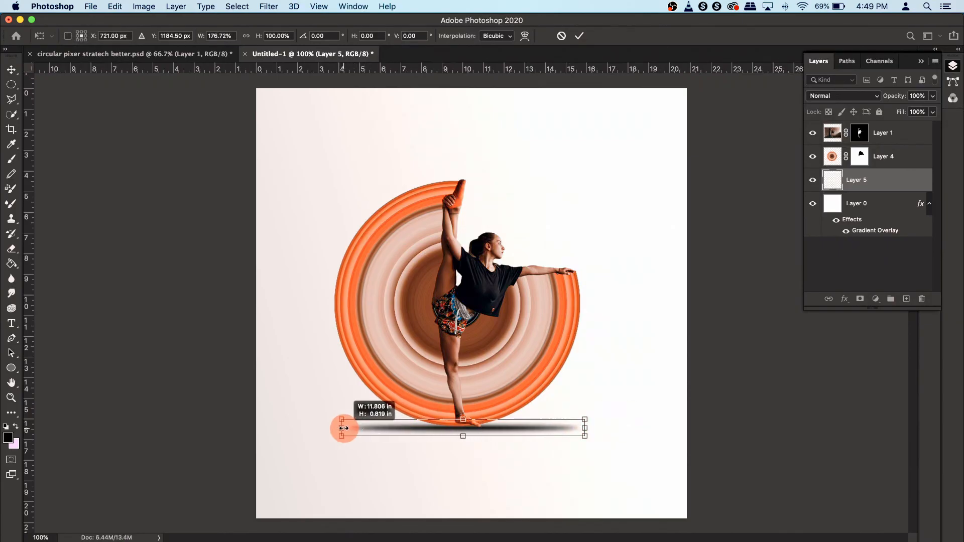
left_click_drag(464, 436, 463, 438)
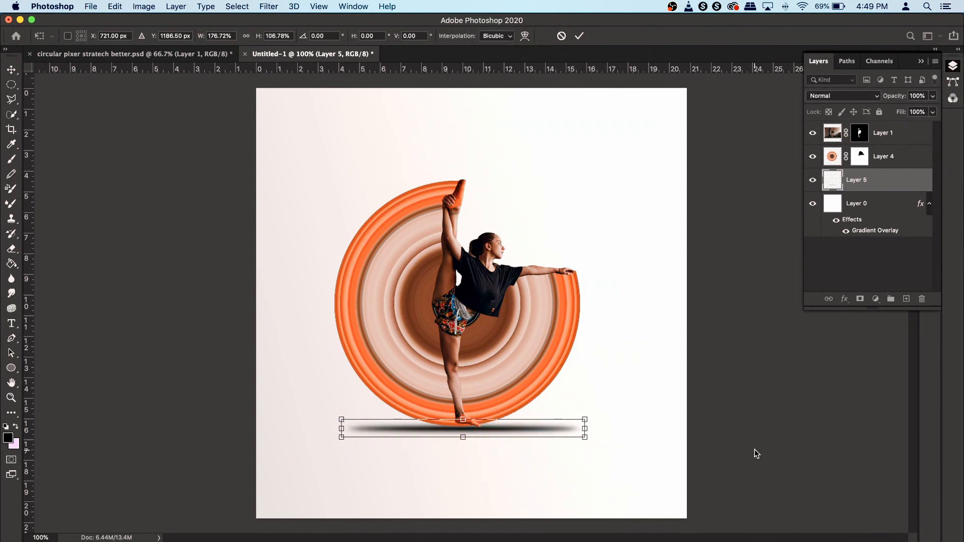
key("Return")
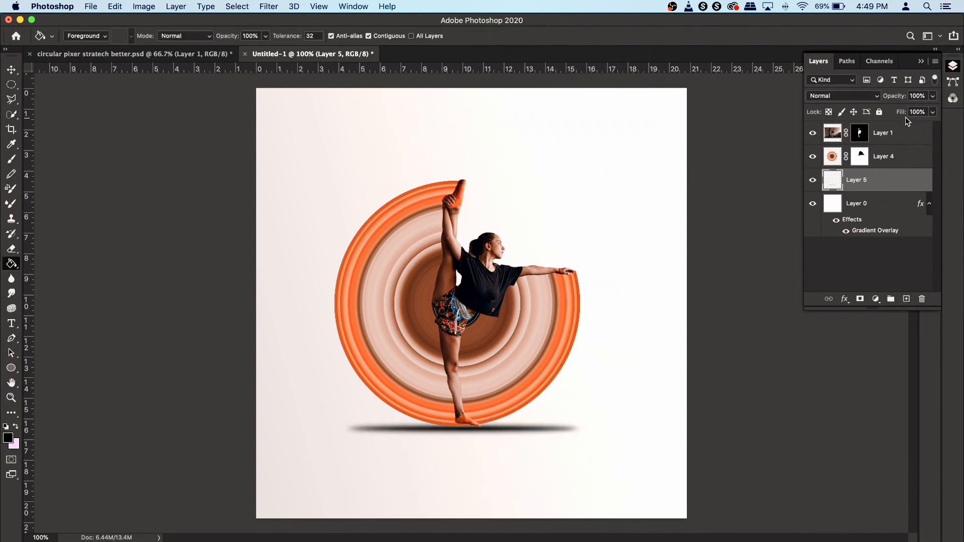
- Set the shadow layer's opacity to 60% and nudge it slightly upward
left_click(899, 100)
left_click_drag(899, 101, 874, 96)
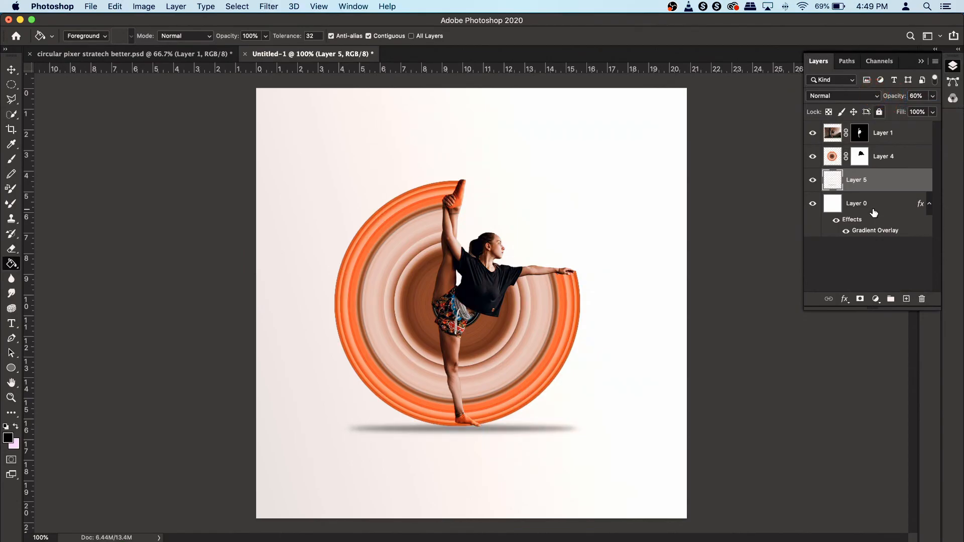
left_click(11, 69)
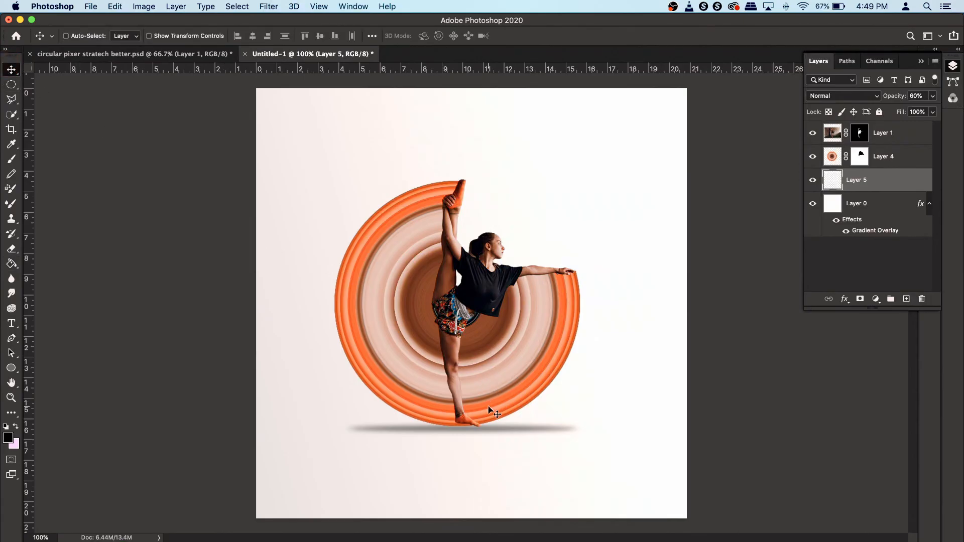
key("Up")
key("Up")
key("Up")
key("Down")
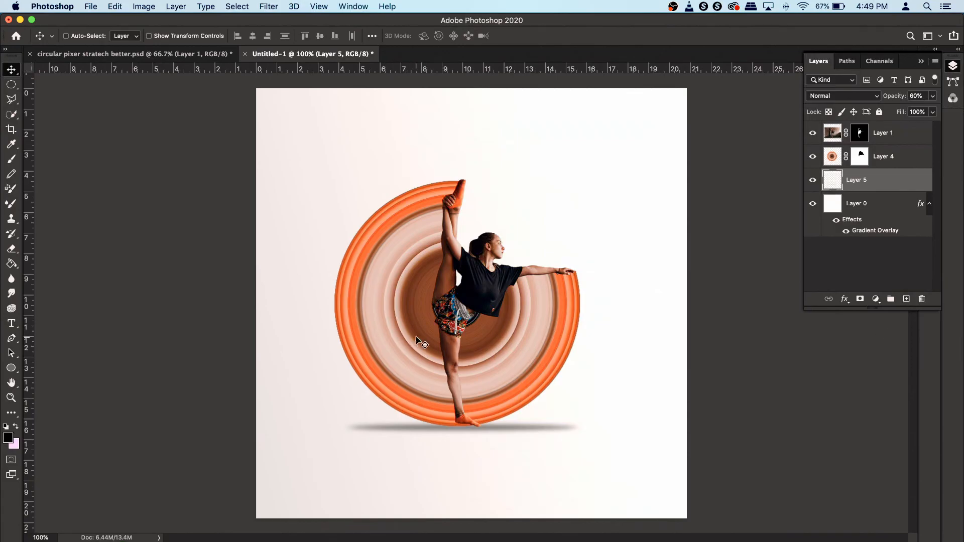
- Add a new layer above the rings layer and rename it contact
left_click(883, 156)
left_click(814, 157)
left_click(814, 157)
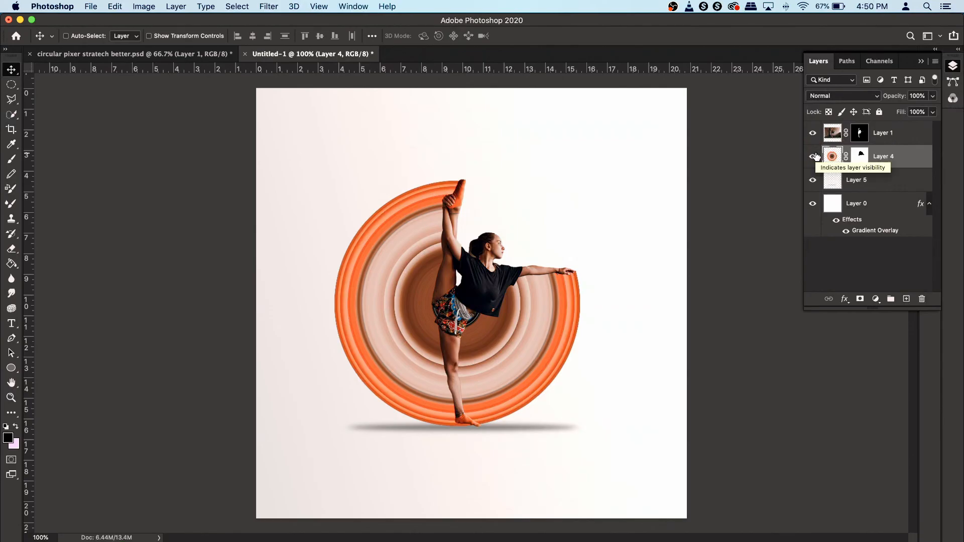
left_click(907, 300)
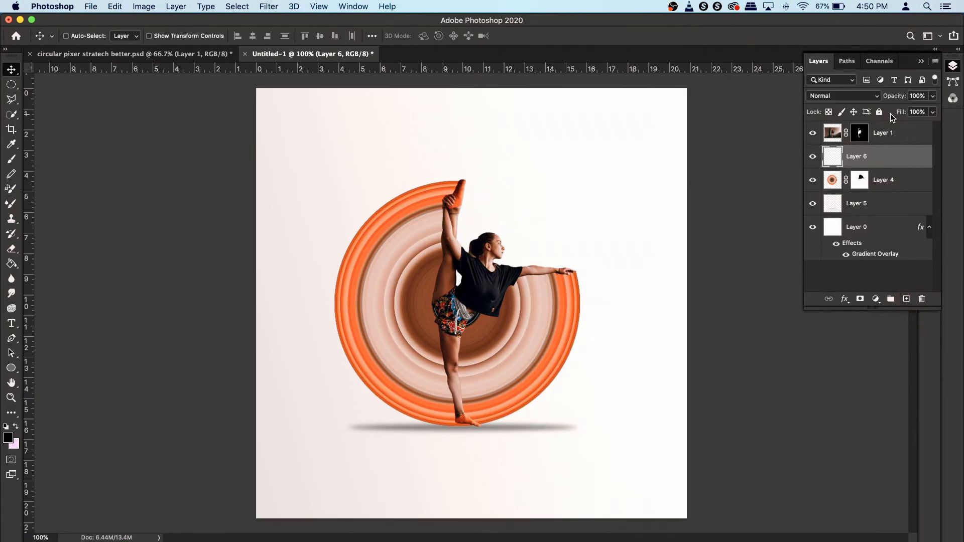
double_click(862, 156)
type("contactt")
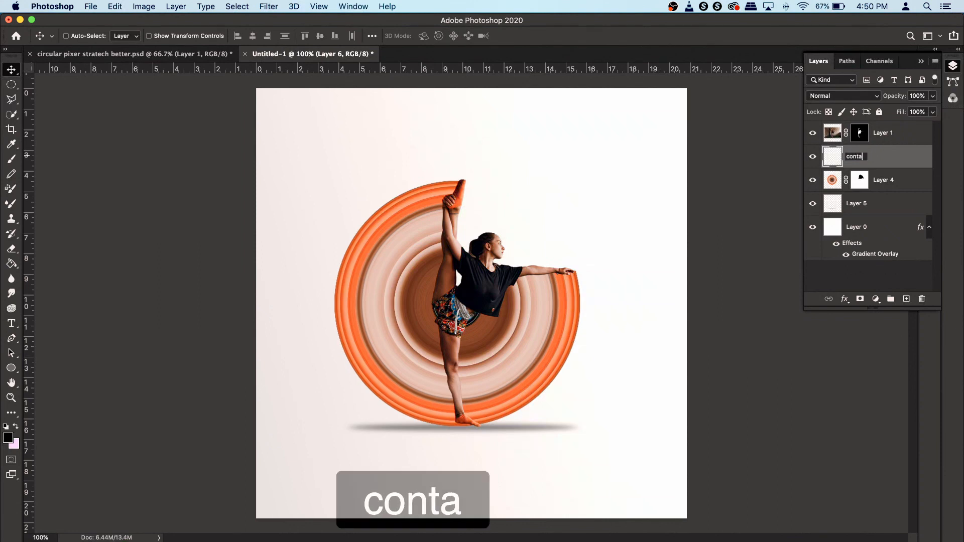
key("BackSpace")
key("Return")
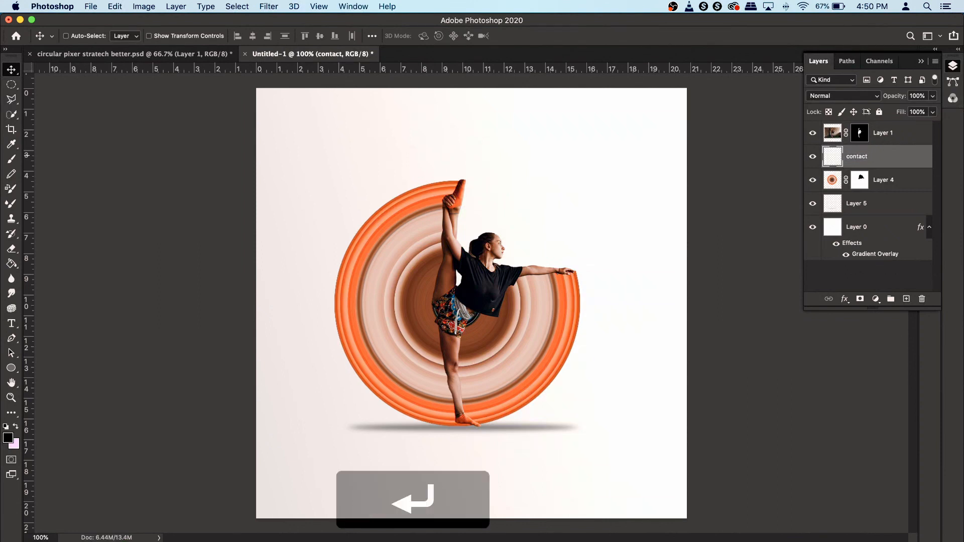
- Clip the contact layer to the rings layer below it
right_click(896, 155)
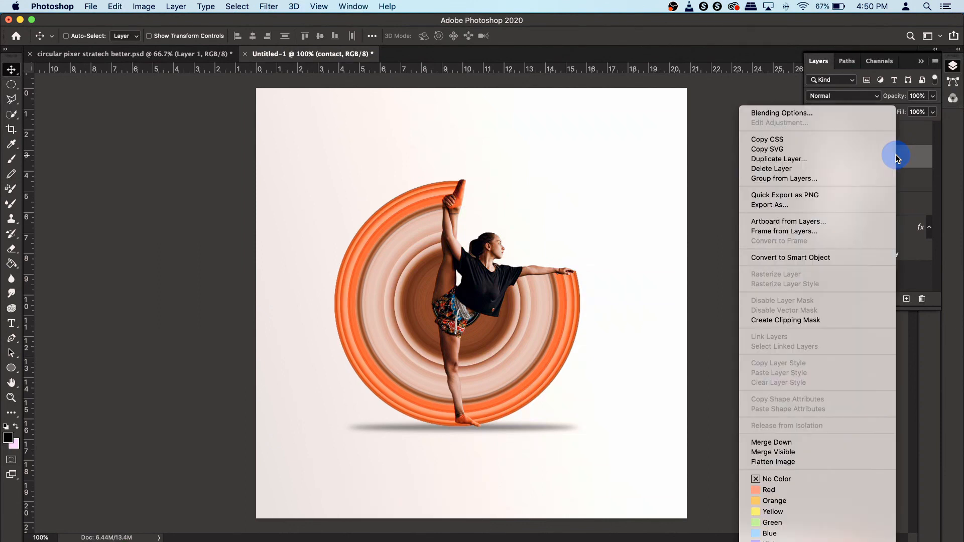
left_click(828, 317)
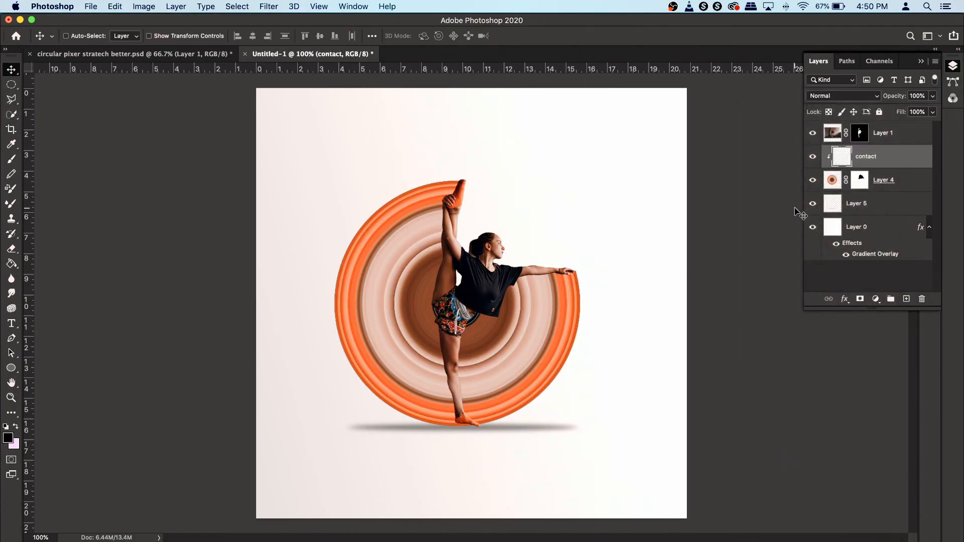
- Switch to the Brush tool and set a soft brush of 81 px with 0% hardness
left_click(11, 159)
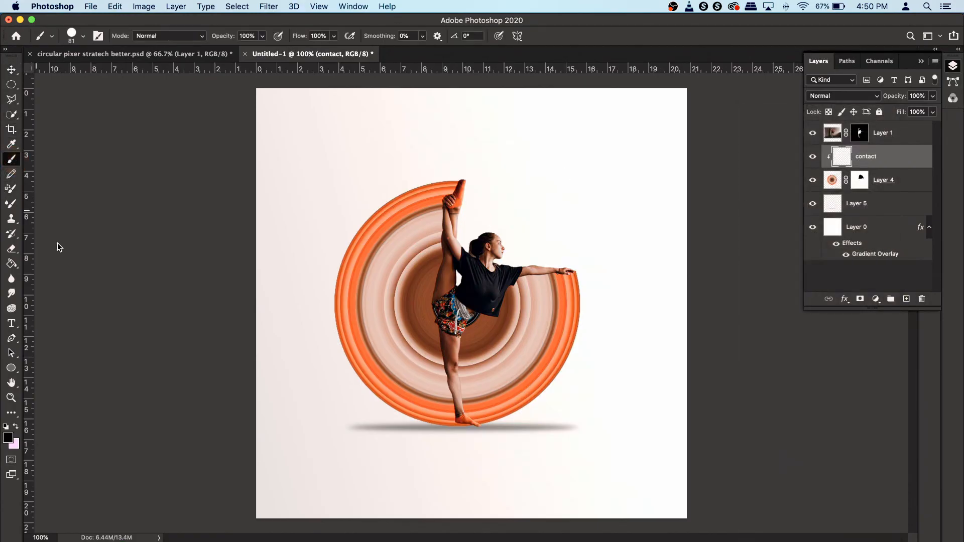
mouse_move(459, 211)
left_mouse_down()
mouse_move(440, 294)
mouse_move(432, 218)
mouse_move(432, 312)
mouse_move(430, 200)
mouse_move(453, 425)
mouse_move(456, 381)
mouse_move(585, 299)
mouse_move(595, 261)
left_mouse_up()
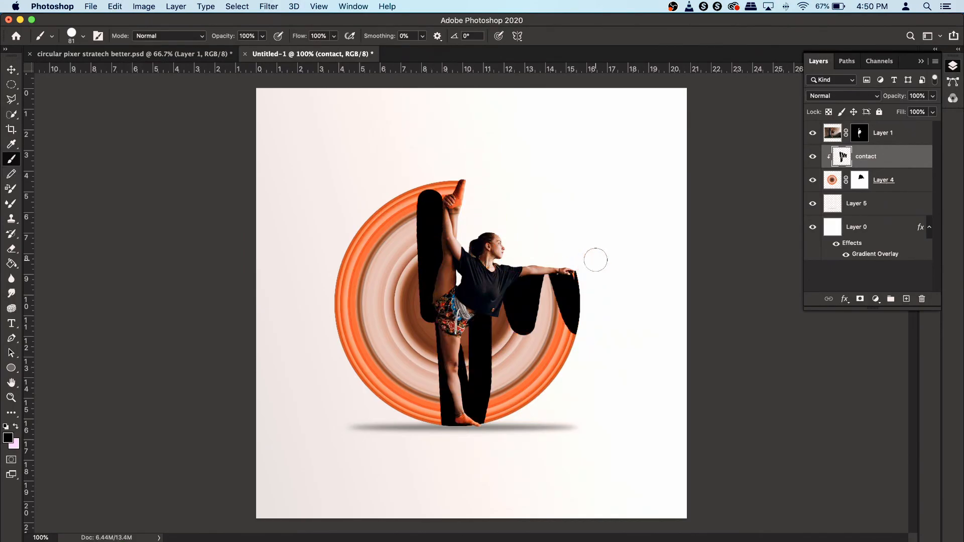
key("super+z")
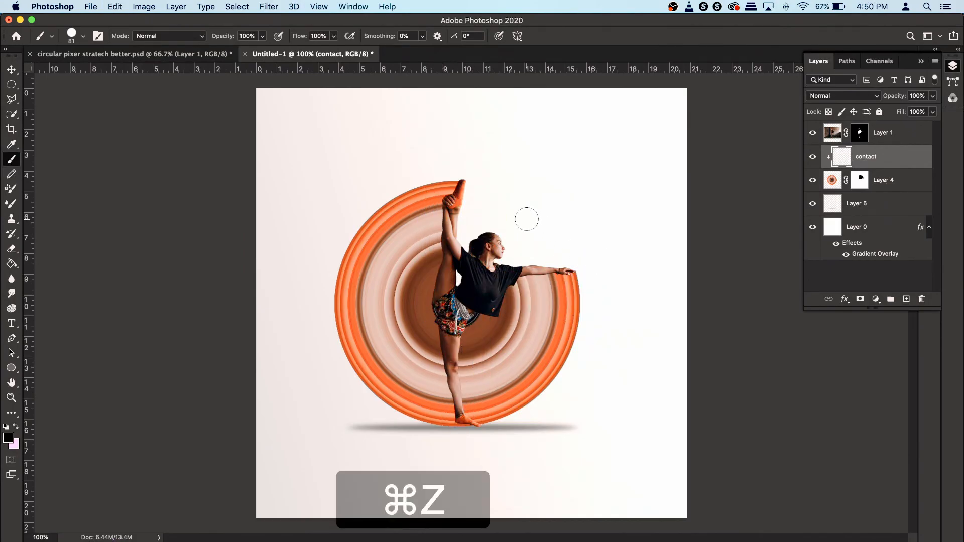
right_click(525, 199)
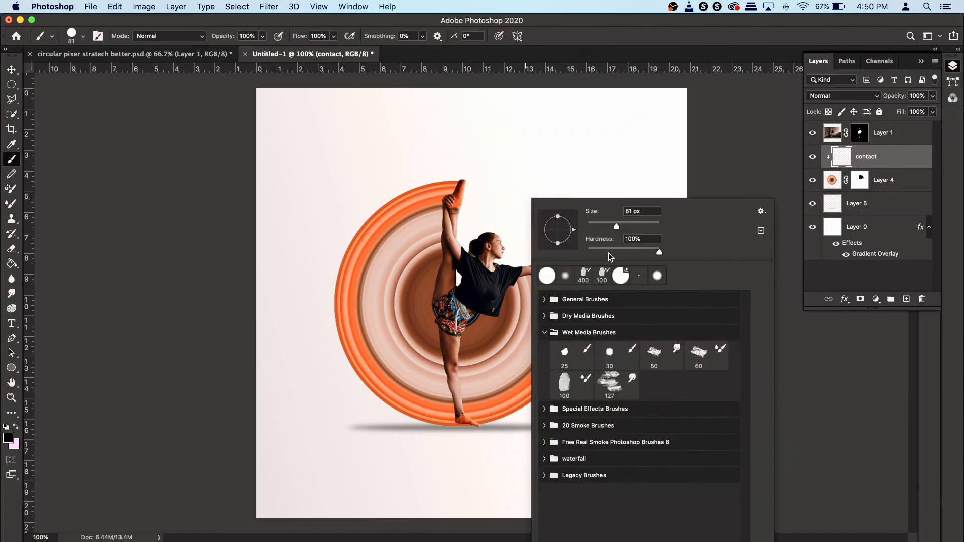
left_click_drag(604, 254, 560, 249)
key("Return")
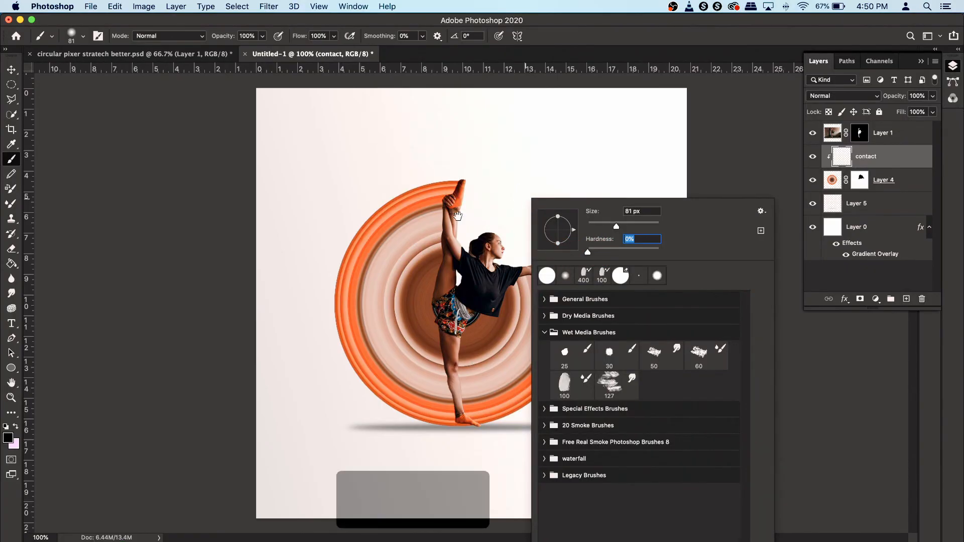
- Paint soft black shading on the rings along the dancer's standing leg, adjusting brush size as needed
scroll(459, 220, "up", 8)
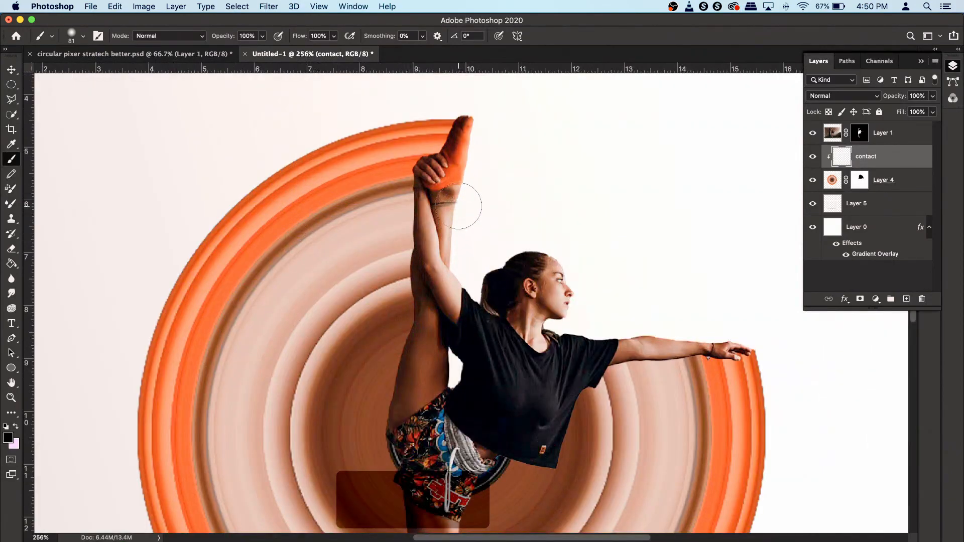
left_click(456, 157)
mouse_move(456, 157)
left_mouse_down()
mouse_move(436, 192)
mouse_move(424, 352)
mouse_move(439, 357)
mouse_move(433, 225)
left_mouse_up()
key("space")
mouse_move(404, 228)
left_mouse_down()
mouse_move(415, 360)
mouse_move(411, 251)
mouse_move(411, 274)
left_mouse_up()
key("space")
mouse_move(415, 279)
left_mouse_down()
mouse_move(411, 161)
mouse_move(422, 374)
mouse_move(444, 478)
left_mouse_up()
key("bracketleft")
key("bracketleft")
key("bracketright")
key("super+z")
key("bracketleft")
left_click_drag(426, 370, 446, 483)
key("super+1")
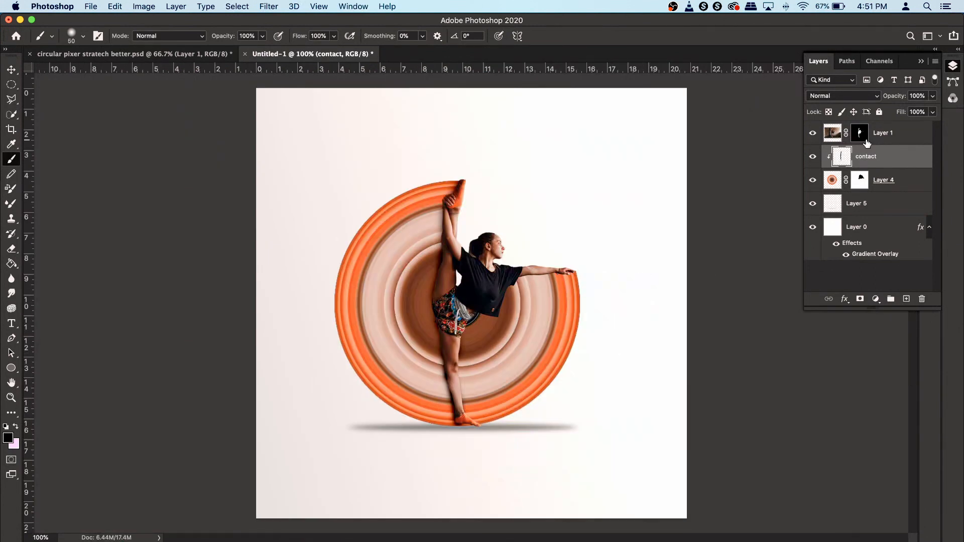
- Set the contact layer's opacity to 45% and toggle its visibility to compare
left_click(933, 97)
left_click(902, 110)
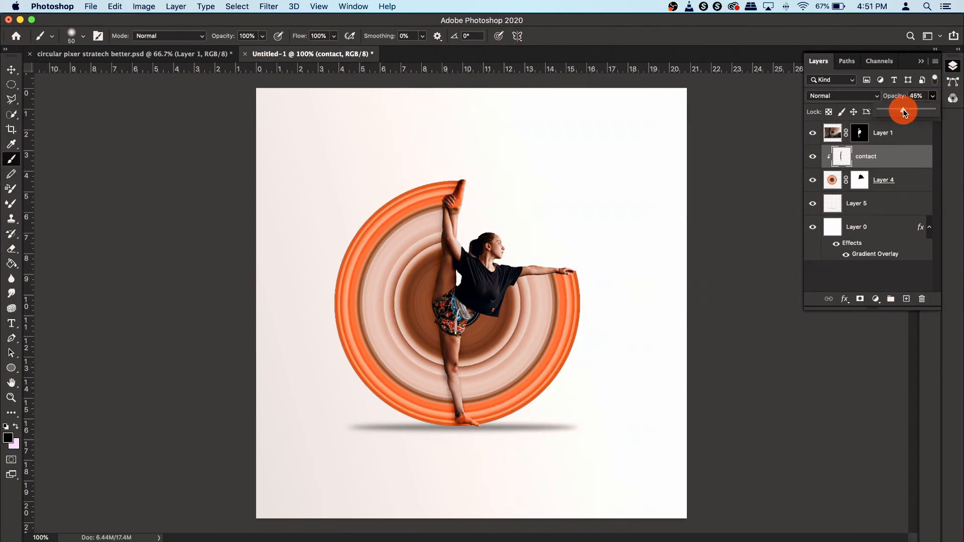
left_click(895, 157)
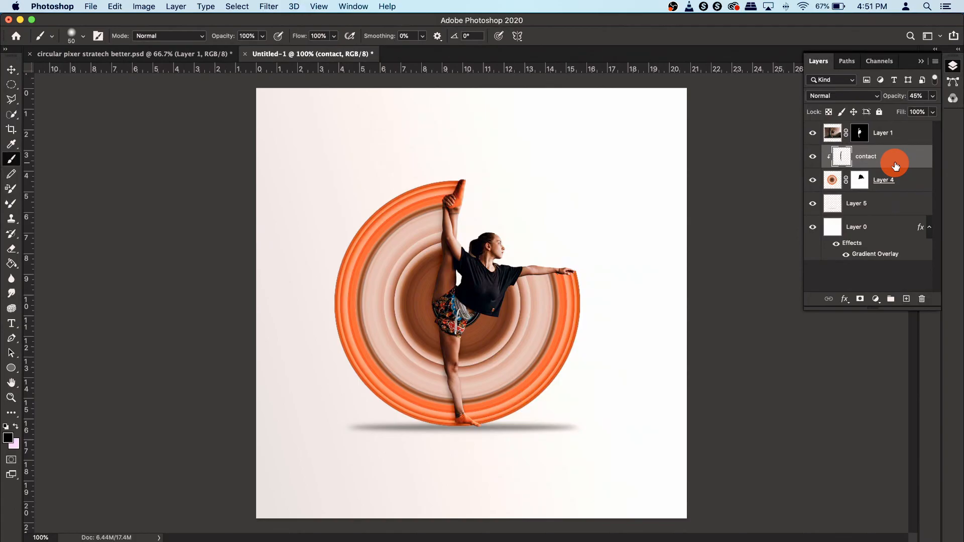
left_click(813, 156)
left_click(813, 157)
- Soften the contact shading with a Gaussian Blur of about 7.2 pixels and fine-tune the contact layer's opacity
left_click(262, 6)
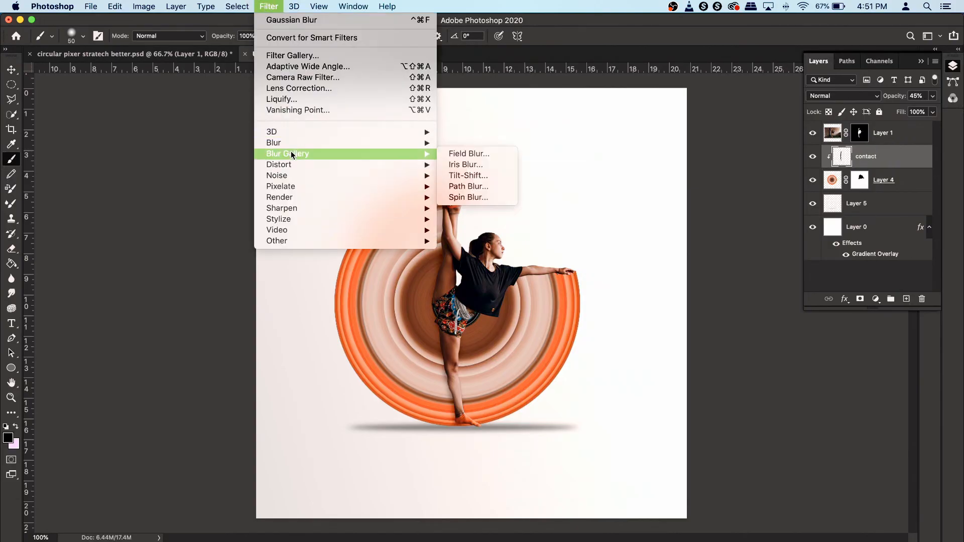
mouse_move(308, 143)
left_click(505, 185)
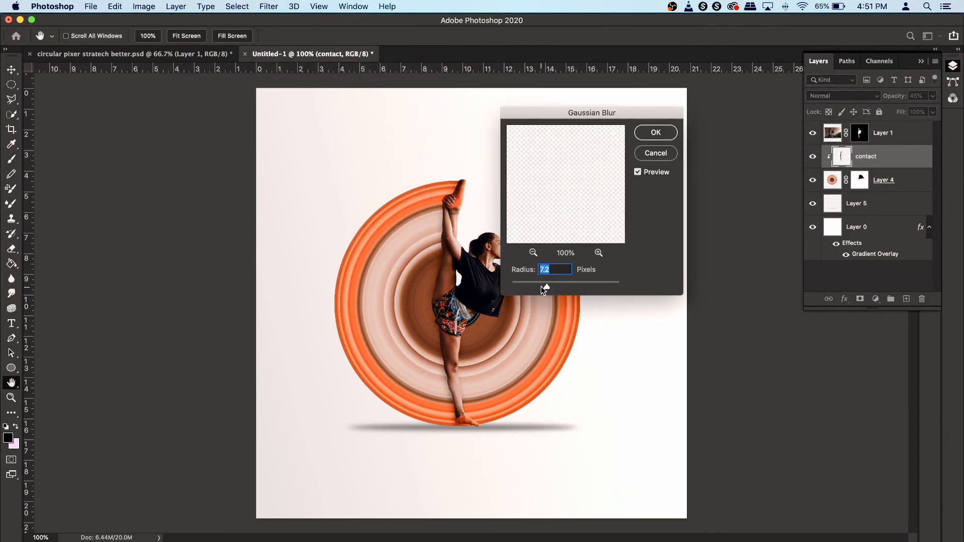
left_click(541, 286)
left_click(662, 133)
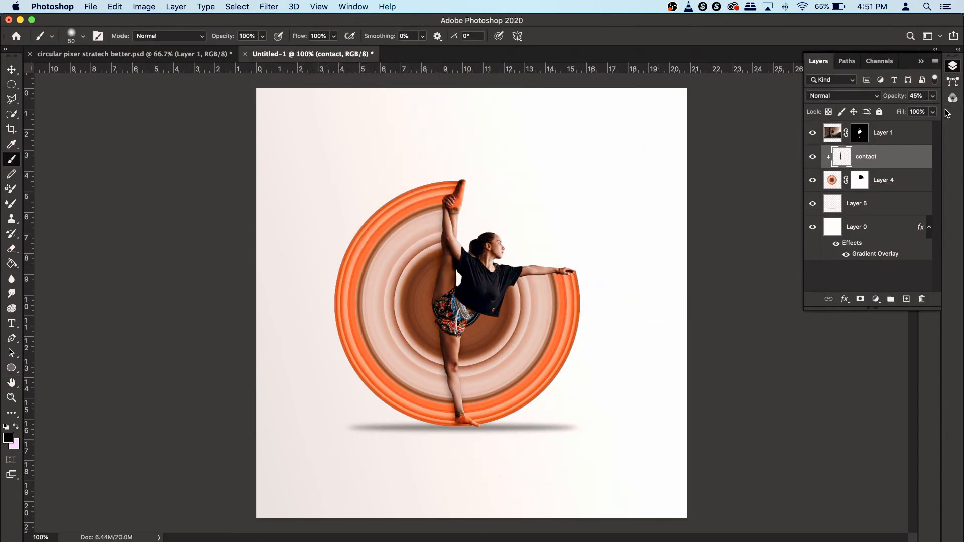
left_click_drag(899, 96, 906, 97)
left_click(813, 158)
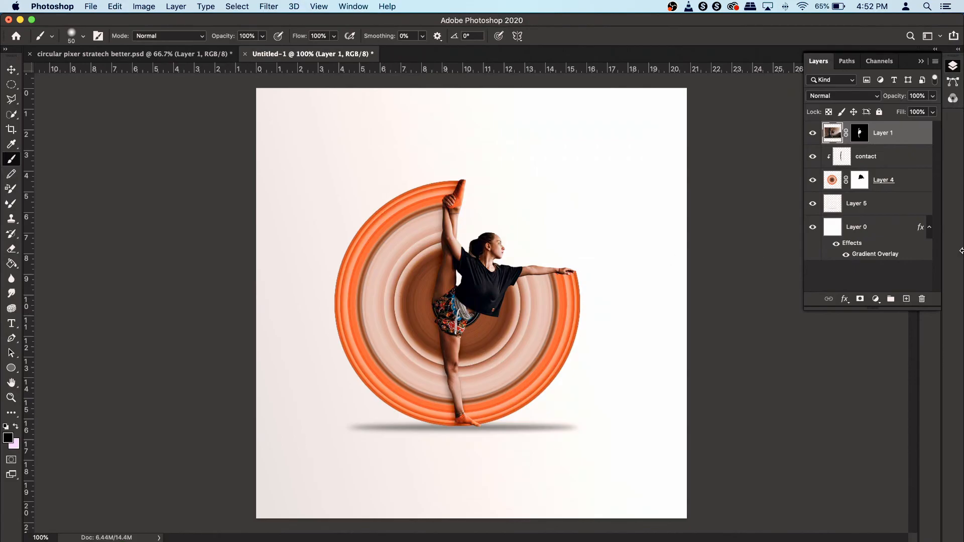
- Add a Curves adjustment layer above the dancer and lift the curve to brighten the image
left_click(876, 299)
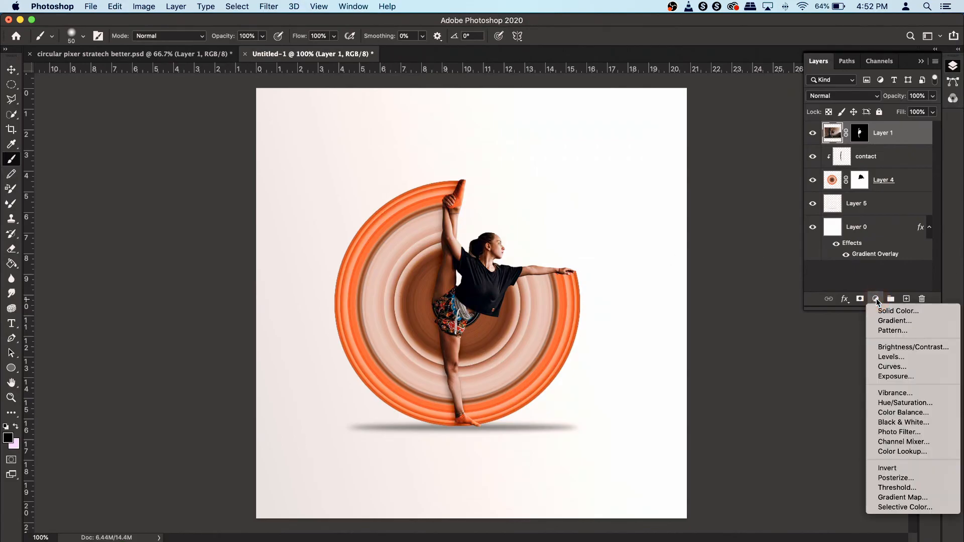
left_click(885, 369)
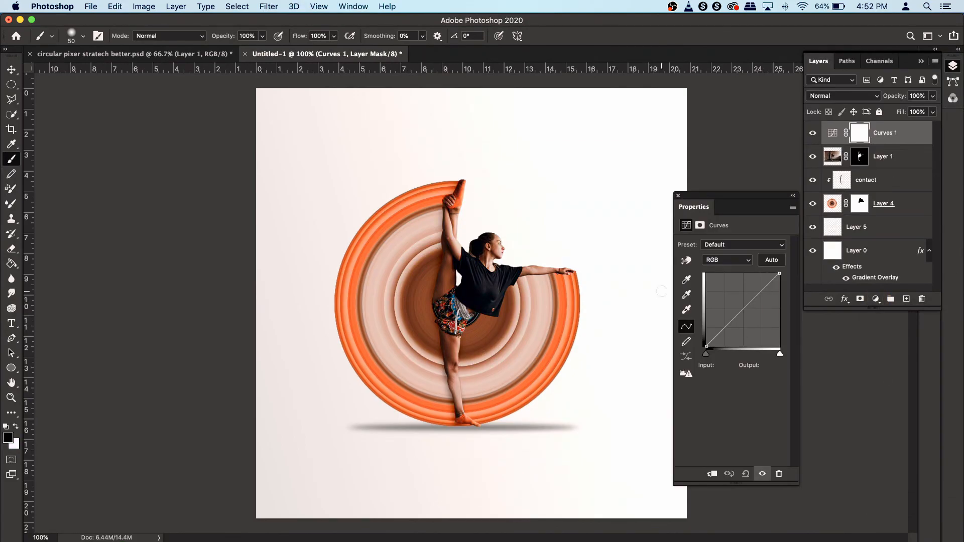
left_click(723, 332)
left_click(723, 332)
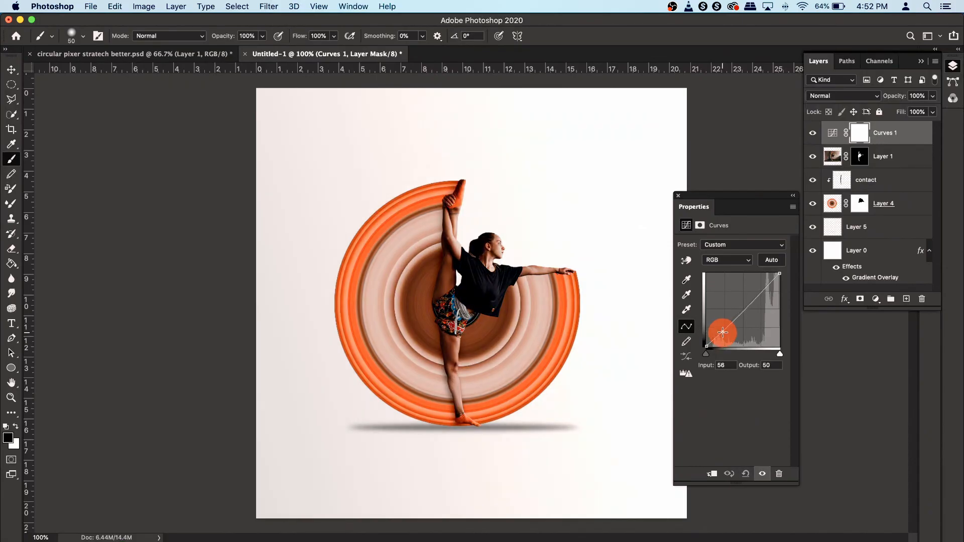
mouse_move(723, 332)
left_mouse_down()
mouse_move(698, 342)
mouse_move(718, 328)
left_mouse_up()
left_click(721, 332)
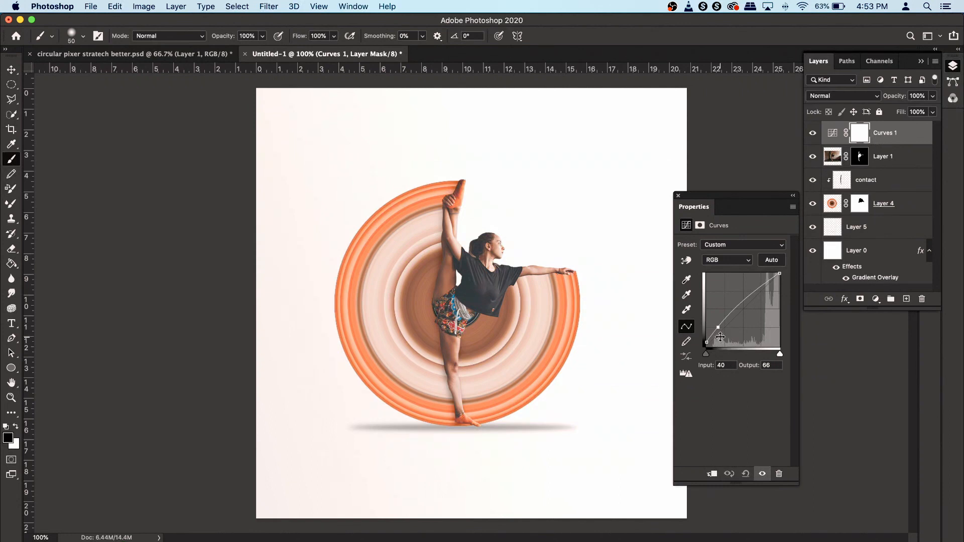
- Add a Vibrance adjustment layer and set Vibrance to +60
left_click(875, 299)
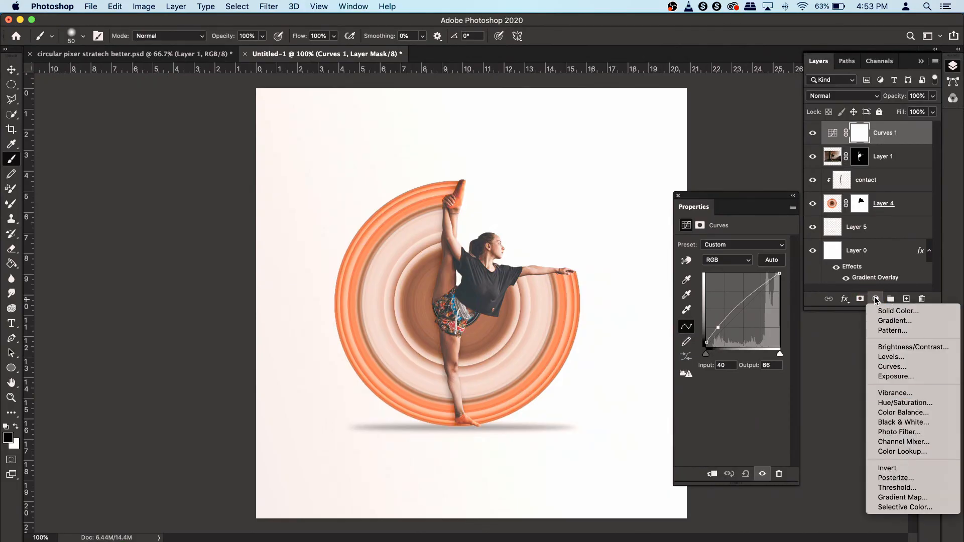
left_click(843, 370)
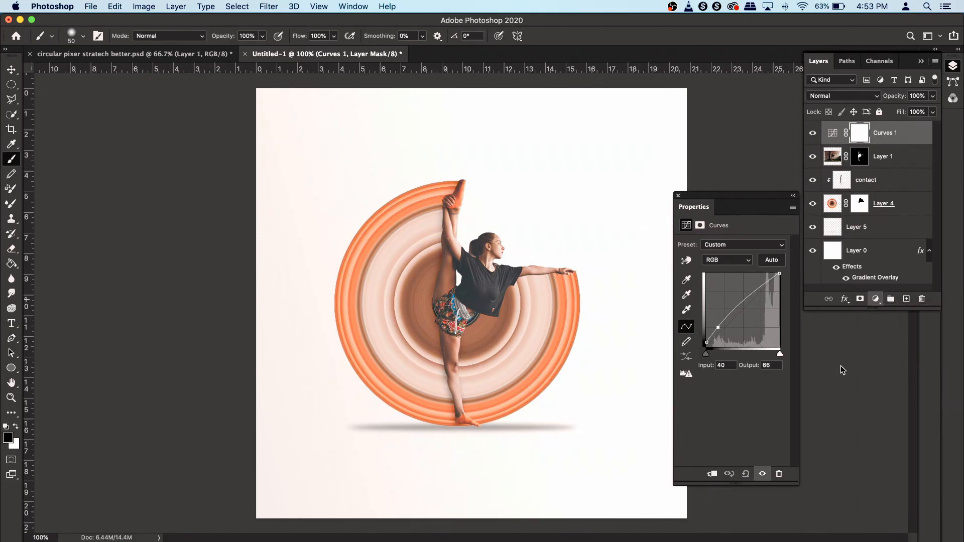
left_click_drag(743, 255, 762, 258)
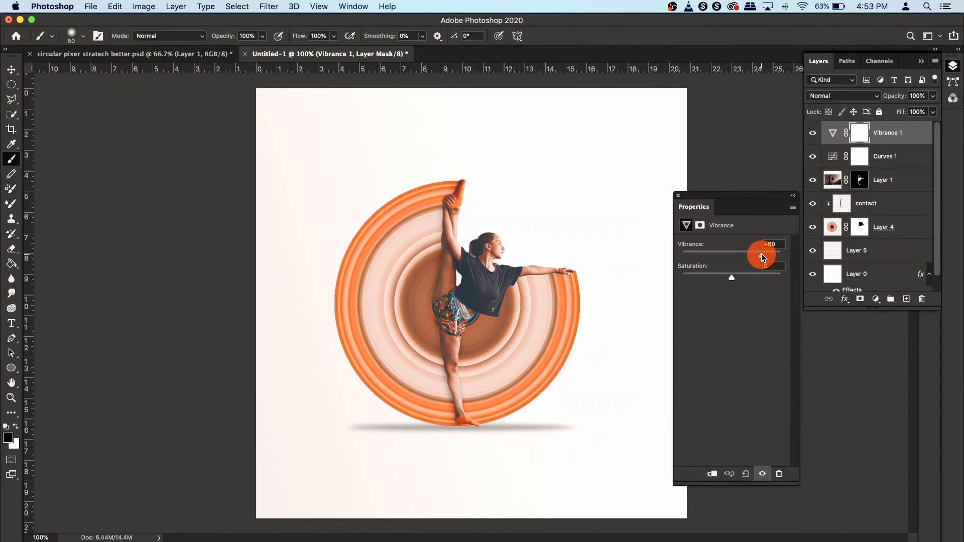
left_click_drag(762, 257, 762, 257)
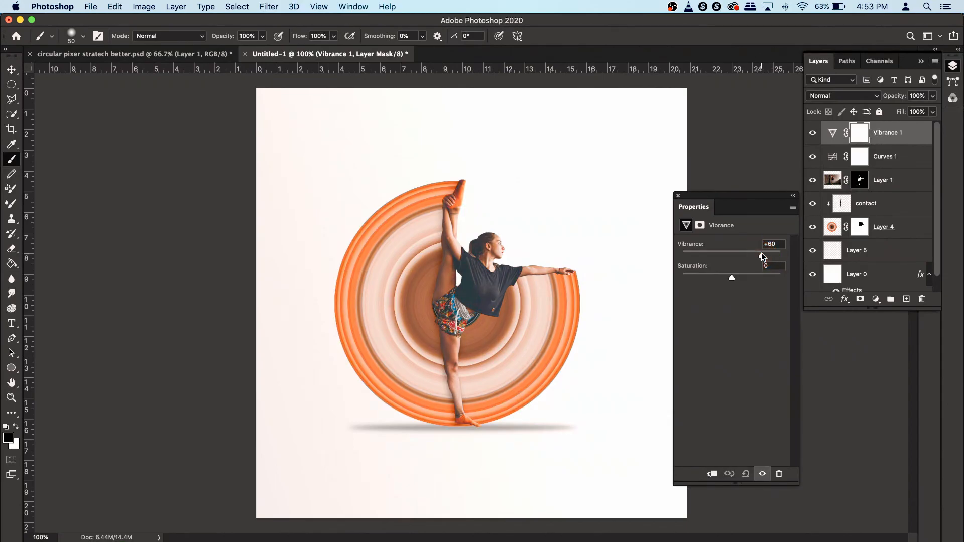
left_click(891, 134)
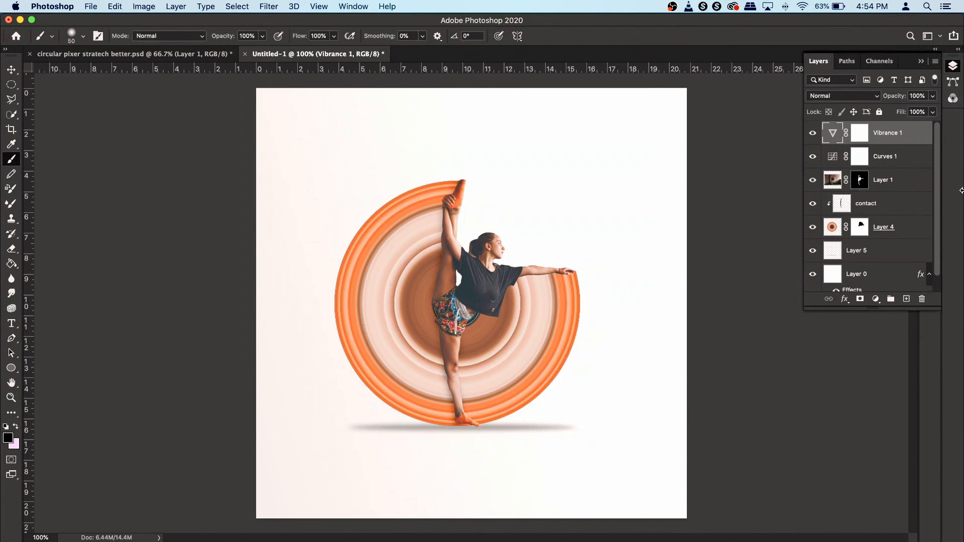
- Add a Hue/Saturation adjustment layer and shift the Reds hue to -49
left_click(877, 300)
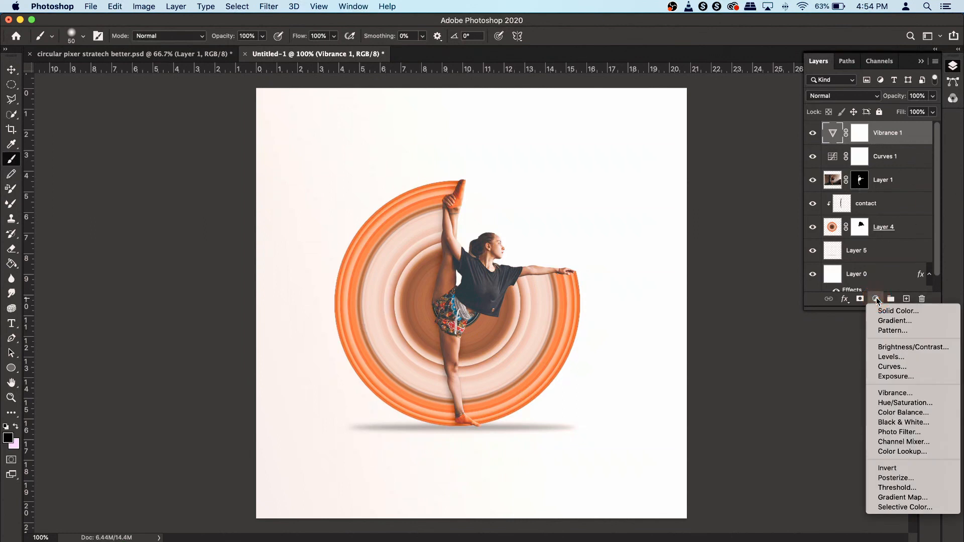
left_click(922, 405)
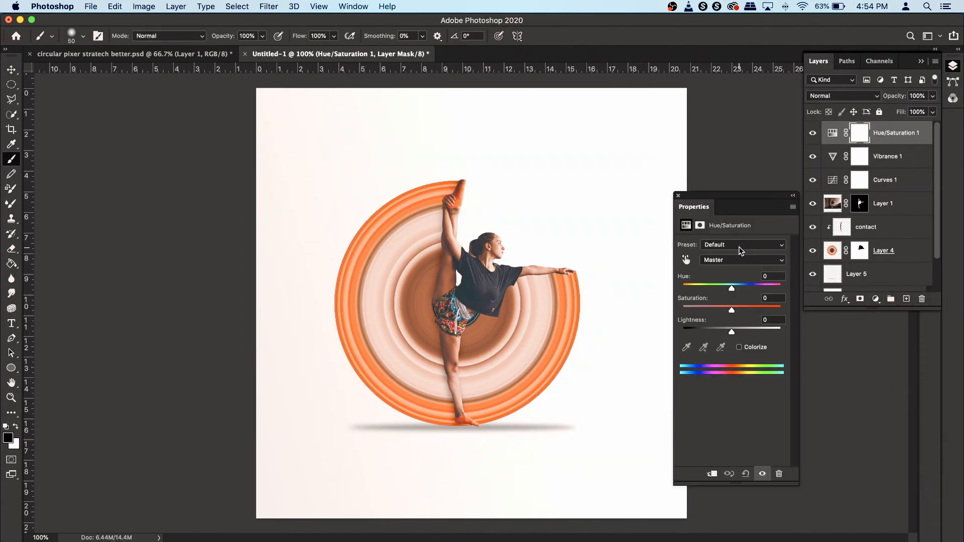
left_click(742, 259)
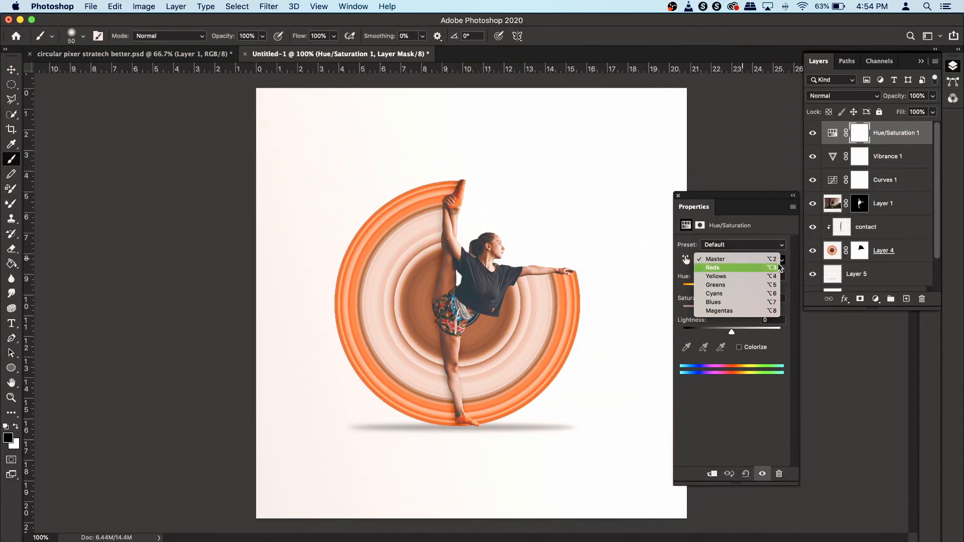
left_click(758, 269)
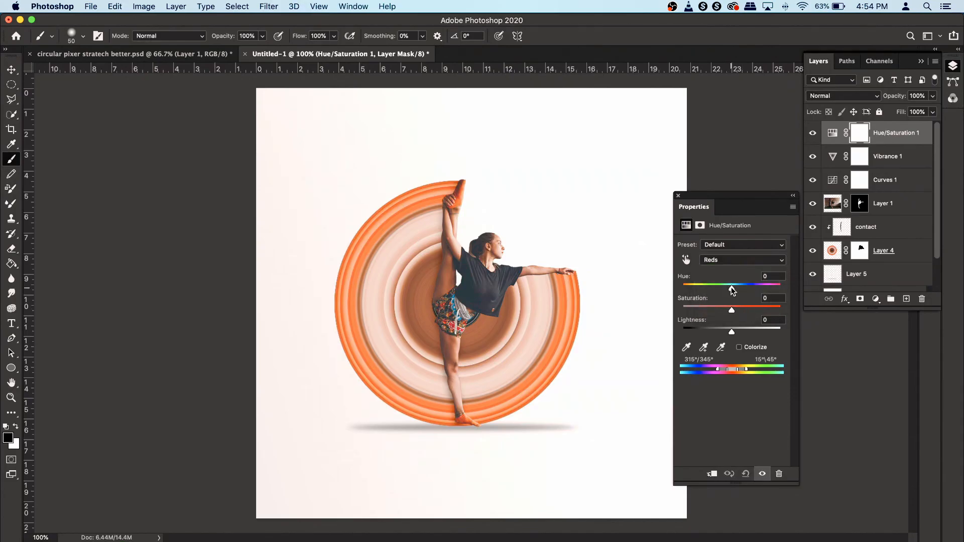
left_click_drag(733, 288, 710, 290)
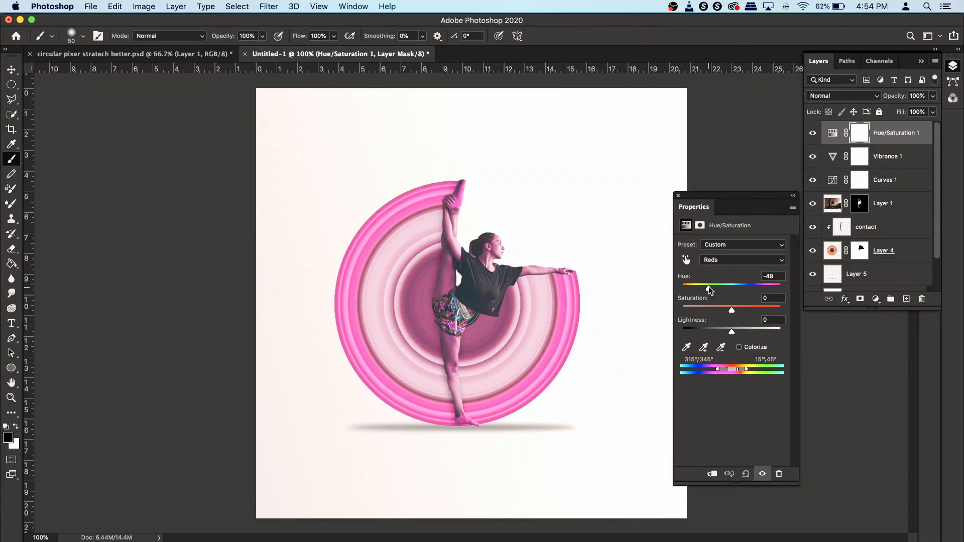
left_click(678, 196)
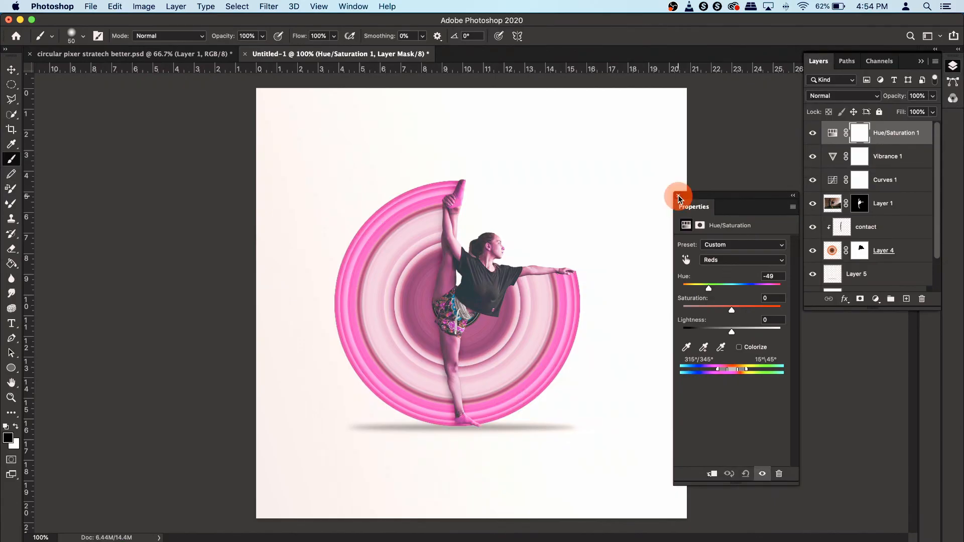
- Invert the Hue/Saturation mask and paint white over the top of the rings to reveal the pink hue
left_click(857, 134)
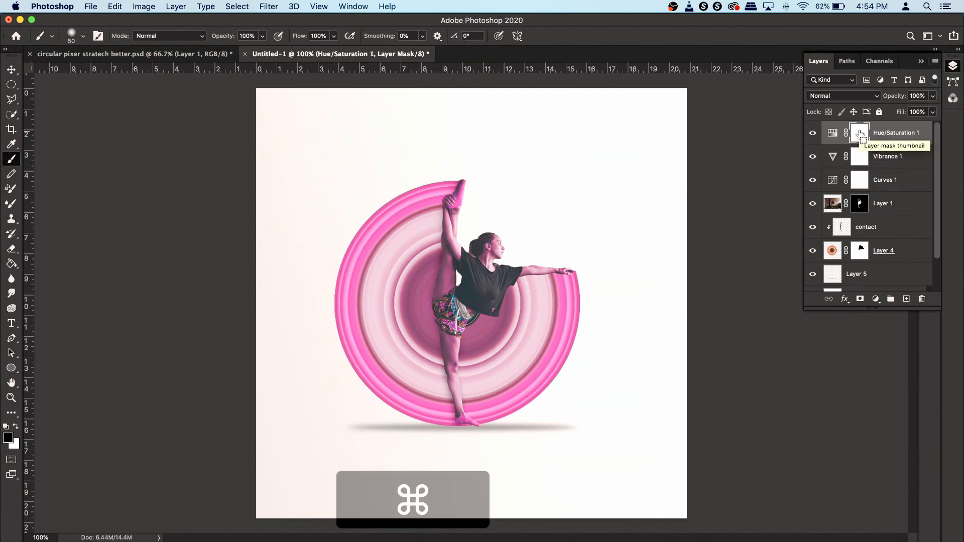
key("ctrl+i")
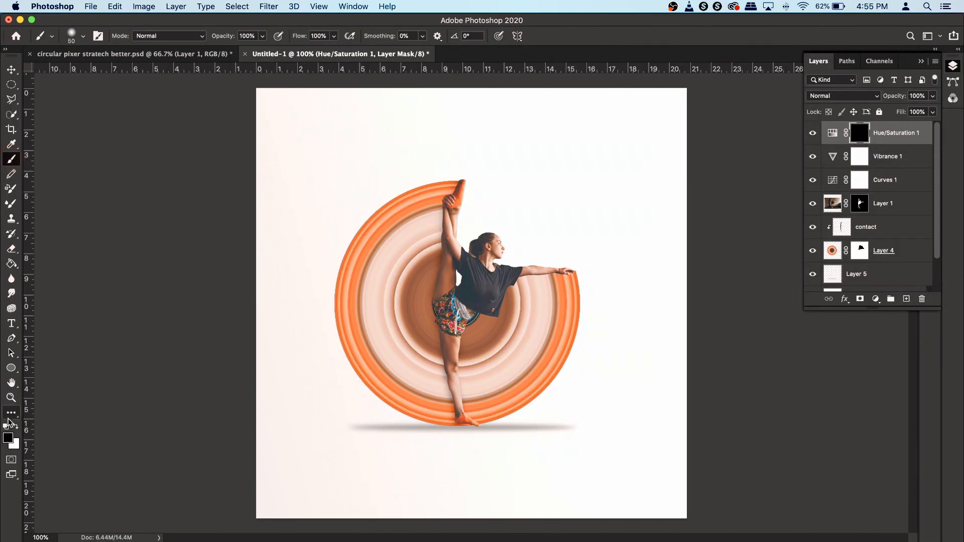
left_click(15, 428)
right_click(411, 206)
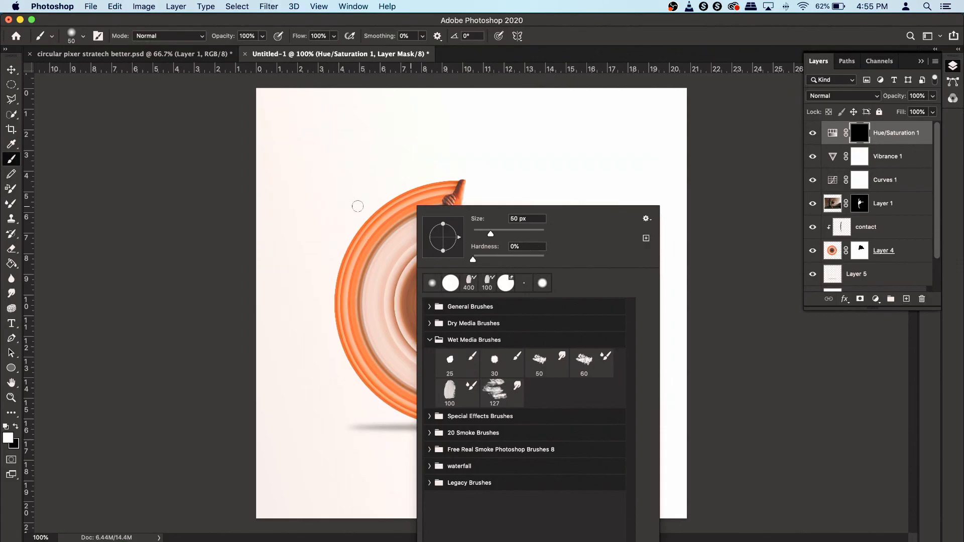
left_click(400, 207)
mouse_move(400, 207)
left_mouse_down()
mouse_move(369, 222)
mouse_move(430, 190)
mouse_move(382, 214)
mouse_move(443, 195)
mouse_move(459, 152)
mouse_move(423, 153)
mouse_move(484, 152)
mouse_move(367, 172)
mouse_move(503, 156)
mouse_move(526, 164)
mouse_move(525, 209)
mouse_move(476, 162)
mouse_move(221, 258)
mouse_move(427, 215)
left_mouse_up()
scroll(445, 198, "up", 8)
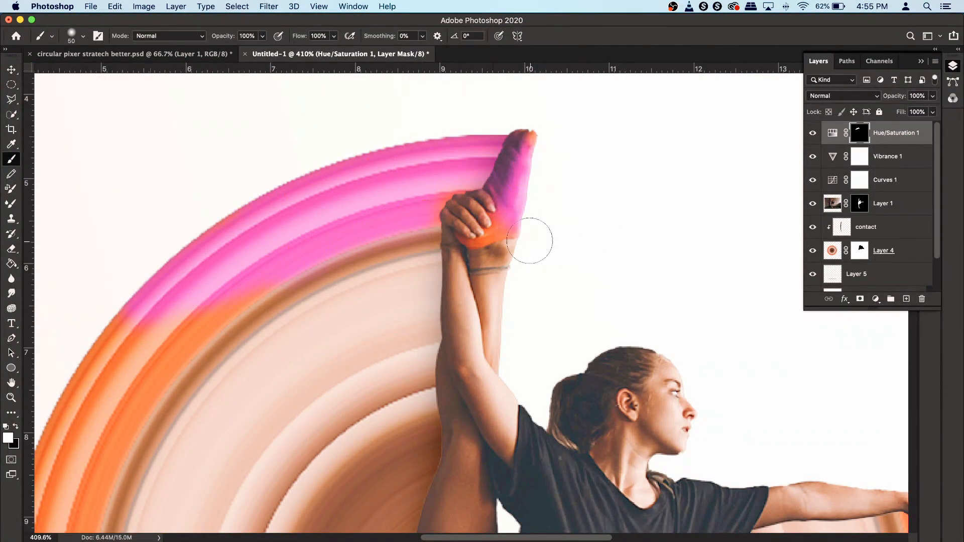
mouse_move(296, 302)
left_mouse_down()
mouse_move(299, 371)
mouse_move(355, 429)
mouse_move(383, 392)
mouse_move(370, 370)
left_mouse_up()
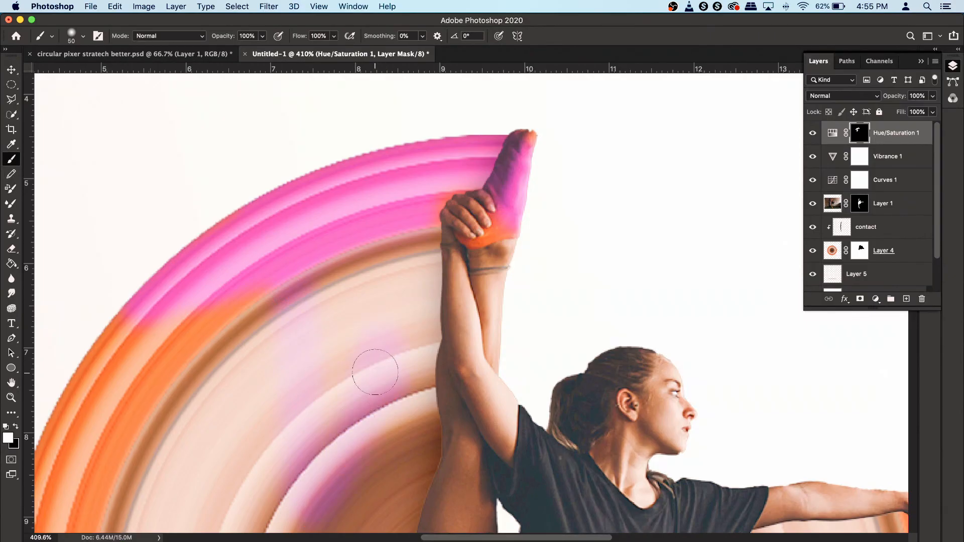
- Paint the mask with a larger brush along the left side of the rings down to the dancer's foot
left_click(17, 427)
mouse_move(394, 317)
left_mouse_down()
mouse_move(363, 452)
mouse_move(302, 481)
mouse_move(290, 418)
mouse_move(313, 383)
mouse_move(321, 405)
mouse_move(316, 354)
mouse_move(407, 403)
mouse_move(408, 365)
mouse_move(389, 379)
mouse_move(335, 347)
mouse_move(290, 371)
mouse_move(323, 310)
mouse_move(254, 327)
left_mouse_up()
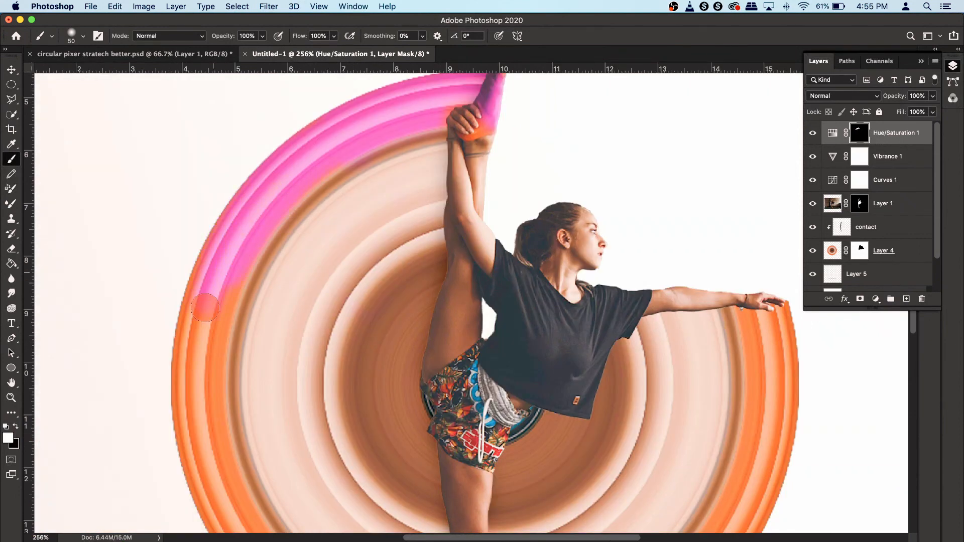
scroll(206, 308, "down", 3)
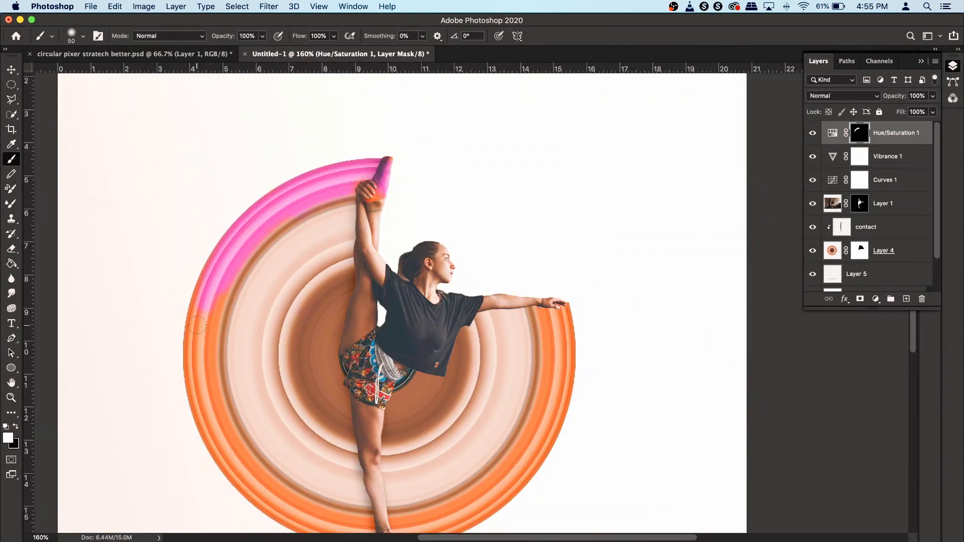
key("]")
key("]")
key("]")
mouse_move(205, 319)
left_mouse_down()
mouse_move(194, 342)
mouse_move(239, 491)
mouse_move(272, 492)
left_mouse_up()
left_click_drag(204, 384, 186, 229)
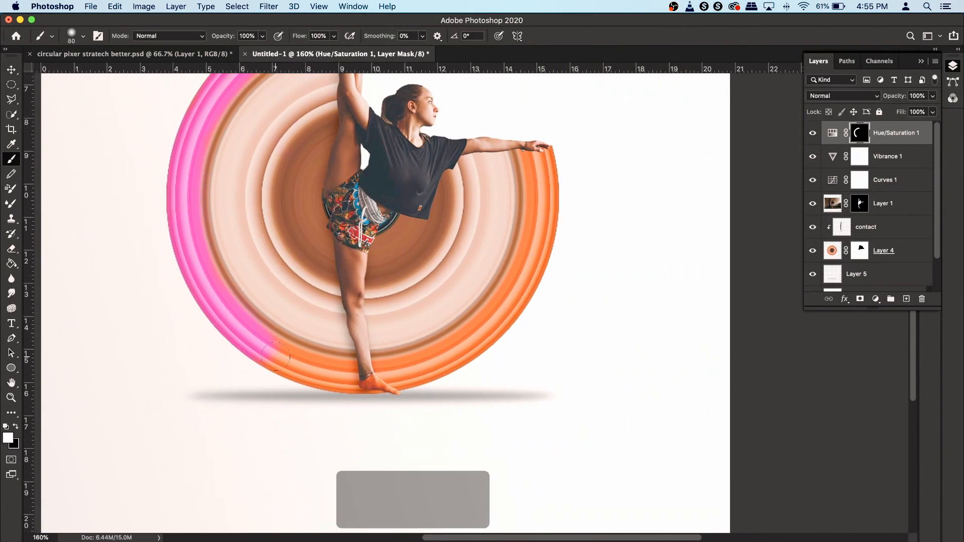
left_click_drag(283, 356, 343, 395)
- Continue painting the mask around the right side and bottom of the rings, adjusting brush size as needed
scroll(345, 398, "up", 5)
mouse_move(347, 375)
left_mouse_down()
mouse_move(437, 405)
mouse_move(430, 393)
mouse_move(533, 329)
mouse_move(462, 345)
mouse_move(431, 321)
mouse_move(712, 284)
left_mouse_up()
key("[")
key("[")
key("[")
key("[")
scroll(658, 287, "down", 2)
mouse_move(658, 286)
left_mouse_down()
mouse_move(639, 315)
mouse_move(468, 358)
left_mouse_up()
key("]")
key("]")
key("]")
key("]")
mouse_move(510, 319)
left_mouse_down()
mouse_move(410, 384)
mouse_move(422, 380)
left_mouse_up()
mouse_move(558, 291)
left_mouse_down()
mouse_move(511, 311)
mouse_move(584, 185)
mouse_move(530, 404)
left_mouse_up()
left_click_drag(532, 396, 555, 266)
scroll(553, 266, "up", 7)
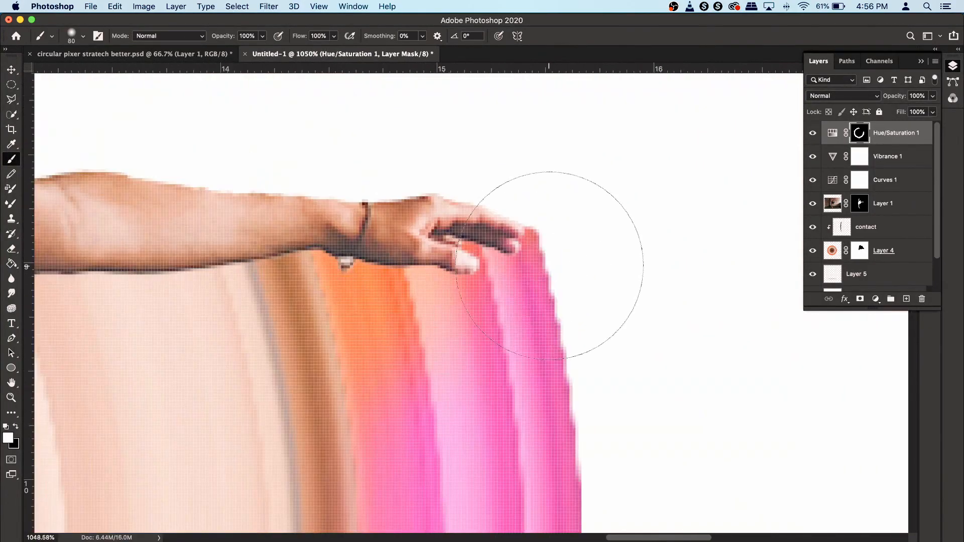
- Refine the mask with a small brush around the dancer's hand on the ring edge
key("[")
key("[")
key("[")
key("[")
key("[")
left_click_drag(397, 287, 531, 314)
scroll(538, 166, "down", 5)
scroll(486, 306, "up", 5)
left_click_drag(488, 272, 482, 300)
scroll(482, 300, "down", 7)
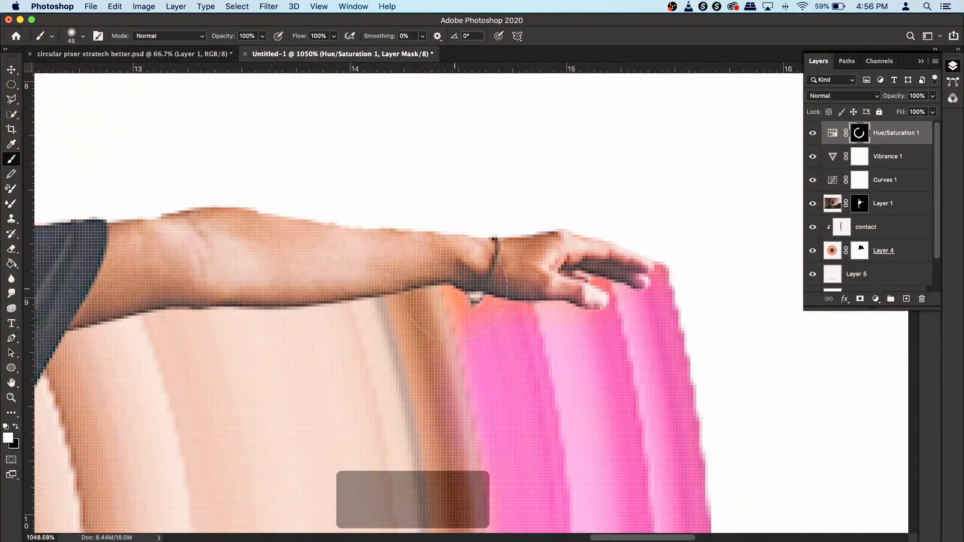
key("[")
key("[")
key("[")
key("[")
key("[")
key("[")
key("[")
scroll(679, 342, "down", 4)
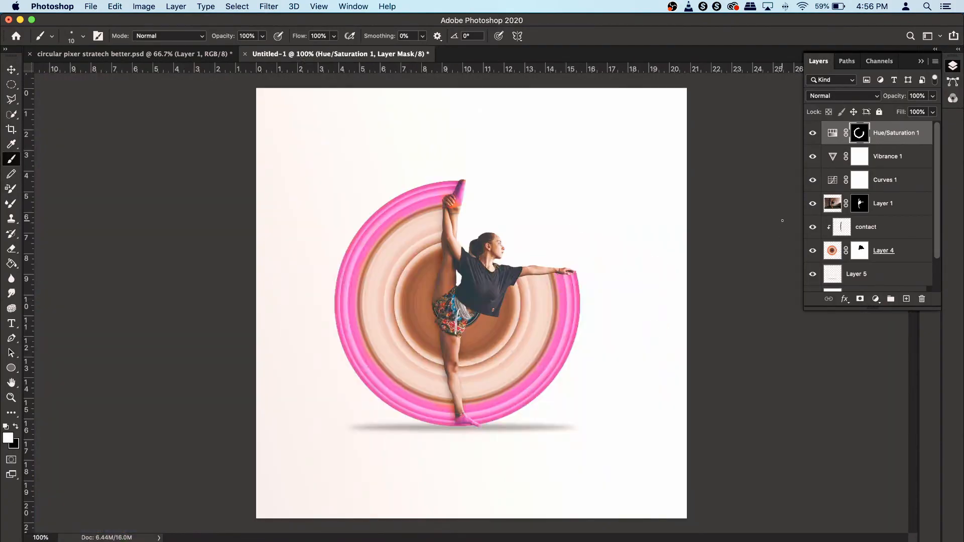
- Reduce the Hue/Saturation layer's master saturation slightly
double_click(832, 133)
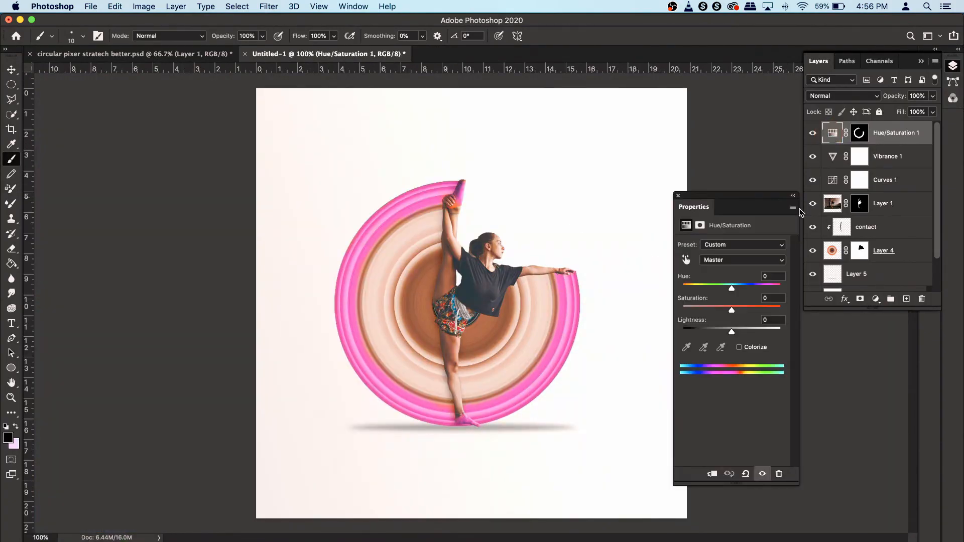
left_click_drag(732, 309, 718, 310)
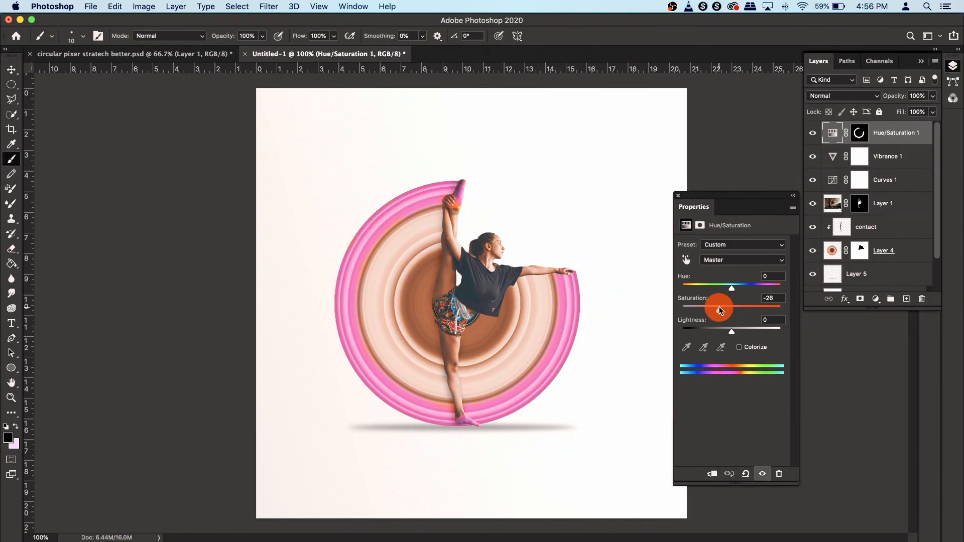
left_click(679, 196)
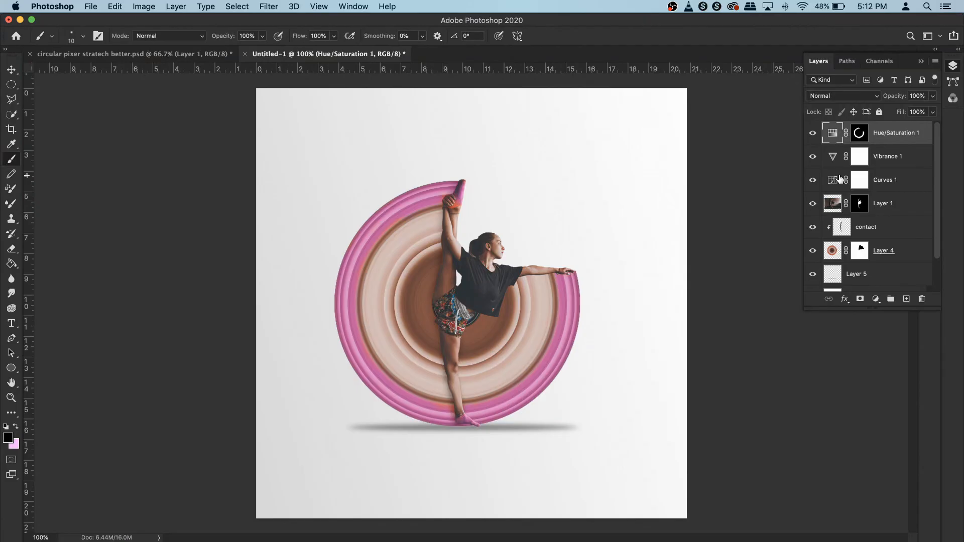